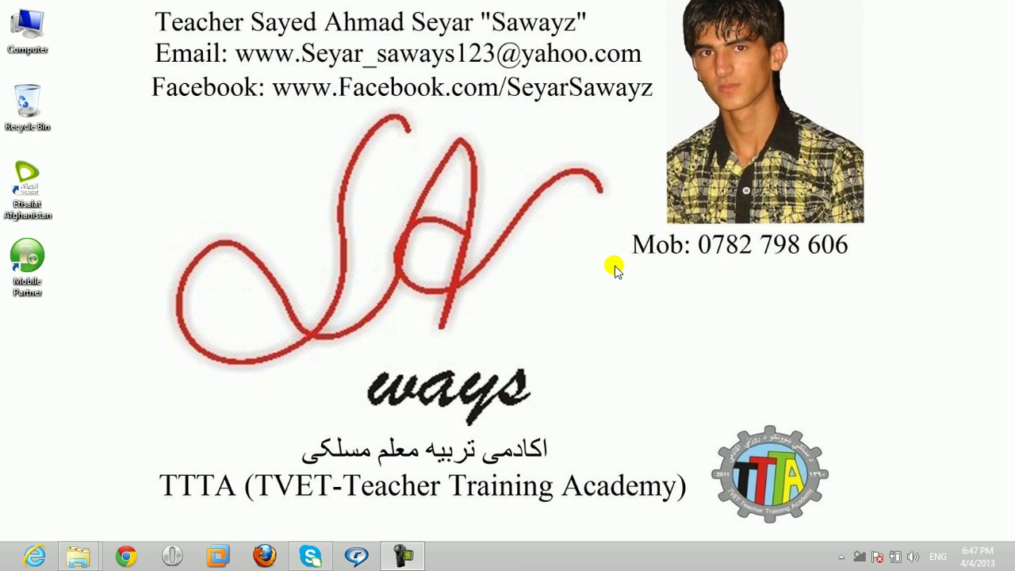
- Launch Excel from the Run dialog, dismiss the activation prompt, and open a blank Book1 workbook
{"action": "key", "text": "super+r"}
{"action": "key", "text": "Return"}
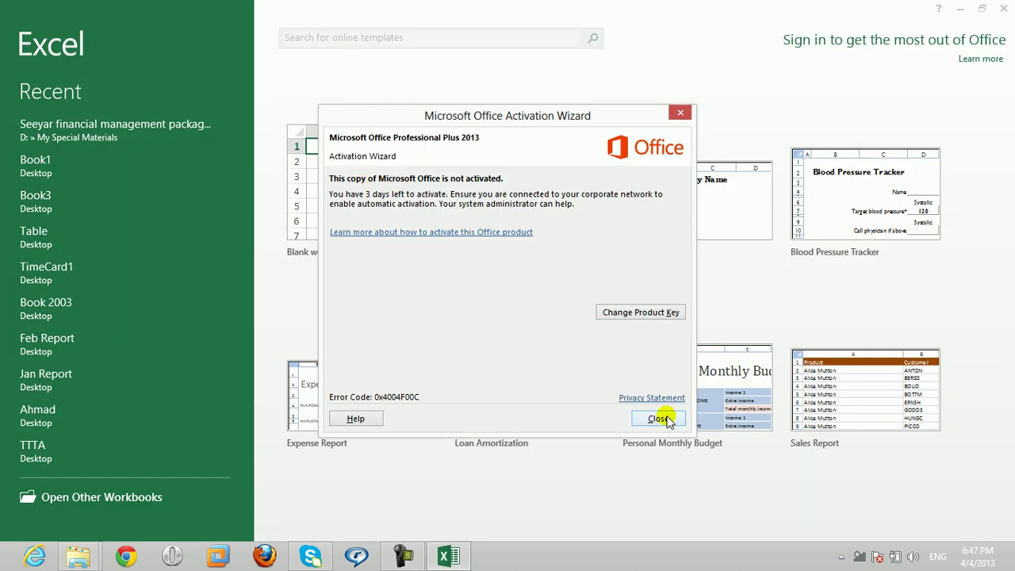
{"action": "left_click", "coordinate": [666, 420]}
{"action": "left_click", "coordinate": [408, 199]}
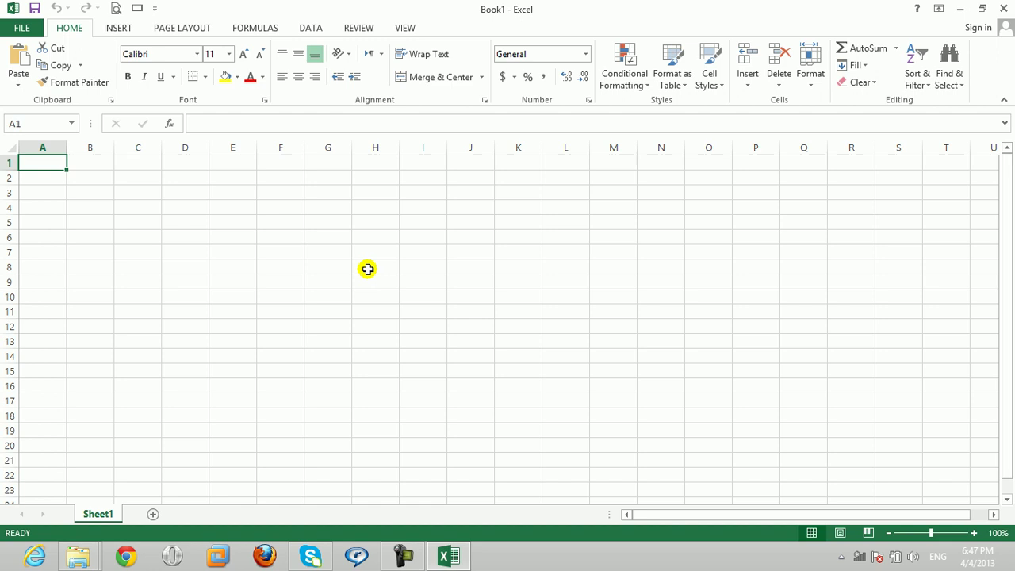
- Enter the headings Name, Major, Fees and Extra Fees in E5:H5, fixing the 'Exra Fees' typo
{"action": "left_click", "coordinate": [219, 220]}
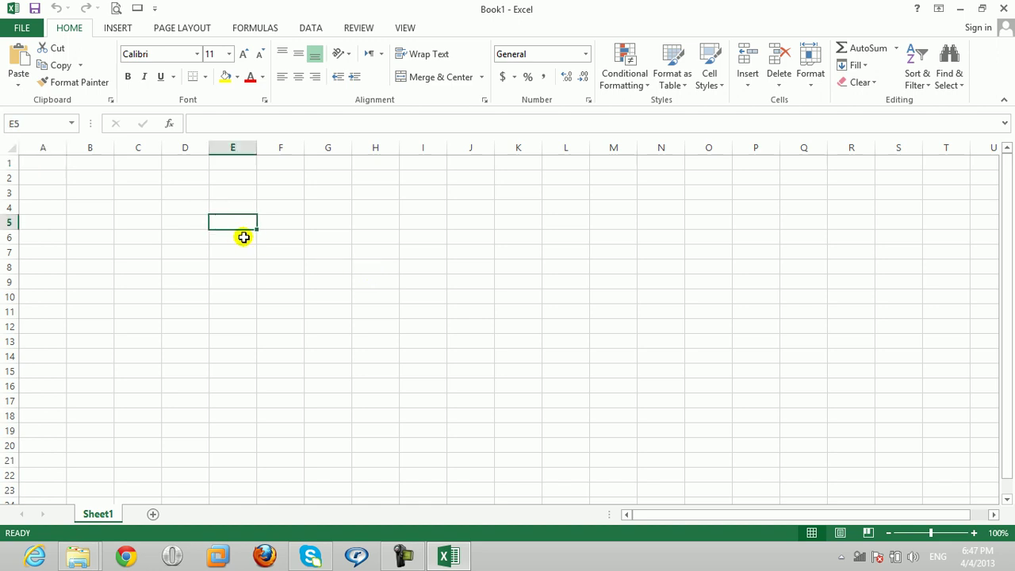
{"action": "type", "text": "Name"}
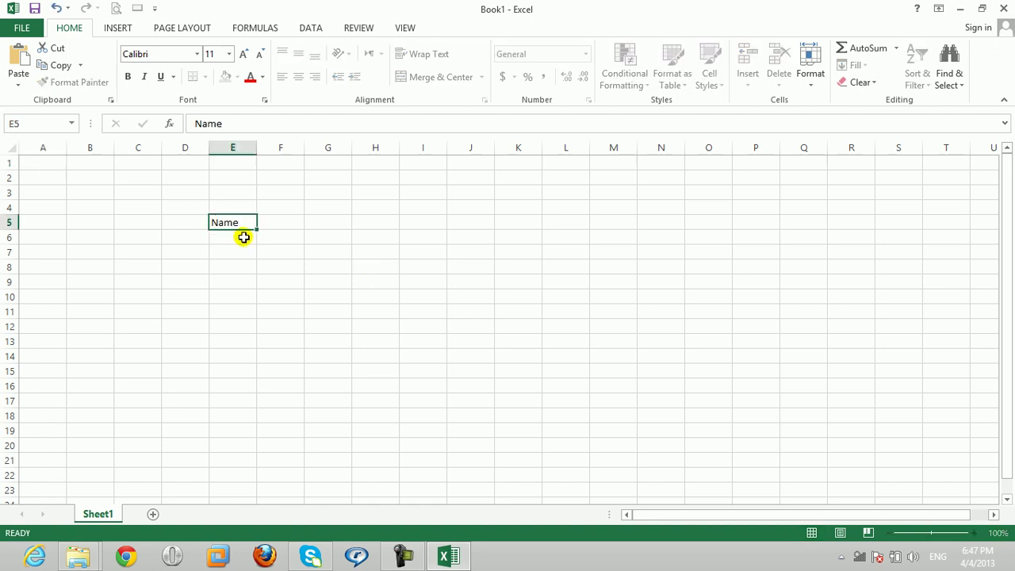
{"action": "key", "text": "Tab"}
{"action": "type", "text": "Major"}
{"action": "key", "text": "Tab"}
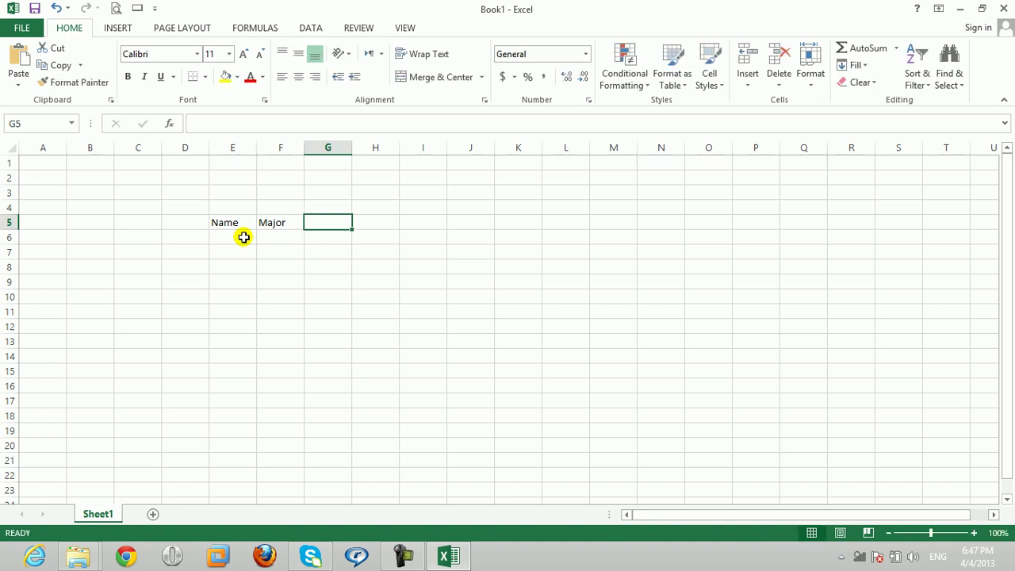
{"action": "type", "text": "Fees"}
{"action": "key", "text": "Tab"}
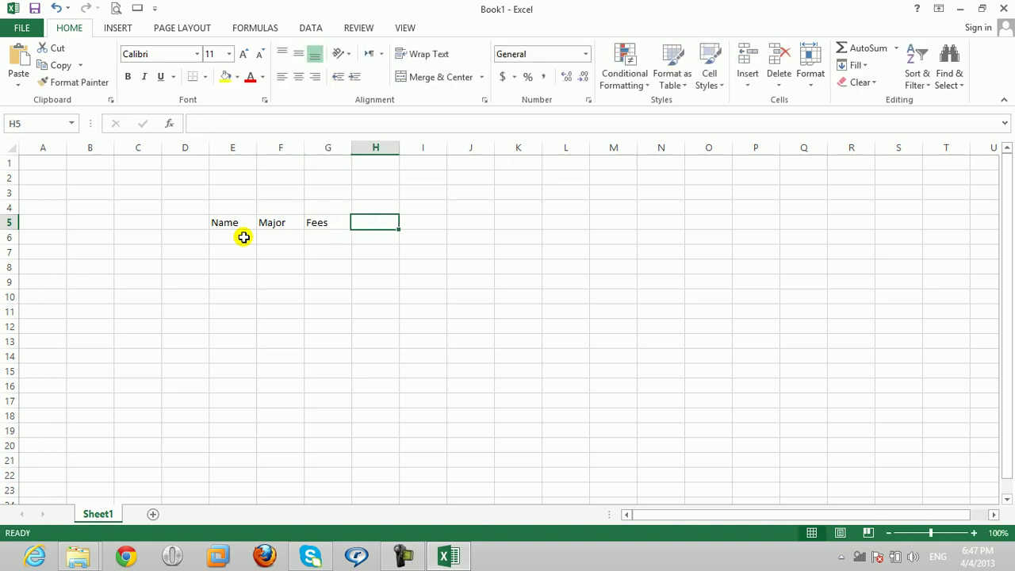
{"action": "type", "text": "Exra"}
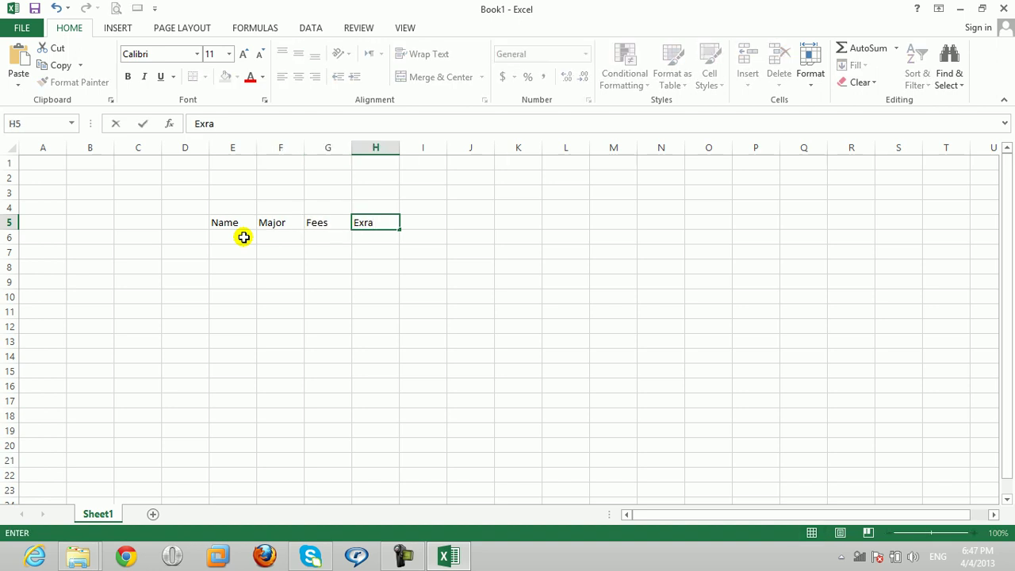
{"action": "type", "text": " Fees"}
{"action": "key", "text": "Return"}
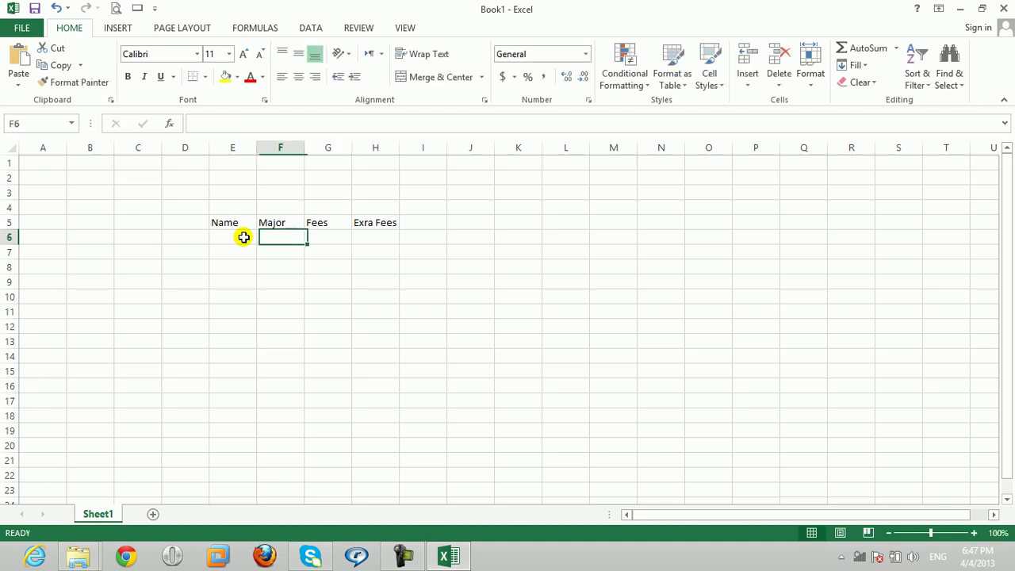
{"action": "key", "text": "Right"}
{"action": "key", "text": "Up"}
{"action": "key", "text": "Up"}
{"action": "key", "text": "Right"}
{"action": "key", "text": "Right"}
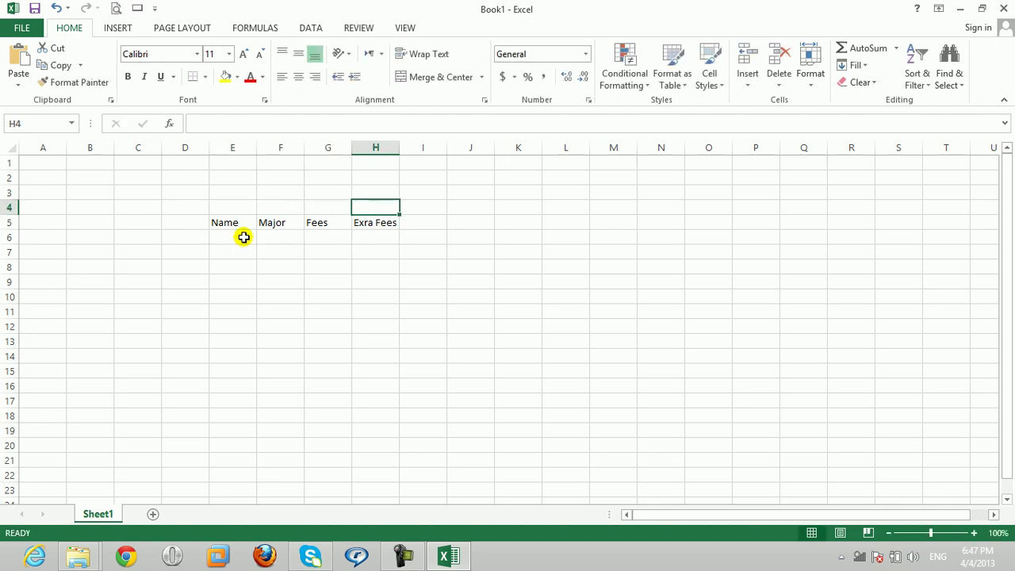
{"action": "key", "text": "Down"}
{"action": "type", "text": "Extra Fees"}
{"action": "key", "text": "ctrl+Return"}
- Make the E5:H5 heading row bold
{"action": "key", "text": "shift+Left"}
{"action": "key", "text": "shift+Left"}
{"action": "key", "text": "shift+Left"}
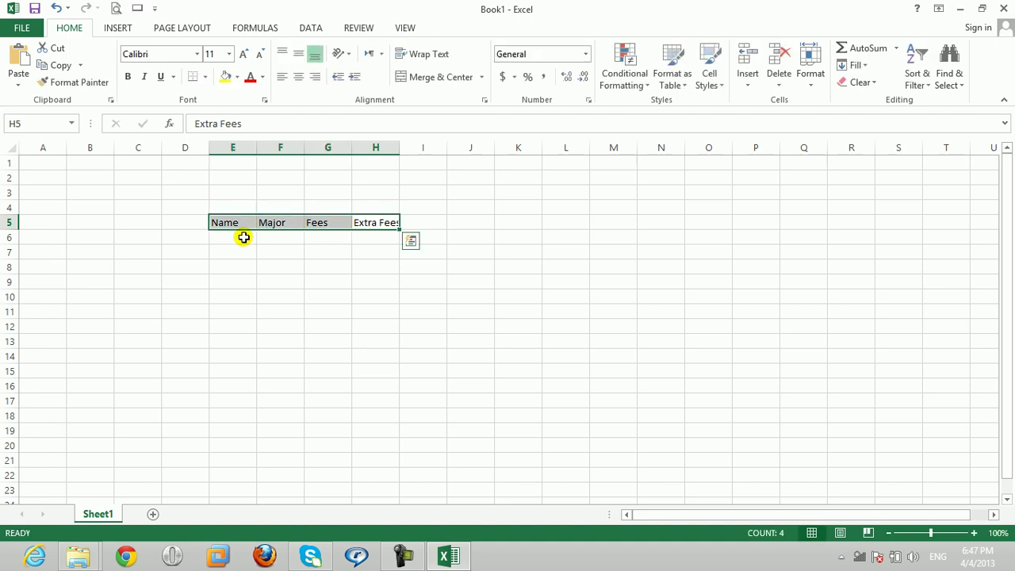
{"action": "key", "text": "ctrl+b"}
{"action": "key", "text": "Down"}
{"action": "key", "text": "Left"}
{"action": "key", "text": "Left"}
{"action": "key", "text": "Left"}
- Enter the names Same, OMID, Ajmal, Zabi and Parwiz in E6:E10, correcting 'Paewiz' to Parwiz
{"action": "type", "text": "Same"}
{"action": "key", "text": "Return"}
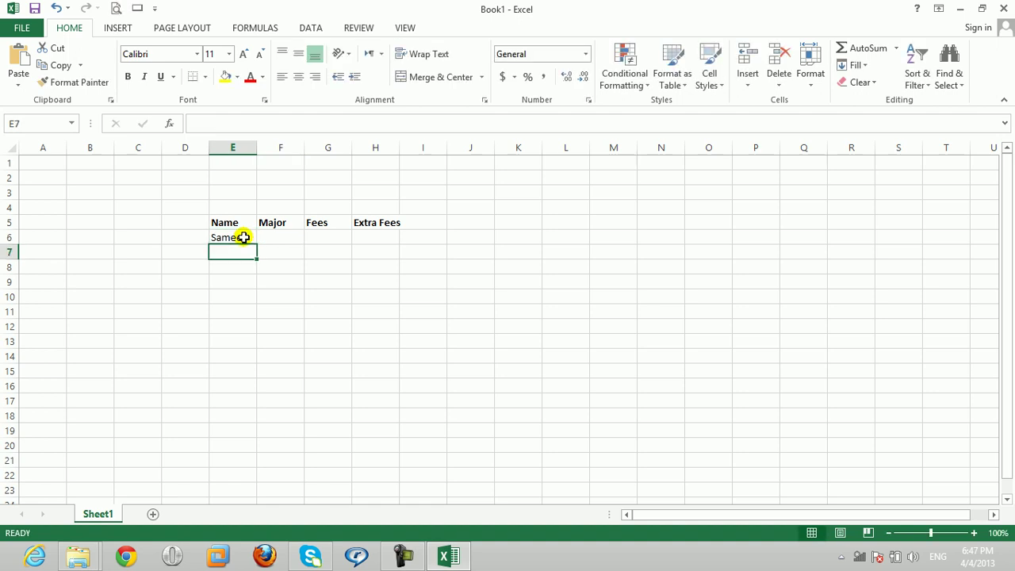
{"action": "type", "text": "OMID"}
{"action": "key", "text": "Return"}
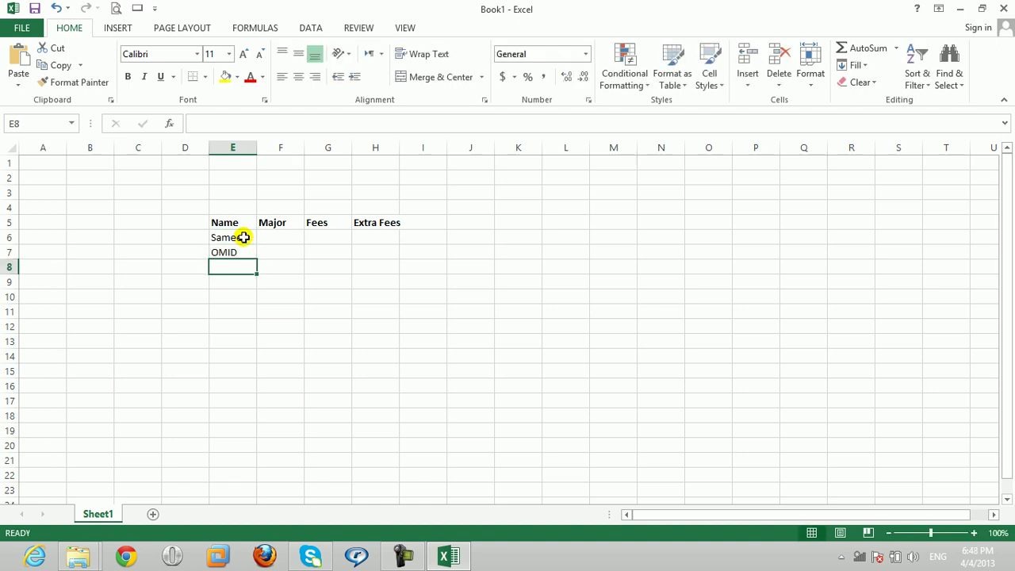
{"action": "type", "text": "Ajmal"}
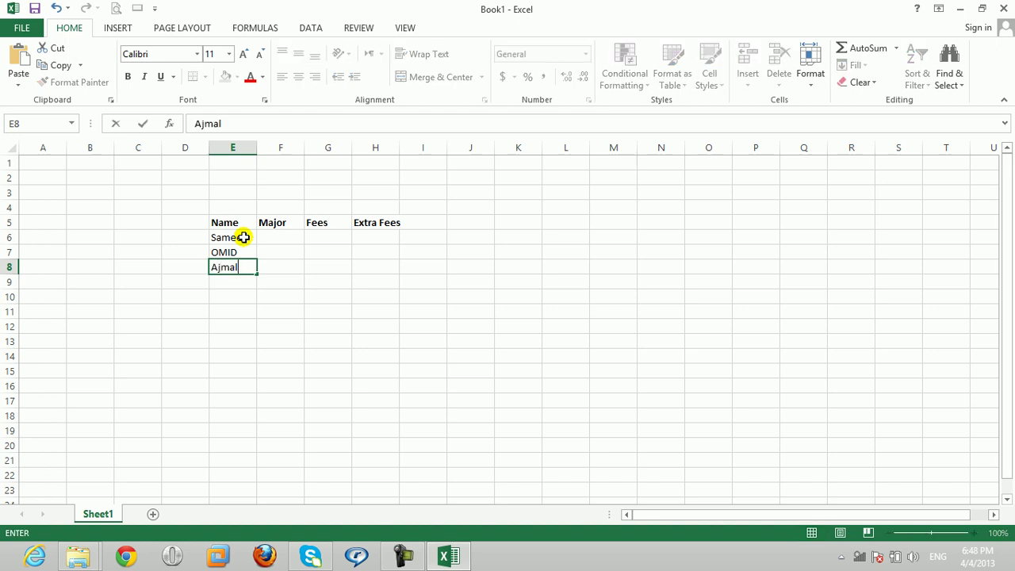
{"action": "key", "text": "Return"}
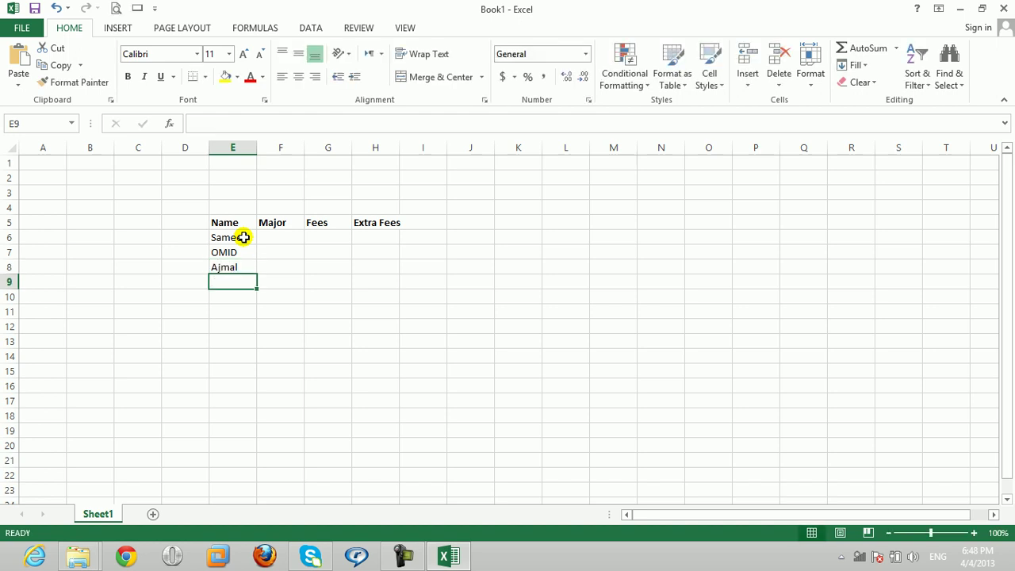
{"action": "type", "text": "Zabi"}
{"action": "key", "text": "Return"}
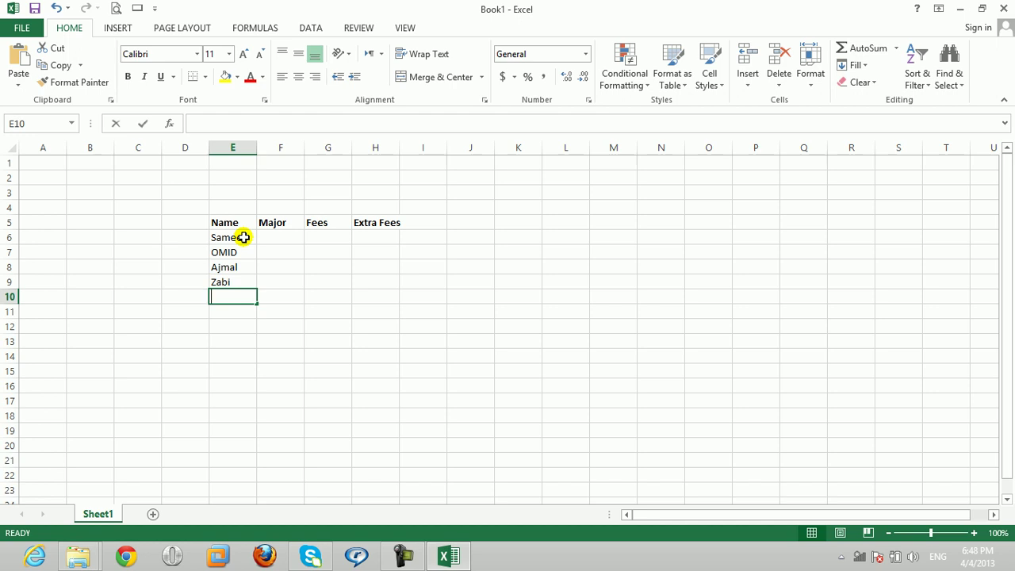
{"action": "type", "text": "Paewiz"}
{"action": "key", "text": "Return"}
{"action": "key", "text": "Up"}
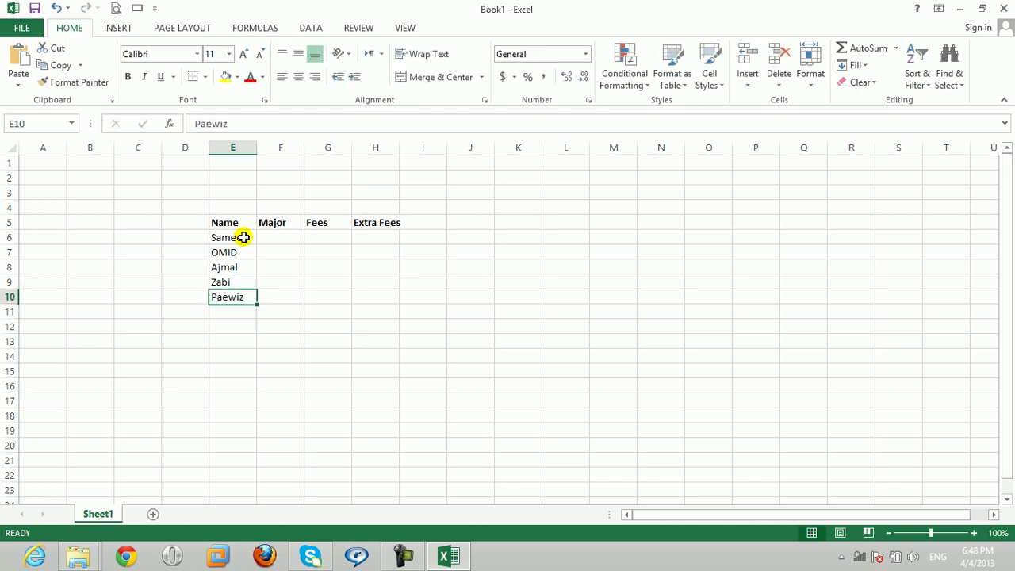
{"action": "type", "text": "Parwiz"}
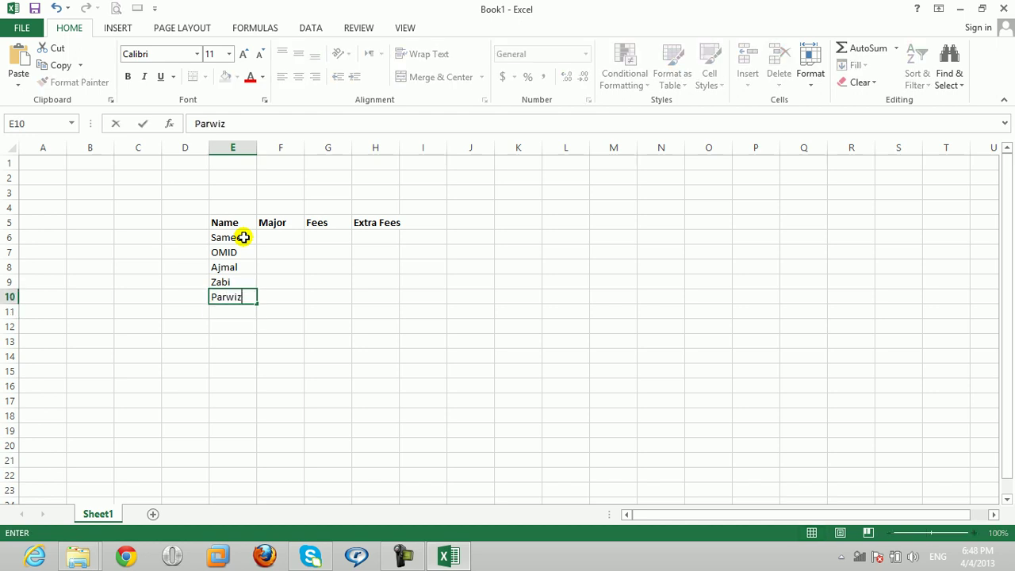
{"action": "key", "text": "Return"}
- Enter the names Anwar, Nabi and Ehsaan in E11:E13
{"action": "type", "text": "Anwar"}
{"action": "key", "text": "Return"}
{"action": "type", "text": "Nabi"}
{"action": "key", "text": "Return"}
{"action": "key", "text": "Up"}
{"action": "type", "text": "Nabi"}
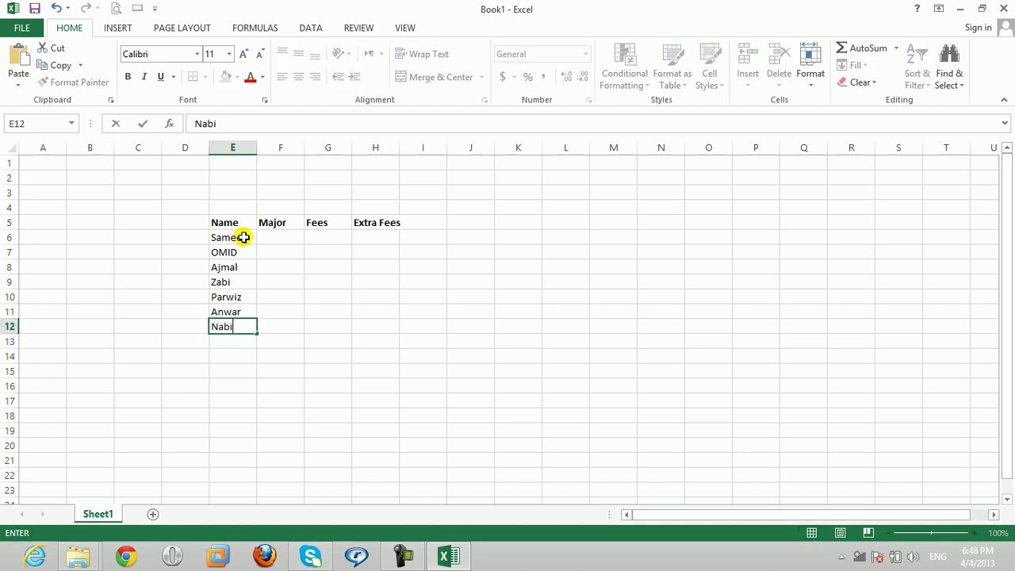
{"action": "key", "text": "Return"}
{"action": "type", "text": "Ehsaan"}
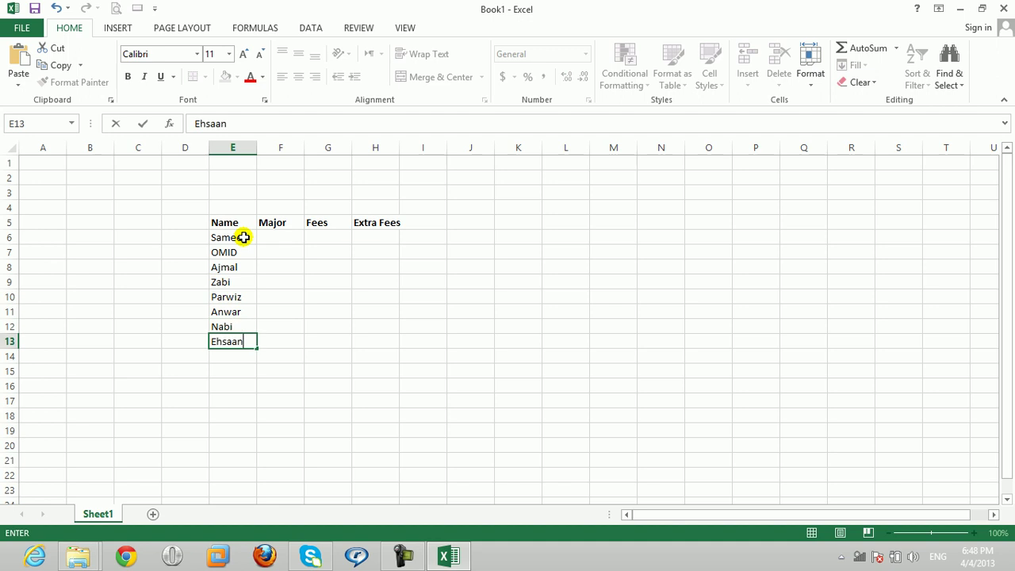
{"action": "key", "text": "Tab"}
{"action": "key", "text": "Up"}
{"action": "key", "text": "Up"}
{"action": "key", "text": "Up"}
{"action": "key", "text": "Up"}
{"action": "key", "text": "Up"}
{"action": "key", "text": "Up"}
{"action": "key", "text": "Up"}
- Enter the majors DIT, DIT, BCS, BCS in F6:F9
{"action": "type", "text": "DIT"}
{"action": "key", "text": "Return"}
{"action": "type", "text": "D"}
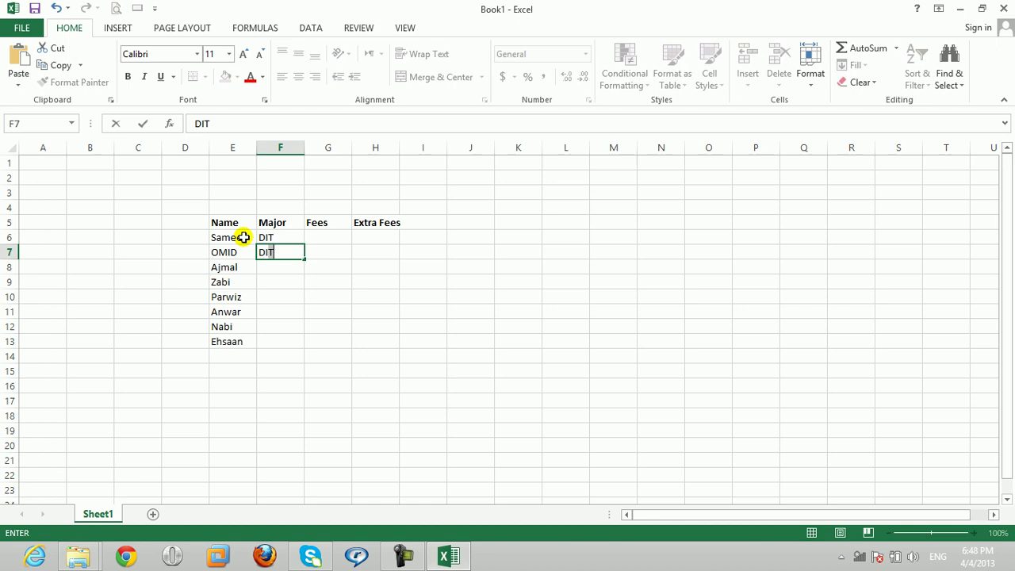
{"action": "key", "text": "Return"}
{"action": "type", "text": "BCS"}
{"action": "key", "text": "Return"}
{"action": "type", "text": "BCS"}
{"action": "key", "text": "Return"}
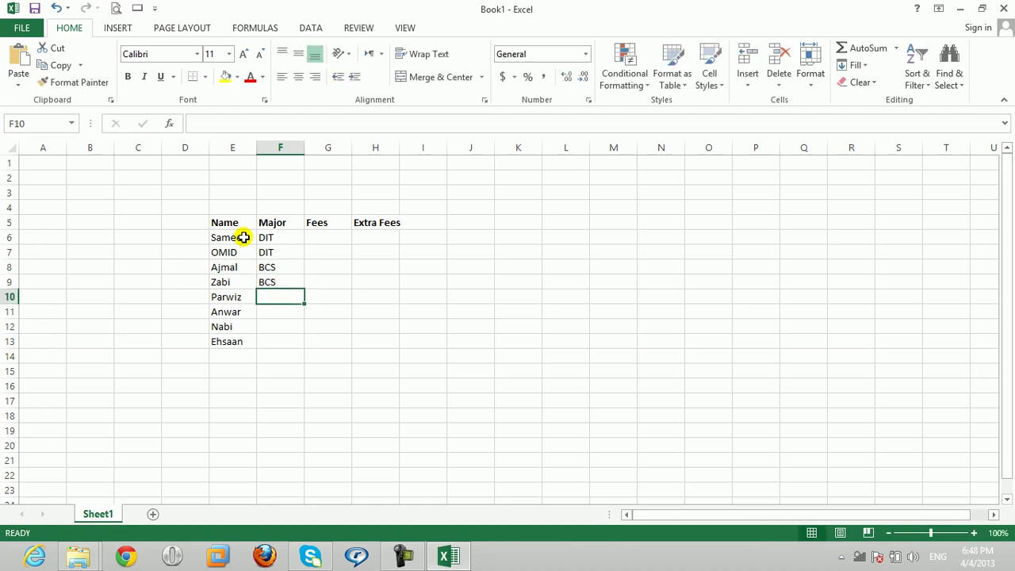
- Enter the majors BBA, BBA, LAW, LAW in F10:F13
{"action": "type", "text": "BBA"}
{"action": "key", "text": "Return"}
{"action": "type", "text": "BBA"}
{"action": "key", "text": "Return"}
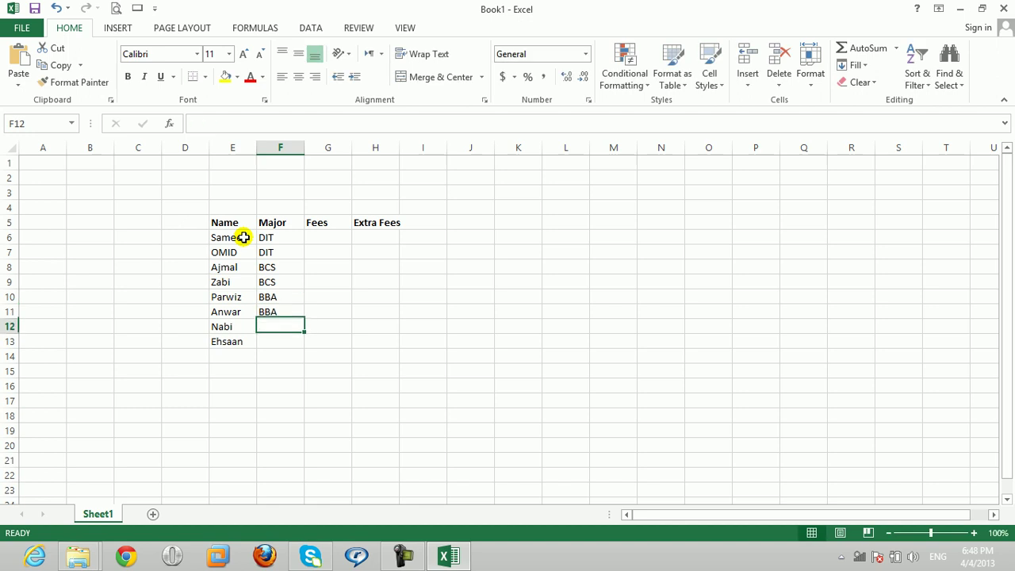
{"action": "type", "text": "LAW"}
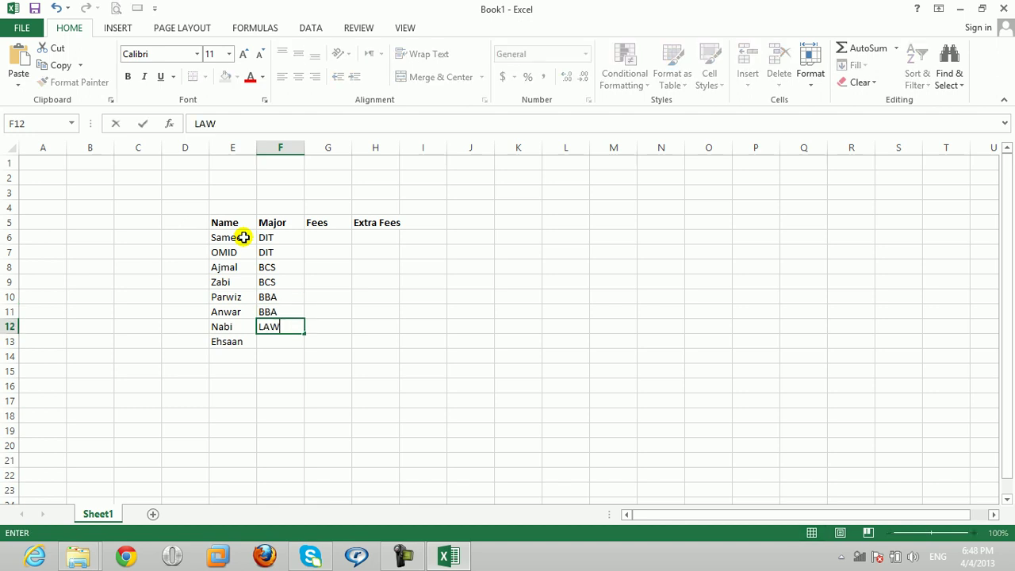
{"action": "key", "text": "Return"}
{"action": "type", "text": "LAW"}
{"action": "key", "text": "Tab"}
{"action": "key", "text": "Up"}
{"action": "key", "text": "Up"}
{"action": "key", "text": "Up"}
{"action": "key", "text": "Up"}
{"action": "key", "text": "Up"}
{"action": "key", "text": "Up"}
{"action": "key", "text": "Up"}
- Enter the fees 2000, 2000, 3000, 3000 in G6:G9
{"action": "type", "text": "2000"}
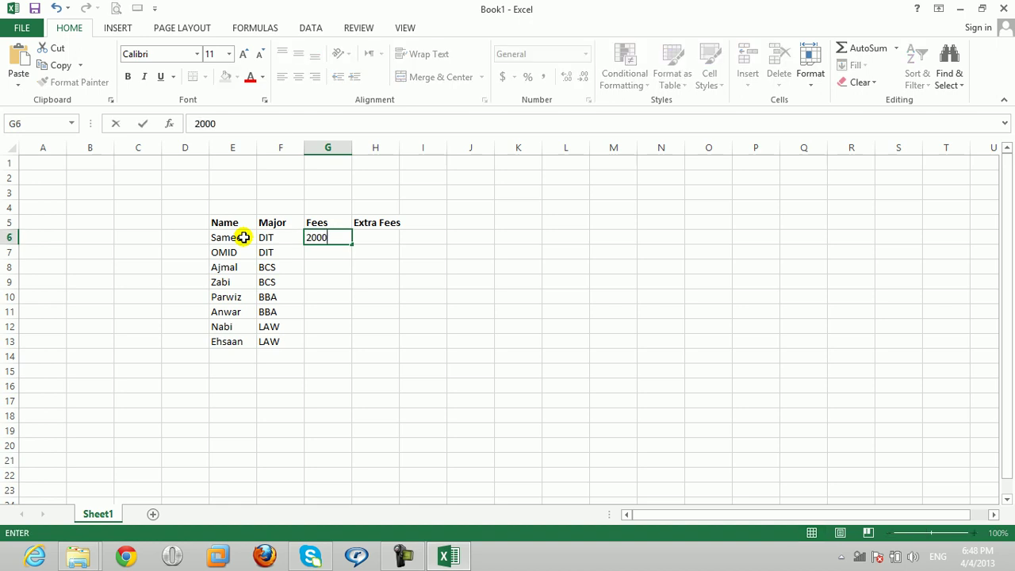
{"action": "key", "text": "Return"}
{"action": "type", "text": "2000"}
{"action": "key", "text": "ctrl+Return"}
{"action": "key", "text": "Down"}
{"action": "type", "text": "3000"}
{"action": "key", "text": "Return"}
{"action": "type", "text": "3000"}
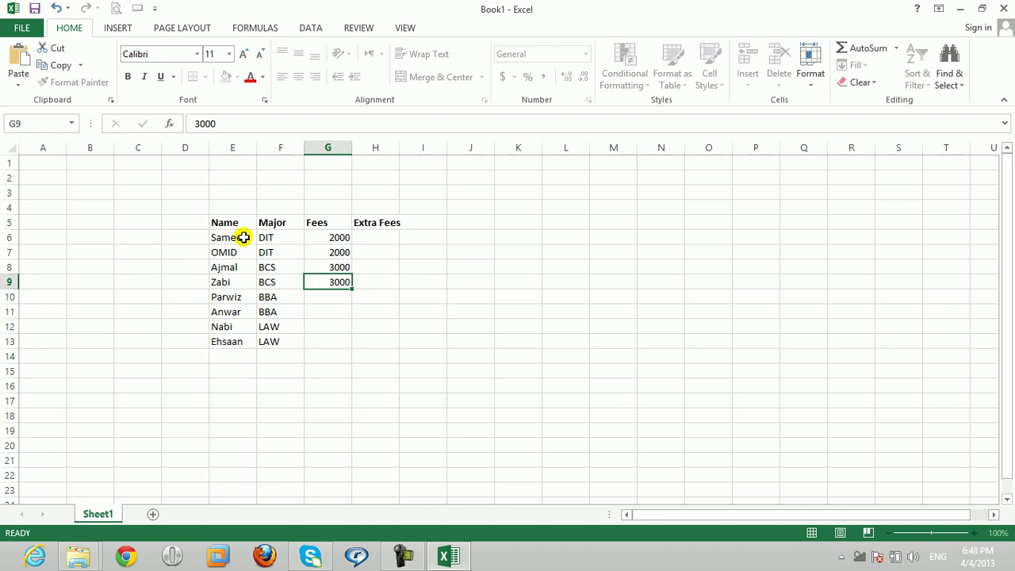
{"action": "key", "text": "Return"}
- Enter the fees 4000, 4000, 5000, 5000 in G10:G13
{"action": "type", "text": "4000"}
{"action": "key", "text": "Return"}
{"action": "type", "text": "4000"}
{"action": "key", "text": "Return"}
{"action": "type", "text": "5000"}
{"action": "key", "text": "Return"}
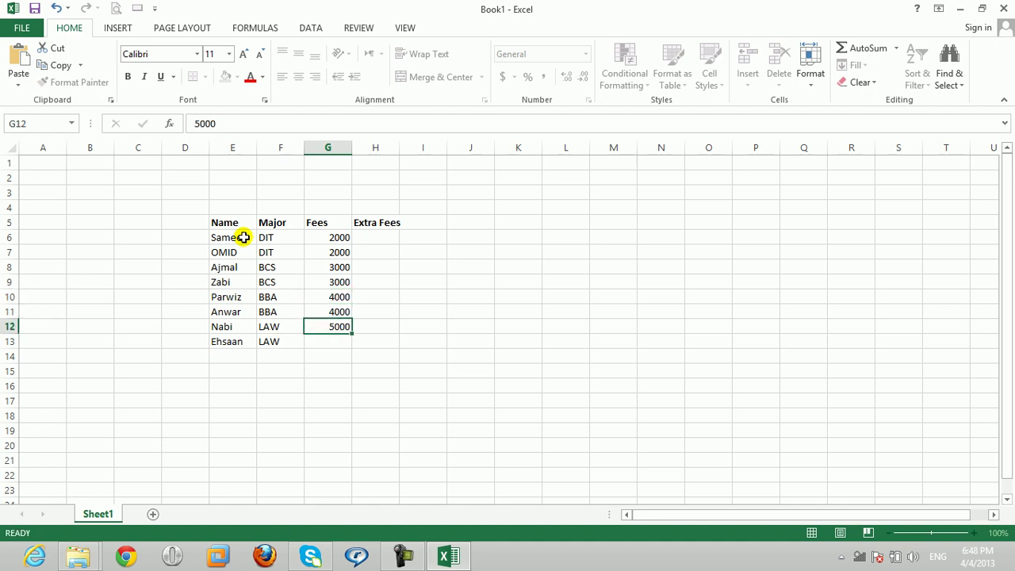
{"action": "key", "text": "Left"}
{"action": "key", "text": "Right"}
{"action": "type", "text": "5000"}
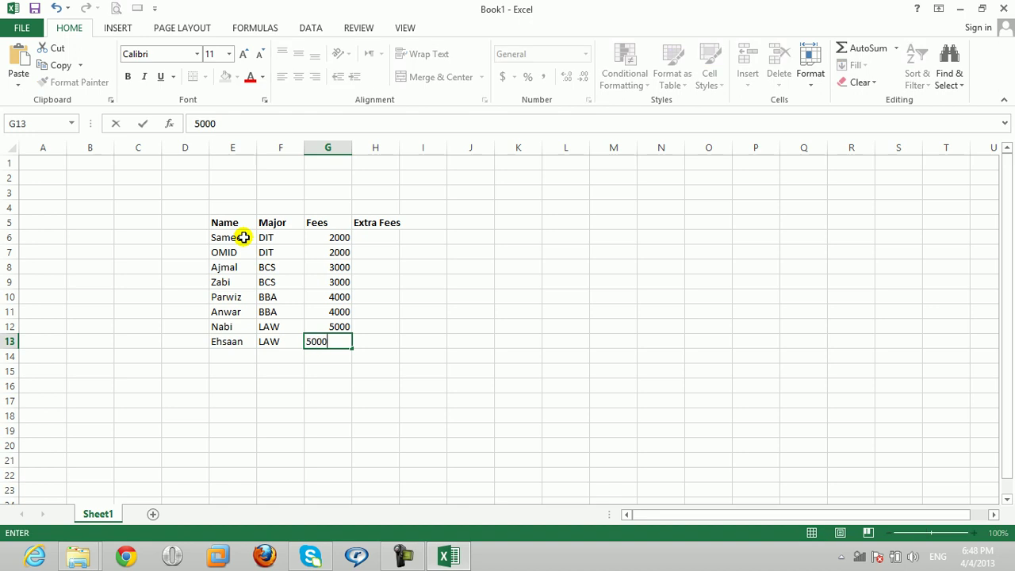
{"action": "key", "text": "Right"}
{"action": "key", "text": "Up"}
{"action": "key", "text": "Up"}
{"action": "key", "text": "Up"}
{"action": "key", "text": "Up"}
{"action": "key", "text": "Up"}
{"action": "key", "text": "Up"}
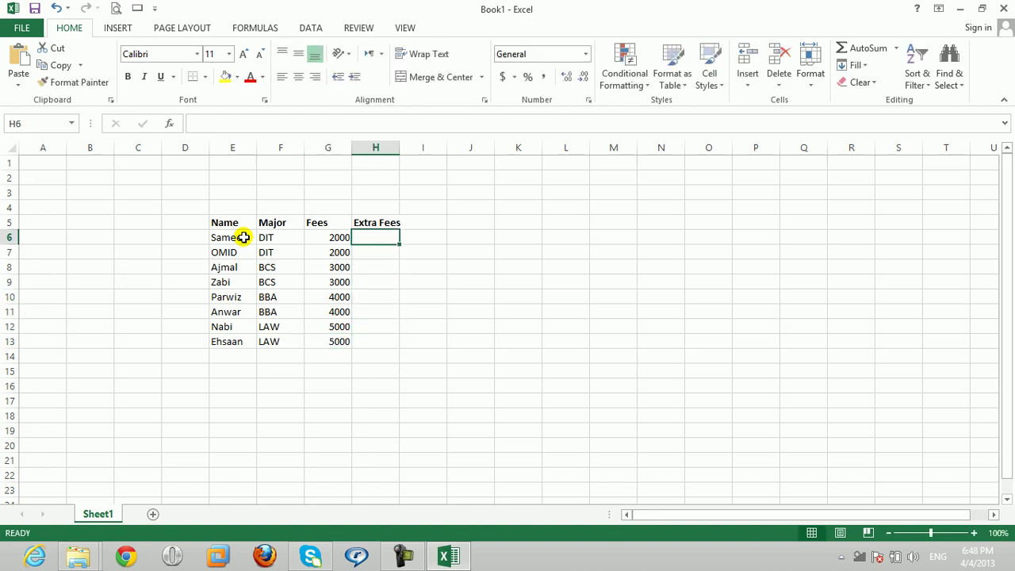
- Autofit column H so the Extra Fees heading fits fully
{"action": "left_click_drag", "start_coordinate": [263, 236], "coordinate": [277, 253]}
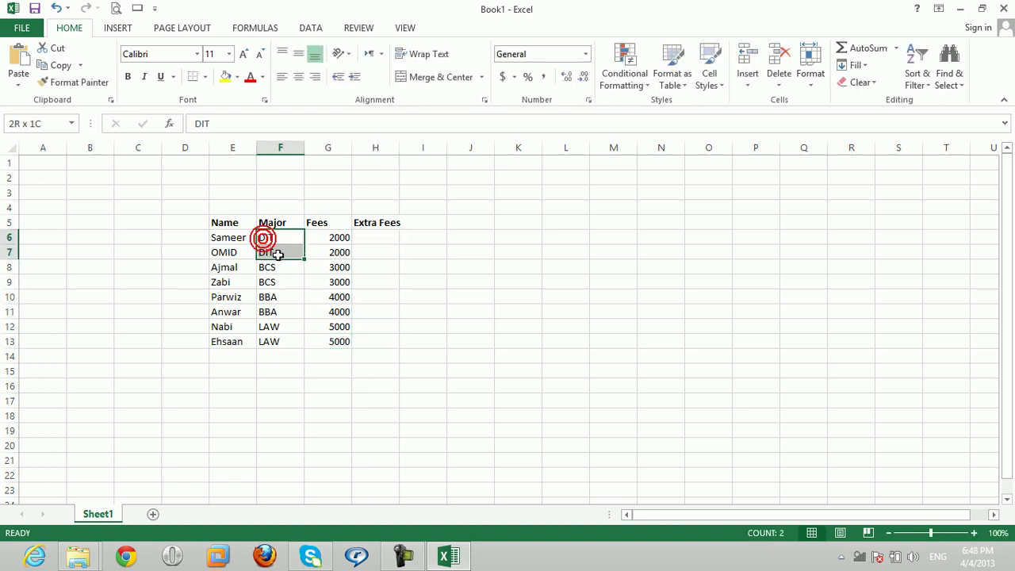
{"action": "left_click", "coordinate": [275, 281]}
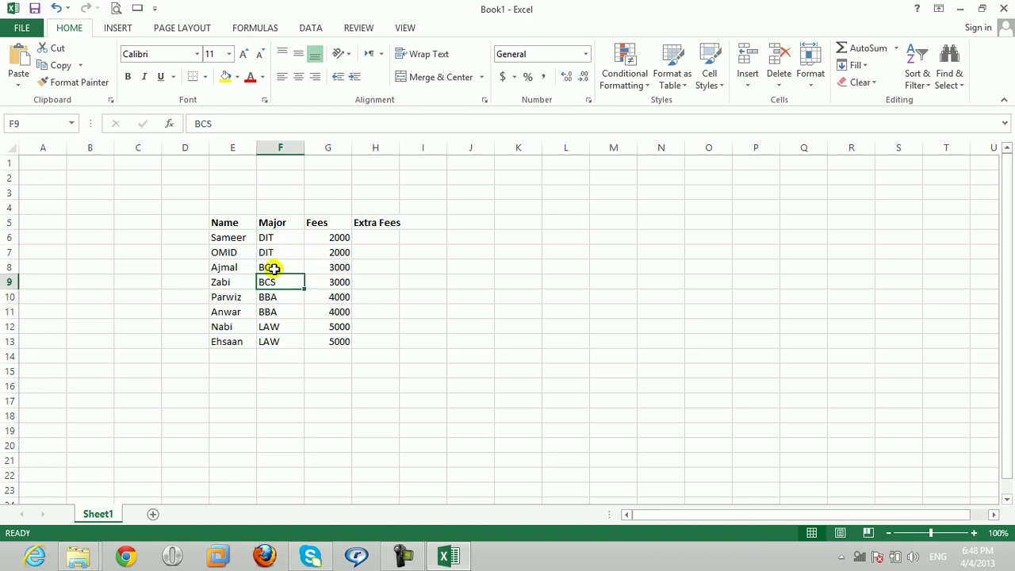
{"action": "left_click", "coordinate": [275, 251]}
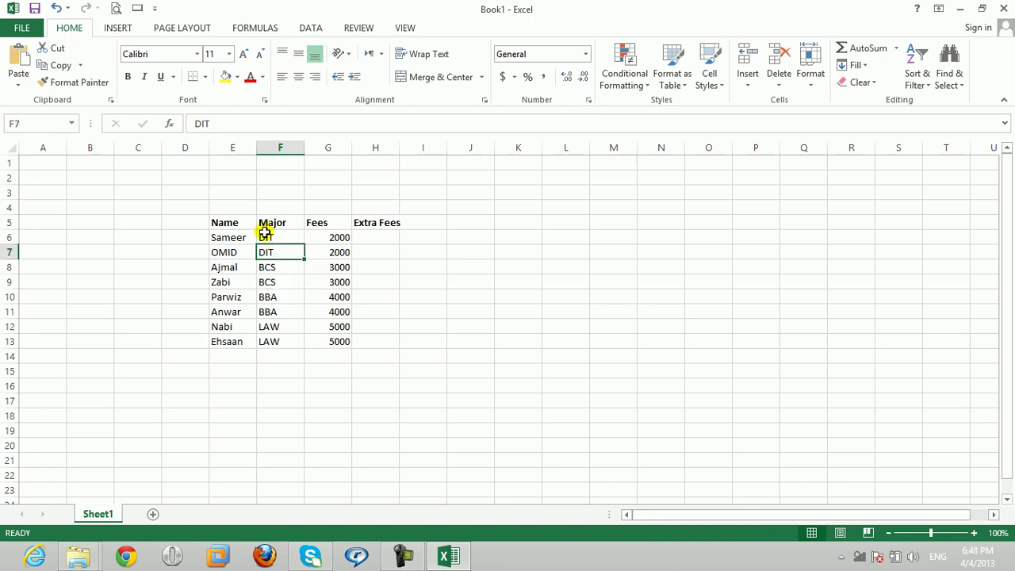
{"action": "left_click", "coordinate": [269, 238]}
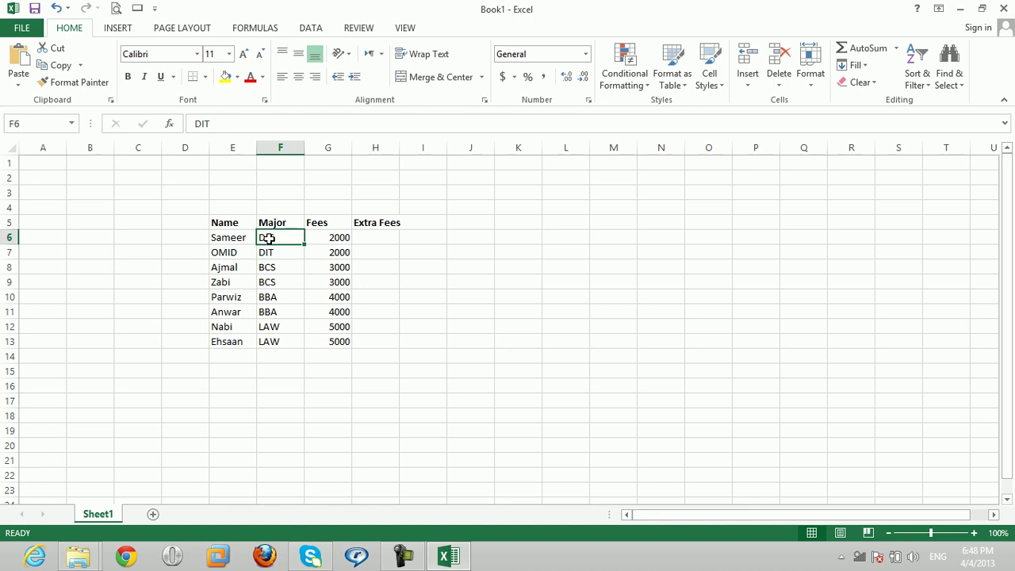
{"action": "left_click", "coordinate": [410, 221]}
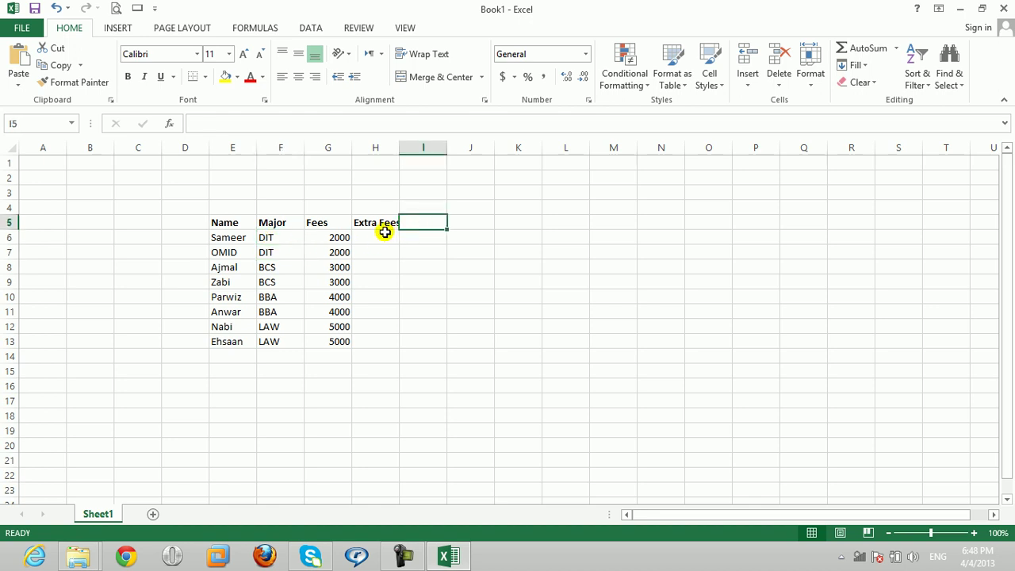
{"action": "double_click", "coordinate": [400, 148]}
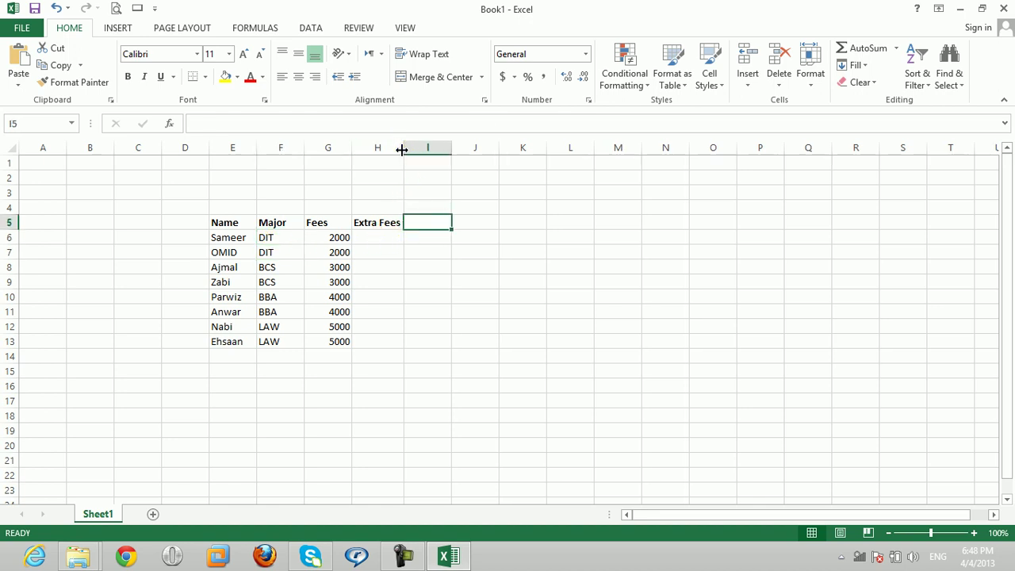
{"action": "left_click", "coordinate": [383, 237]}
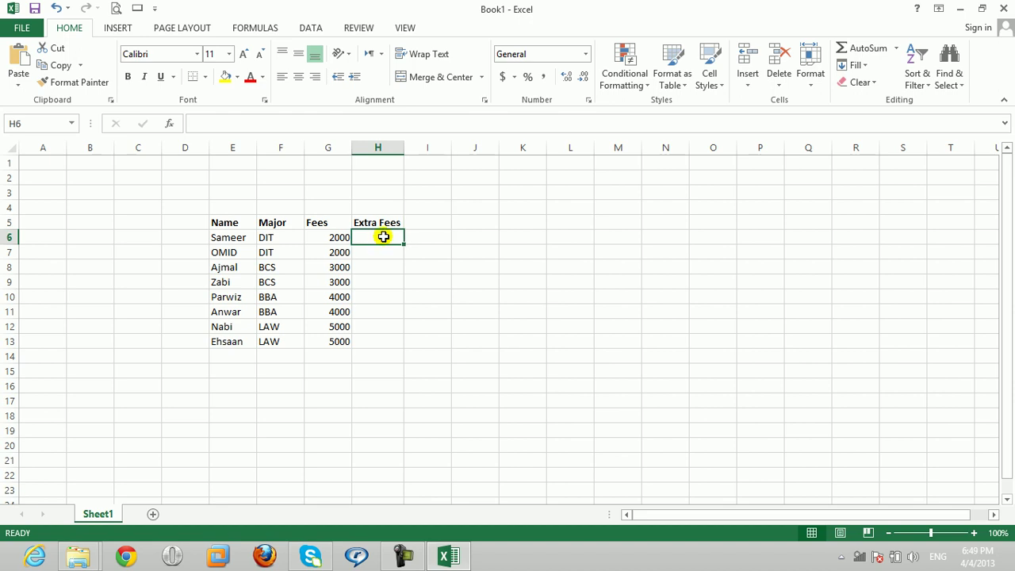
- Walk through the Major and Fees cells, showing DIT maps to 2000 and BCS to 3000
{"action": "left_click", "coordinate": [270, 282]}
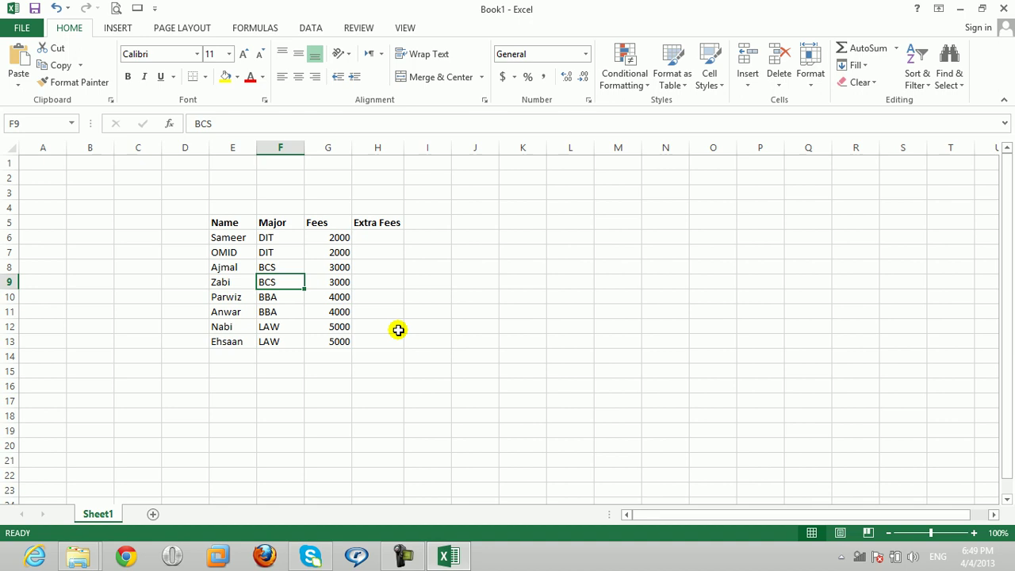
{"action": "left_click", "coordinate": [274, 235]}
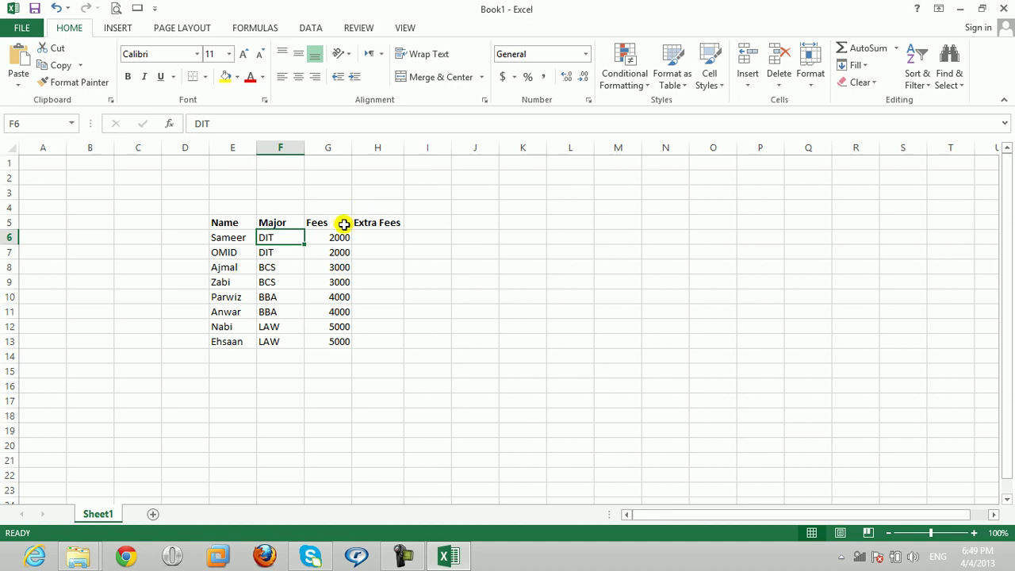
{"action": "left_click", "coordinate": [335, 237]}
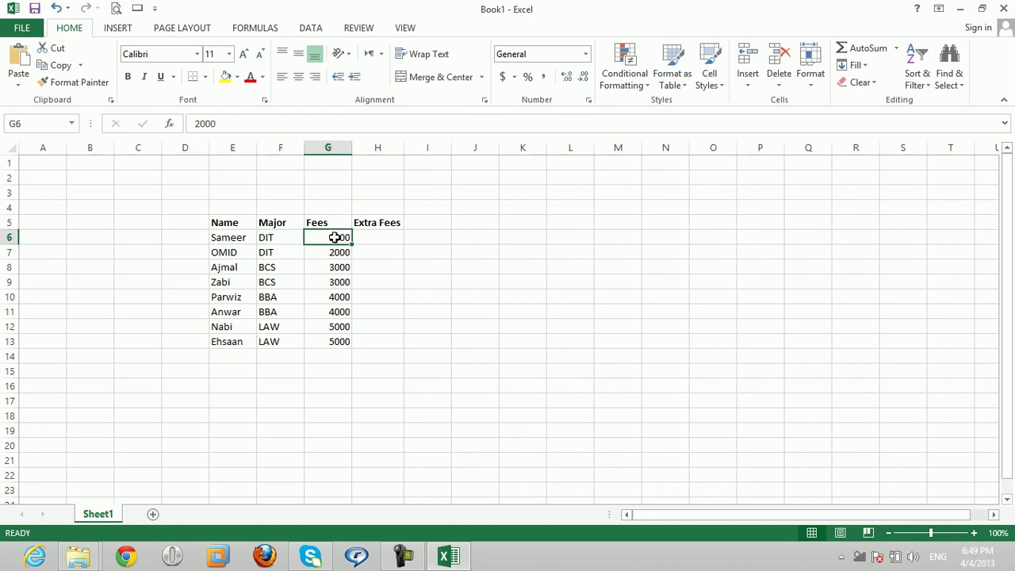
{"action": "left_click", "coordinate": [261, 241]}
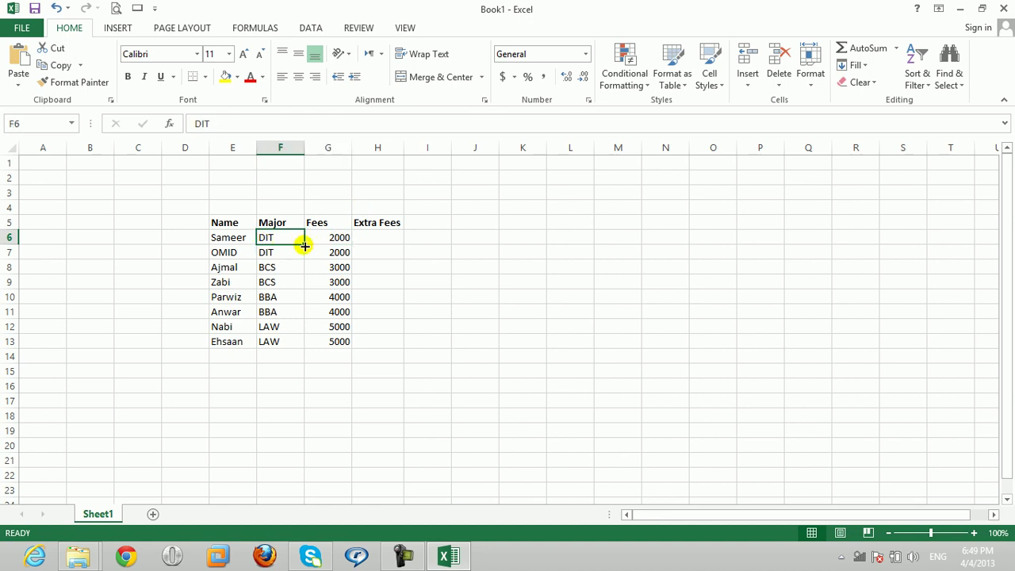
{"action": "left_click", "coordinate": [335, 245]}
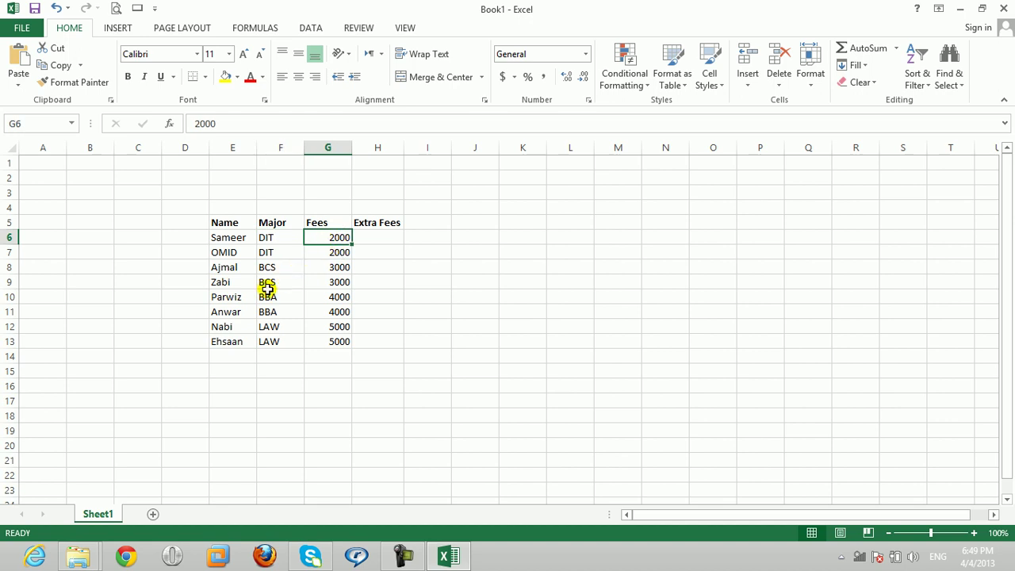
{"action": "left_click", "coordinate": [267, 284]}
{"action": "left_click", "coordinate": [330, 282]}
{"action": "left_click", "coordinate": [330, 282]}
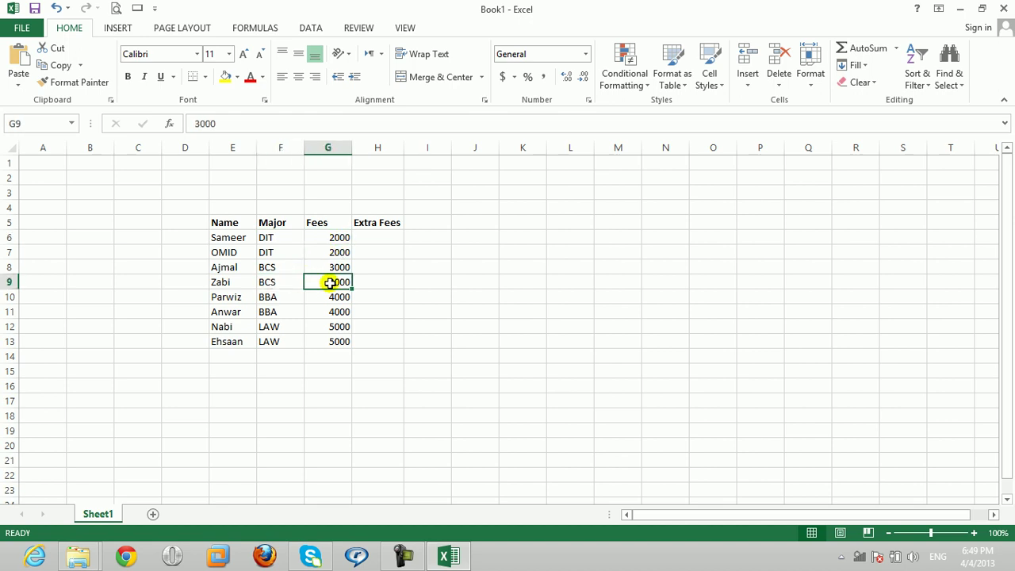
{"action": "left_click", "coordinate": [132, 166]}
- Type the text '=IF(ONE MAJOR SELECT="DIT",ONE FEES SELECT*20/100,IF(ONE MAJOE into C1
- Write the nested IF rule as text in C1: 20% fee for DIT, 10% for BCS, else 0
{"action": "type", "text": "'="}
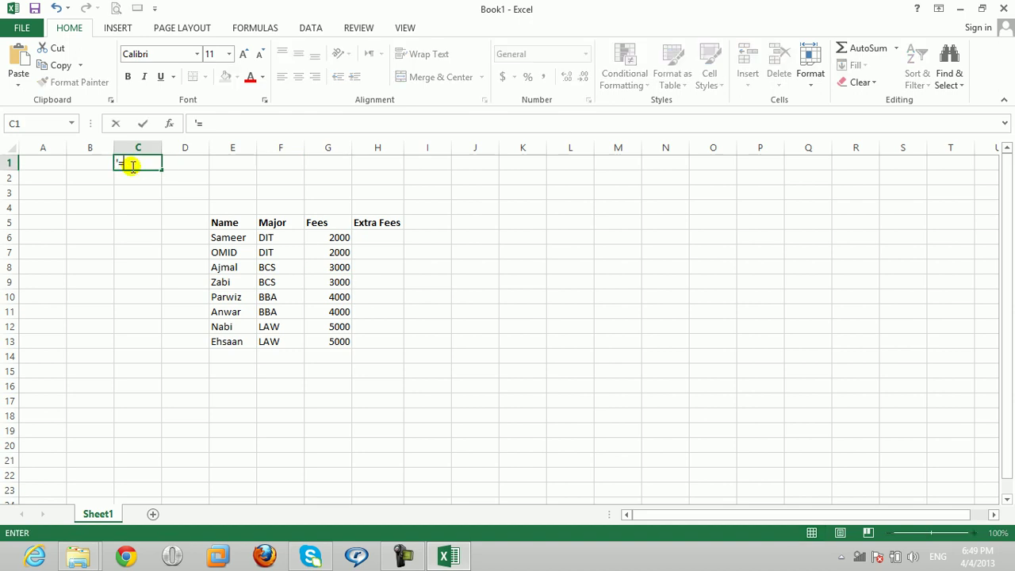
{"action": "type", "text": "IF("}
{"action": "type", "text": "ONE MAJOR "}
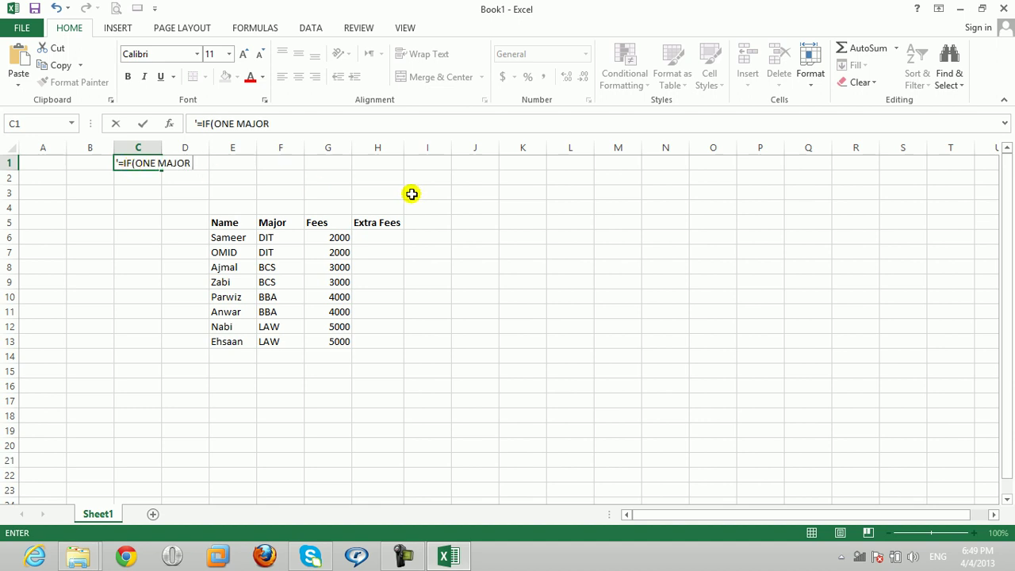
{"action": "type", "text": "SELECT=\"DIT\",ONE FEES SELECT*20/100,IF(ONE MAJOE"}
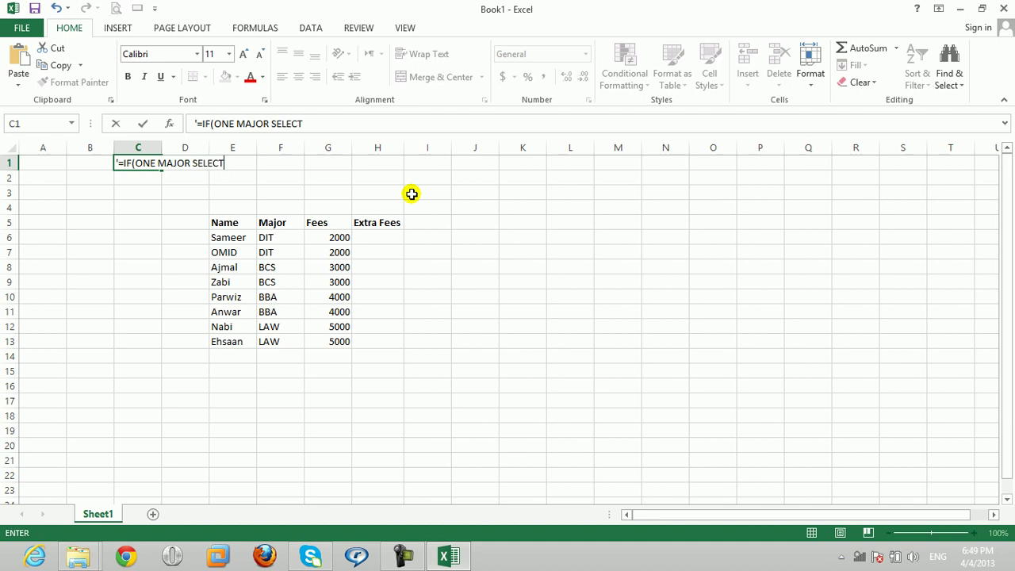
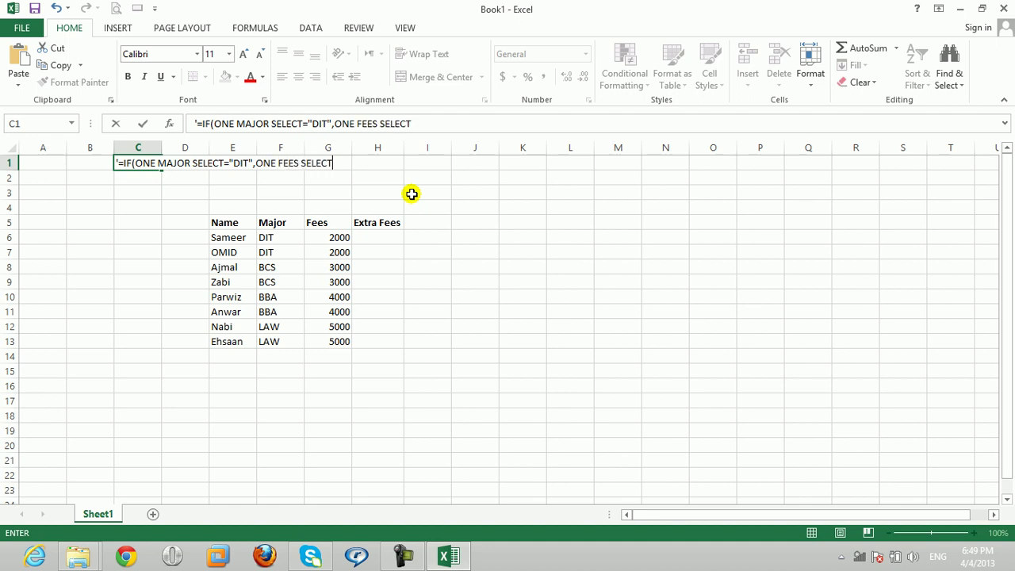
- Type the text '=IF(ONE MAJOR SELECT="DIT",ONE FEES SELECT*20/100,IF(ONE MAJOE into C1
- Write the nested IF rule as text in C1: 20% fee for DIT, 10% for BCS, else 0
{"action": "type", "text": "*20/"}
{"action": "type", "text": "100,"}
{"action": "type", "text": "IF("}
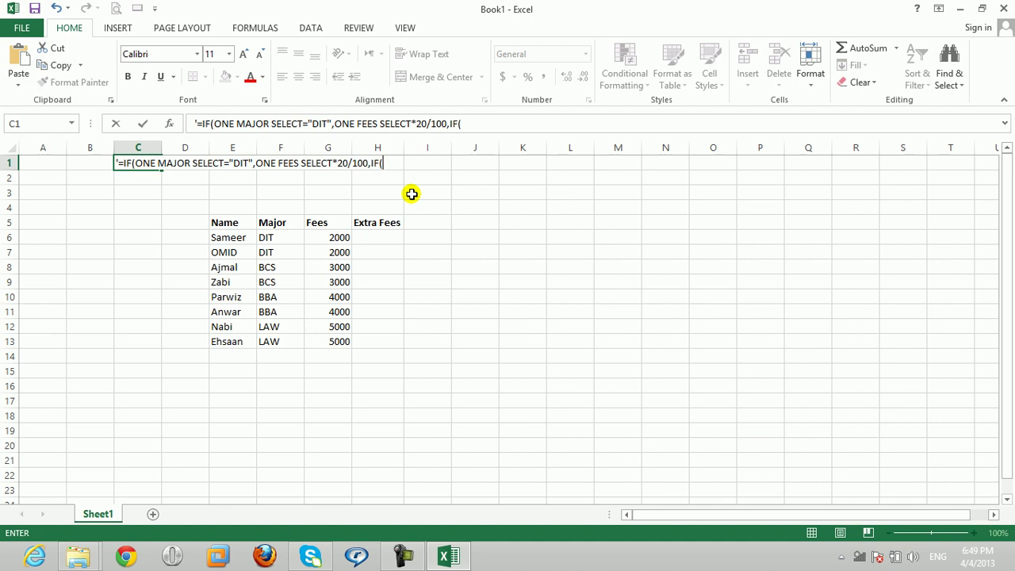
{"action": "type", "text": "ONE MAJOE"}
{"action": "key", "text": "BackSpace"}
{"action": "type", "text": "R SELECT=\""}
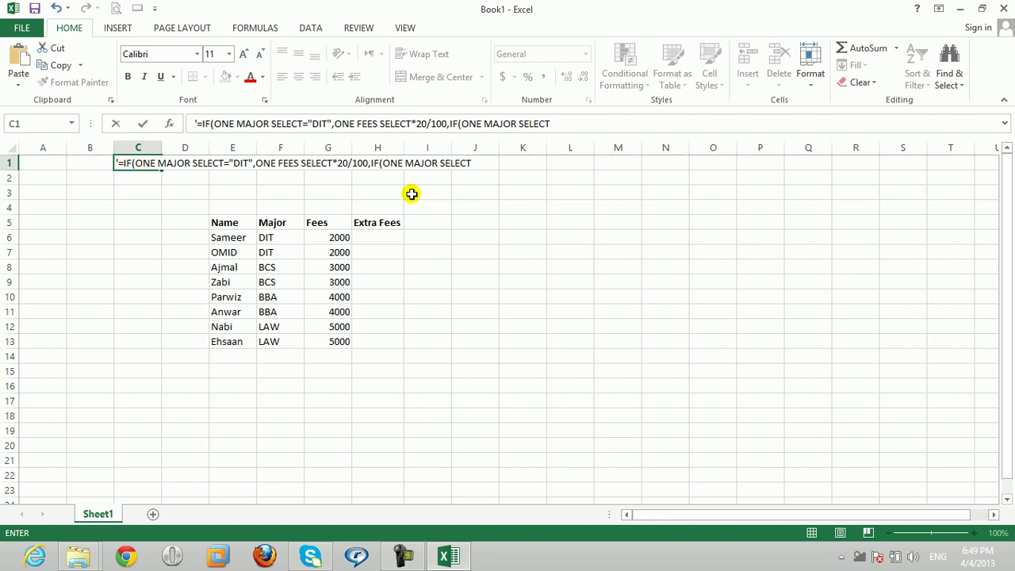
{"action": "type", "text": "BCS\",ONE FEES"}
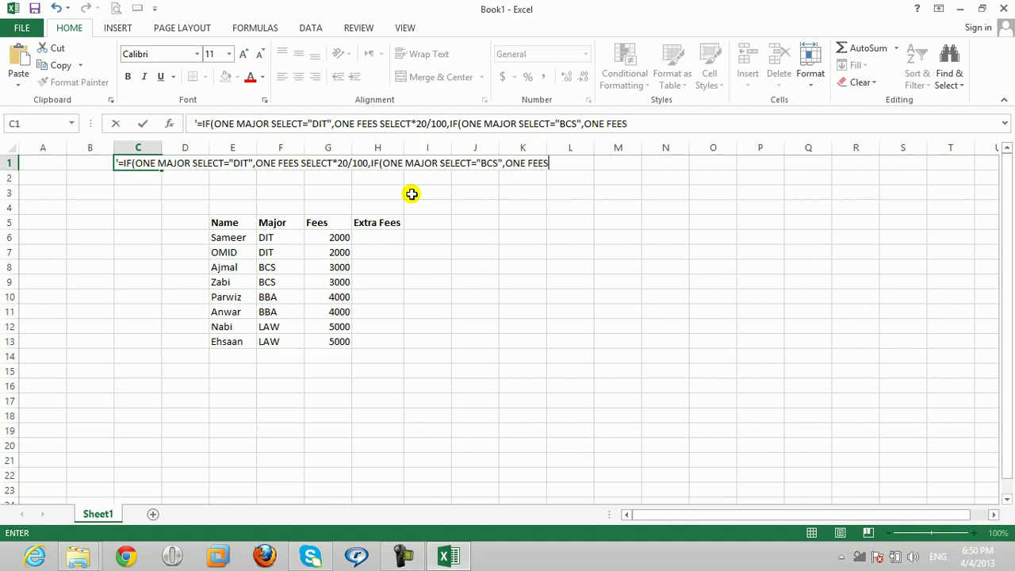
{"action": "type", "text": " SELECT*"}
{"action": "type", "text": "10/100,0"}
{"action": "key", "text": "Return"}
{"action": "key", "text": "Down"}
{"action": "key", "text": "Right"}
{"action": "key", "text": "Right"}
{"action": "key", "text": "Right"}
{"action": "key", "text": "Right"}
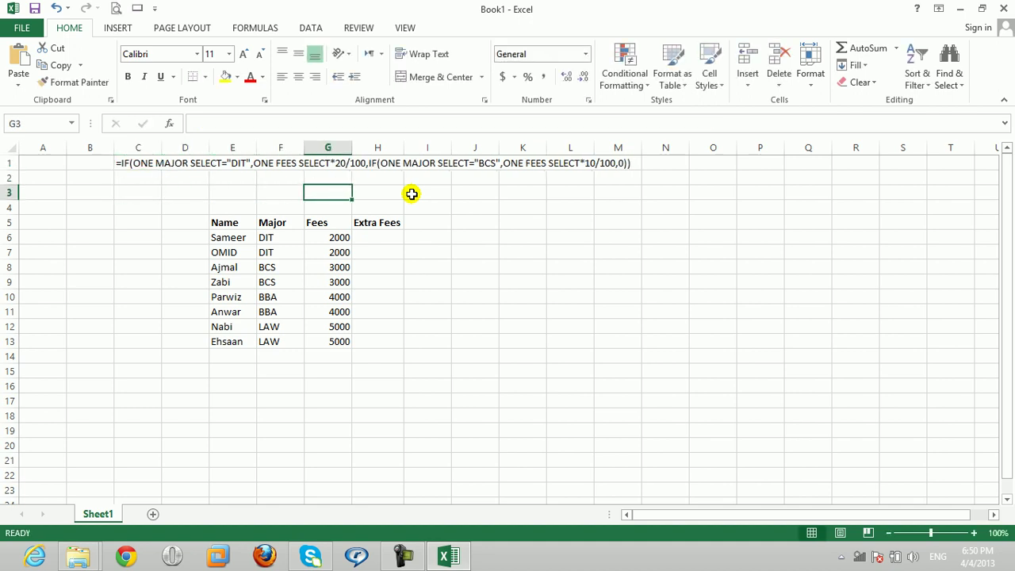
{"action": "key", "text": "Down"}
{"action": "key", "text": "Right"}
{"action": "key", "text": "Down"}
{"action": "key", "text": "Down"}
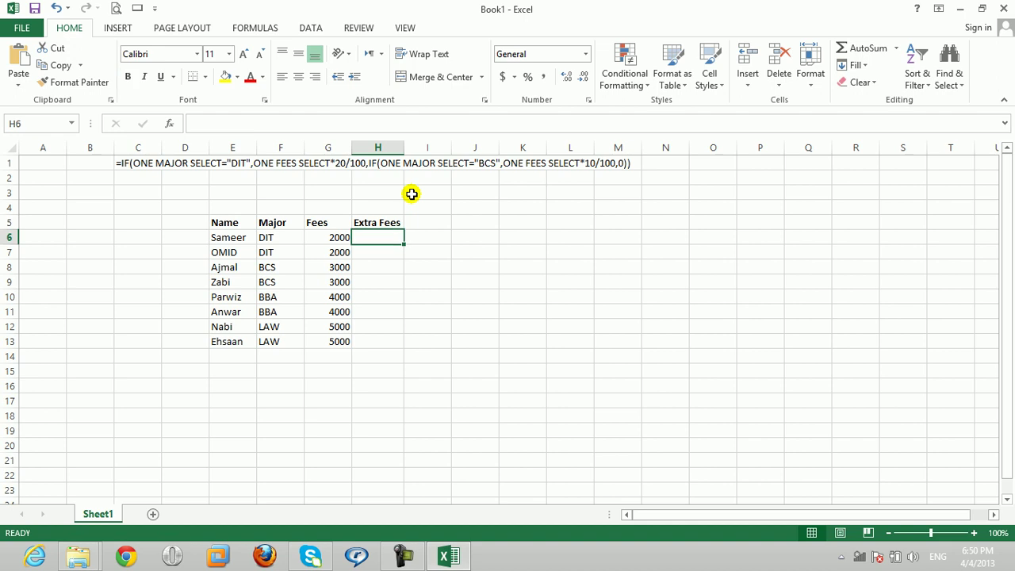
- Enter =IF(F6="DIT",G6*20/100,IF(F6="BCS",G6*10/100,o)) in H6, showing 400
{"action": "type", "text": "="}
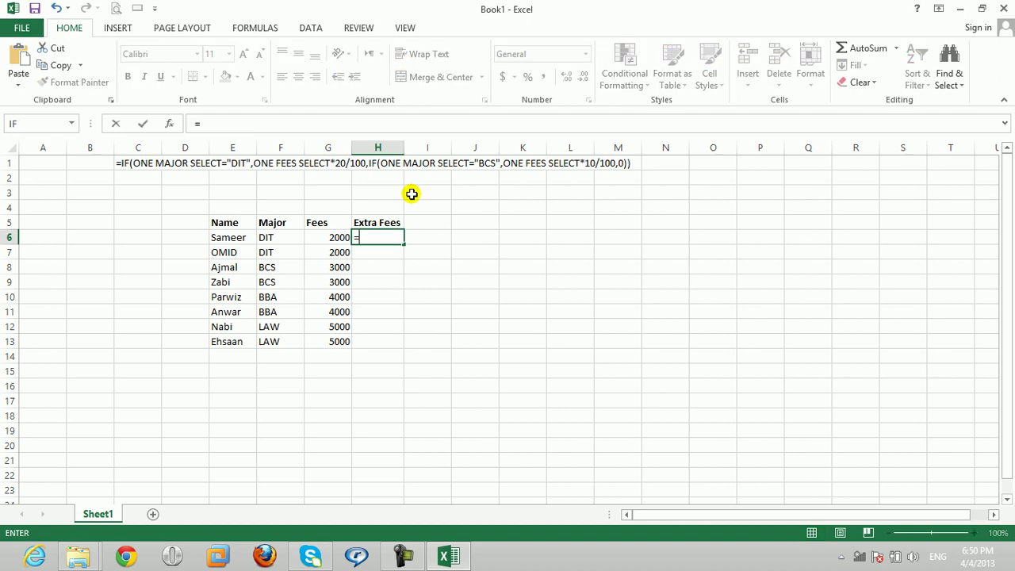
{"action": "type", "text": "if("}
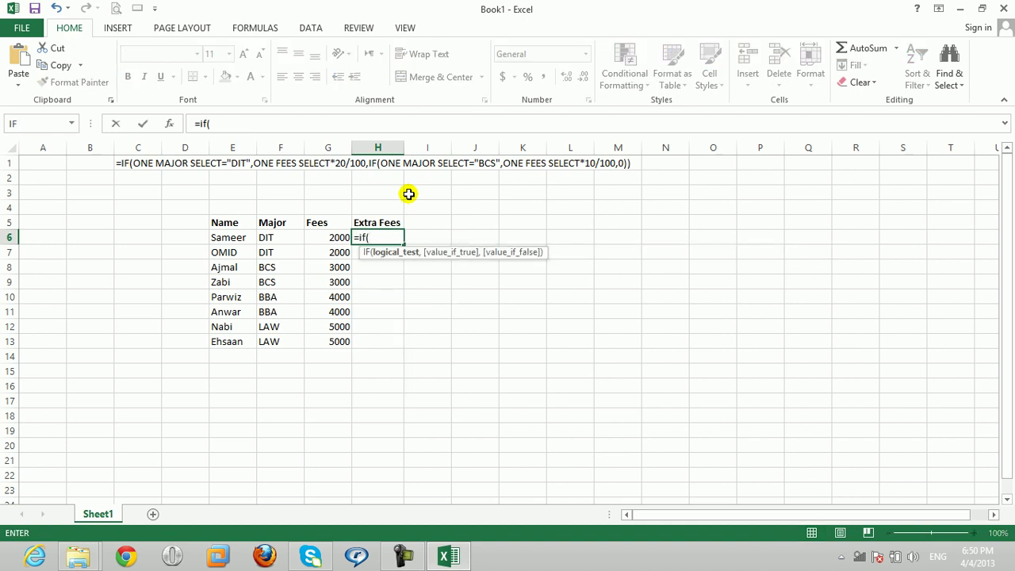
{"action": "left_click", "coordinate": [266, 238]}
{"action": "type", "text": "=\"DIT\""}
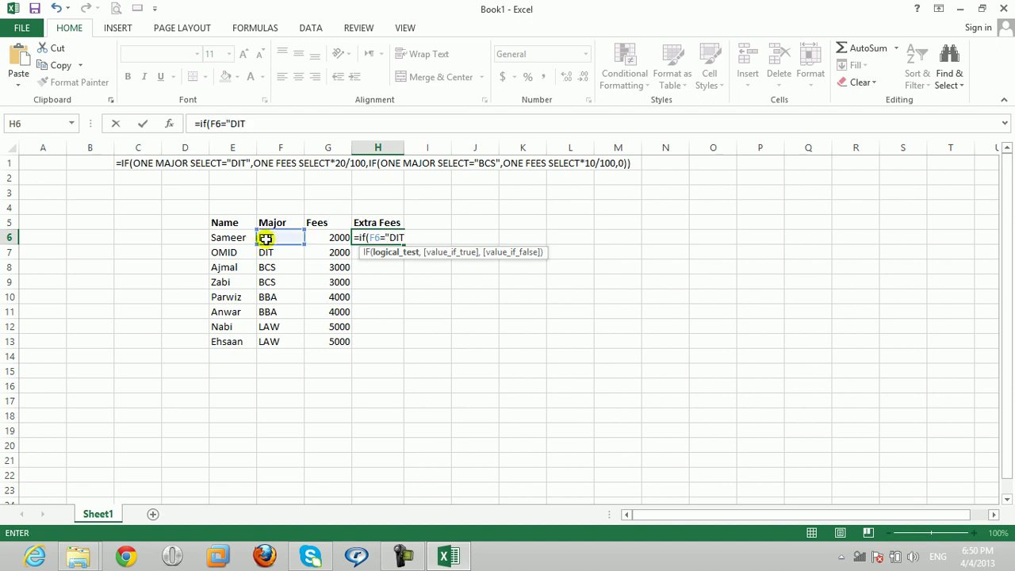
{"action": "type", "text": ","}
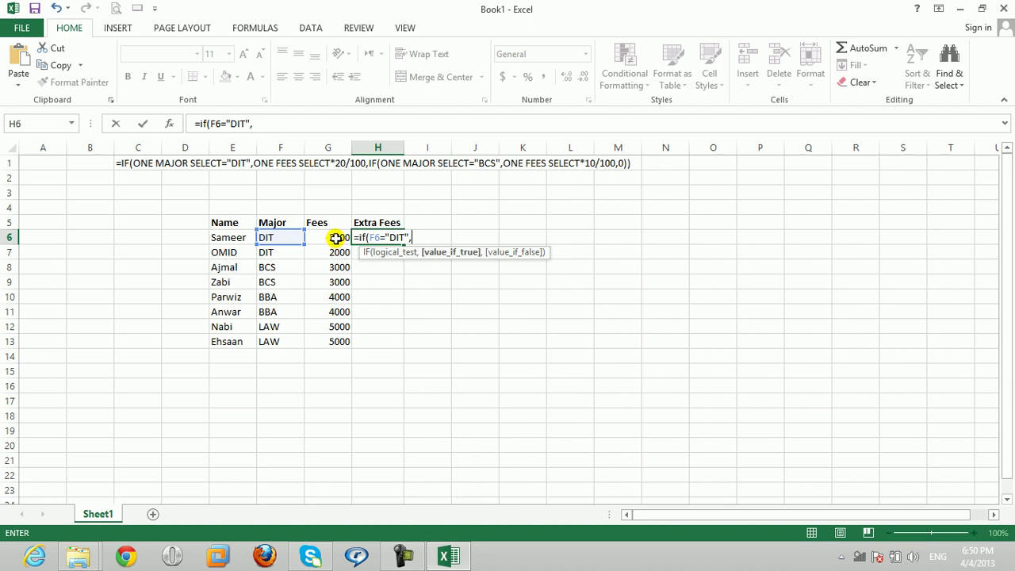
{"action": "left_click", "coordinate": [336, 238]}
{"action": "type", "text": "*20/100,if("}
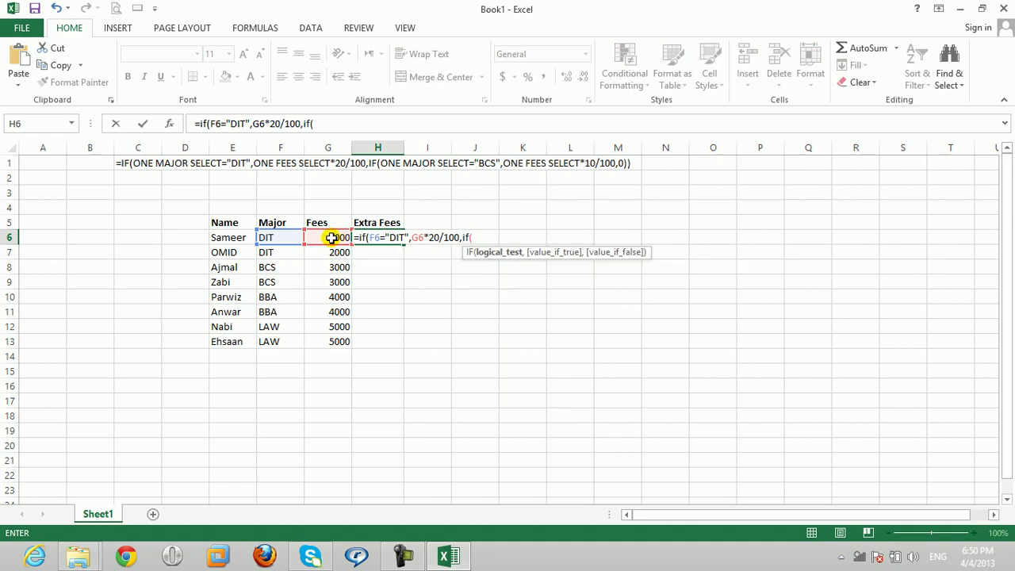
{"action": "left_click", "coordinate": [283, 239]}
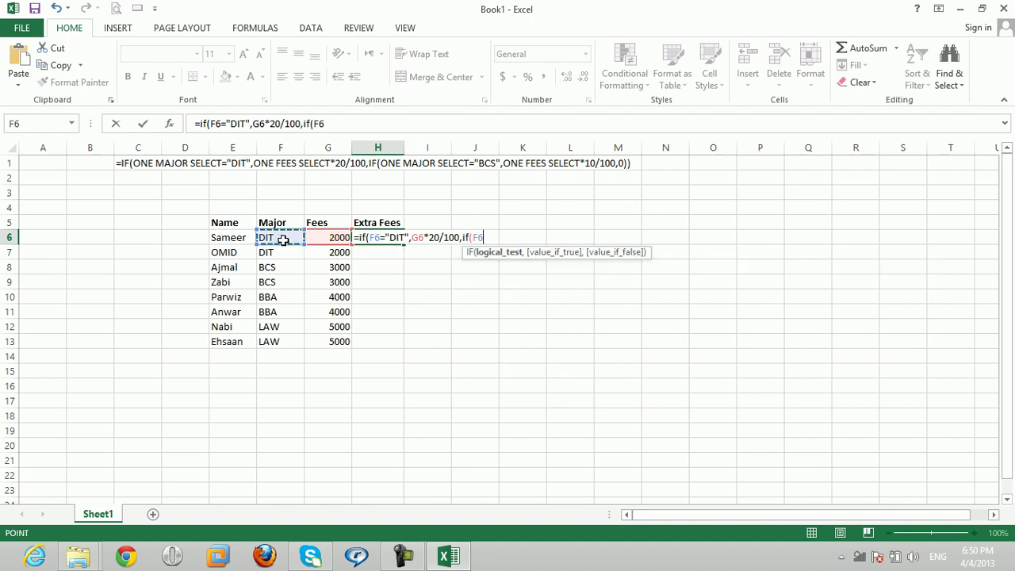
{"action": "type", "text": "=\"BCS\","}
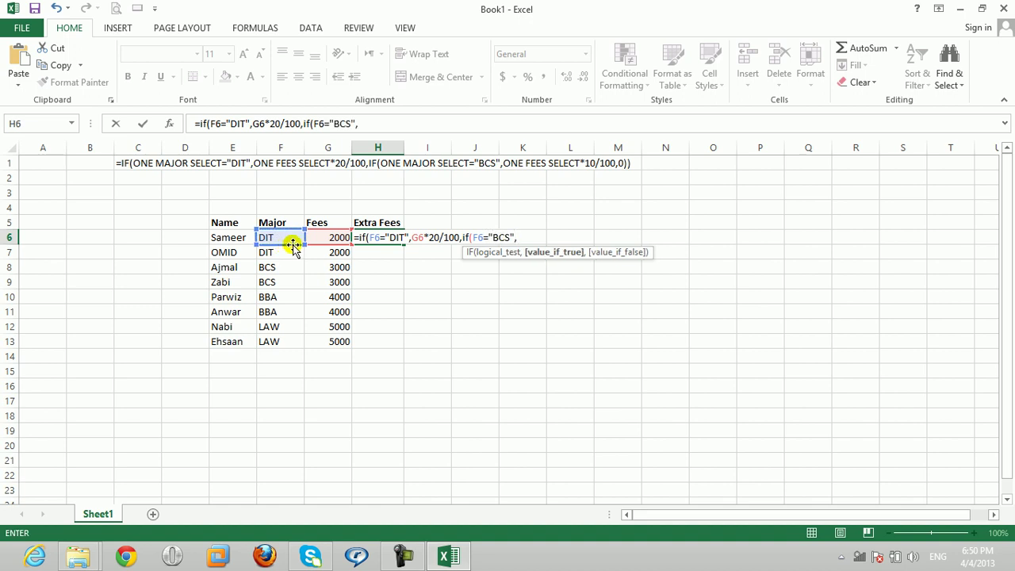
{"action": "left_click", "coordinate": [327, 237]}
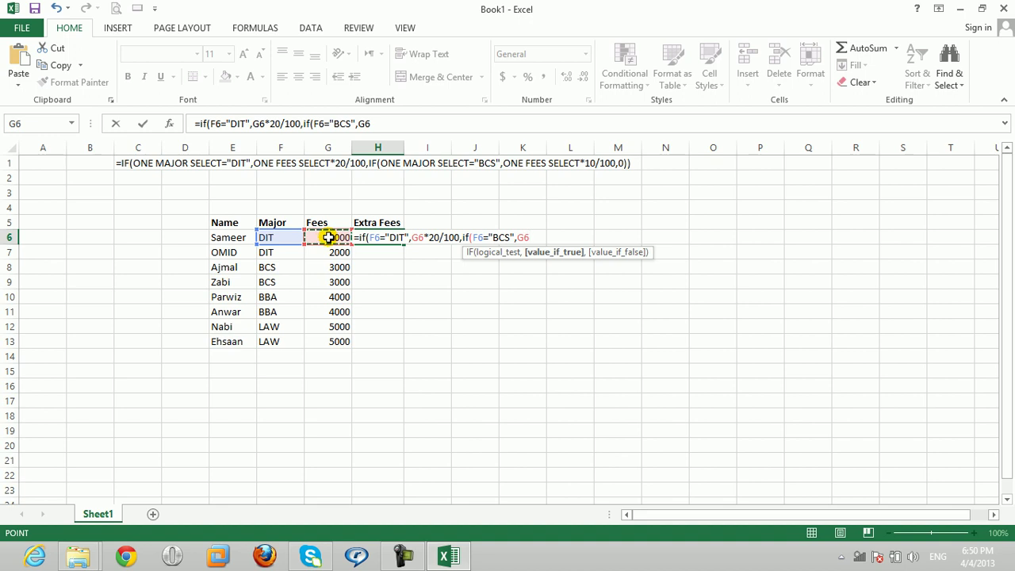
{"action": "type", "text": "*10/100,o))"}
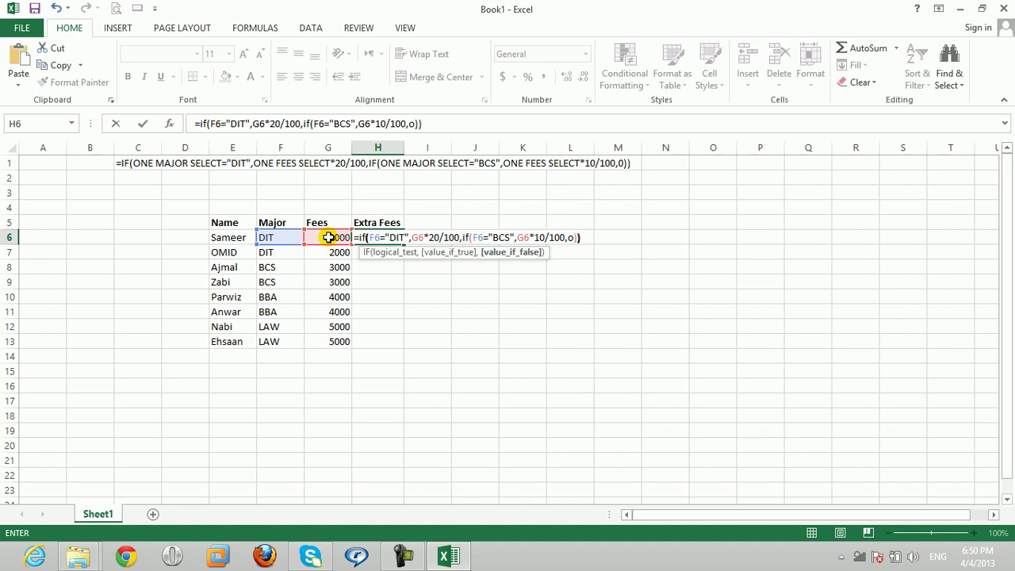
{"action": "key", "text": "Return"}
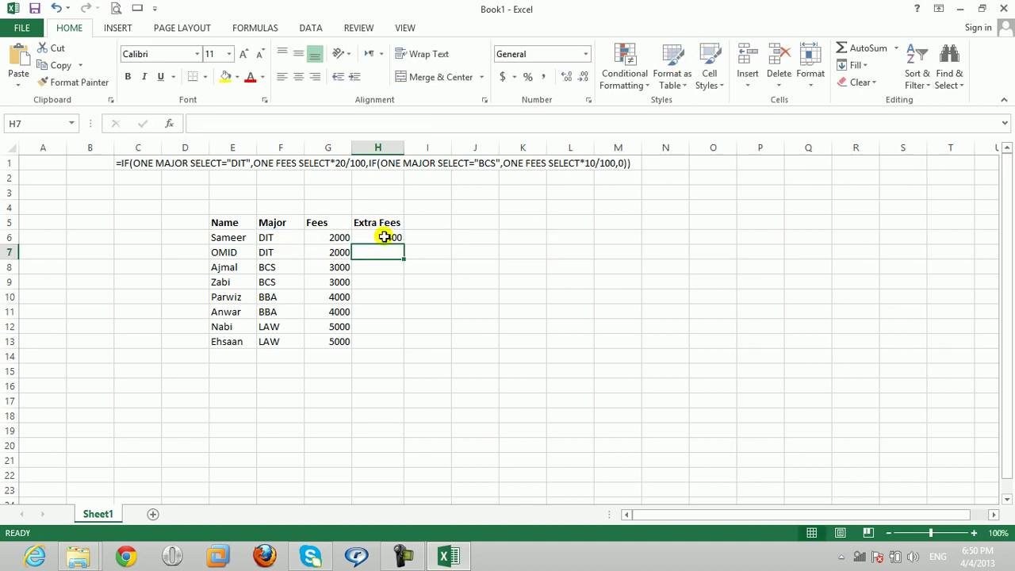
{"action": "left_click", "coordinate": [384, 237]}
- Fill the Extra Fees formula down, then change H6's final letter o to 0
{"action": "double_click", "coordinate": [402, 244]}
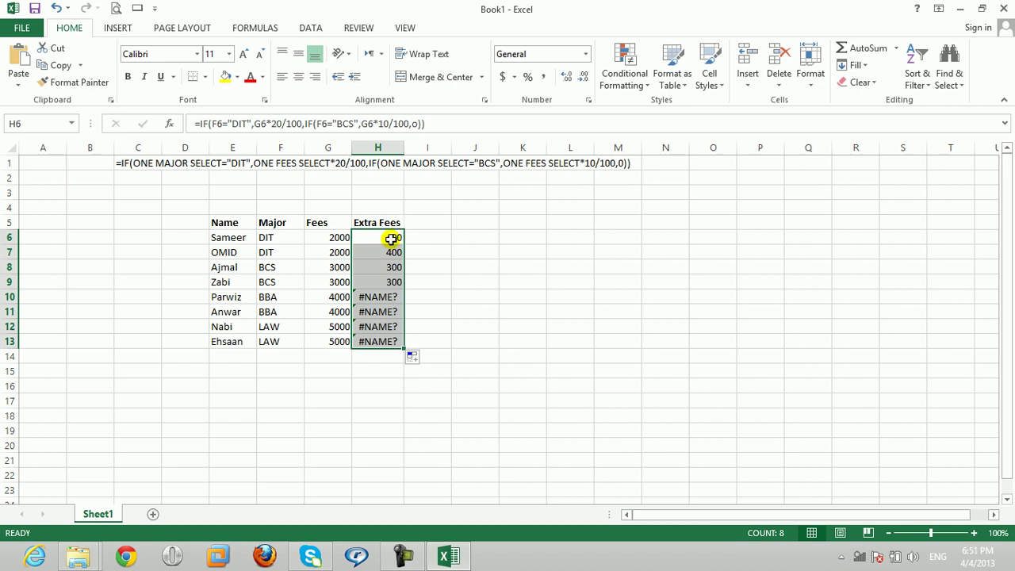
{"action": "left_click", "coordinate": [391, 239]}
{"action": "double_click", "coordinate": [390, 239]}
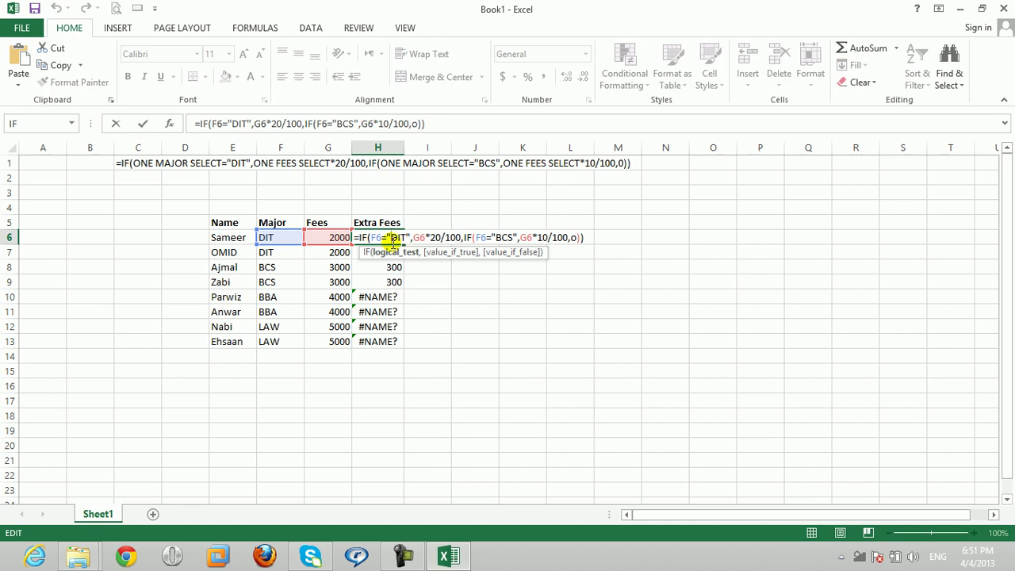
{"action": "key", "text": "Escape"}
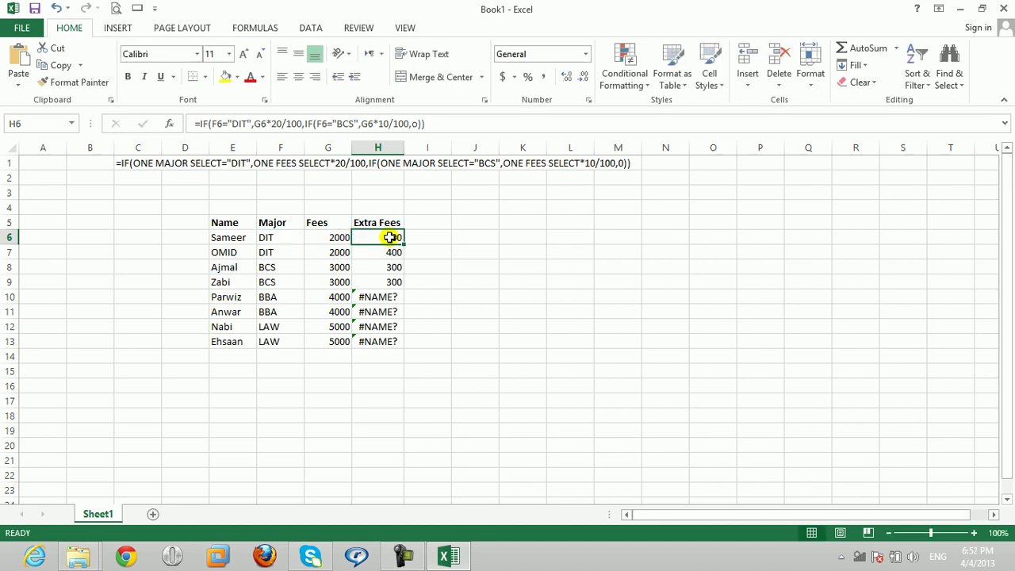
{"action": "double_click", "coordinate": [391, 238]}
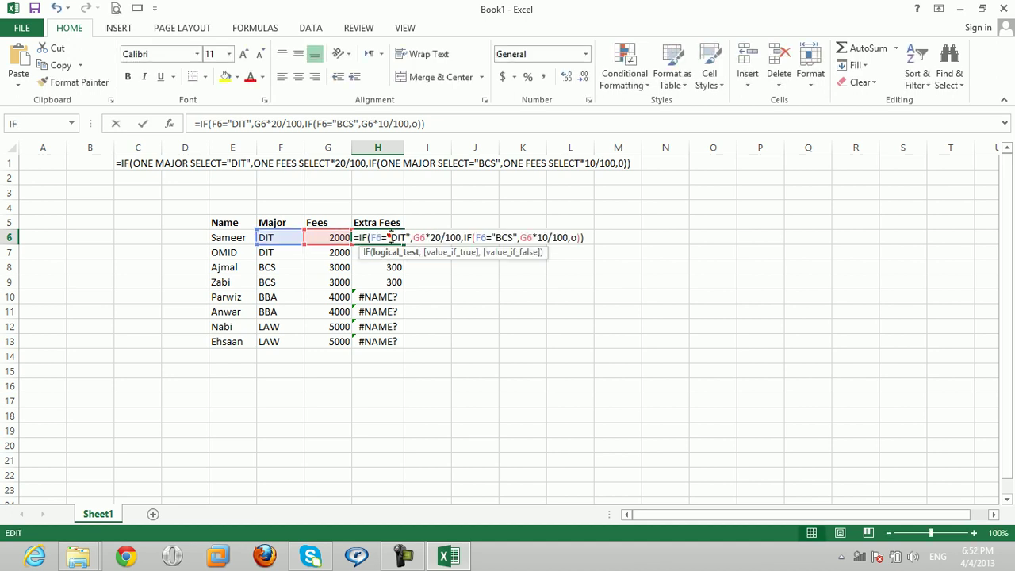
{"action": "left_click", "coordinate": [578, 240]}
{"action": "key", "text": "BackSpace"}
{"action": "type", "text": "0"}
{"action": "key", "text": "Return"}
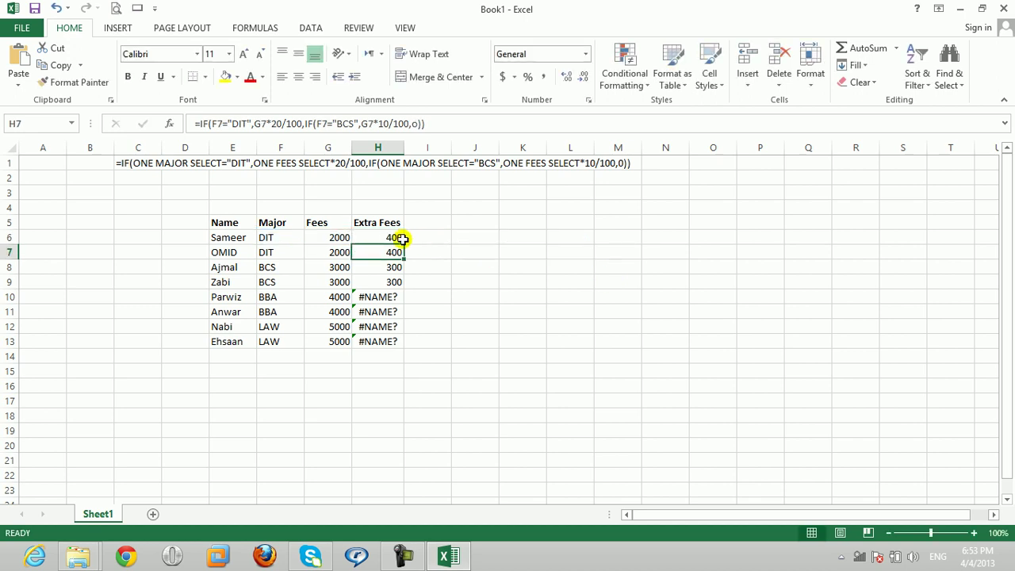
- Refill the corrected formula down H6:H13 and check the values in F6, G6, H6 and H12
{"action": "left_click", "coordinate": [396, 239]}
{"action": "double_click", "coordinate": [402, 243]}
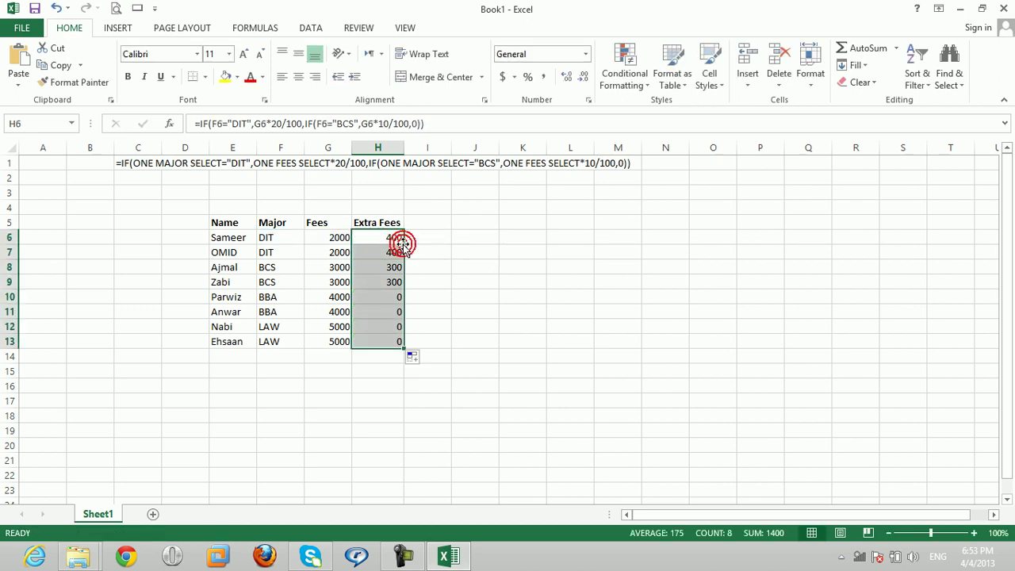
{"action": "left_click", "coordinate": [395, 326]}
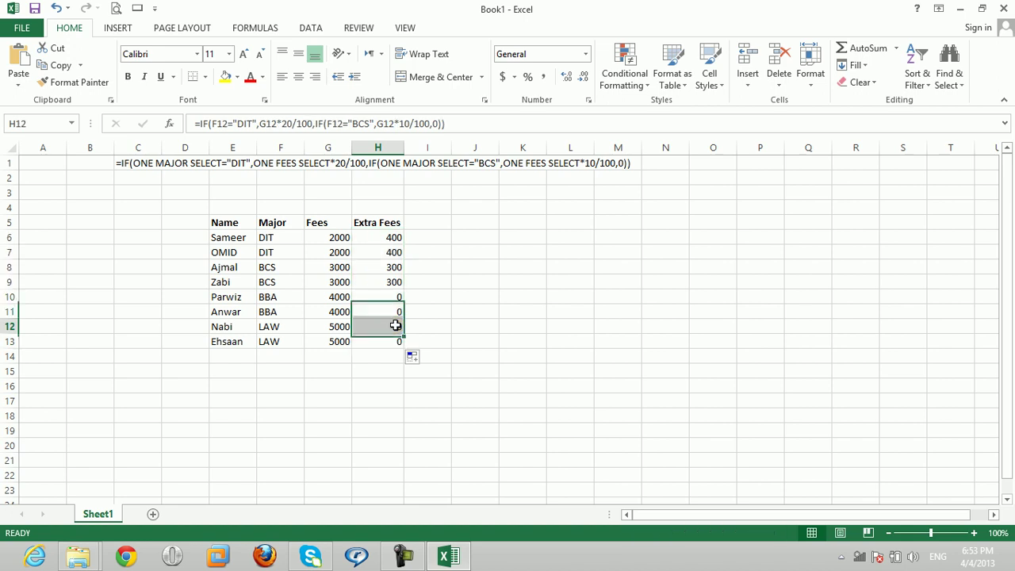
{"action": "left_click", "coordinate": [266, 237]}
{"action": "left_click", "coordinate": [340, 238]}
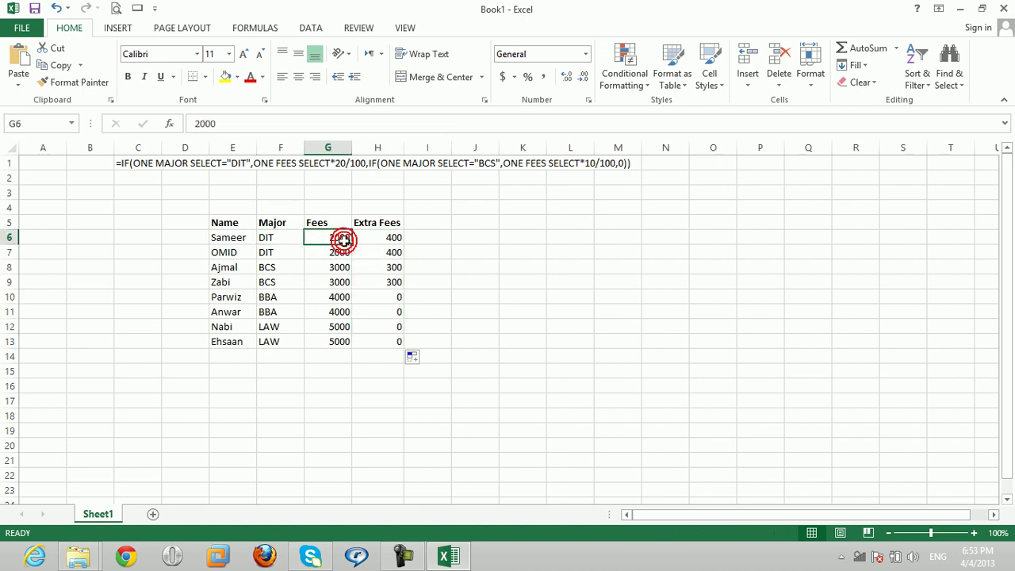
{"action": "left_click", "coordinate": [390, 239]}
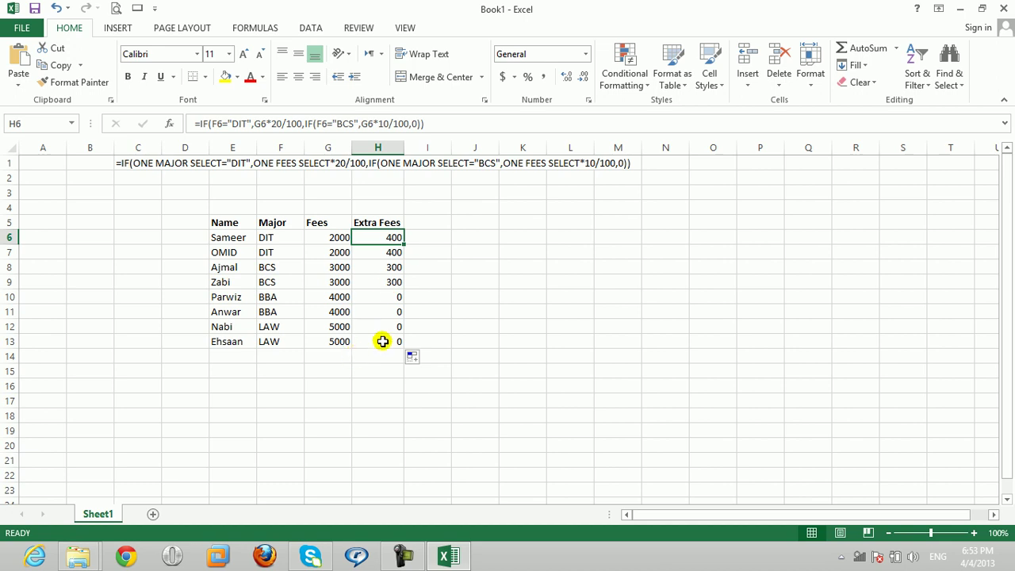
- Add a Total header in I5 and a Total formula from G6 and H6 in I6
{"action": "left_click", "coordinate": [431, 222]}
{"action": "type", "text": "Total"}
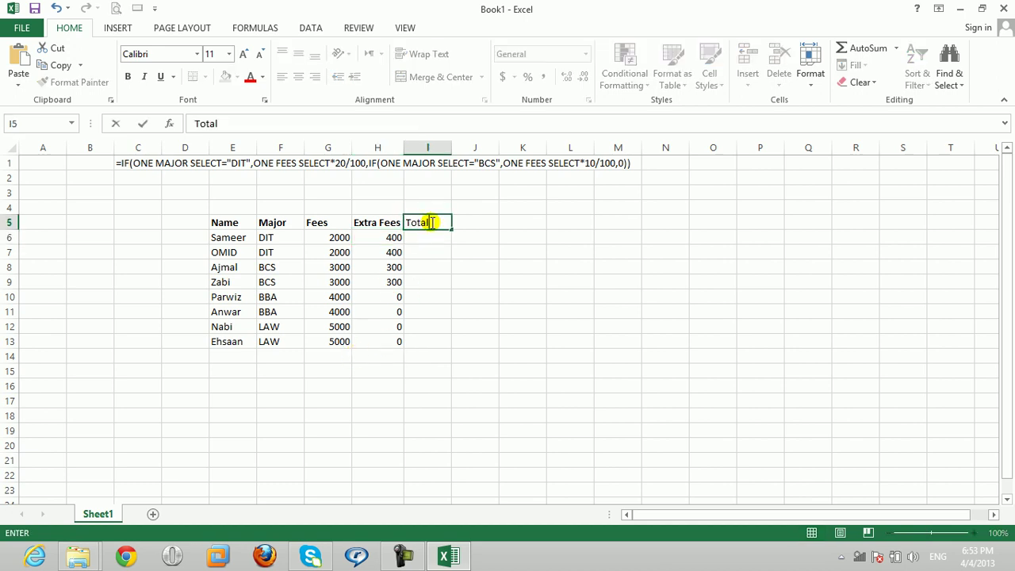
{"action": "key", "text": "Return"}
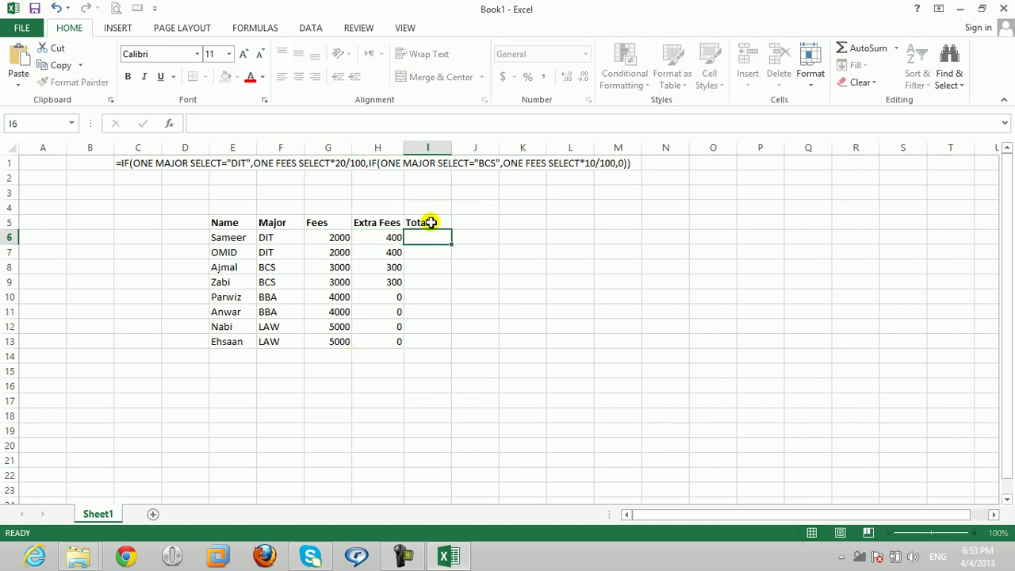
{"action": "type", "text": "="}
{"action": "left_click", "coordinate": [336, 238]}
{"action": "type", "text": "+"}
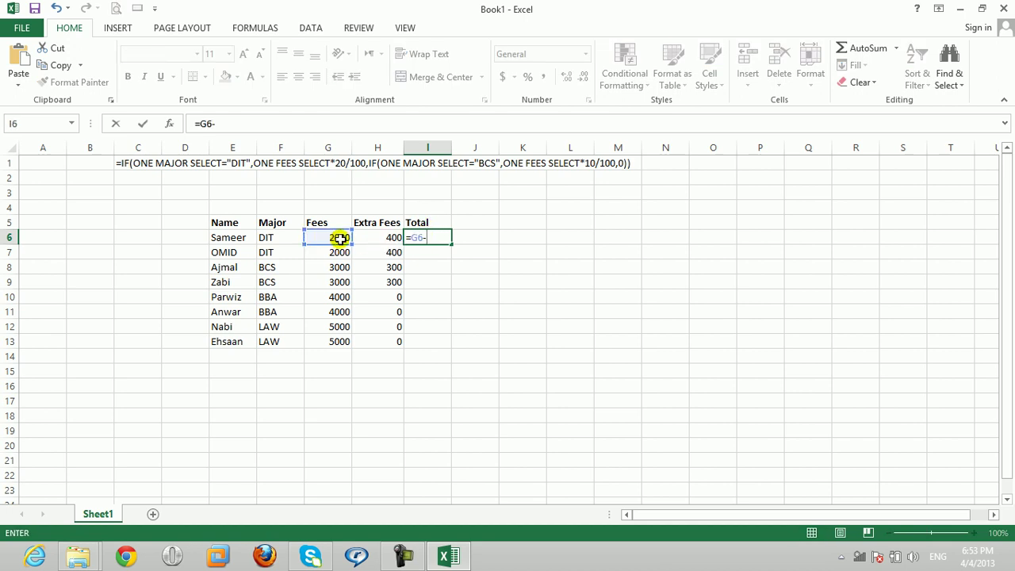
{"action": "left_click", "coordinate": [370, 238]}
{"action": "key", "text": "Return"}
- Fill the Total formula down to I13 and check the results in rows 6 and 7
{"action": "left_click", "coordinate": [427, 238]}
{"action": "left_click_drag", "start_coordinate": [452, 246], "coordinate": [452, 342]}
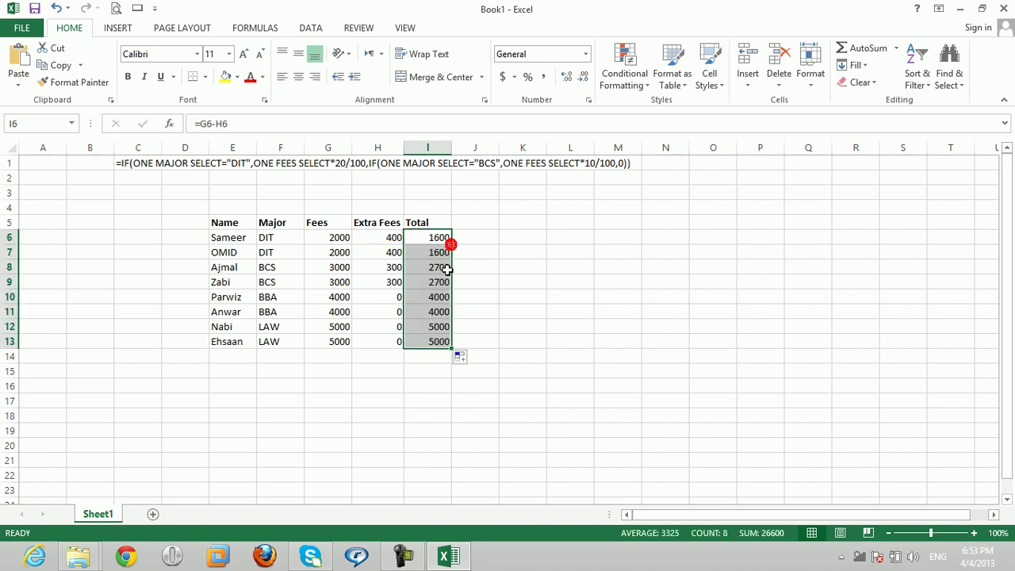
{"action": "left_click", "coordinate": [438, 254]}
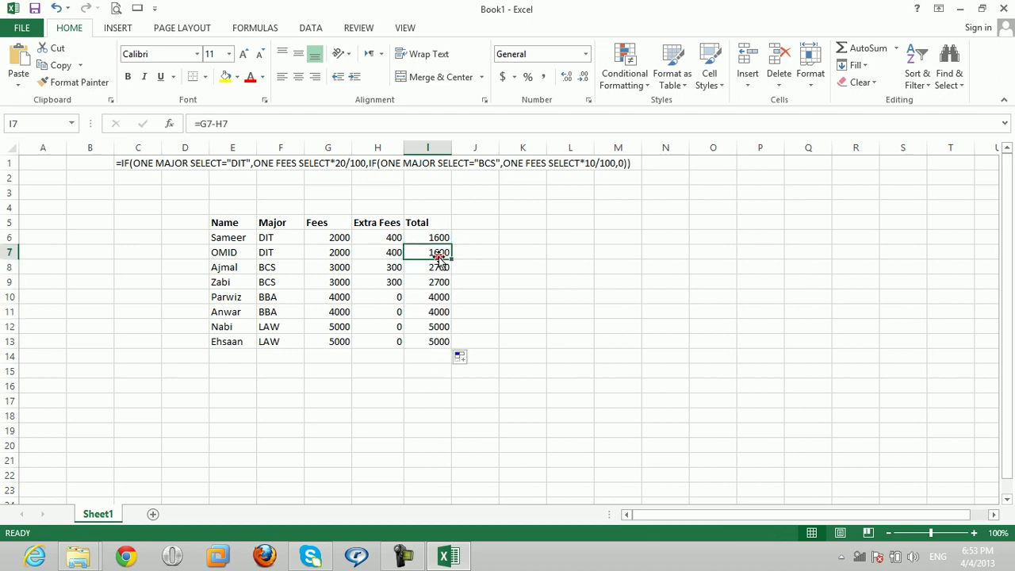
{"action": "left_click", "coordinate": [337, 254]}
{"action": "left_click", "coordinate": [387, 254]}
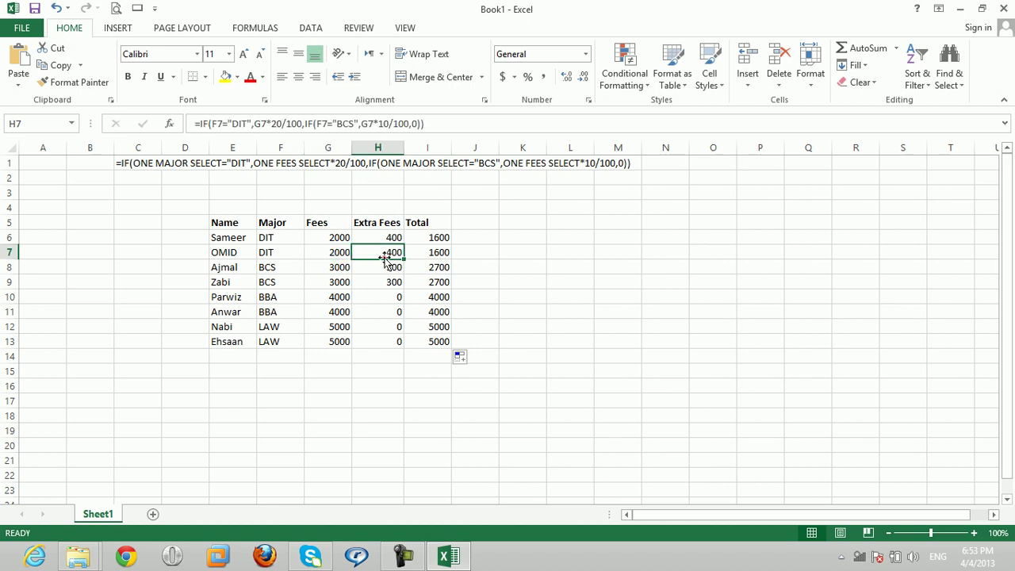
{"action": "left_click", "coordinate": [429, 254]}
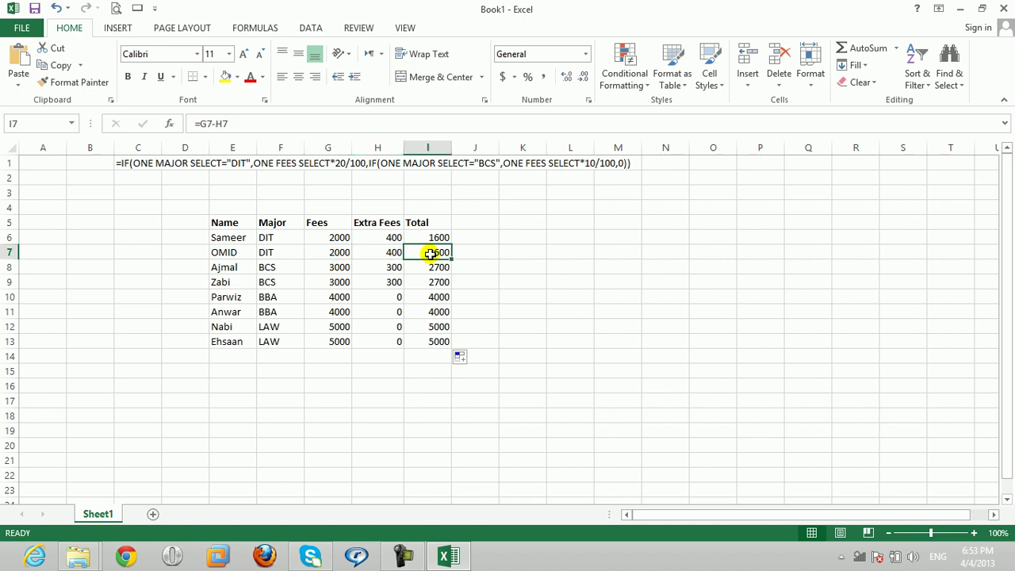
{"action": "left_click", "coordinate": [438, 238]}
{"action": "left_click_drag", "start_coordinate": [438, 238], "coordinate": [440, 349]}
{"action": "key", "text": "Delete"}
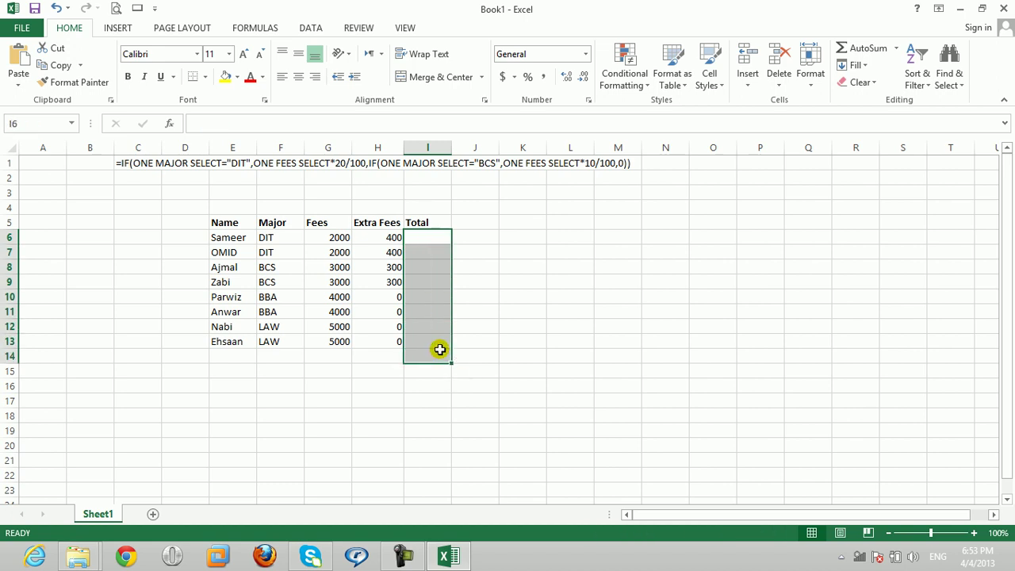
{"action": "left_click", "coordinate": [423, 236]}
{"action": "type", "text": "="}
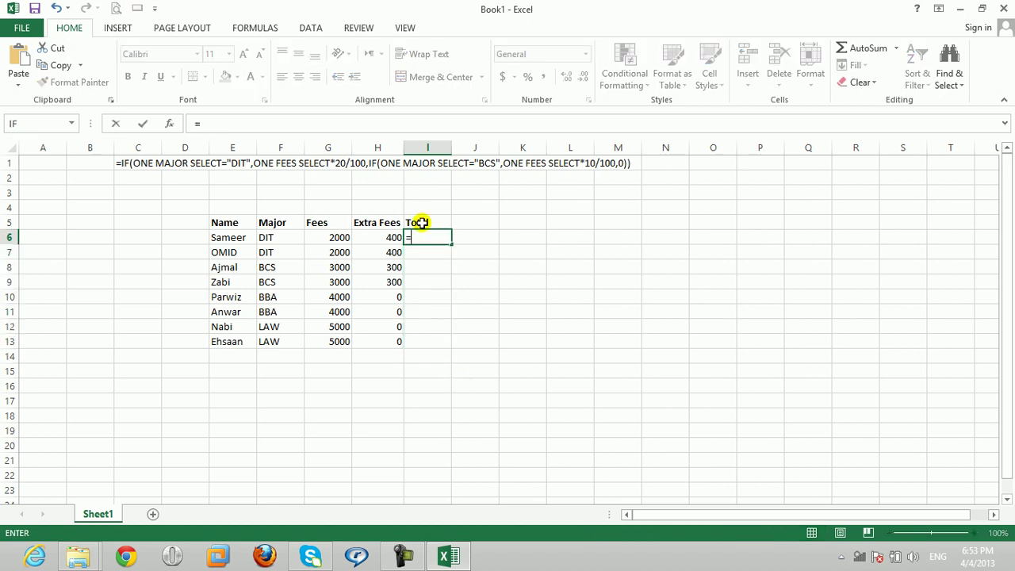
{"action": "left_click", "coordinate": [317, 237]}
{"action": "type", "text": "+"}
{"action": "left_click", "coordinate": [367, 238]}
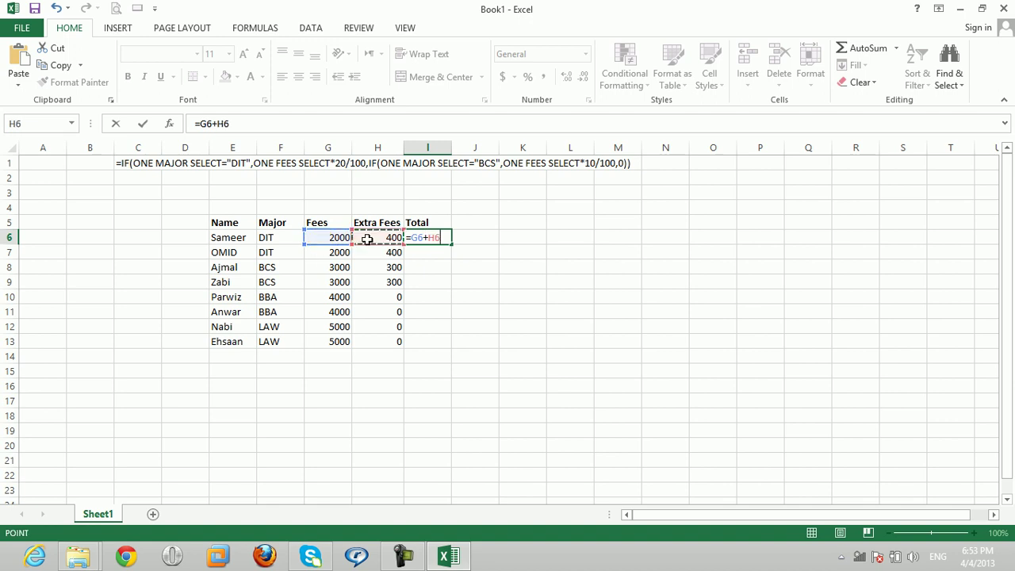
{"action": "key", "text": "Return"}
{"action": "left_click", "coordinate": [445, 236]}
{"action": "left_click", "coordinate": [446, 236]}
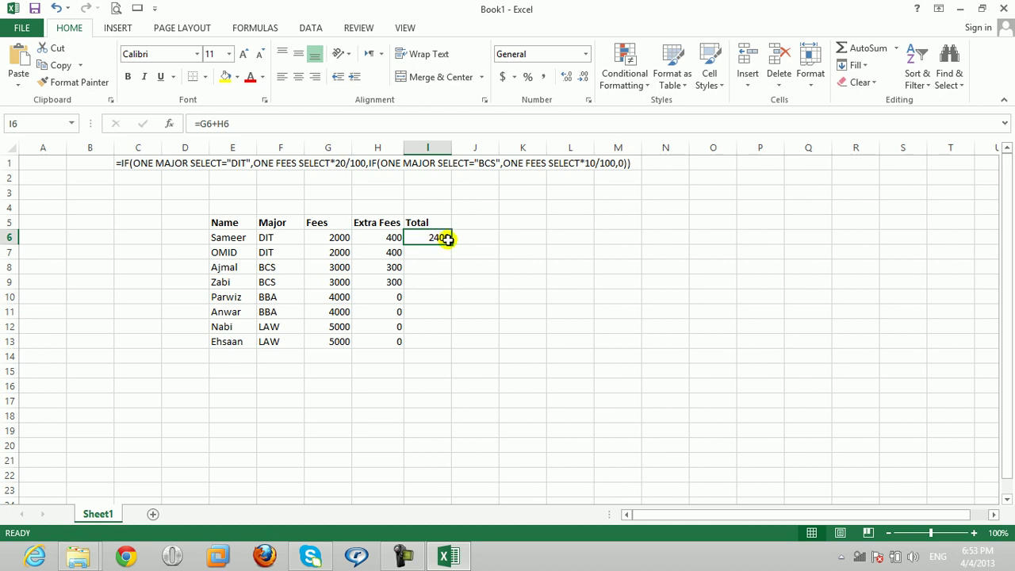
{"action": "type", "text": "="}
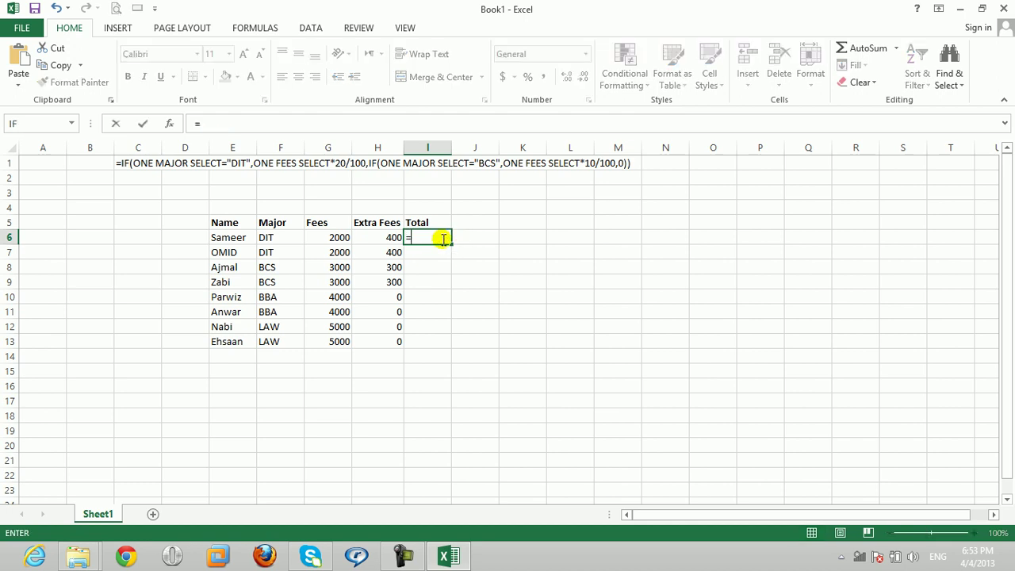
{"action": "left_click", "coordinate": [328, 237]}
{"action": "type", "text": "-"}
{"action": "left_click", "coordinate": [365, 239]}
{"action": "key", "text": "Return"}
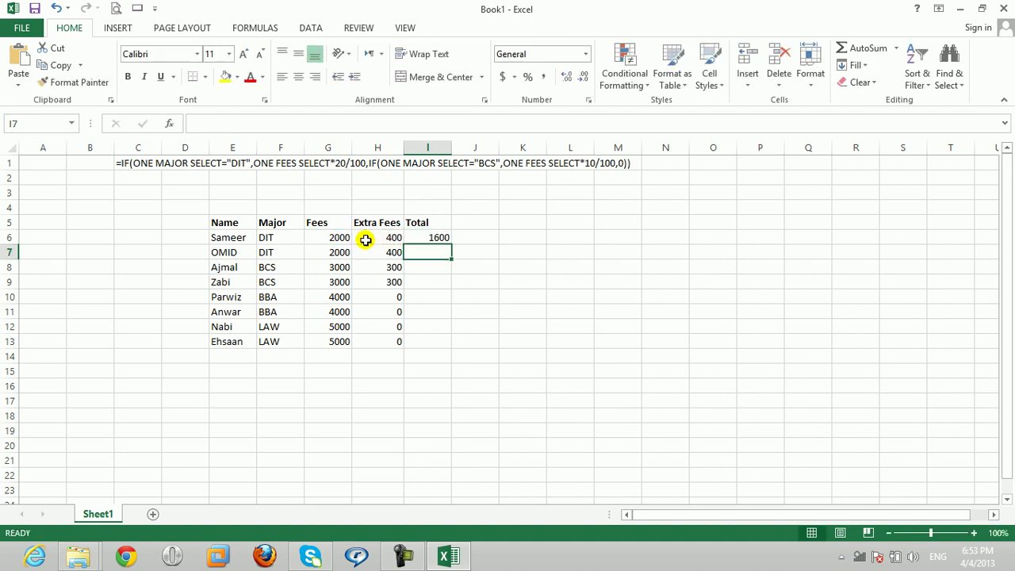
{"action": "left_click", "coordinate": [436, 239]}
{"action": "double_click", "coordinate": [448, 244]}
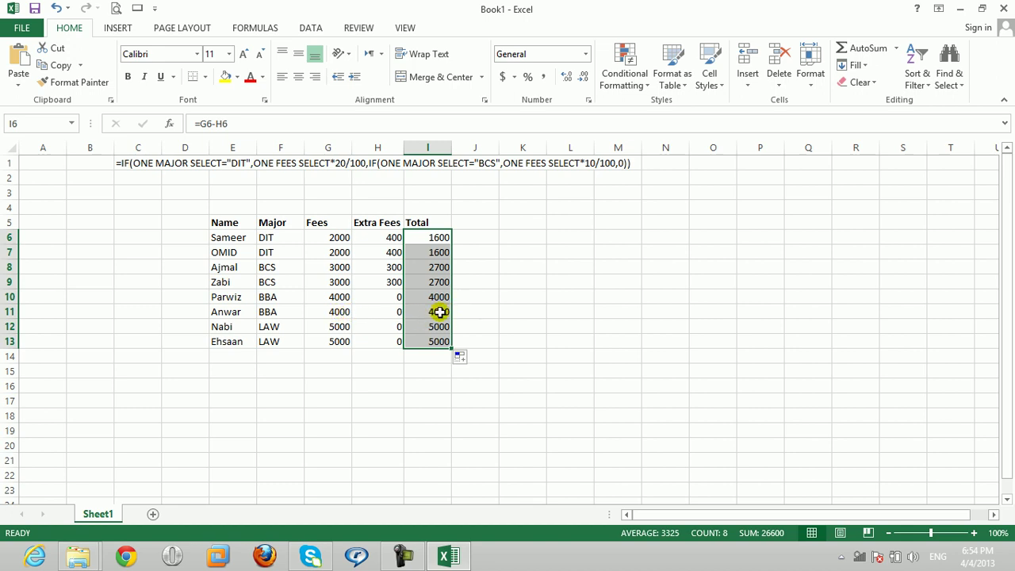
{"action": "left_click_drag", "start_coordinate": [441, 236], "coordinate": [441, 364]}
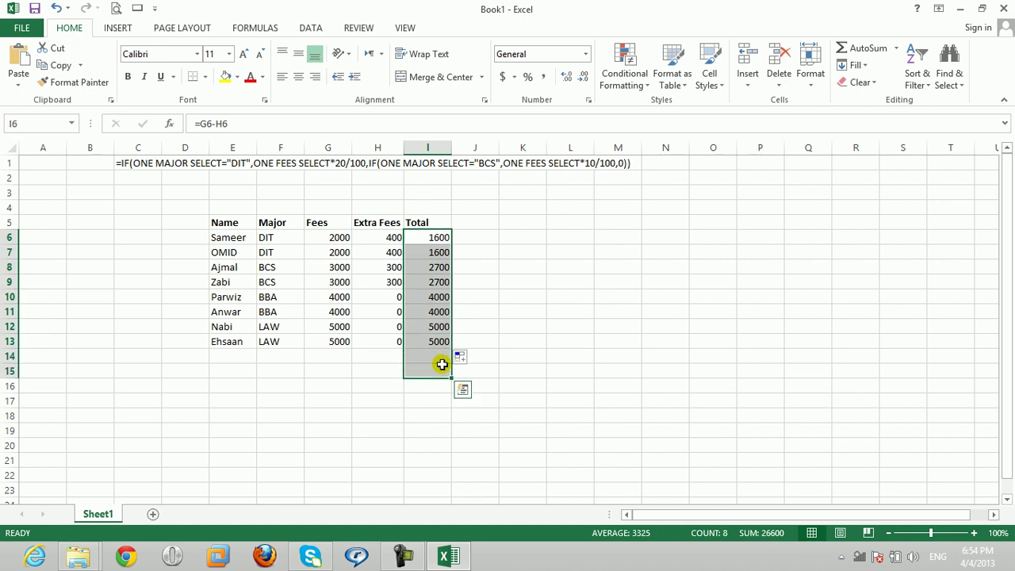
{"action": "key", "text": "Delete"}
{"action": "left_click", "coordinate": [612, 224]}
{"action": "left_click", "coordinate": [612, 224]}
{"action": "type", "text": "'=if"}
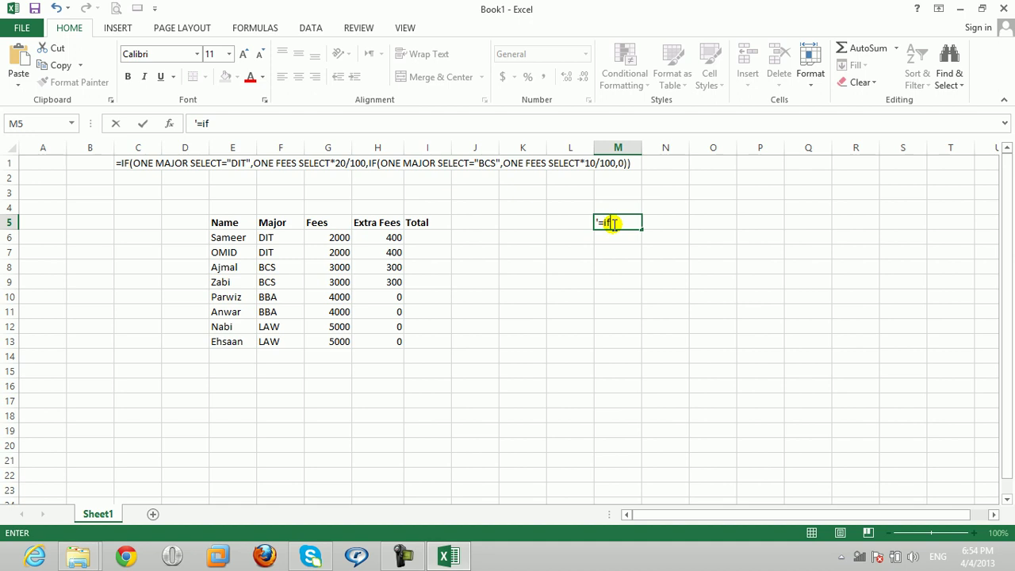
{"action": "type", "text": "(one major select=\""}
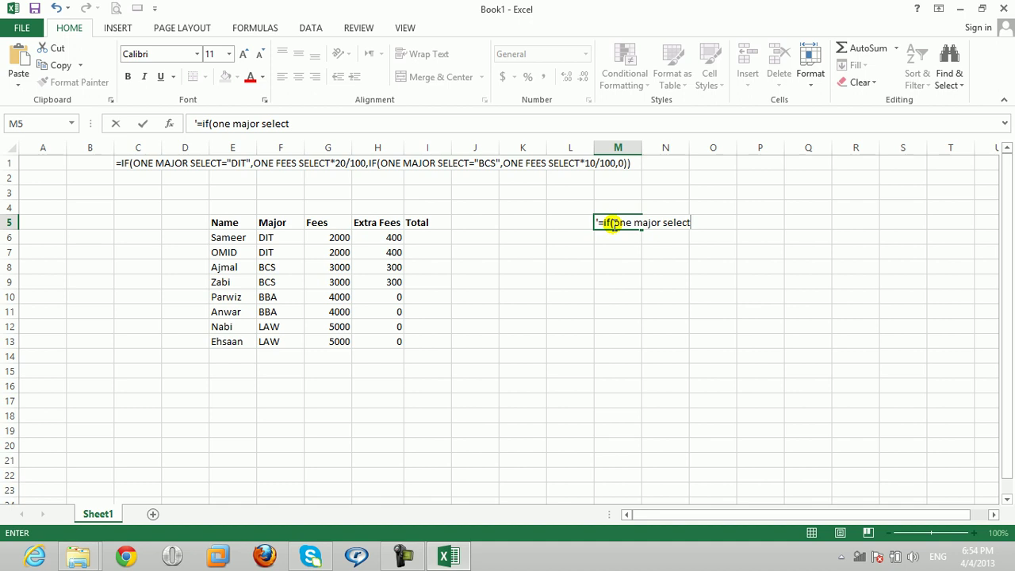
{"action": "type", "text": "DIT\",one f"}
- Finish the Total template text in M5: fees plus extra fees for DIT or BCS, else 0
{"action": "type", "text": "ees select"}
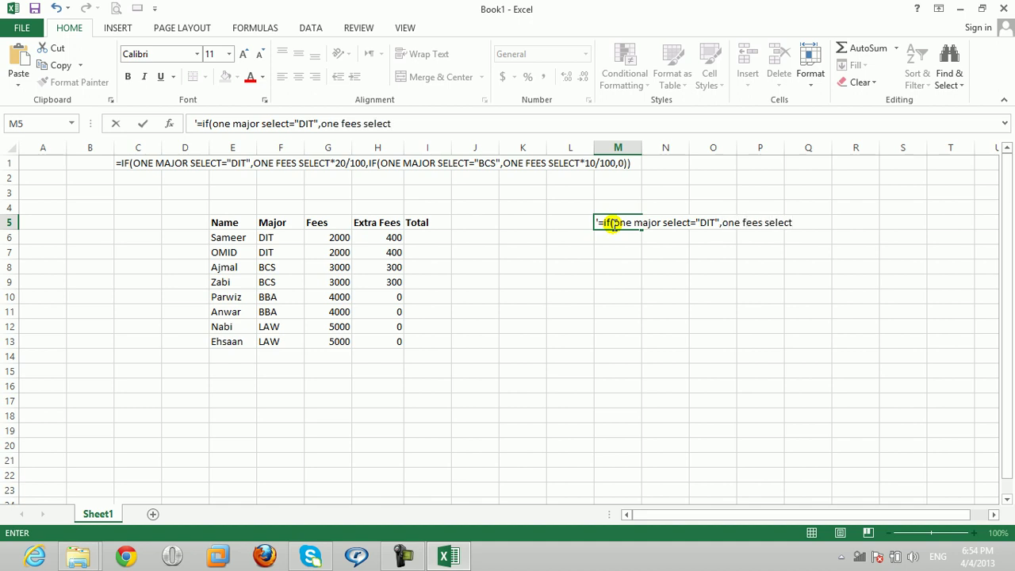
{"action": "type", "text": "+extra fees,if("}
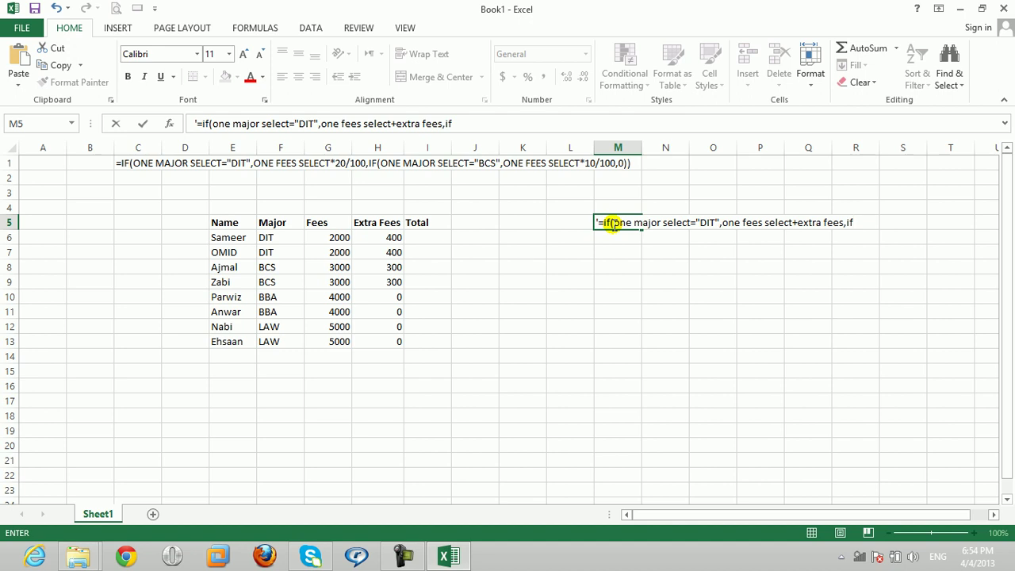
{"action": "type", "text": "one major s"}
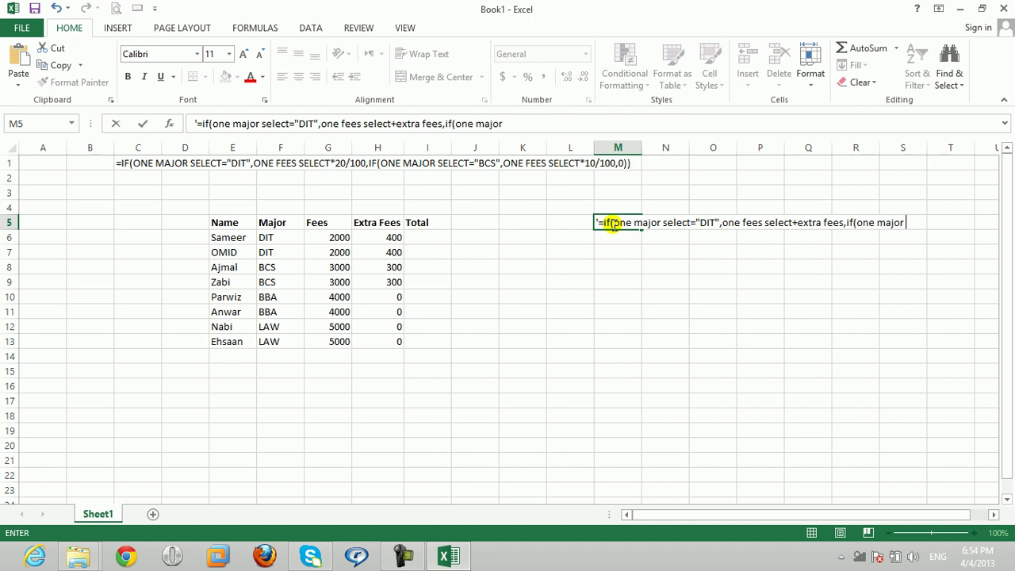
{"action": "type", "text": "elect=\"B"}
{"action": "type", "text": "CS\",one"}
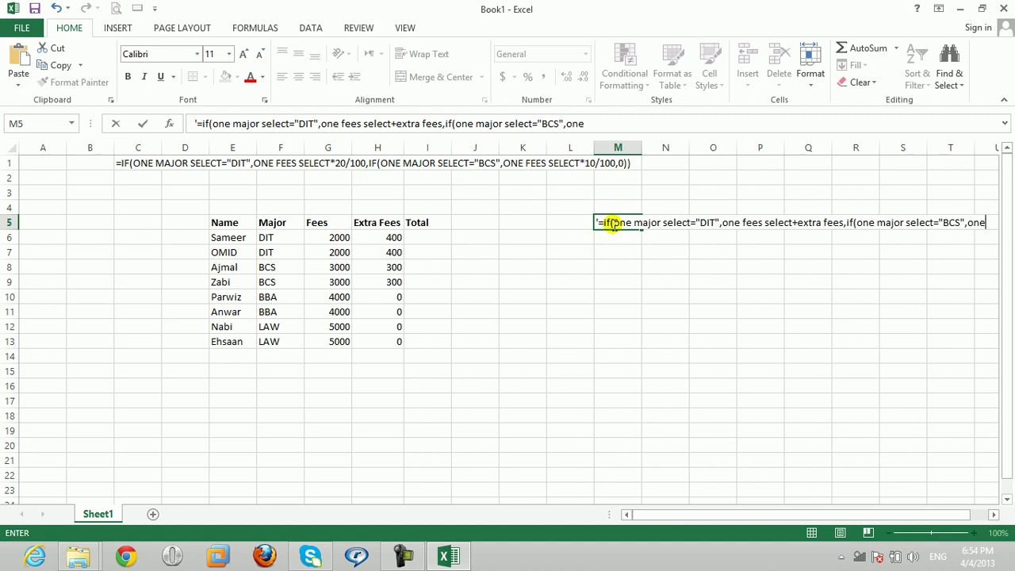
{"action": "type", "text": " fees"}
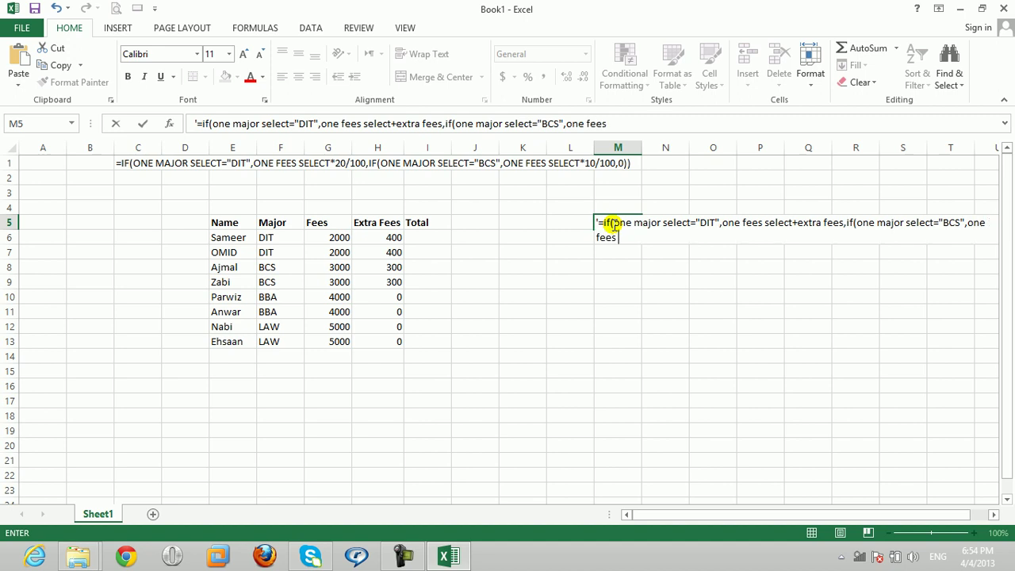
{"action": "type", "text": " select+extra"}
{"action": "type", "text": " fees,0"}
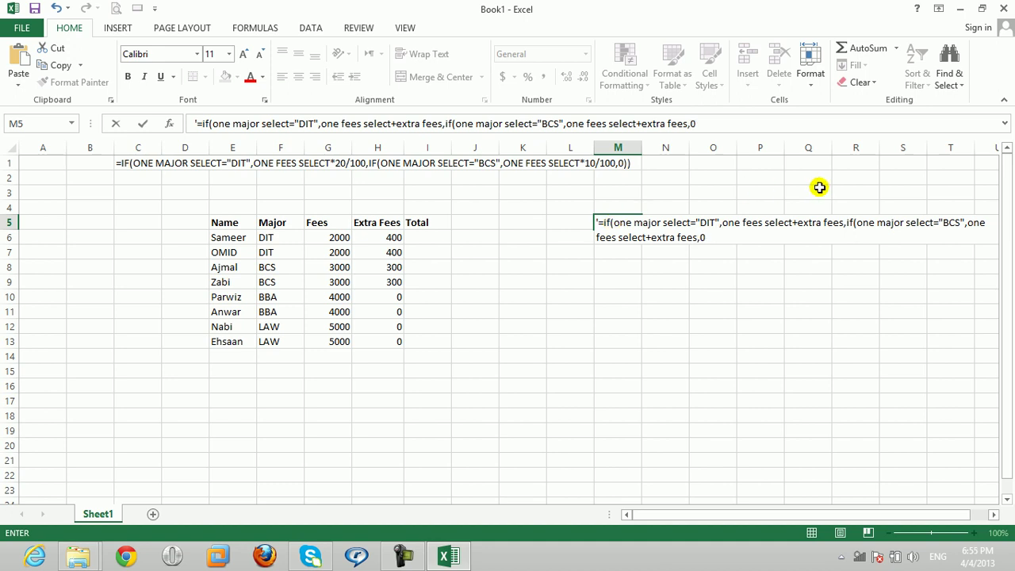
{"action": "key", "text": "Return"}
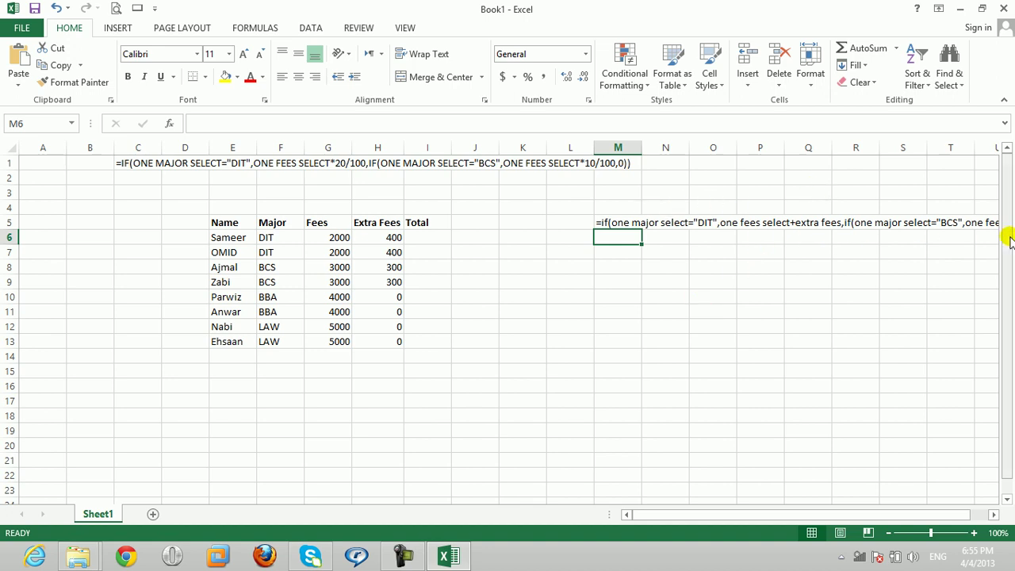
- Move the IF template text from M5 to A17 and make it bold
{"action": "left_click", "coordinate": [624, 223]}
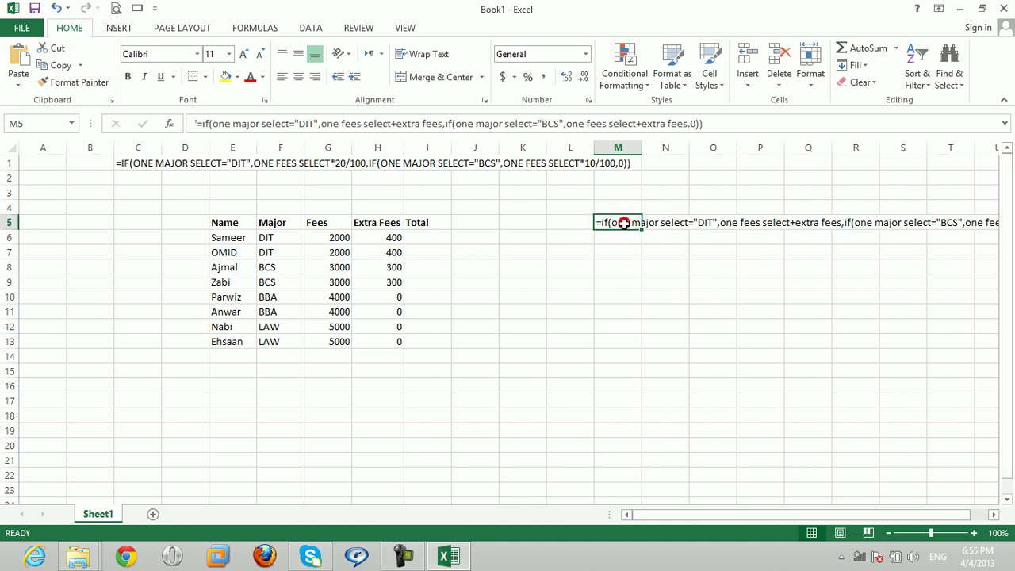
{"action": "key", "text": "ctrl+c"}
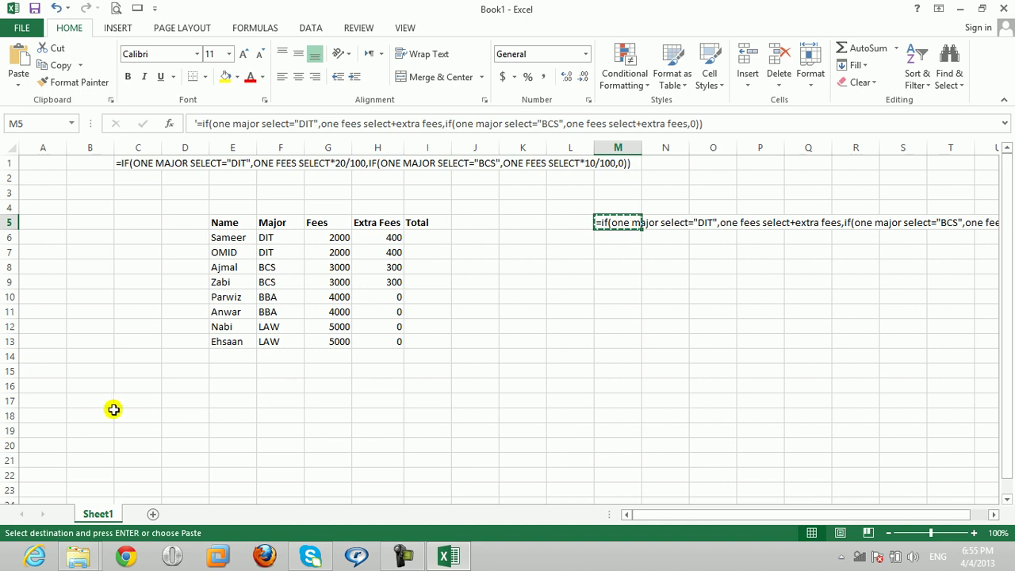
{"action": "left_click", "coordinate": [58, 401]}
{"action": "key", "text": "Return"}
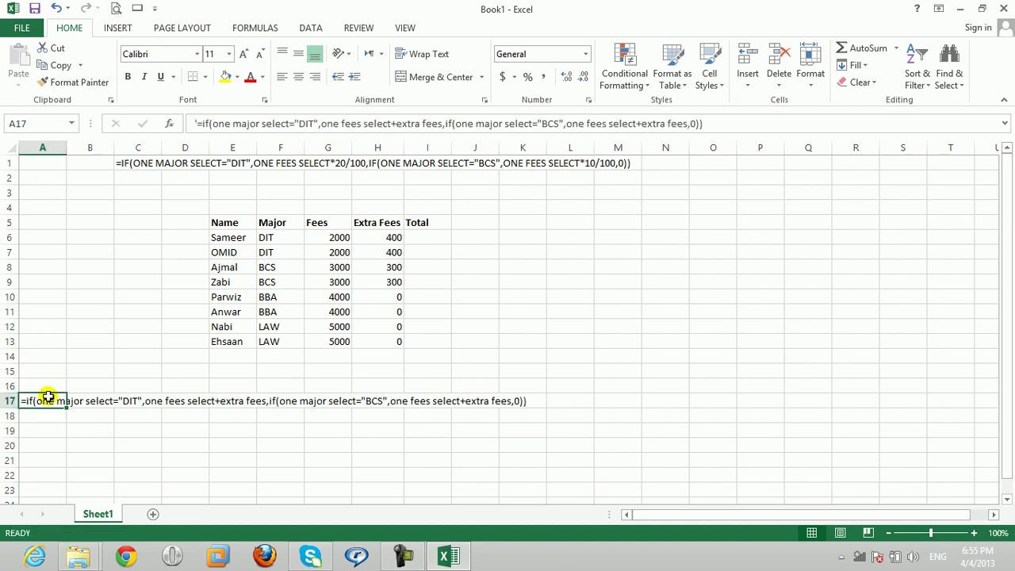
{"action": "key", "text": "ctrl+b"}
{"action": "left_click", "coordinate": [423, 242]}
{"action": "left_click", "coordinate": [423, 245]}
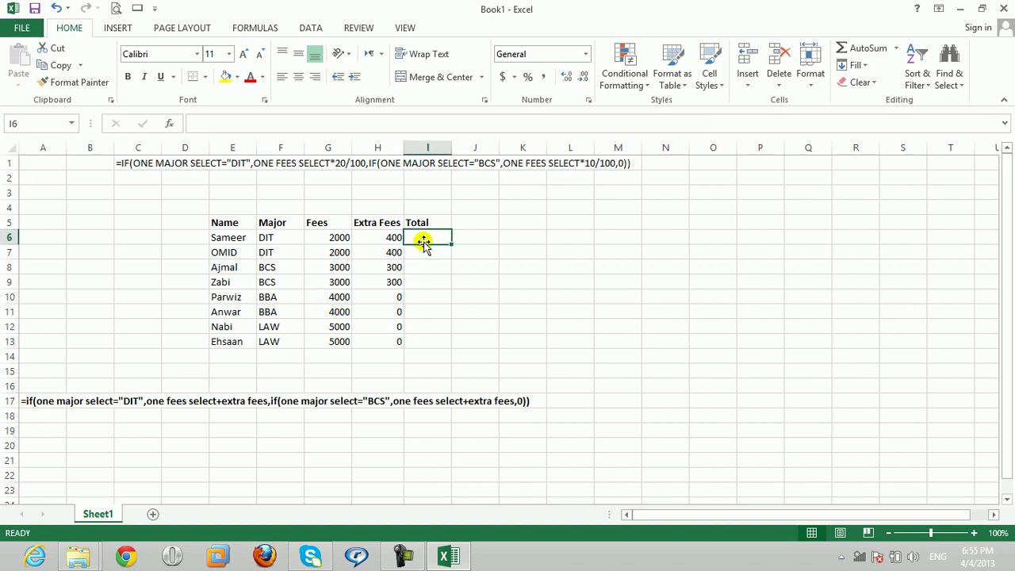
- Start I6's Total formula with =IF(F6="DIT",G6+H6 for DIT majors
{"action": "type", "text": "=if"}
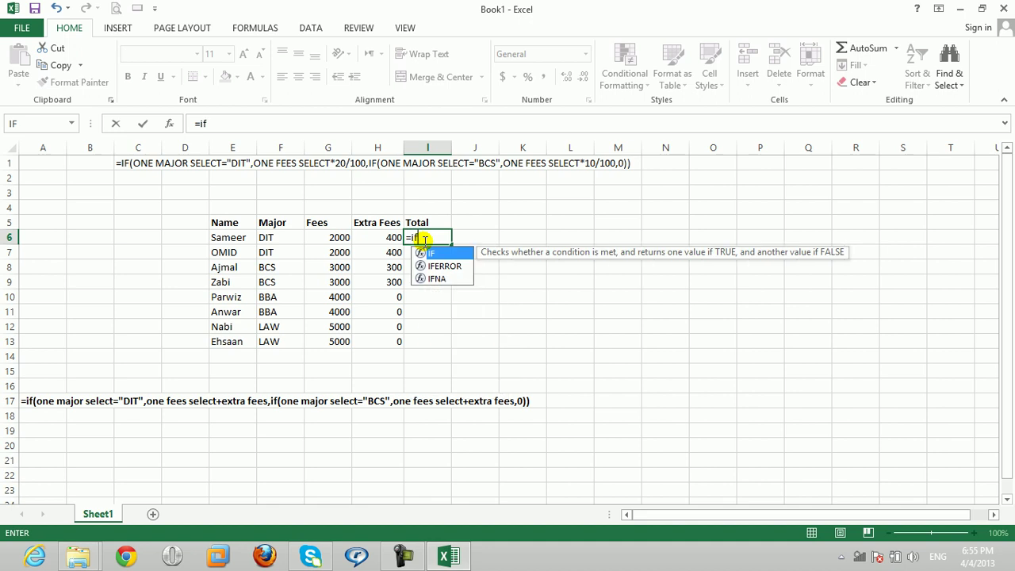
{"action": "type", "text": "("}
{"action": "left_click", "coordinate": [262, 237]}
{"action": "type", "text": "=\"DIT\","}
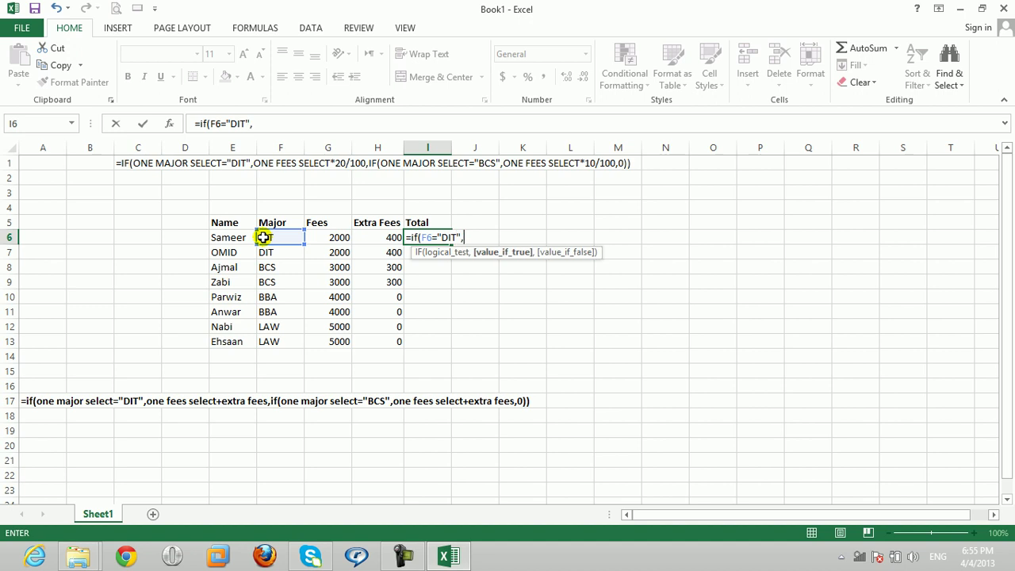
{"action": "left_click", "coordinate": [318, 239]}
{"action": "type", "text": "+"}
{"action": "left_click", "coordinate": [393, 239]}
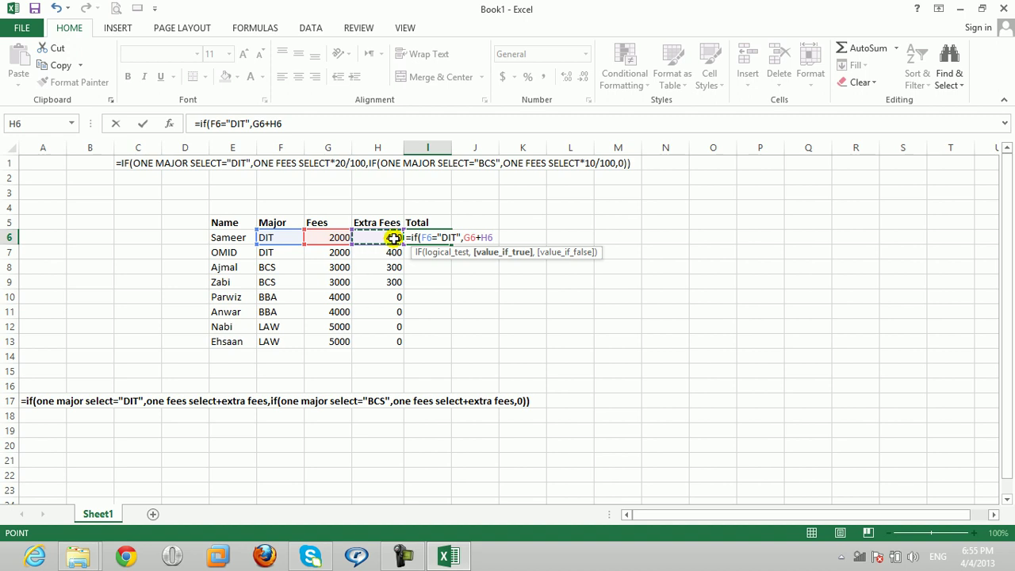
- Complete it with the nested IF(F6="BCS",G6+H6,0) branch, giving a total of 2400
{"action": "type", "text": ",if"}
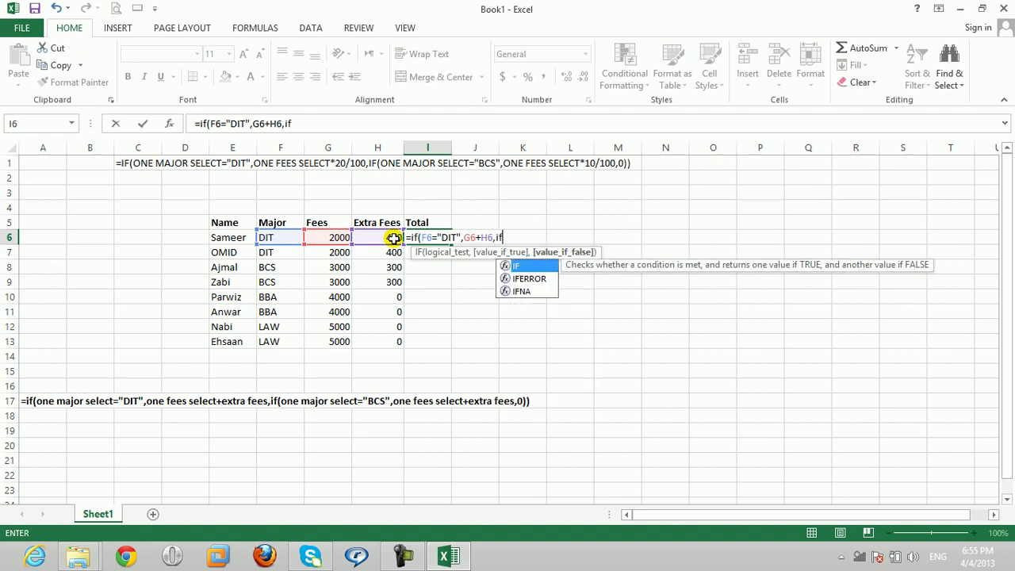
{"action": "type", "text": "("}
{"action": "left_click", "coordinate": [279, 237]}
{"action": "type", "text": "=\"BCS"}
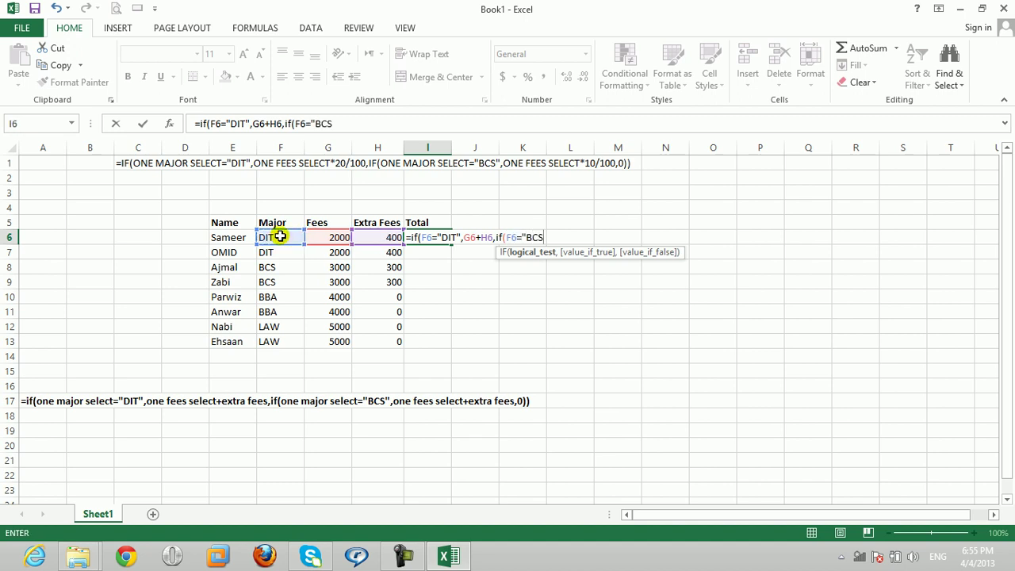
{"action": "type", "text": ","}
{"action": "left_click", "coordinate": [337, 238]}
{"action": "type", "text": "+"}
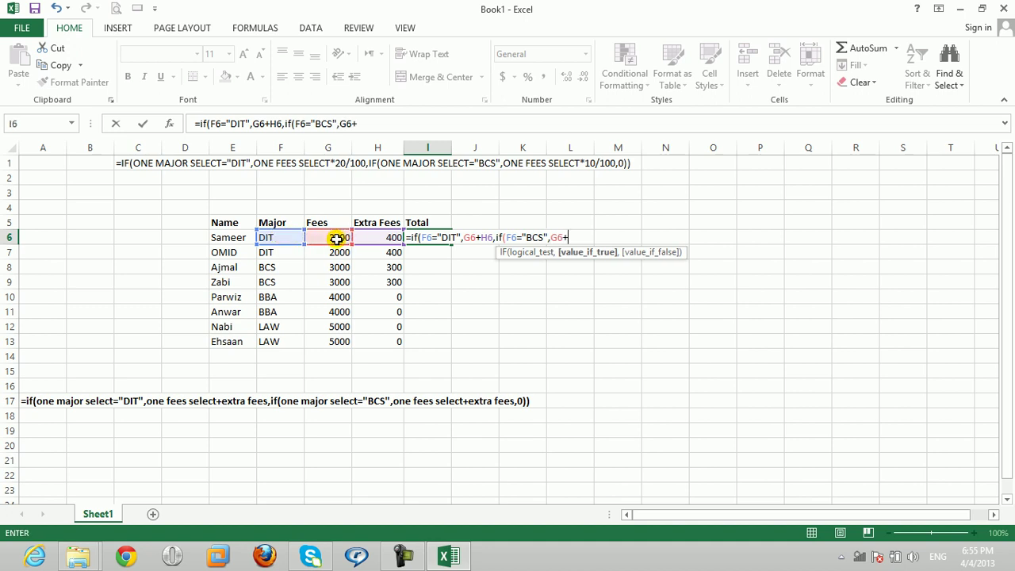
{"action": "left_click", "coordinate": [385, 239]}
{"action": "type", "text": ",0))"}
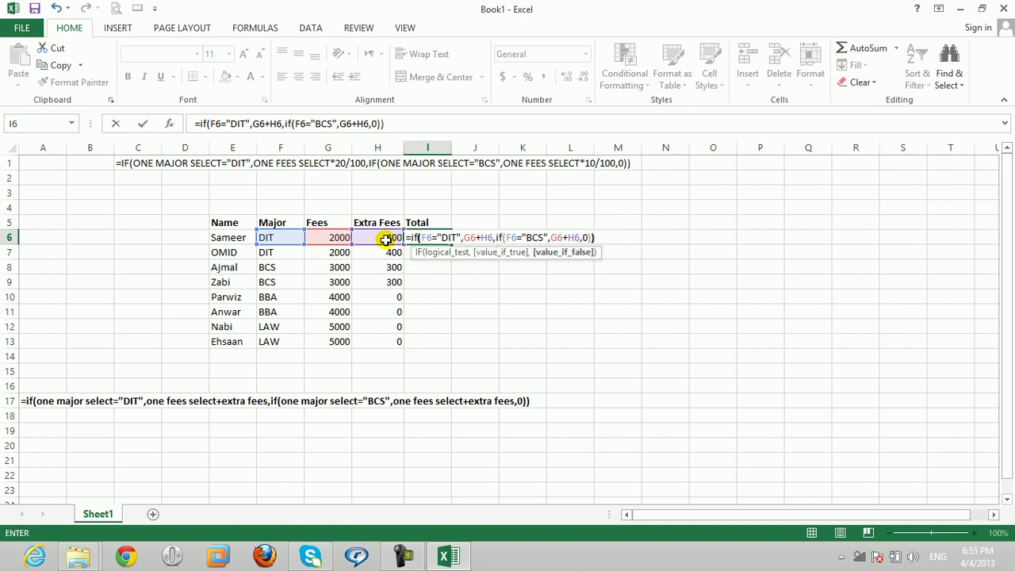
{"action": "key", "text": "Return"}
{"action": "left_click", "coordinate": [425, 239]}
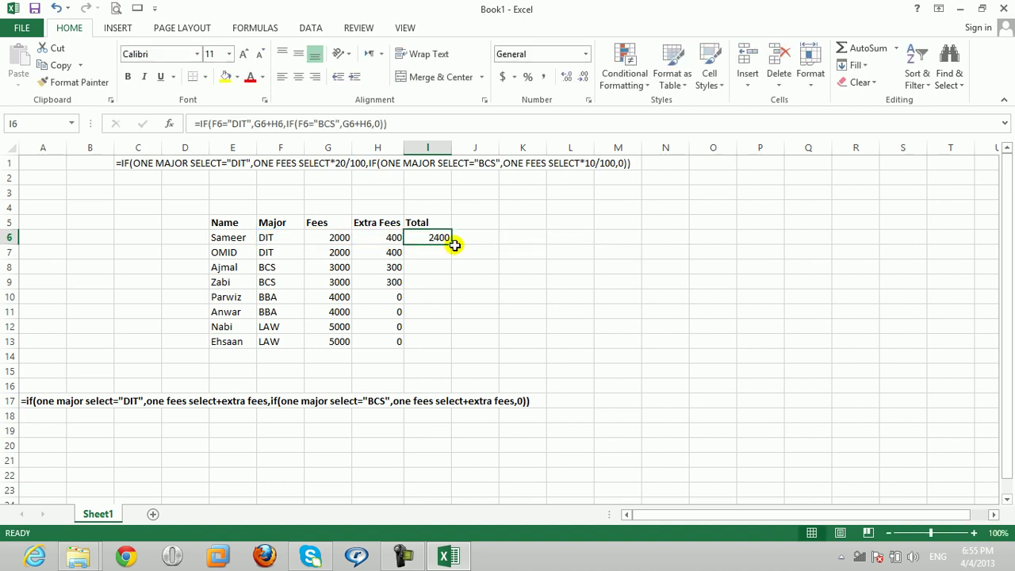
- Fill the IF Total formula down to row 13 and check the F6, G7, H6 and I6 values
{"action": "double_click", "coordinate": [451, 245]}
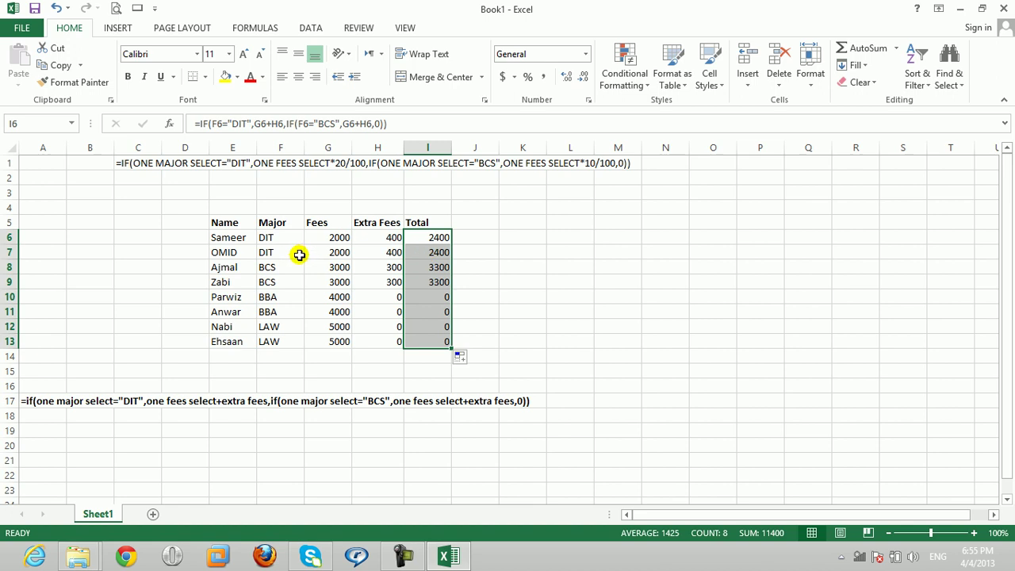
{"action": "left_click", "coordinate": [266, 242]}
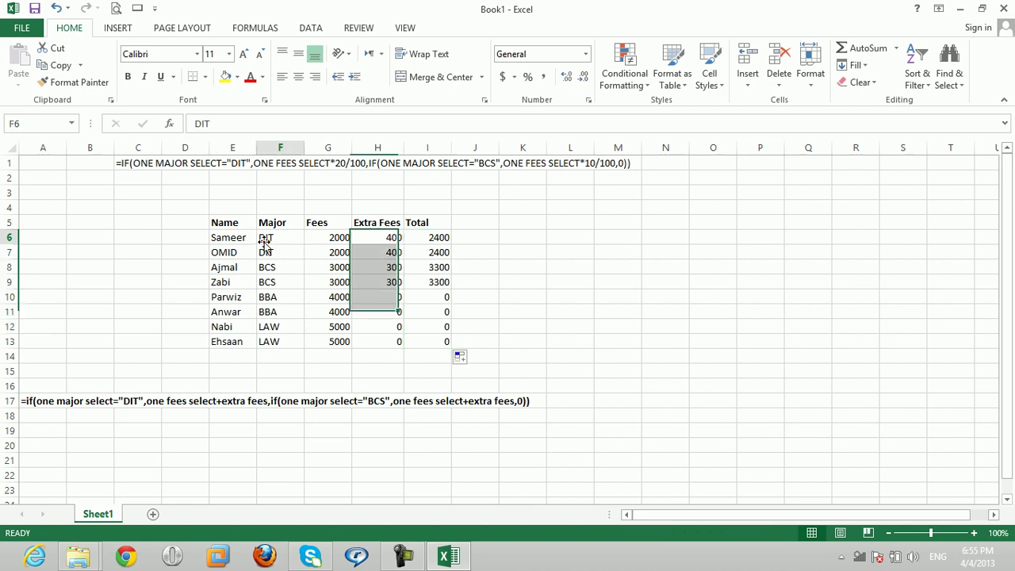
{"action": "left_click", "coordinate": [333, 251]}
{"action": "left_click", "coordinate": [388, 242]}
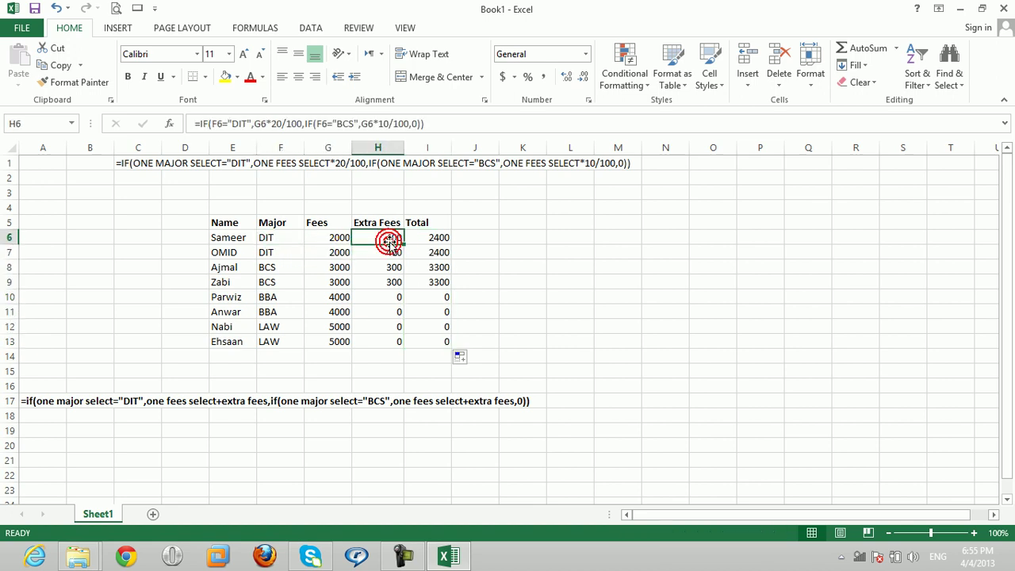
{"action": "left_click", "coordinate": [422, 241]}
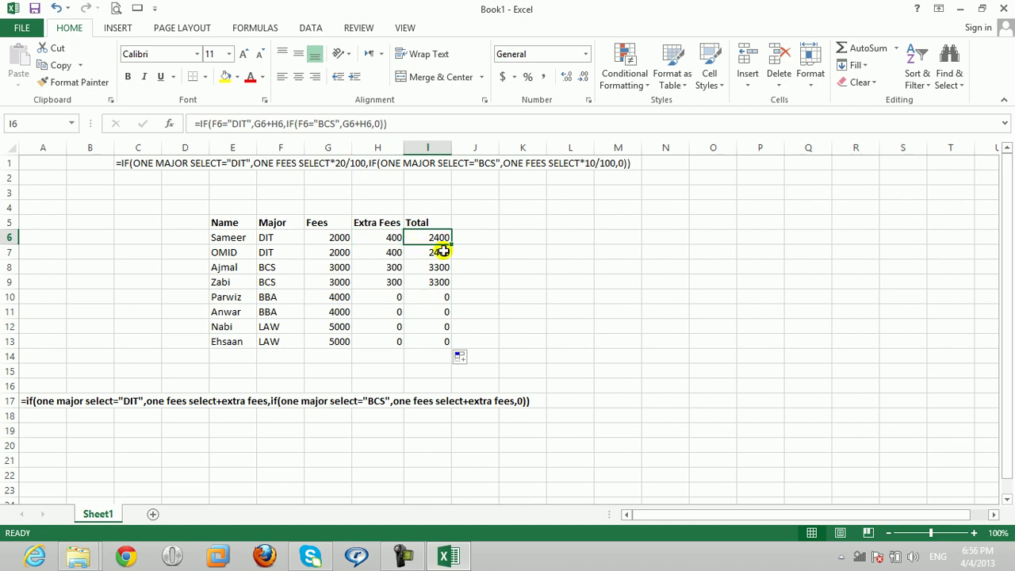
- Change both G6+H6 sums in I6 to G6-H6 and refill the formula down to I13
{"action": "double_click", "coordinate": [432, 238]}
{"action": "left_click", "coordinate": [480, 238]}
{"action": "key", "text": "BackSpace"}
{"action": "type", "text": "-"}
{"action": "key", "text": "Right"}
{"action": "key", "text": "Right"}
{"action": "key", "text": "Right"}
{"action": "key", "text": "Right"}
{"action": "key", "text": "Right"}
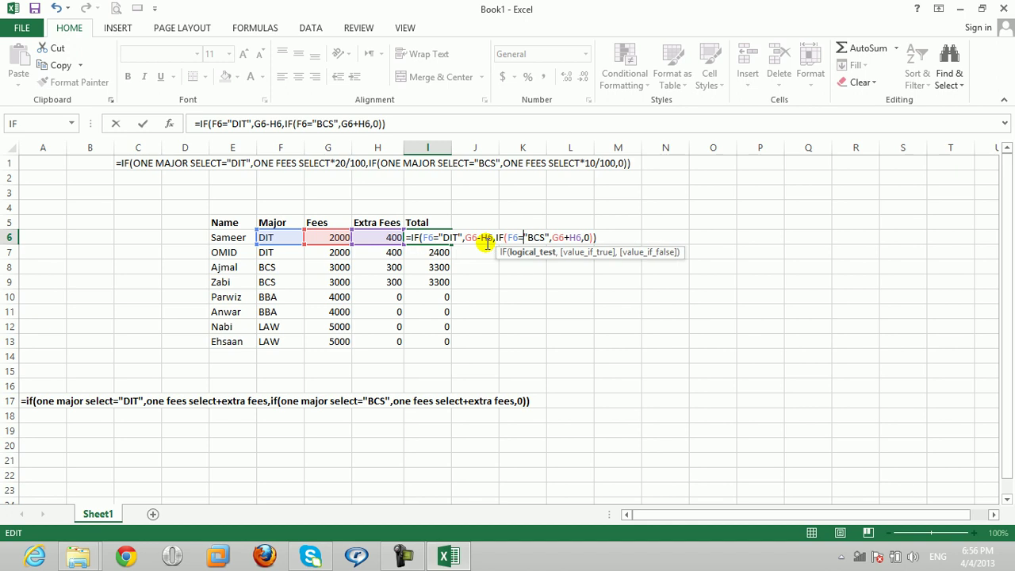
{"action": "key", "text": "Right"}
{"action": "key", "text": "Right"}
{"action": "key", "text": "Right"}
{"action": "key", "text": "BackSpace"}
{"action": "type", "text": "-"}
{"action": "key", "text": "Return"}
{"action": "left_click", "coordinate": [443, 237]}
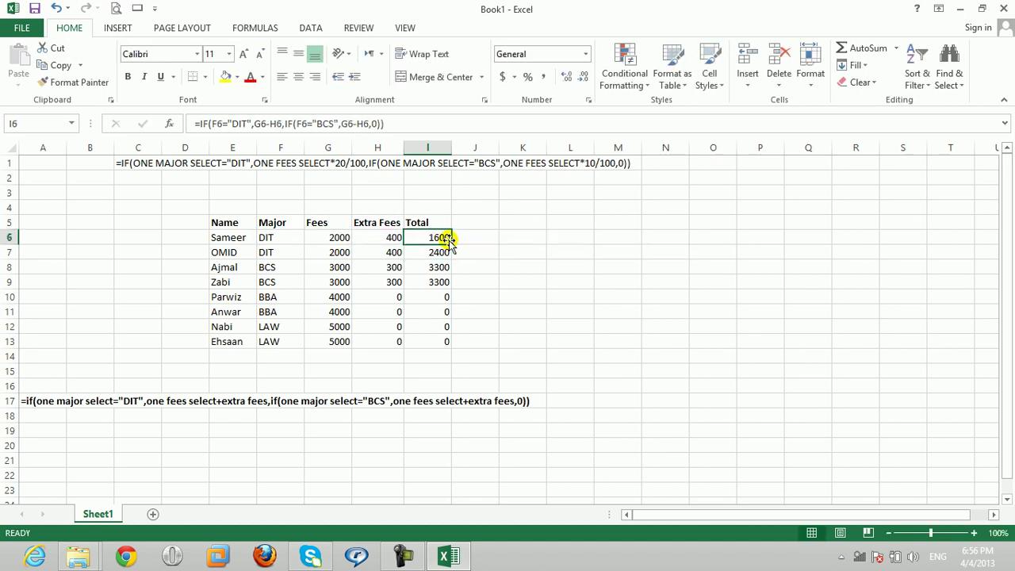
{"action": "double_click", "coordinate": [450, 244]}
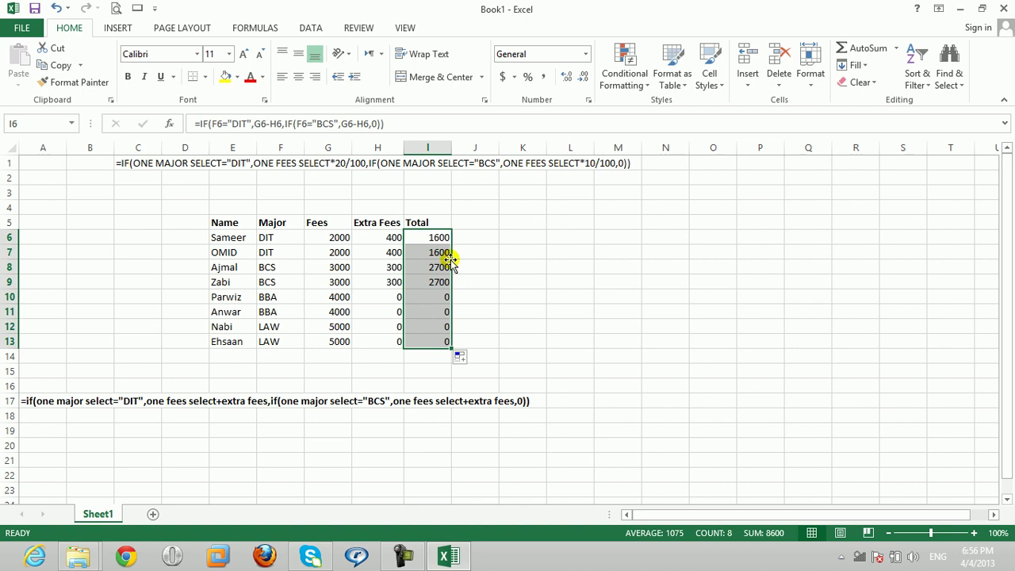
{"action": "left_click", "coordinate": [235, 352]}
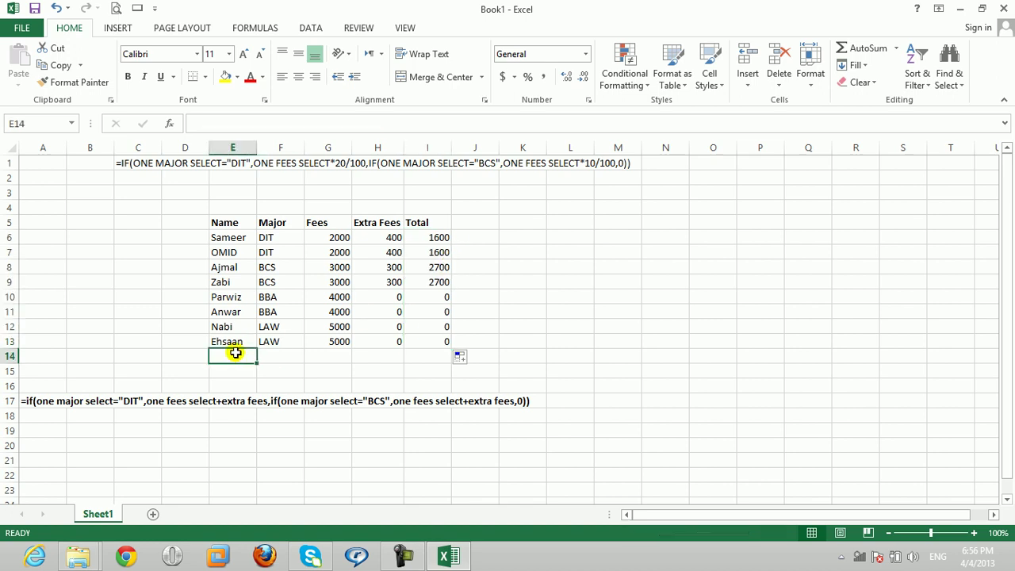
- Add a teacher in row 14 with major DIT and fee 2000
{"action": "type", "text": "Asad"}
{"action": "key", "text": "Tab"}
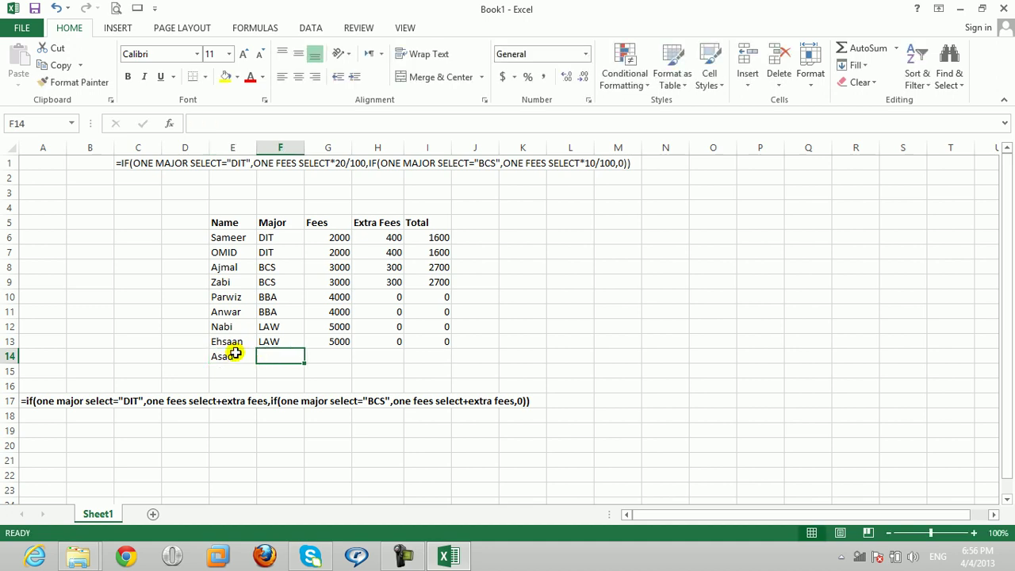
{"action": "type", "text": "dit"}
{"action": "key", "text": "Tab"}
{"action": "key", "text": "Left"}
{"action": "type", "text": "dit"}
{"action": "key", "text": "Tab"}
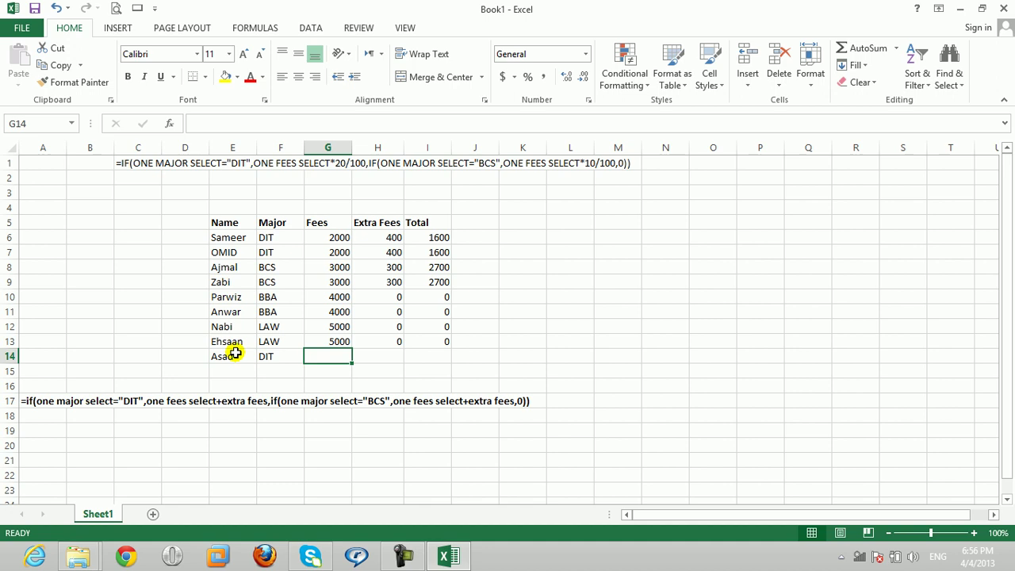
{"action": "type", "text": "2000"}
{"action": "key", "text": "Tab"}
{"action": "key", "text": "Tab"}
{"action": "key", "text": "Left"}
{"action": "key", "text": "Down"}
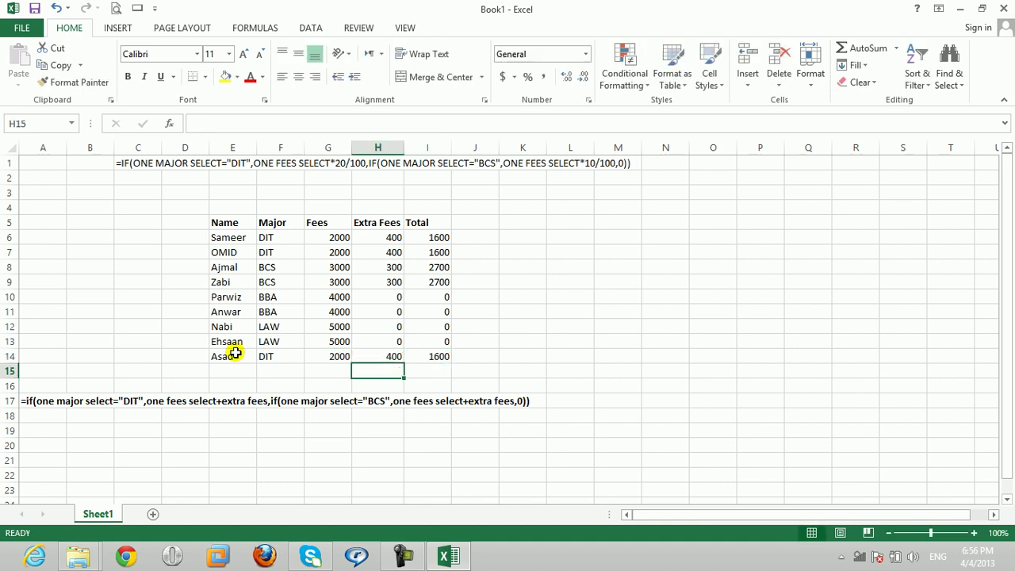
{"action": "key", "text": "Left"}
{"action": "key", "text": "Left"}
{"action": "key", "text": "Left"}
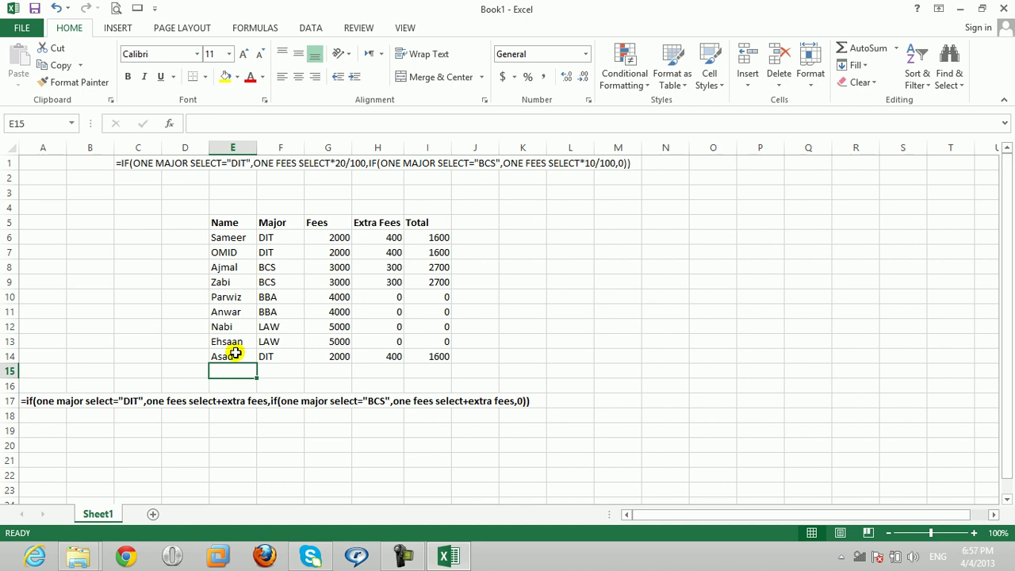
- Add a teacher in row 15 with major BCS and fee 4000
{"action": "type", "text": "Akbar"}
{"action": "key", "text": "Tab"}
{"action": "type", "text": "BCS"}
{"action": "key", "text": "Tab"}
{"action": "type", "text": "4000"}
{"action": "key", "text": "Tab"}
{"action": "key", "text": "Tab"}
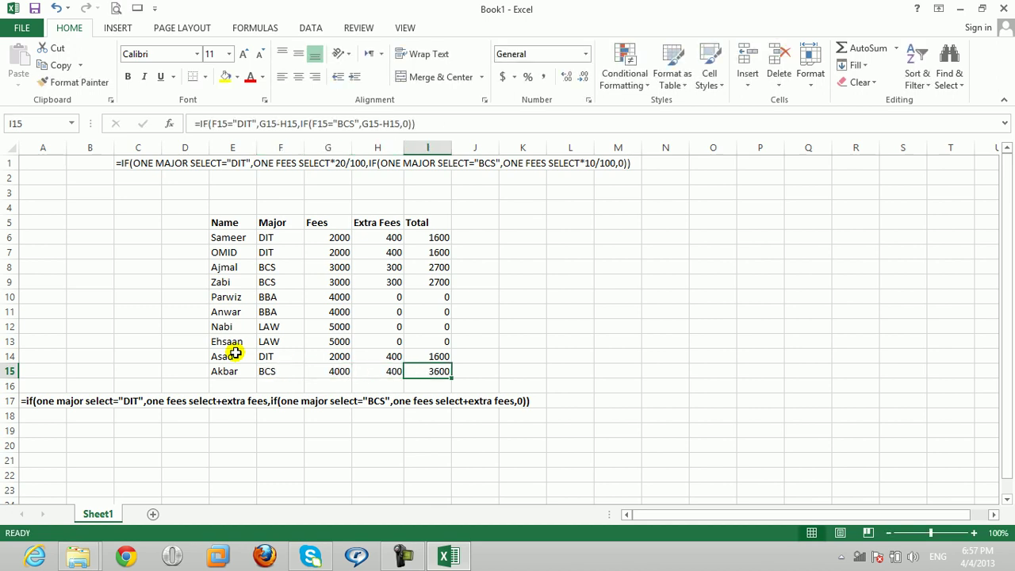
{"action": "key", "text": "Down"}
{"action": "key", "text": "Left"}
{"action": "key", "text": "Left"}
{"action": "key", "text": "Left"}
{"action": "key", "text": "Left"}
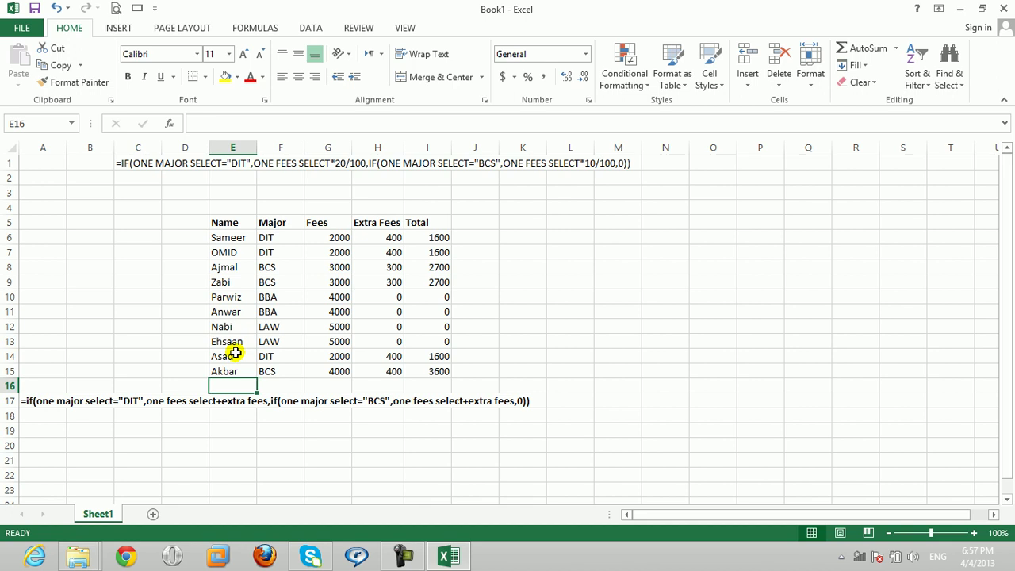
- Add a teacher in row 16 with major Law and fee 5000, correcting the mistyped major
{"action": "type", "text": "Jafar"}
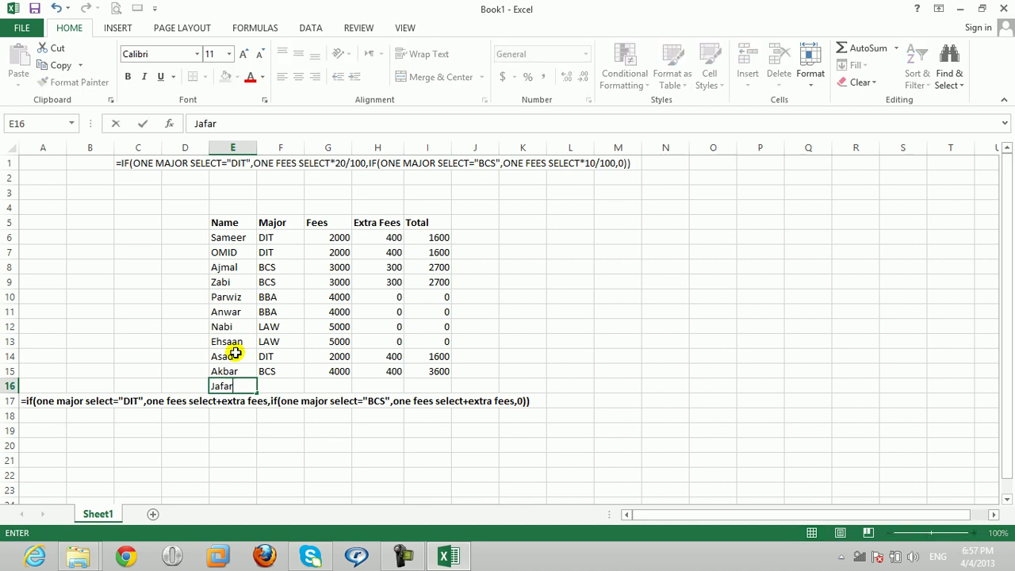
{"action": "key", "text": "Tab"}
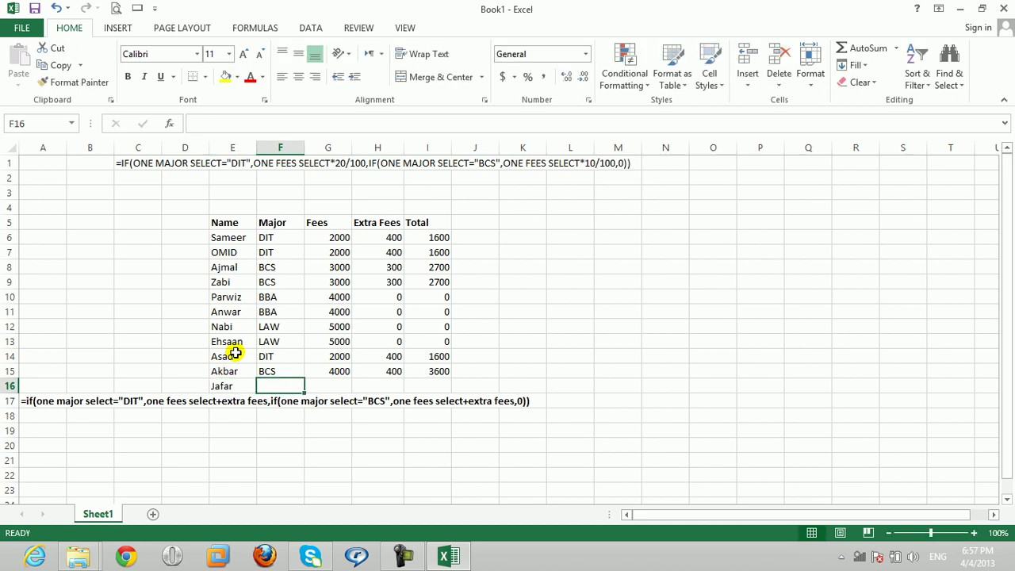
{"action": "type", "text": ":"}
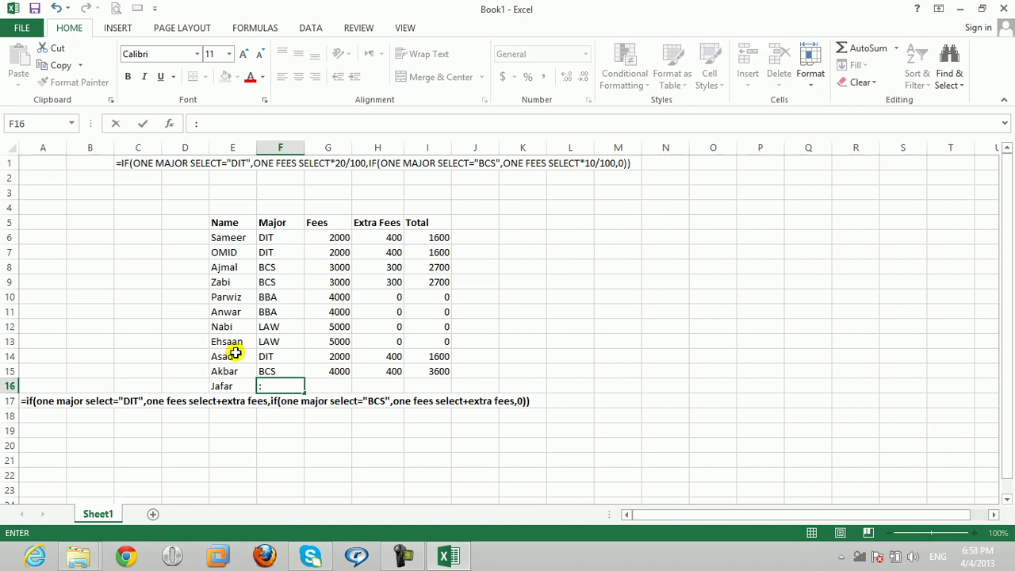
{"action": "type", "text": "K"}
{"action": "key", "text": "Home"}
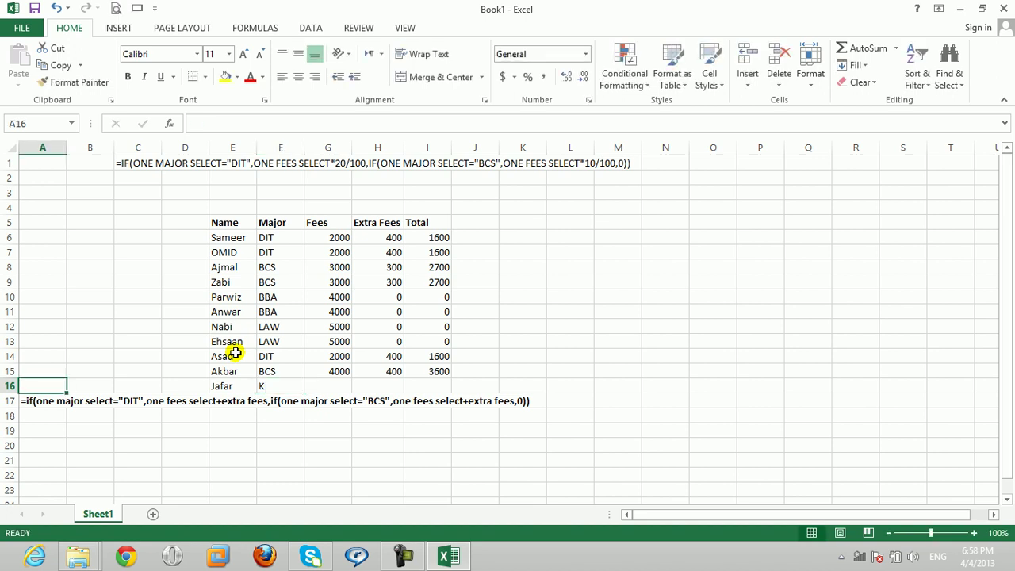
{"action": "left_click", "coordinate": [285, 385]}
{"action": "type", "text": "LaW"}
{"action": "key", "text": "Tab"}
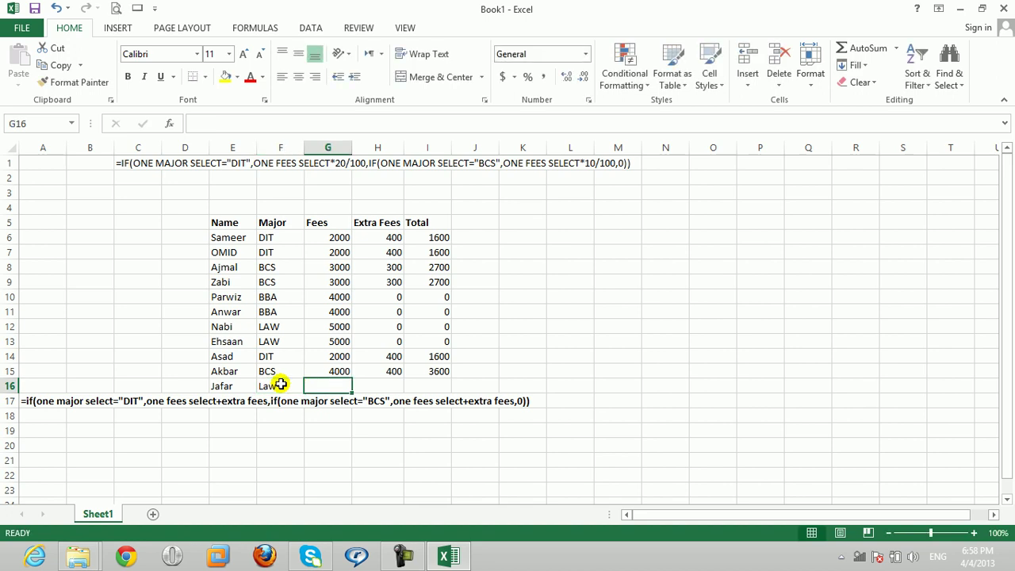
{"action": "type", "text": "5000"}
{"action": "key", "text": "Tab"}
{"action": "key", "text": "Tab"}
{"action": "key", "text": "Tab"}
{"action": "key", "text": "Left"}
{"action": "key", "text": "Left"}
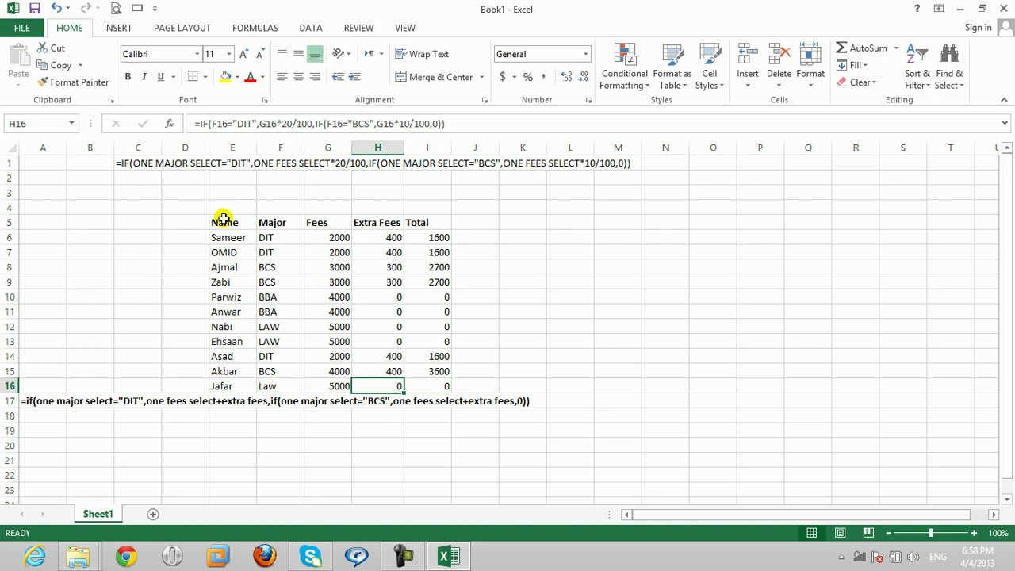
- Drag the E5:H13 Name-to-Extra-Fees block down so it occupies E21:H29
{"action": "mouse_move", "coordinate": [225, 222]}
{"action": "left_mouse_down"}
{"action": "mouse_move", "coordinate": [373, 322]}
{"action": "mouse_move", "coordinate": [381, 339]}
{"action": "left_mouse_up"}
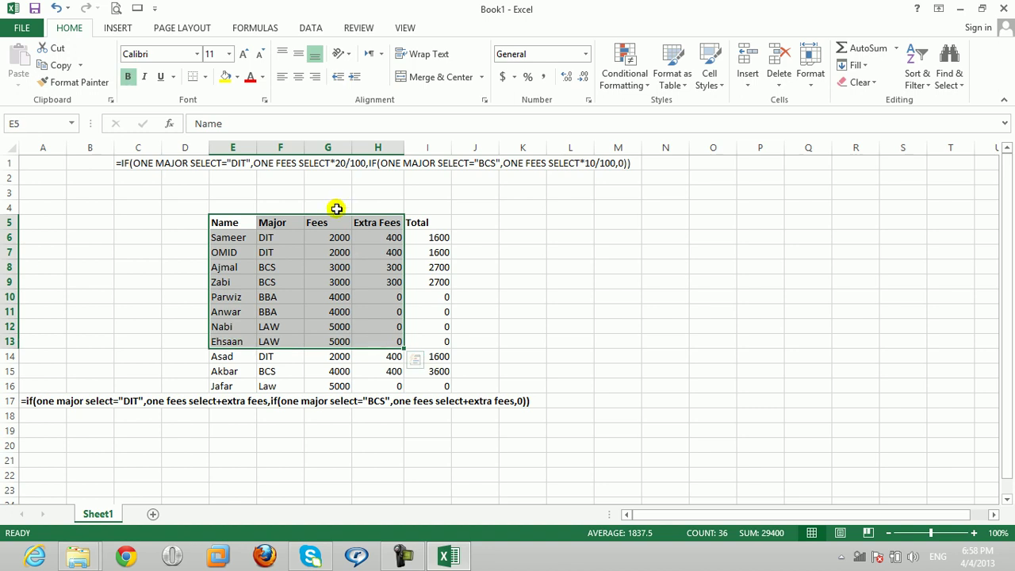
{"action": "mouse_move", "coordinate": [337, 212]}
{"action": "left_mouse_down"}
{"action": "mouse_move", "coordinate": [339, 361]}
{"action": "mouse_move", "coordinate": [313, 468]}
{"action": "left_mouse_up"}
{"action": "left_click", "coordinate": [1006, 499]}
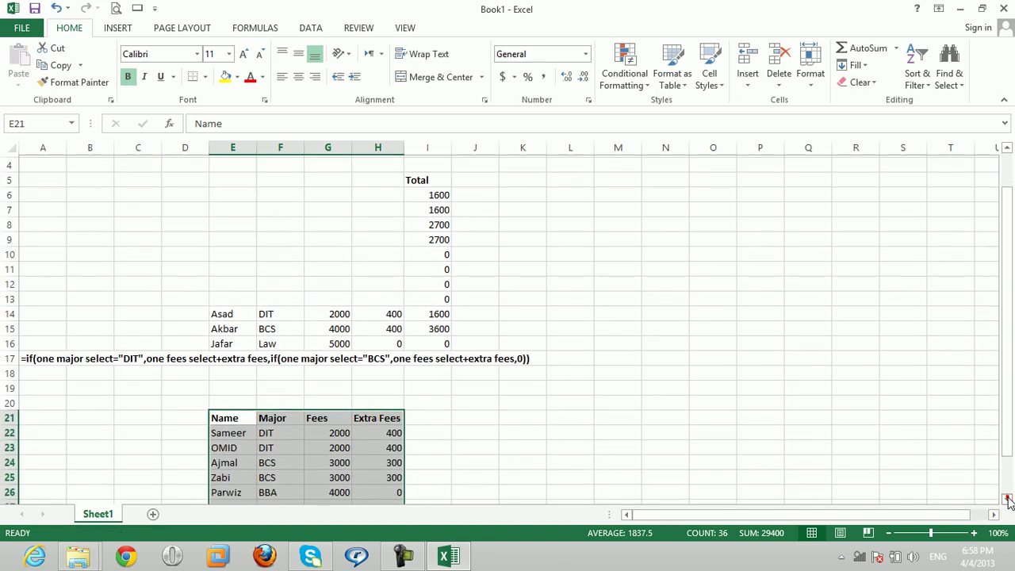
{"action": "left_click", "coordinate": [1007, 500]}
{"action": "left_click", "coordinate": [1007, 500]}
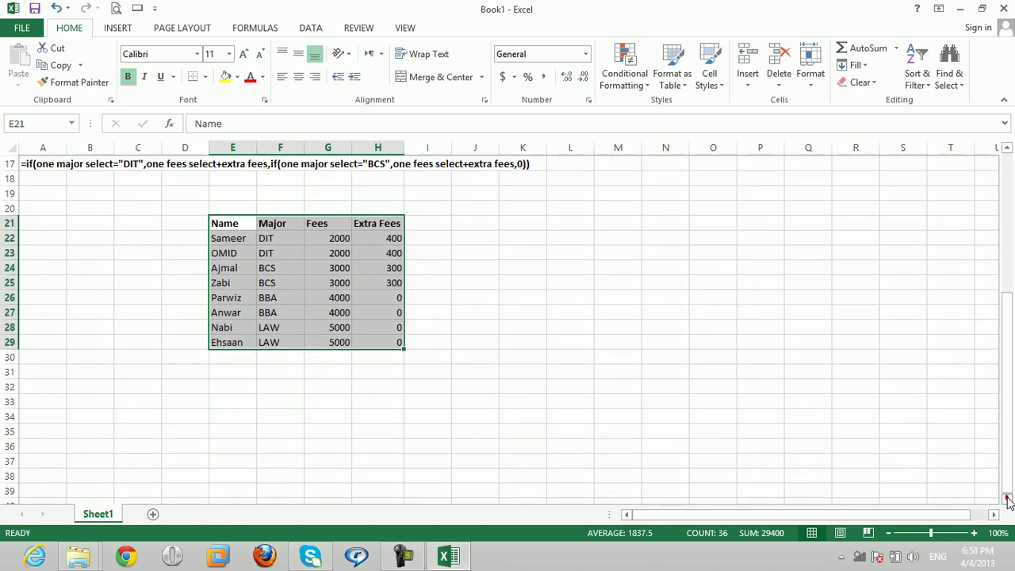
{"action": "left_click", "coordinate": [1007, 500]}
{"action": "left_click", "coordinate": [1006, 500]}
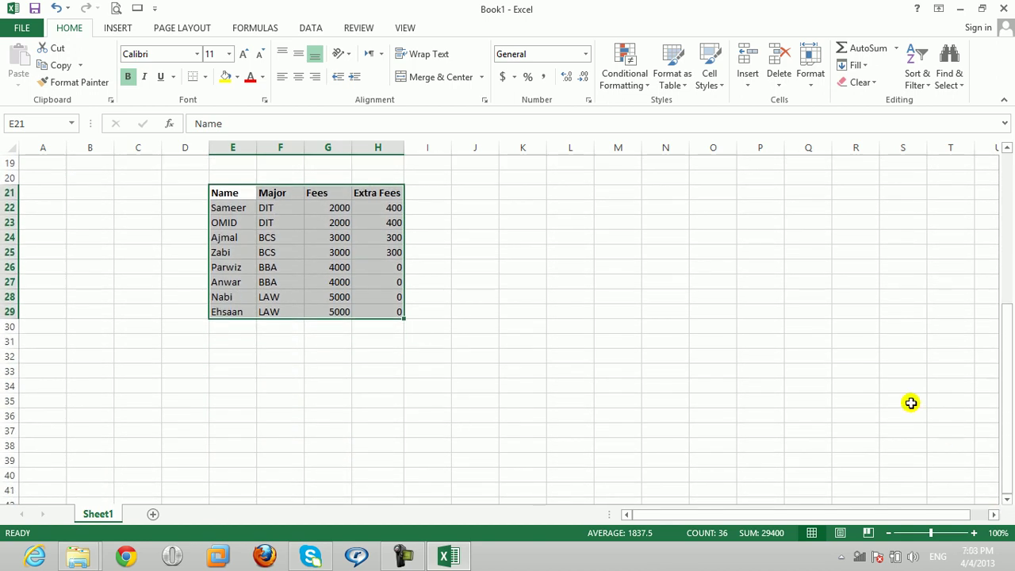
{"action": "left_click", "coordinate": [234, 191]}
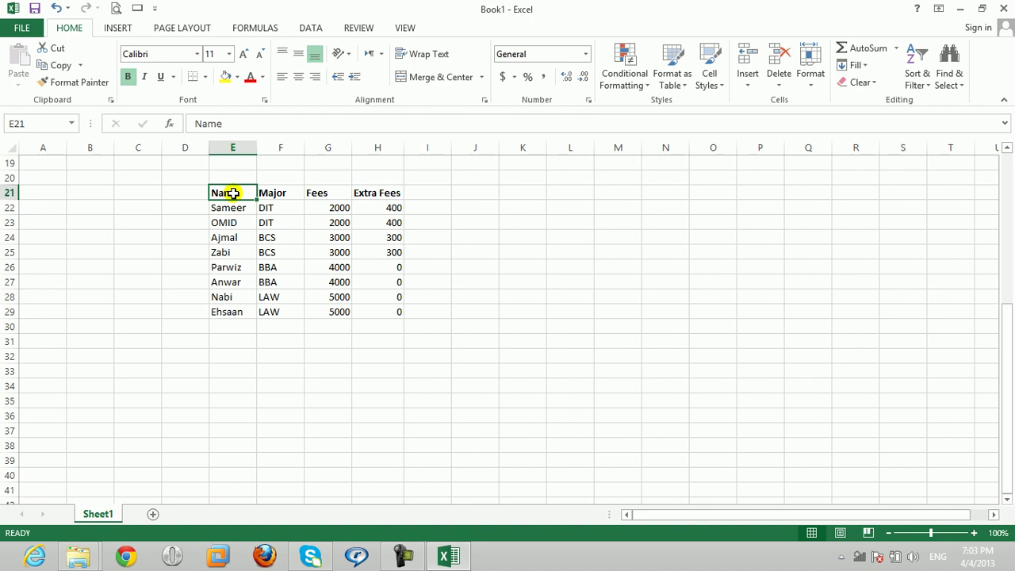
- Enter the column headers T.Name and T.Salary
{"action": "type", "text": "T.Nam"}
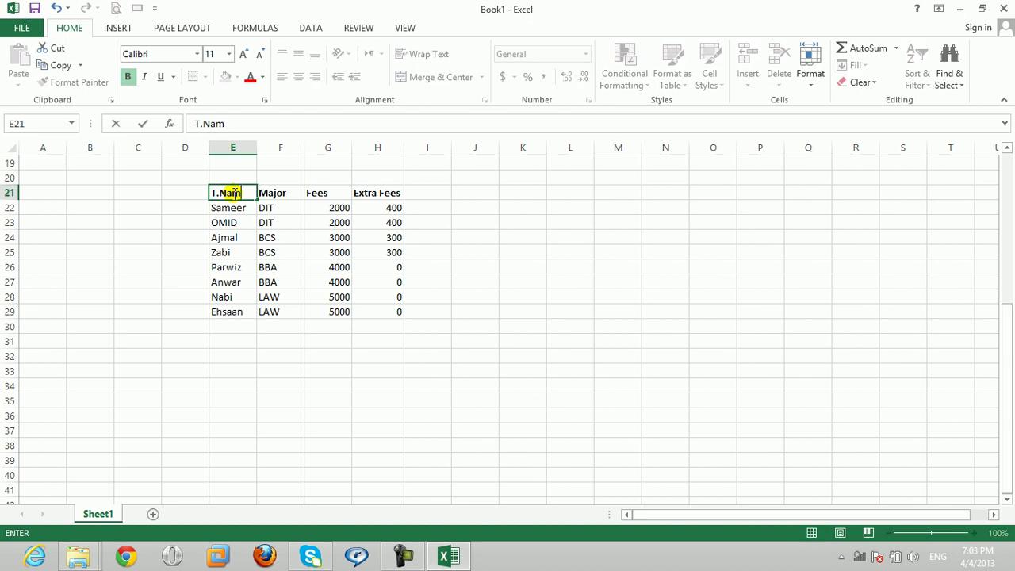
{"action": "type", "text": "e"}
{"action": "key", "text": "Tab"}
{"action": "key", "text": "Tab"}
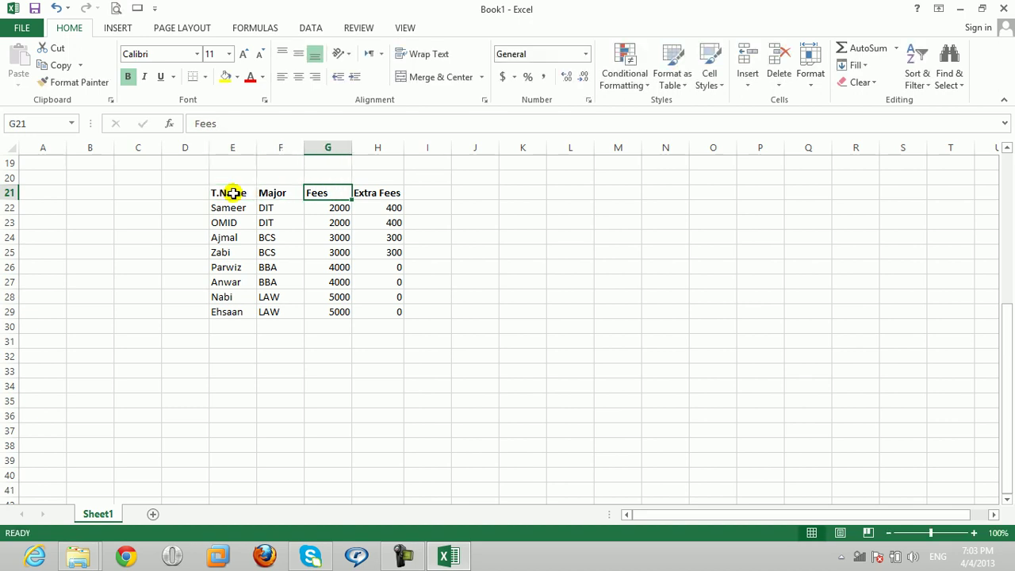
{"action": "type", "text": "T.Sla"}
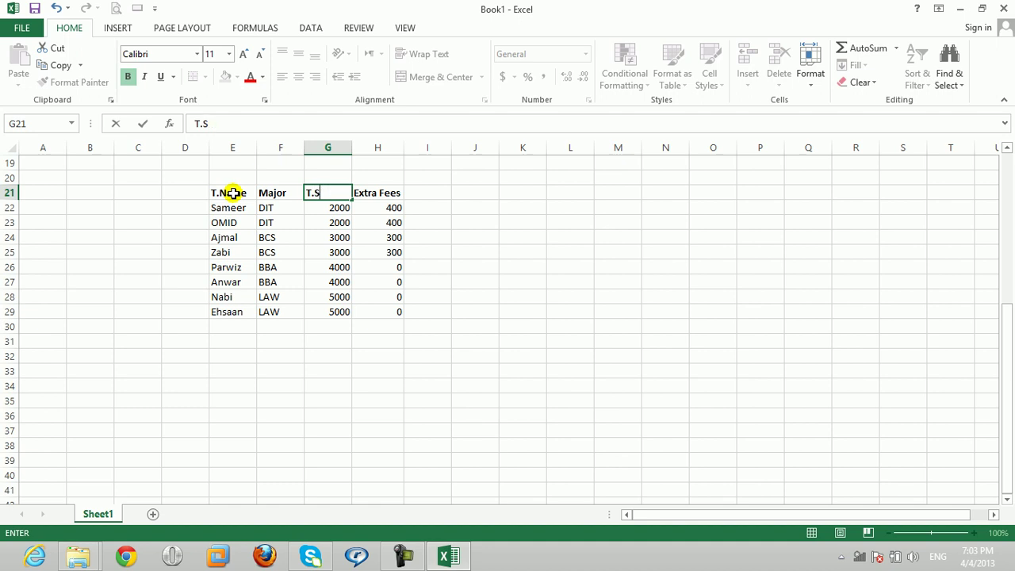
{"action": "type", "text": "alary"}
{"action": "key", "text": "Tab"}
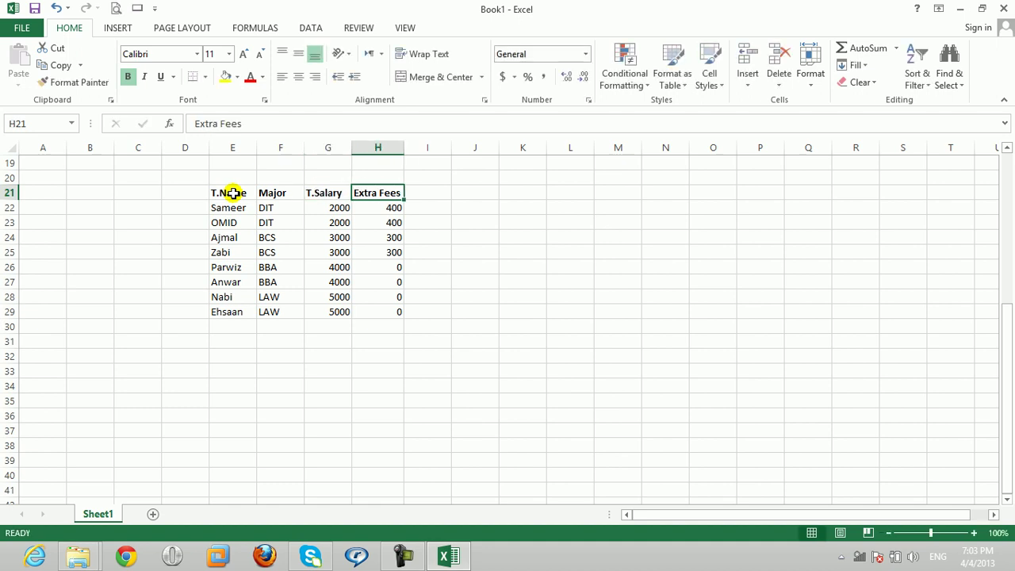
- Clear the old Extra Fees values in H22:H29
{"action": "left_click_drag", "start_coordinate": [394, 209], "coordinate": [391, 307]}
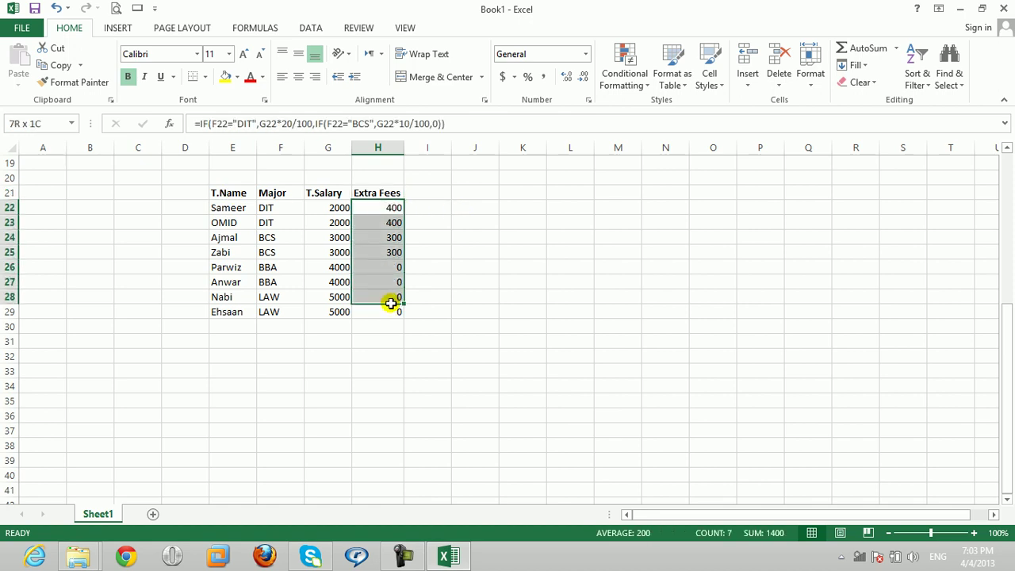
{"action": "key", "text": "Delete"}
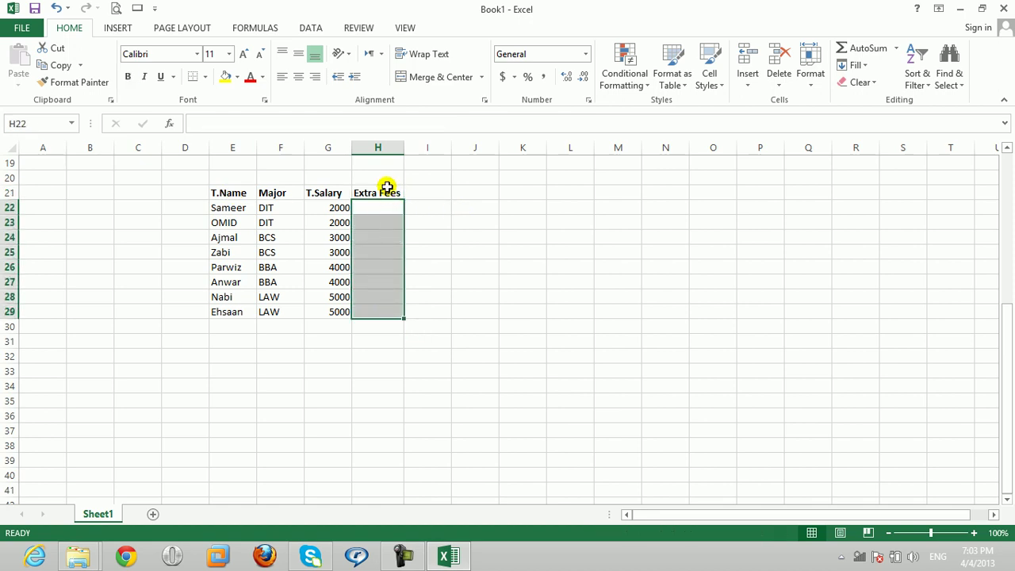
{"action": "left_click_drag", "start_coordinate": [378, 208], "coordinate": [380, 218]}
{"action": "left_click", "coordinate": [378, 208]}
- Enter salaries 8000, 8000, 12000 and 12000 in G22 to G25
{"action": "left_click", "coordinate": [331, 208]}
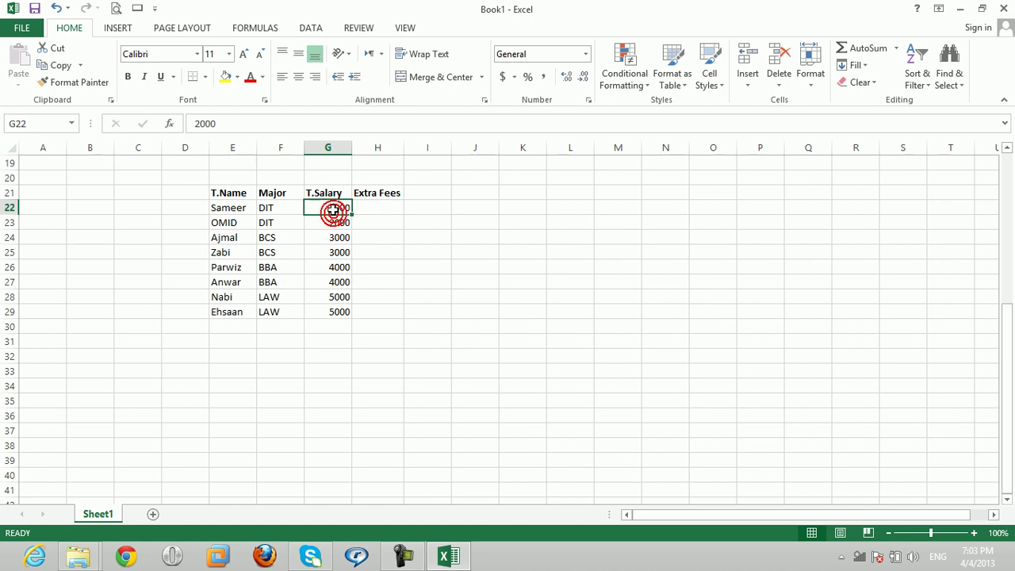
{"action": "type", "text": "12"}
{"action": "key", "text": "BackSpace"}
{"action": "key", "text": "BackSpace"}
{"action": "type", "text": "8000"}
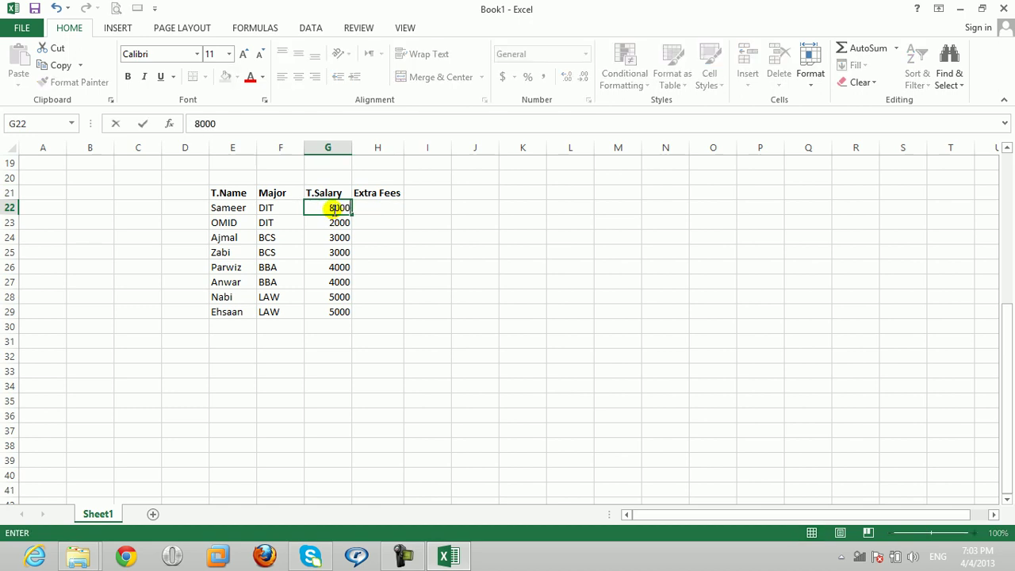
{"action": "key", "text": "Return"}
{"action": "type", "text": "8000"}
{"action": "key", "text": "Return"}
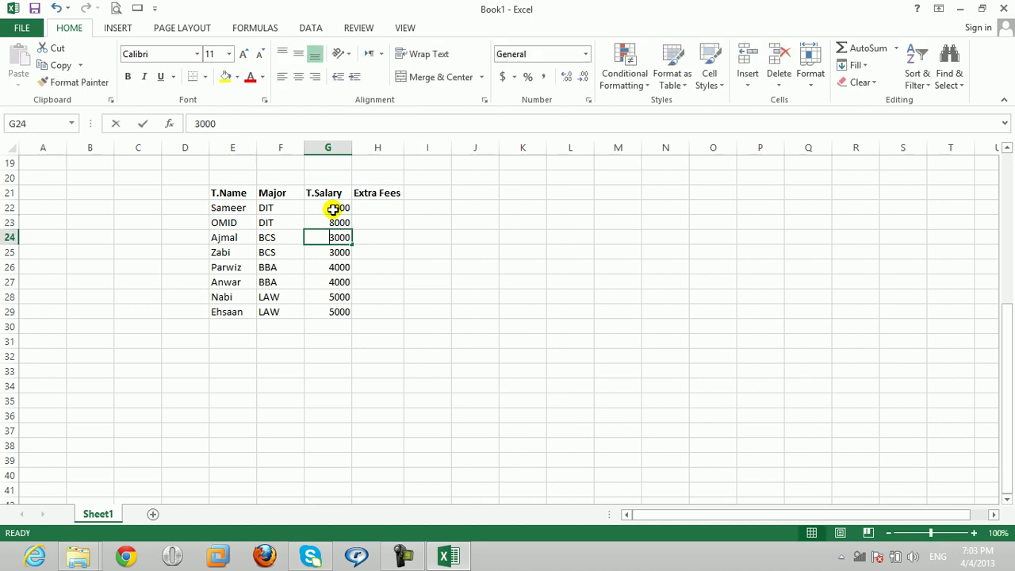
{"action": "type", "text": "12000"}
{"action": "key", "text": "Return"}
{"action": "type", "text": "12000"}
{"action": "key", "text": "Return"}
- Enter salaries 15000, 15000, 20000 and 20000 in G26 to G29
{"action": "type", "text": "14"}
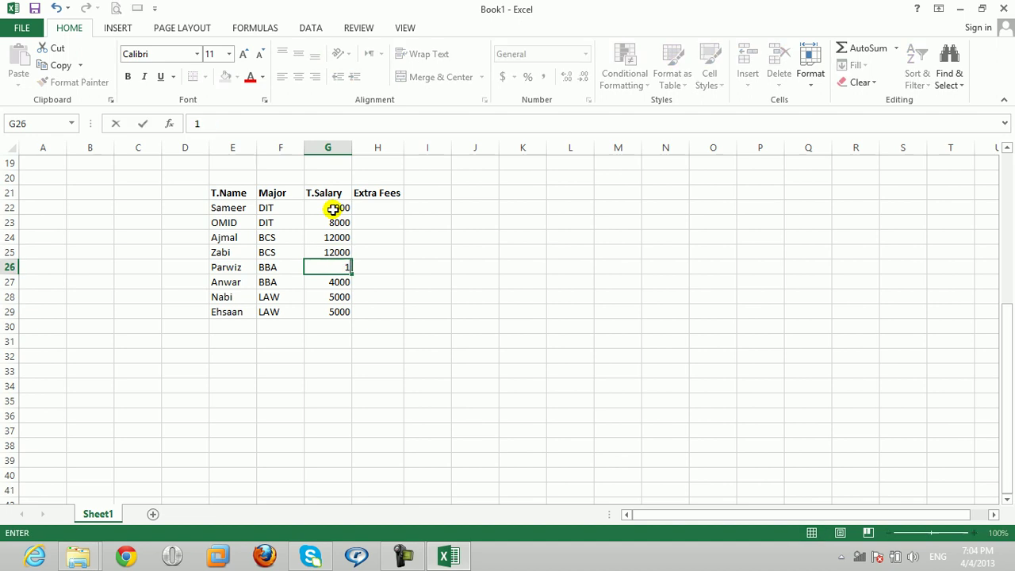
{"action": "key", "text": "BackSpace"}
{"action": "type", "text": "5000"}
{"action": "key", "text": "Return"}
{"action": "type", "text": "15000"}
{"action": "key", "text": "ctrl+Return"}
{"action": "key", "text": "Return"}
{"action": "type", "text": "20000"}
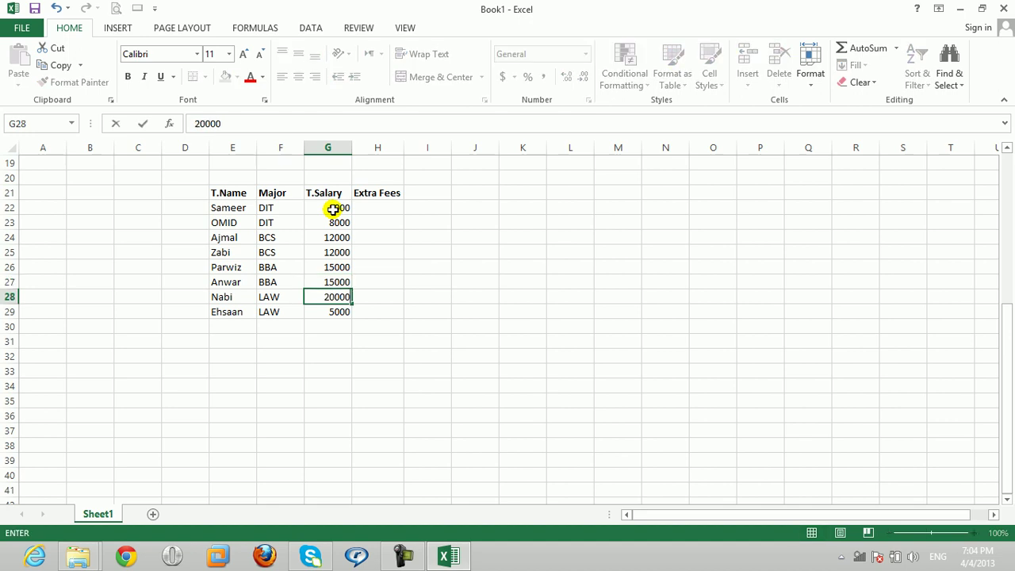
{"action": "key", "text": "Return"}
{"action": "type", "text": "20000"}
{"action": "key", "text": "Tab"}
{"action": "key", "text": "Up"}
{"action": "key", "text": "Up"}
{"action": "key", "text": "Up"}
{"action": "key", "text": "Up"}
{"action": "key", "text": "Up"}
{"action": "key", "text": "Up"}
{"action": "key", "text": "Up"}
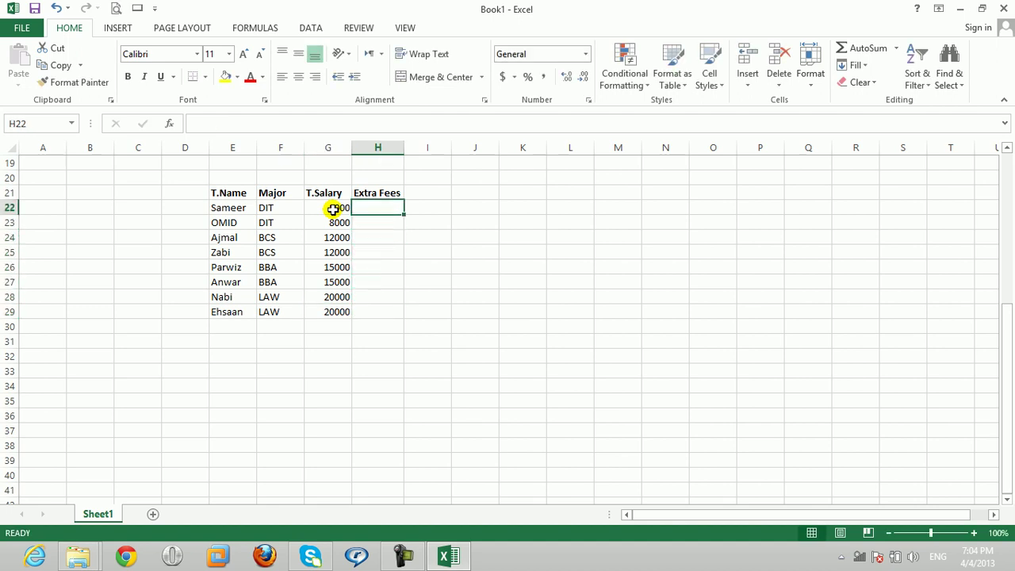
{"action": "left_click", "coordinate": [341, 270]}
{"action": "left_click", "coordinate": [341, 270]}
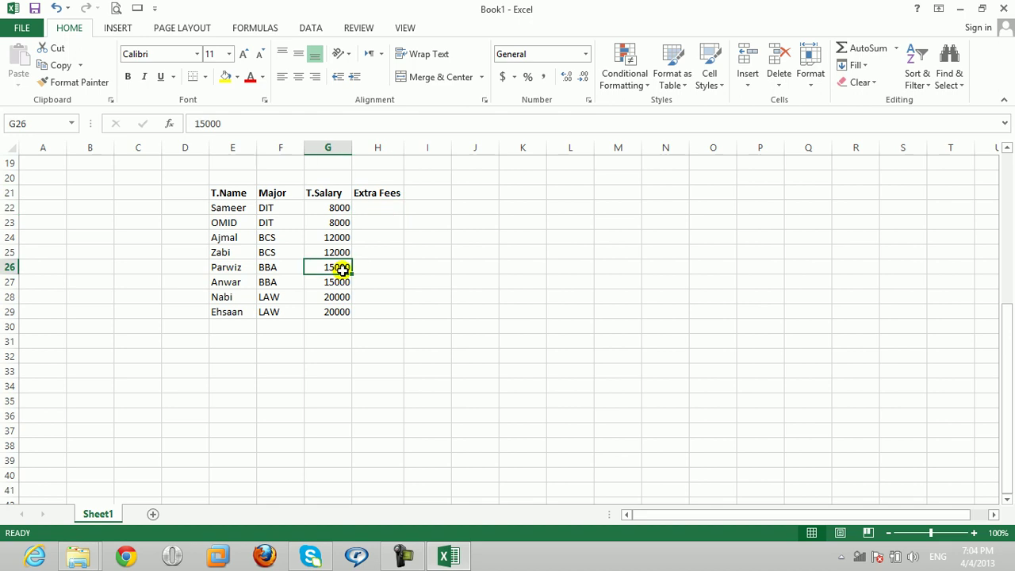
{"action": "left_click", "coordinate": [375, 207]}
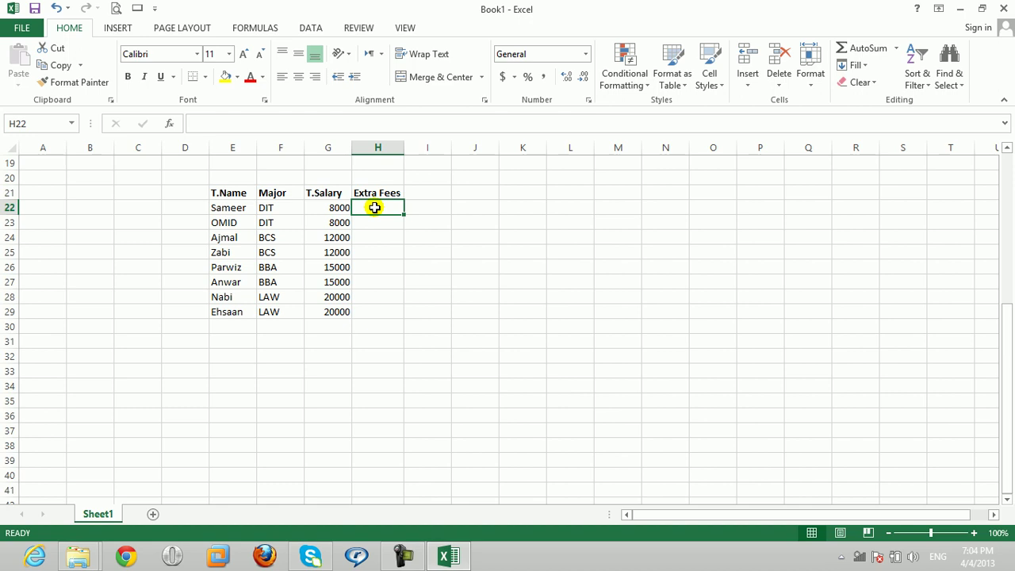
- Type the text note '=if(T.Salary>15000,T.Salary*20/100,0) in C19, adding the missing period
{"action": "left_click", "coordinate": [138, 163]}
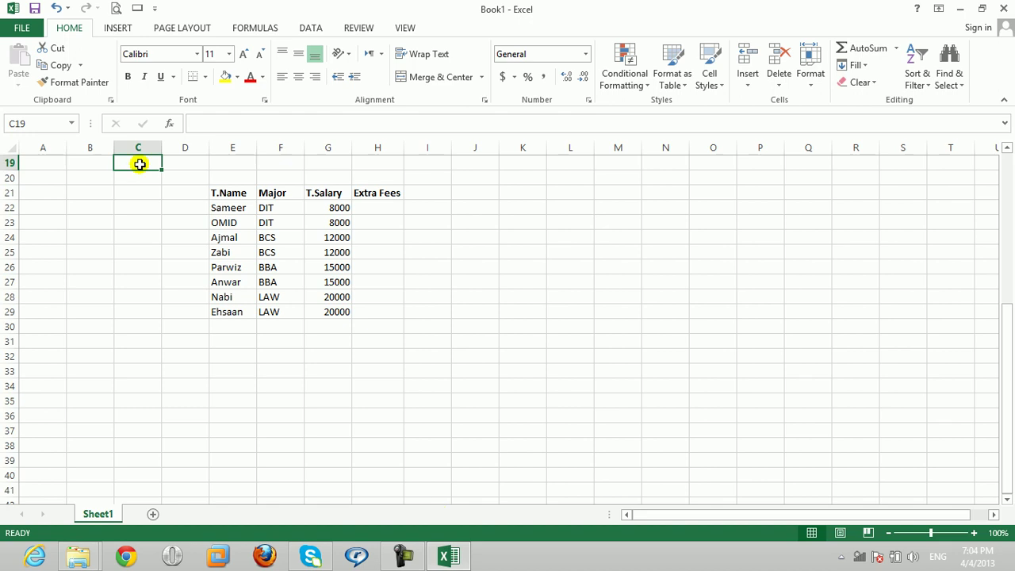
{"action": "type", "text": "'=if("}
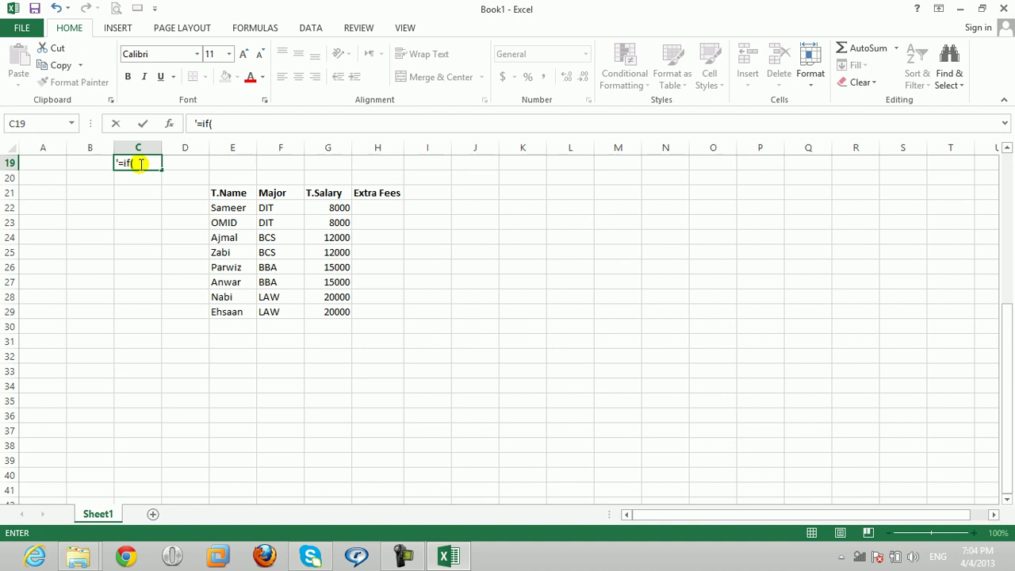
{"action": "type", "text": "one T"}
{"action": "type", "text": ".SalarySelect"}
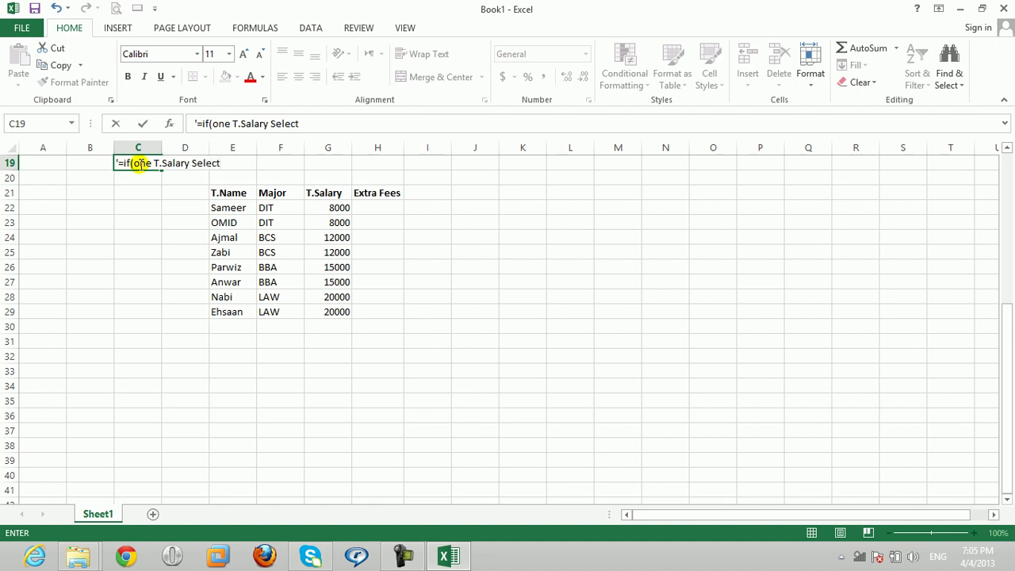
{"action": "type", "text": "5000,"}
{"action": "type", "text": "one sa"}
{"action": "key", "text": "BackSpace"}
{"action": "key", "text": "BackSpace"}
{"action": "type", "text": "salary Select"}
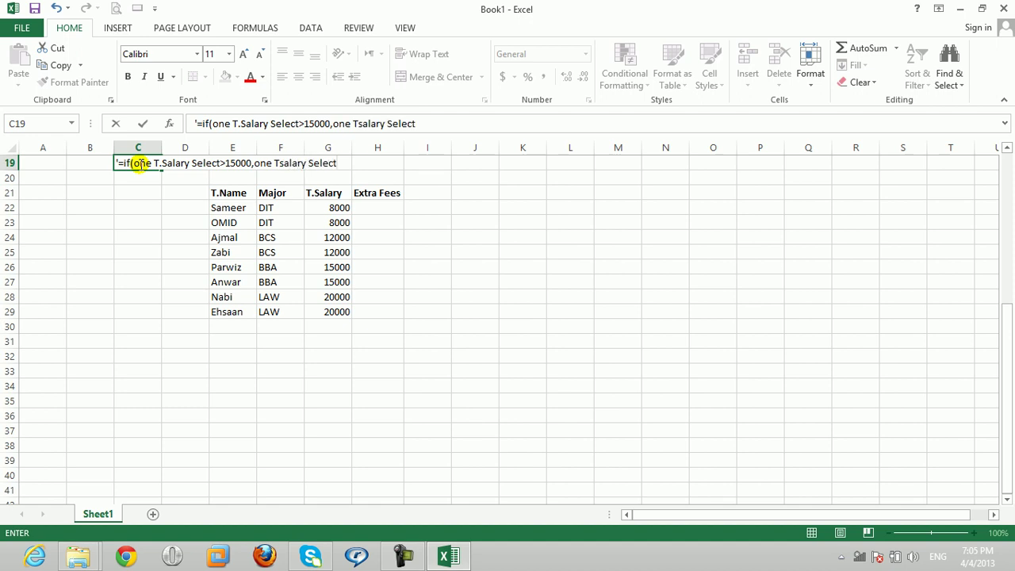
{"action": "key", "text": "Left"}
{"action": "key", "text": "Left"}
{"action": "key", "text": "Right"}
{"action": "key", "text": "Right"}
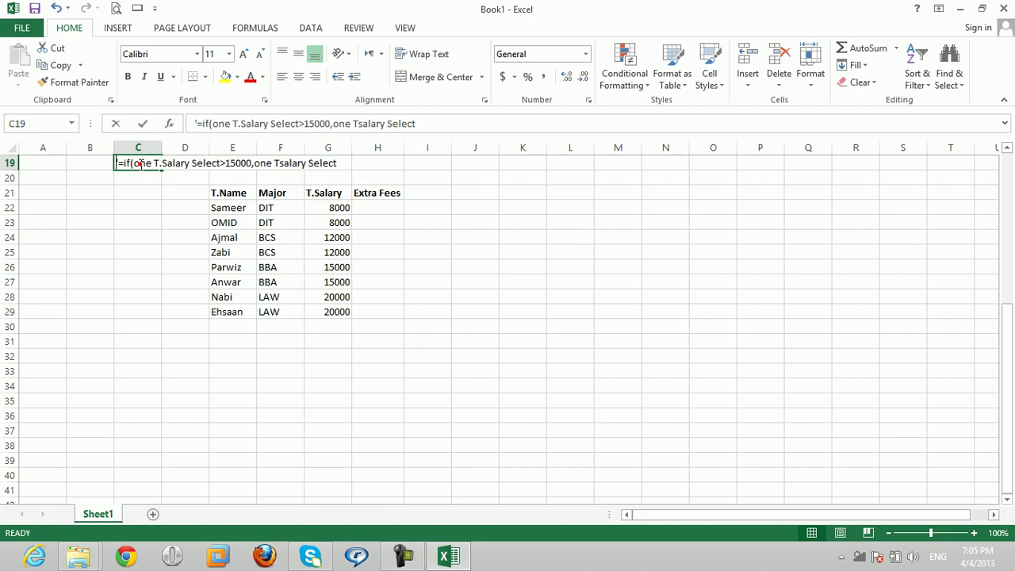
{"action": "double_click", "coordinate": [139, 164]}
{"action": "left_click", "coordinate": [278, 163]}
{"action": "type", "text": "."}
{"action": "left_click", "coordinate": [339, 164]}
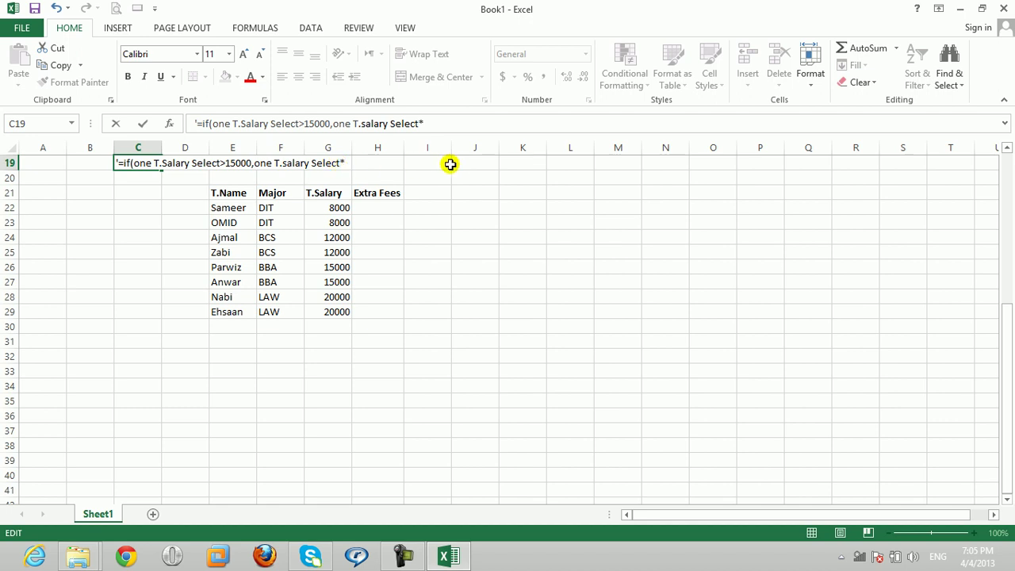
{"action": "type", "text": "20/"}
{"action": "type", "text": "100,"}
{"action": "type", "text": "0"}
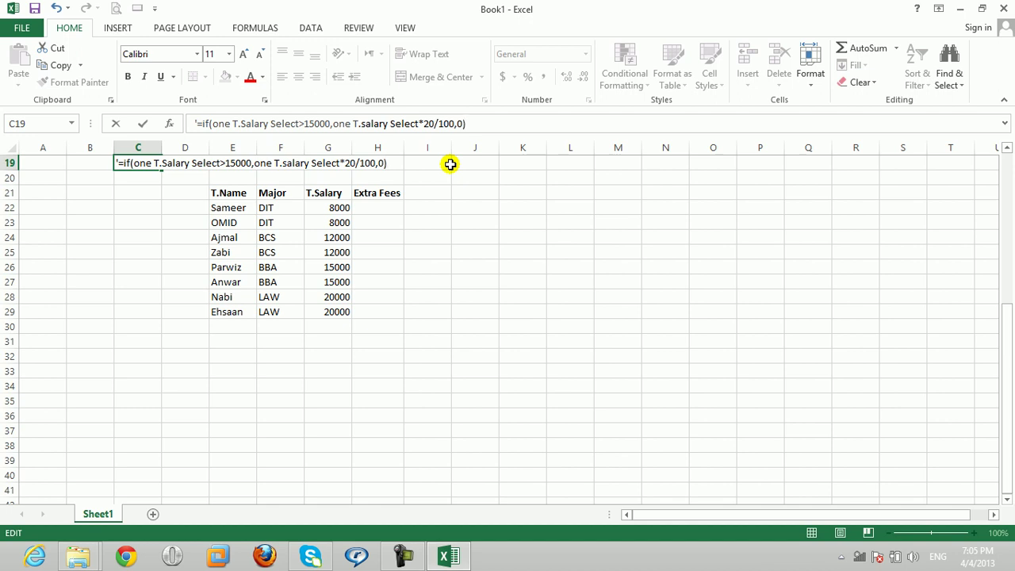
{"action": "key", "text": "Return"}
- Enter =IF(G22>15000,G22*20/100,0) in H22 and fill it down to H29
{"action": "left_click", "coordinate": [378, 205]}
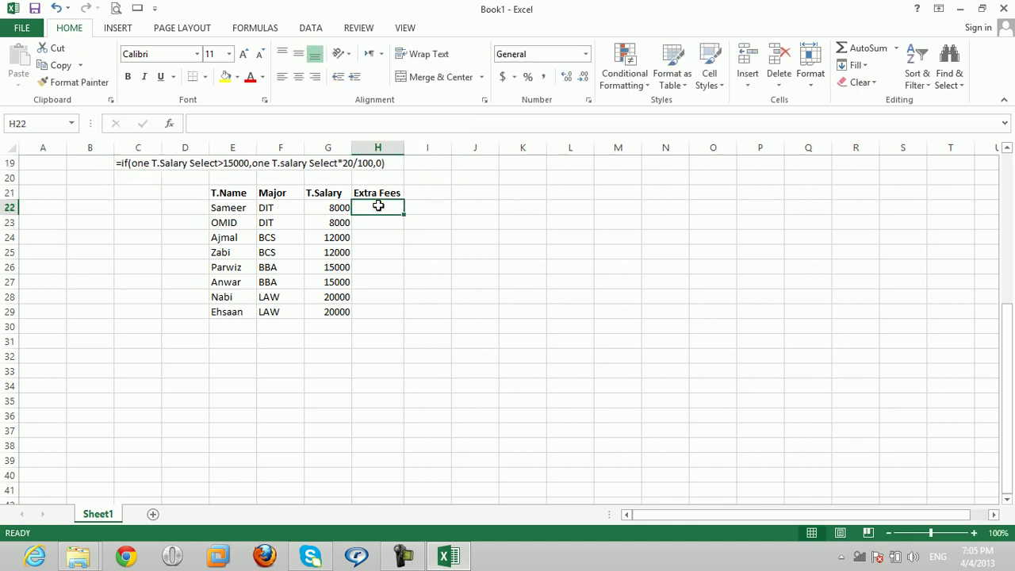
{"action": "type", "text": "=if"}
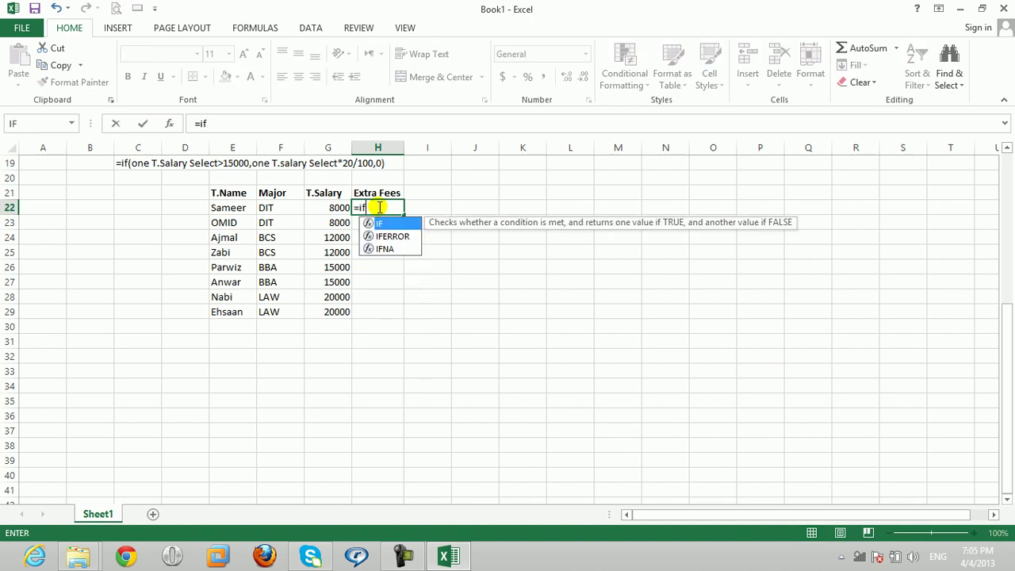
{"action": "type", "text": "("}
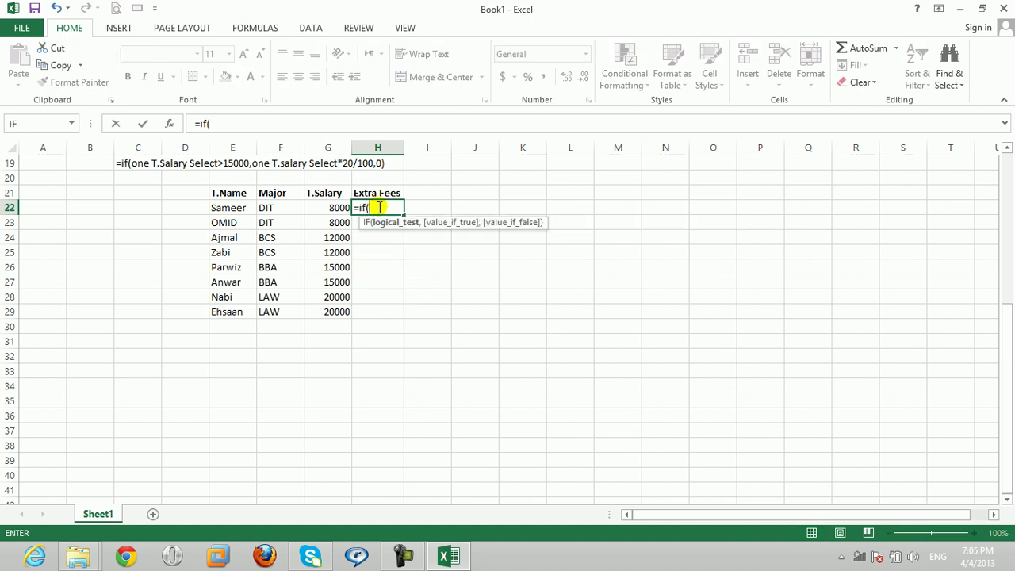
{"action": "left_click", "coordinate": [329, 207]}
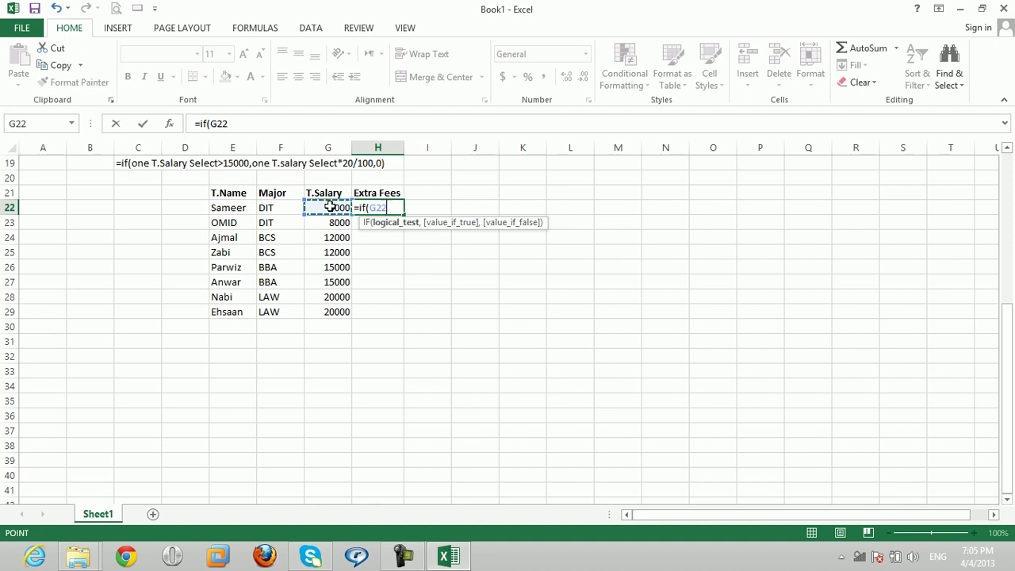
{"action": "type", "text": ">15000"}
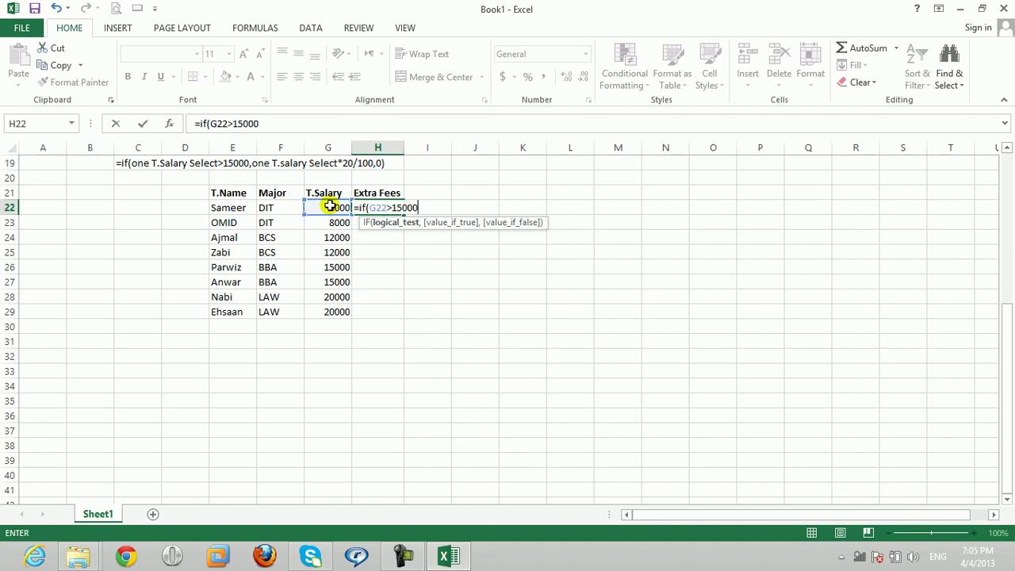
{"action": "type", "text": ","}
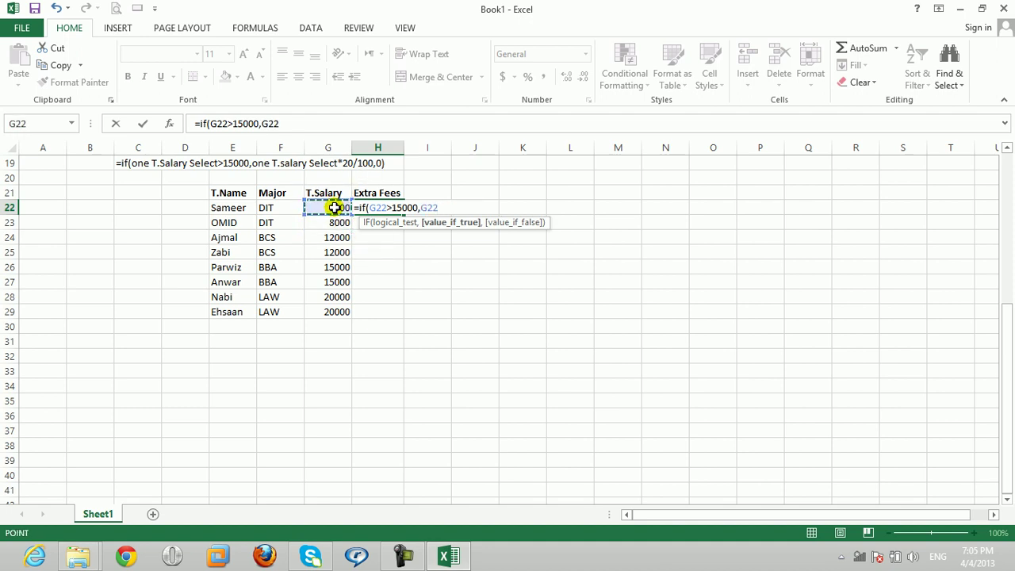
{"action": "type", "text": "*20/100"}
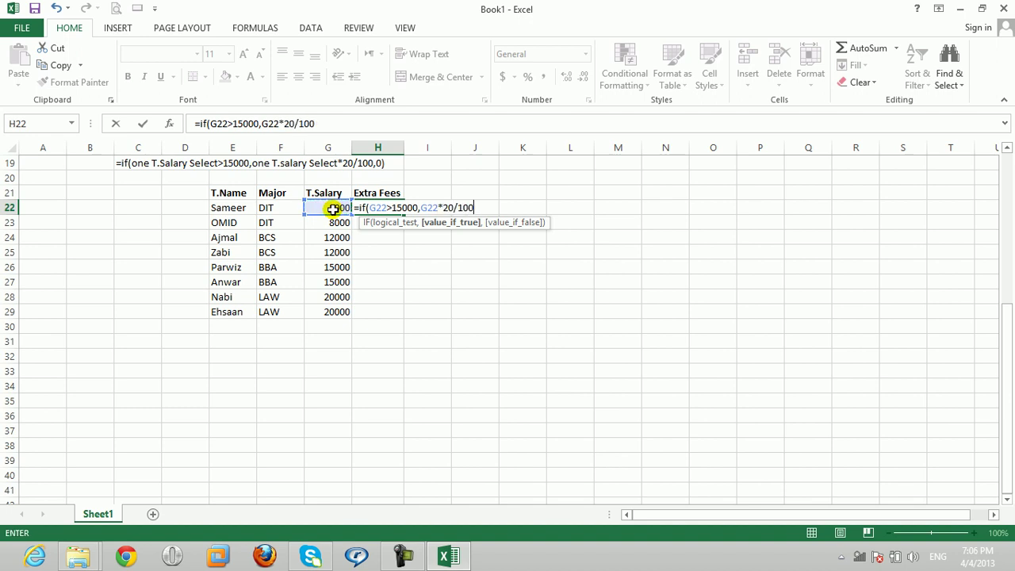
{"action": "type", "text": ",0"}
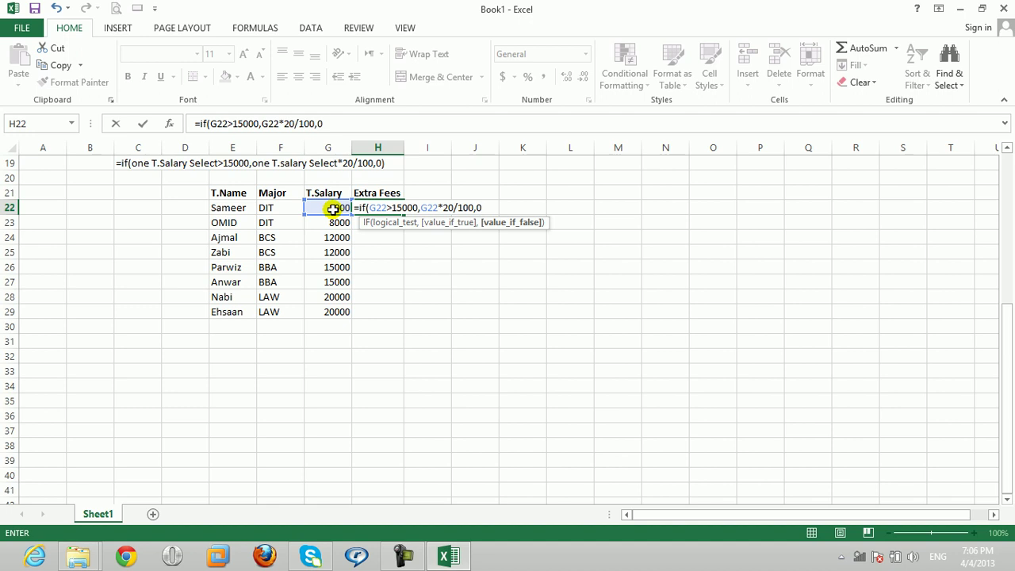
{"action": "key", "text": "Return"}
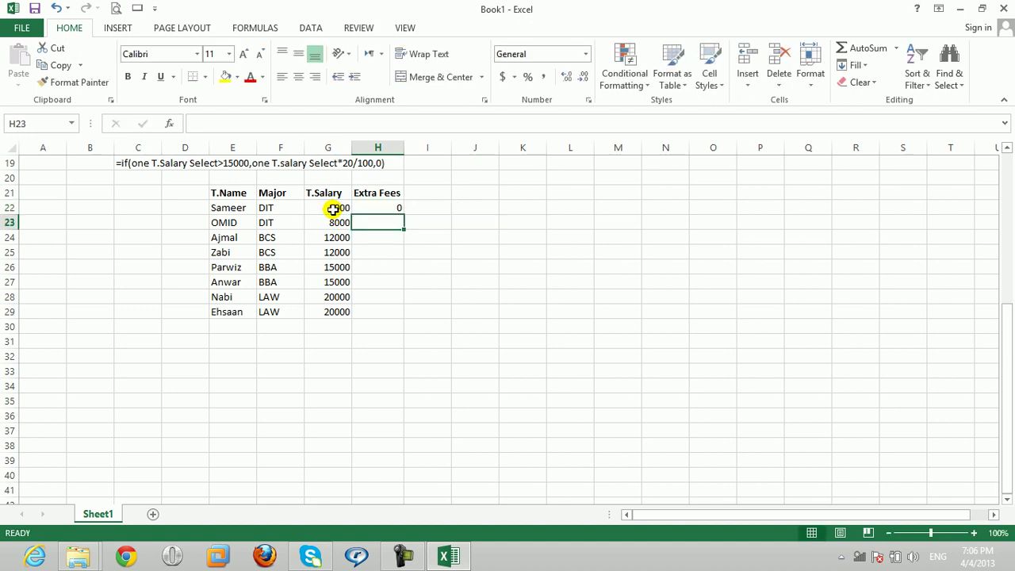
{"action": "left_click", "coordinate": [392, 207]}
{"action": "double_click", "coordinate": [402, 212]}
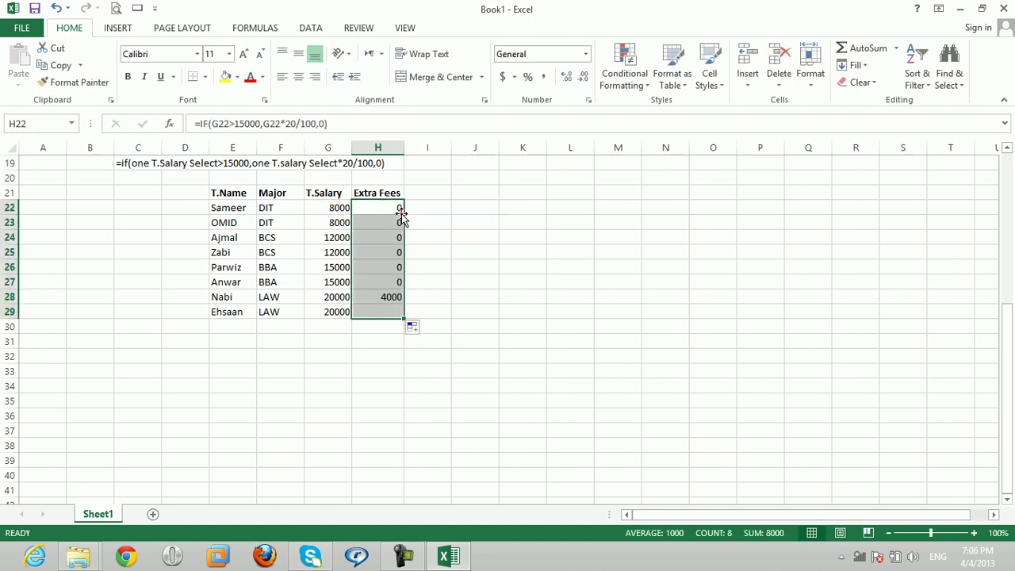
- Verify the extra fee results for the 15000 and 20000 salaries in rows 27 and 28
{"action": "left_click", "coordinate": [331, 285]}
{"action": "left_click", "coordinate": [373, 283]}
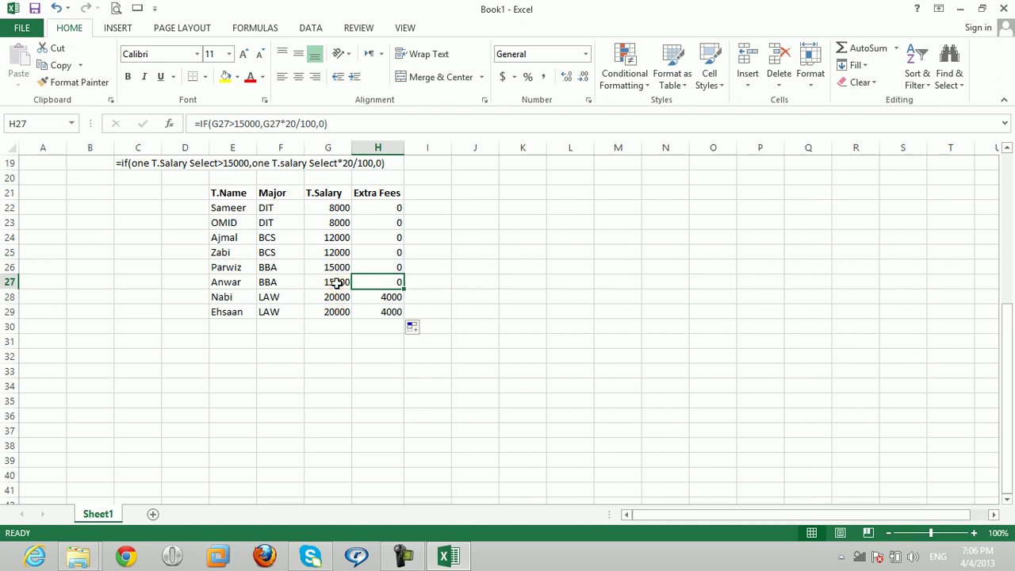
{"action": "left_click", "coordinate": [337, 283]}
{"action": "left_click", "coordinate": [334, 297]}
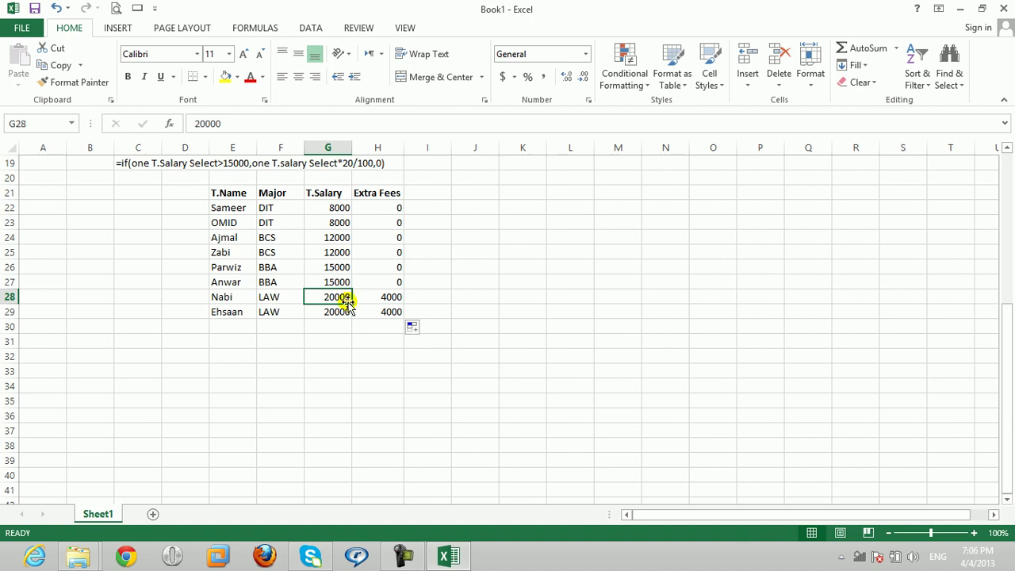
{"action": "left_click", "coordinate": [392, 297]}
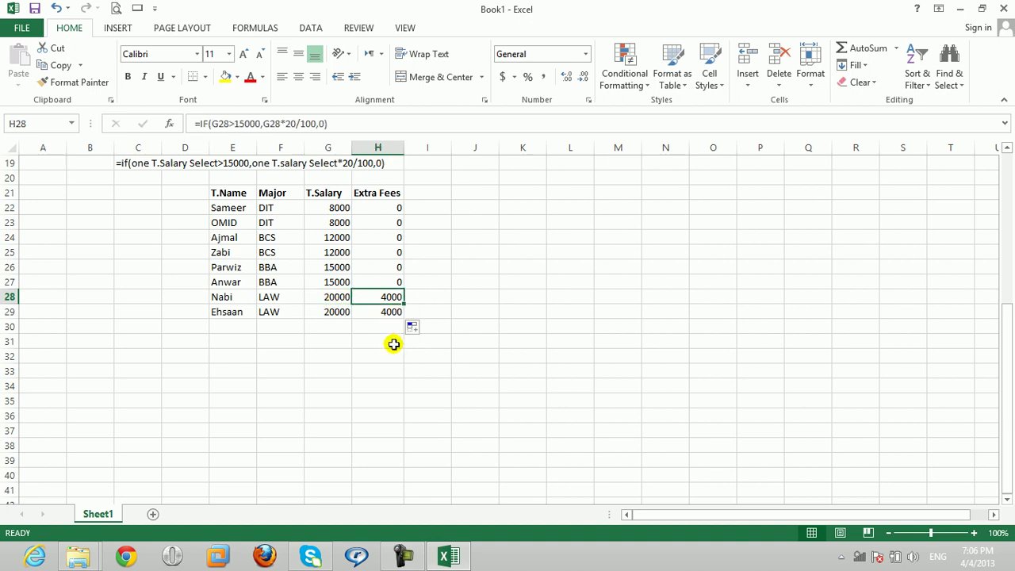
{"action": "left_click", "coordinate": [384, 283]}
- Add the heading Total in I21
{"action": "left_click", "coordinate": [386, 295]}
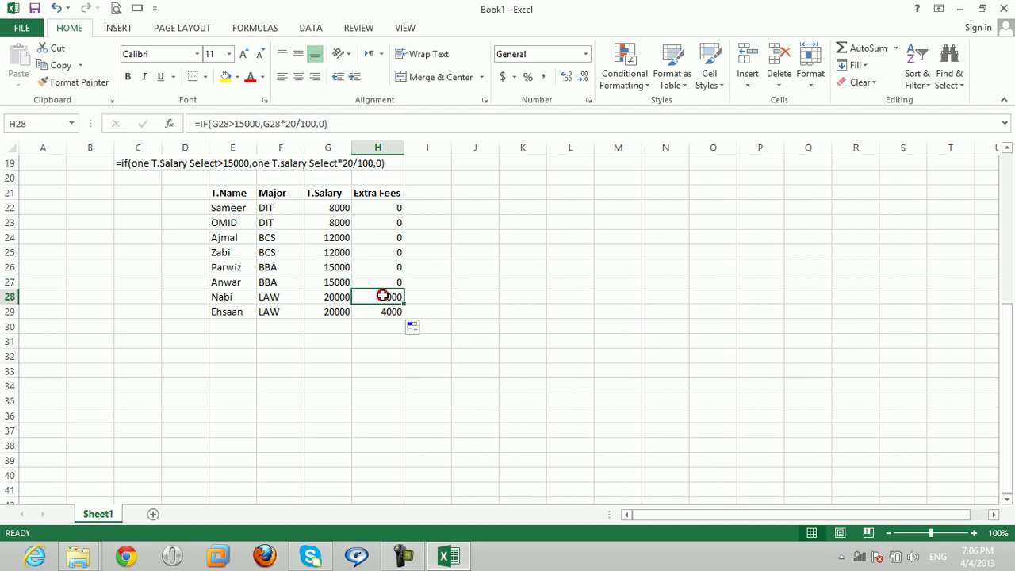
{"action": "left_click", "coordinate": [427, 194]}
{"action": "type", "text": "Total"}
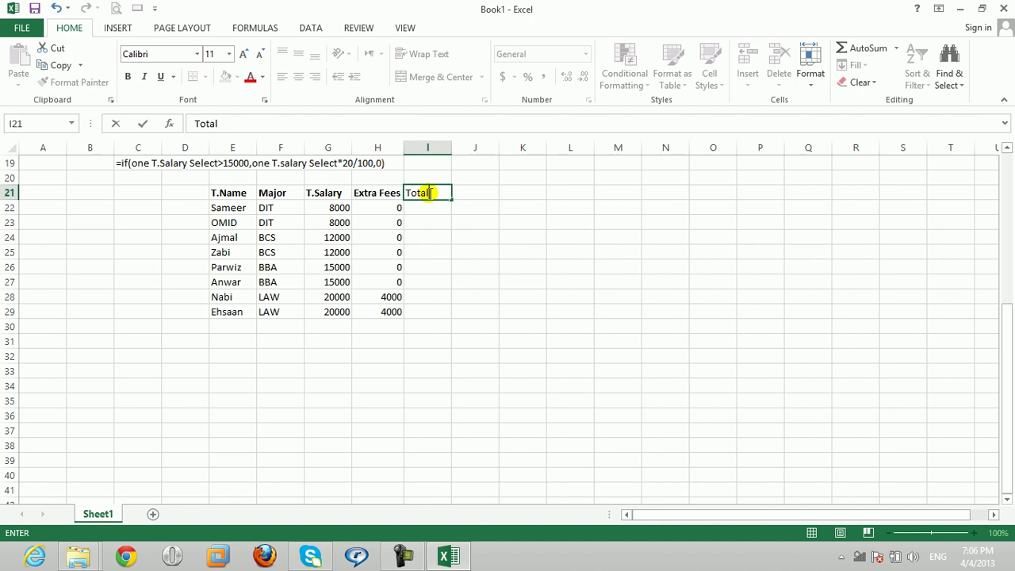
{"action": "key", "text": "Return"}
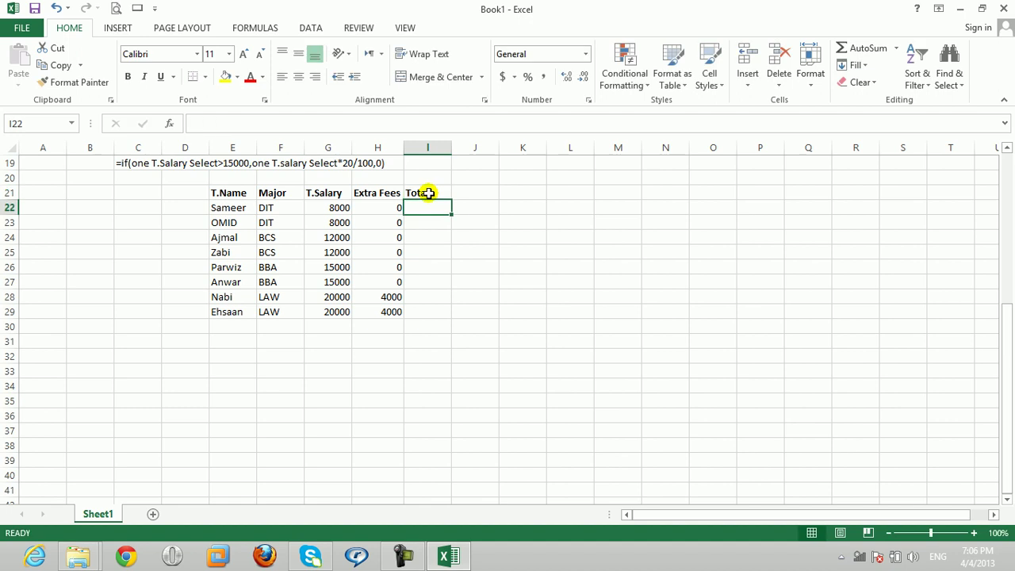
- Enter =G22+H22 in I22 and fill it down to I29
{"action": "type", "text": "="}
{"action": "left_click", "coordinate": [329, 208]}
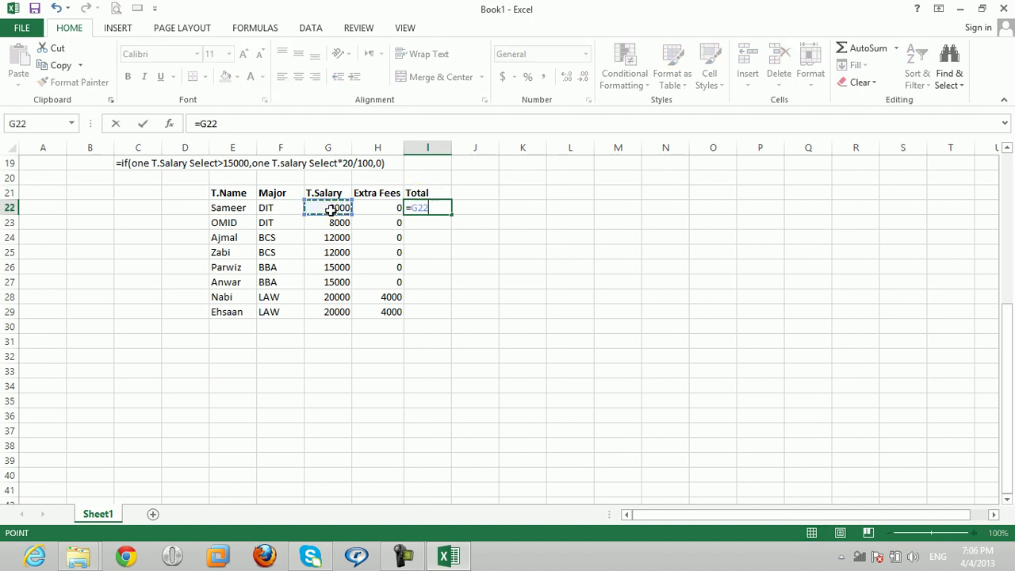
{"action": "type", "text": "+"}
{"action": "left_click", "coordinate": [375, 208]}
{"action": "key", "text": "Return"}
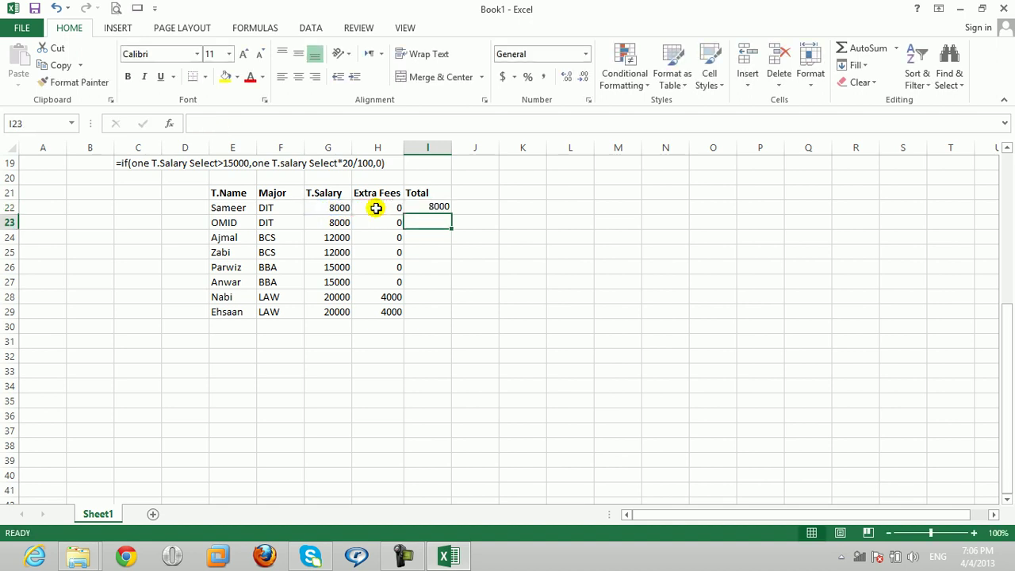
{"action": "left_click", "coordinate": [442, 207]}
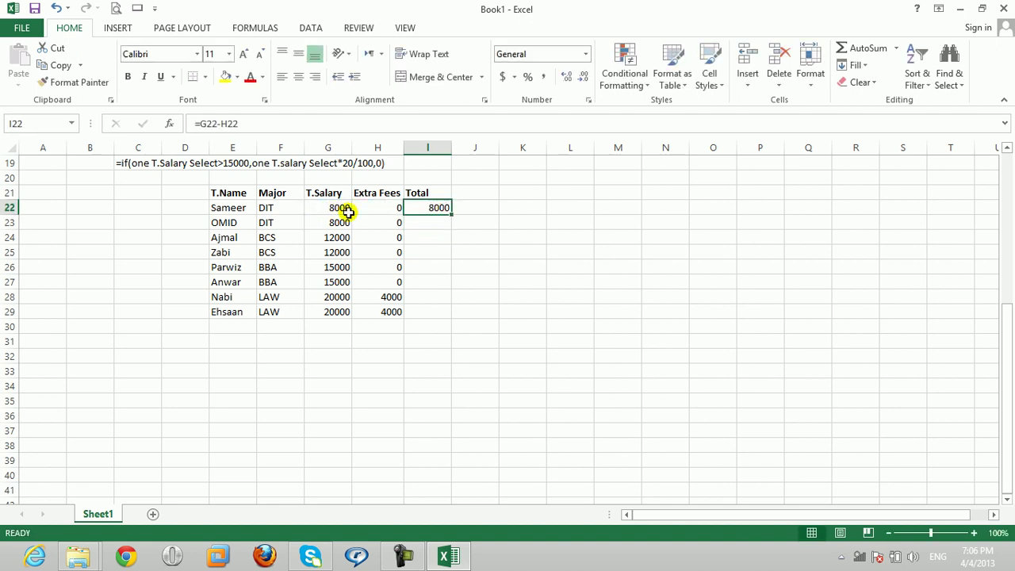
{"action": "double_click", "coordinate": [451, 216]}
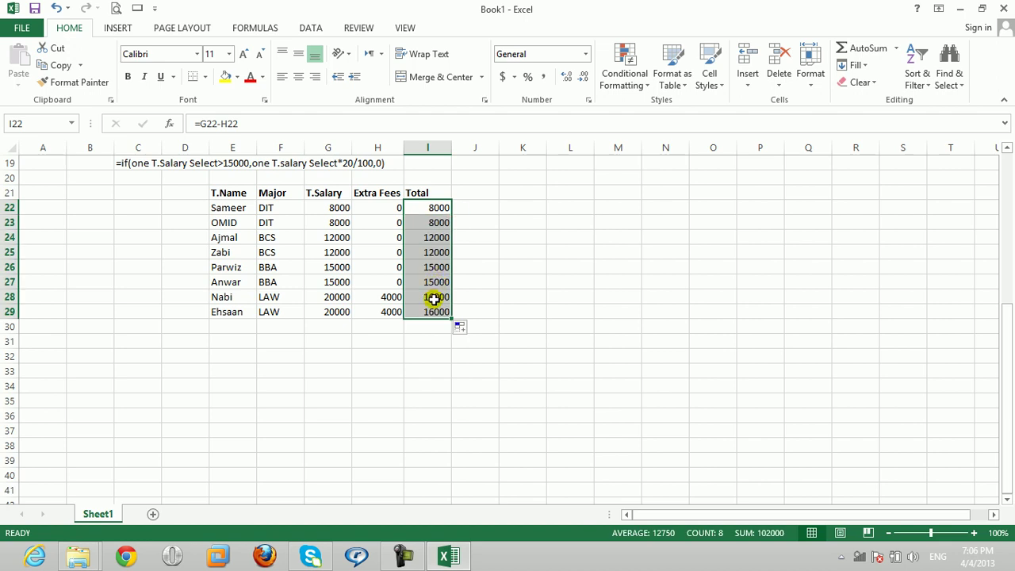
- Review the Total results, then select I22:I29 and delete them
{"action": "left_click", "coordinate": [434, 298]}
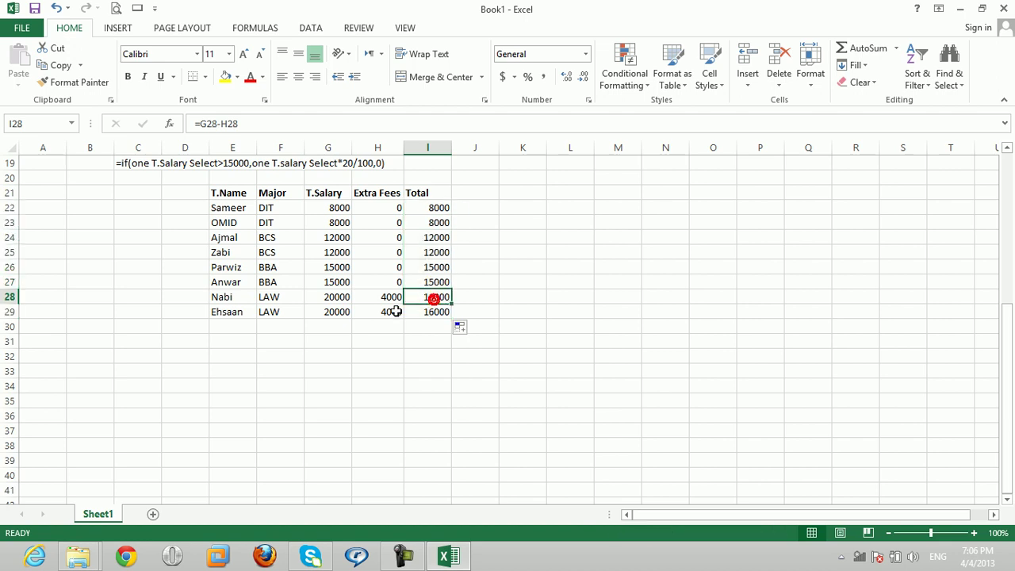
{"action": "left_click", "coordinate": [437, 207]}
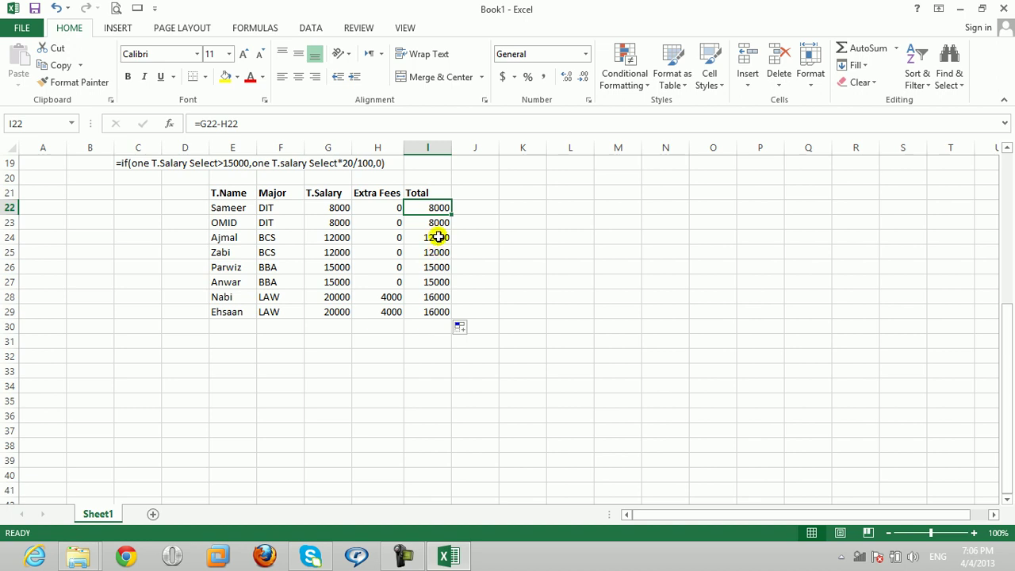
{"action": "left_click_drag", "start_coordinate": [435, 208], "coordinate": [435, 312]}
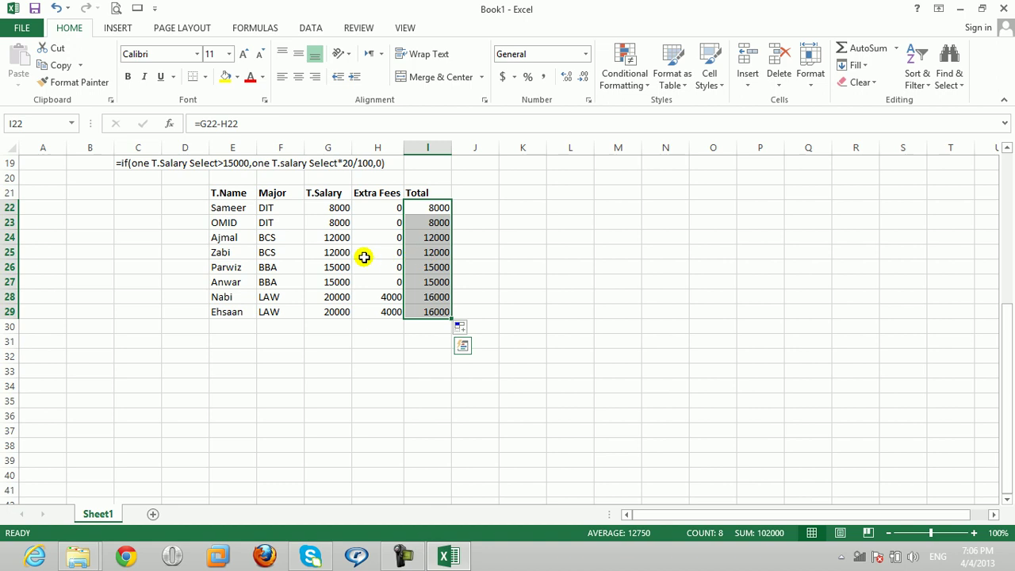
{"action": "left_click", "coordinate": [427, 255]}
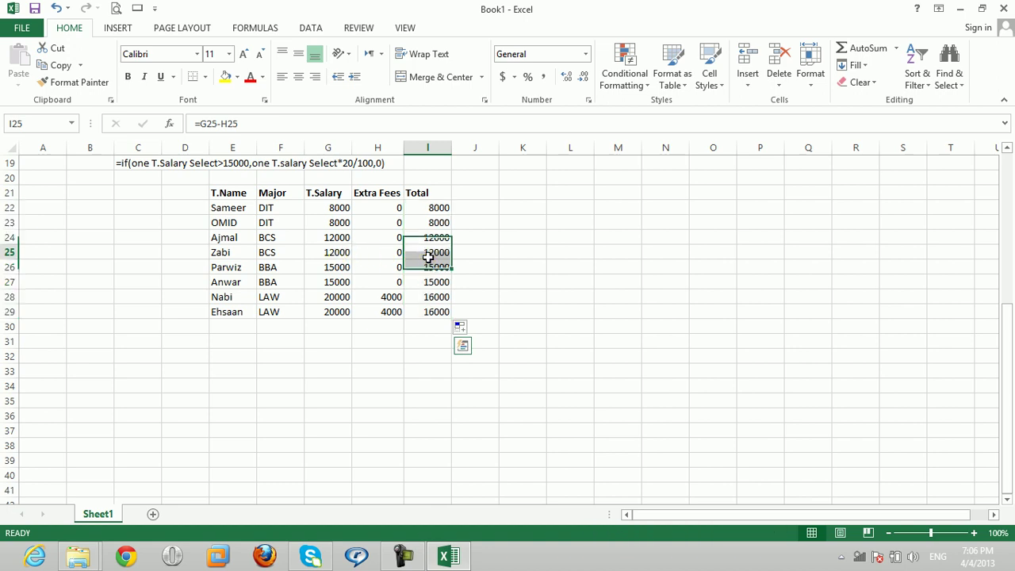
{"action": "left_click", "coordinate": [337, 255]}
{"action": "left_click", "coordinate": [378, 255]}
{"action": "left_click", "coordinate": [427, 256]}
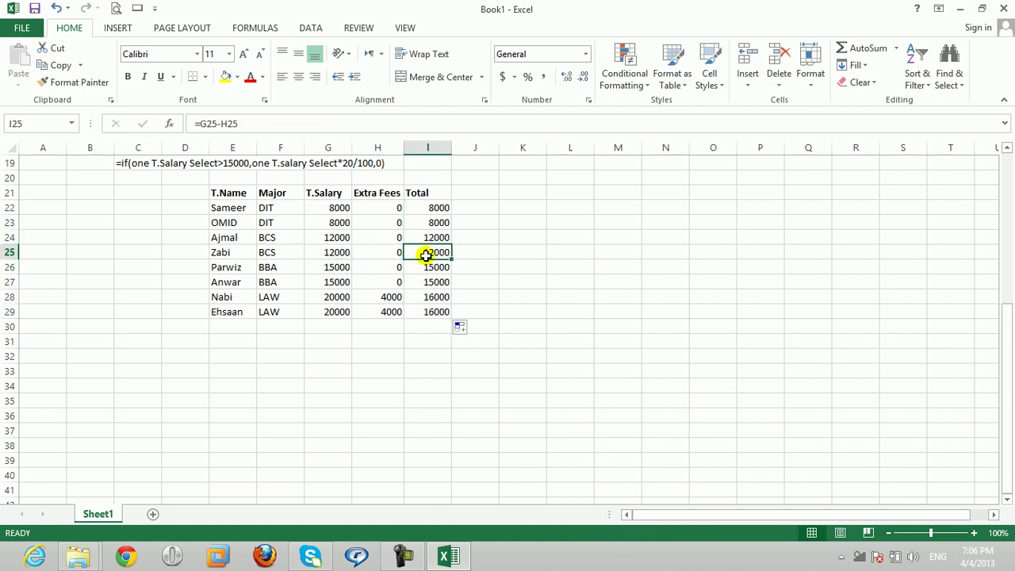
{"action": "left_click_drag", "start_coordinate": [438, 208], "coordinate": [445, 314]}
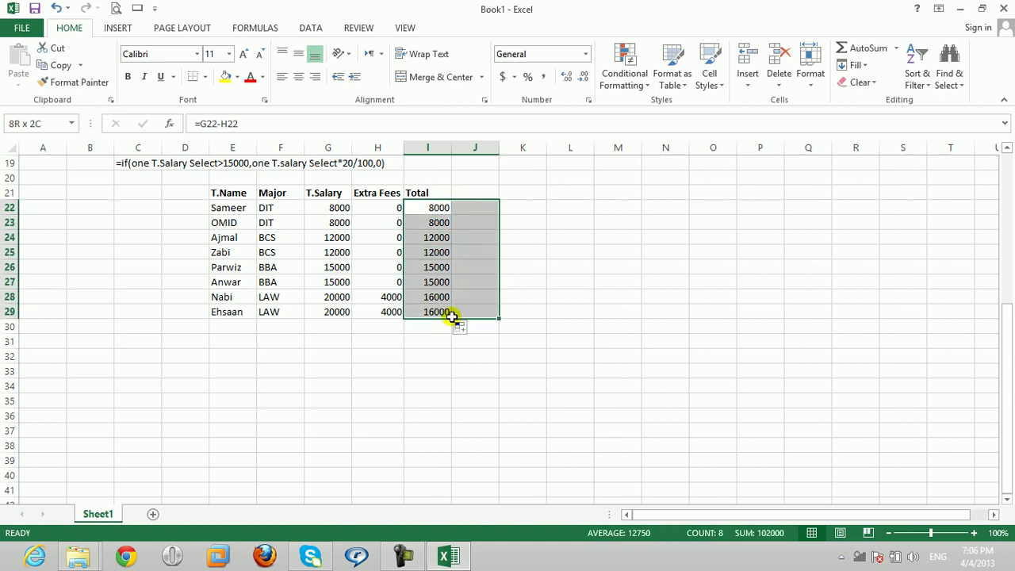
{"action": "key", "text": "Delete"}
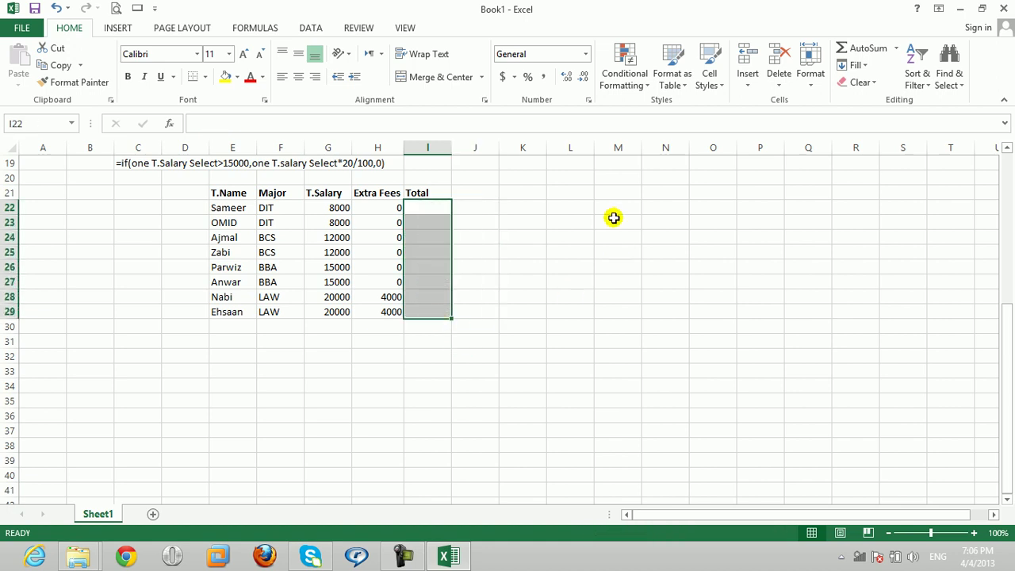
- Type the note '=if(T.Salary>15000,T.Salary-Extra Fees,0) in A37 and make it bold
{"action": "left_click", "coordinate": [613, 219]}
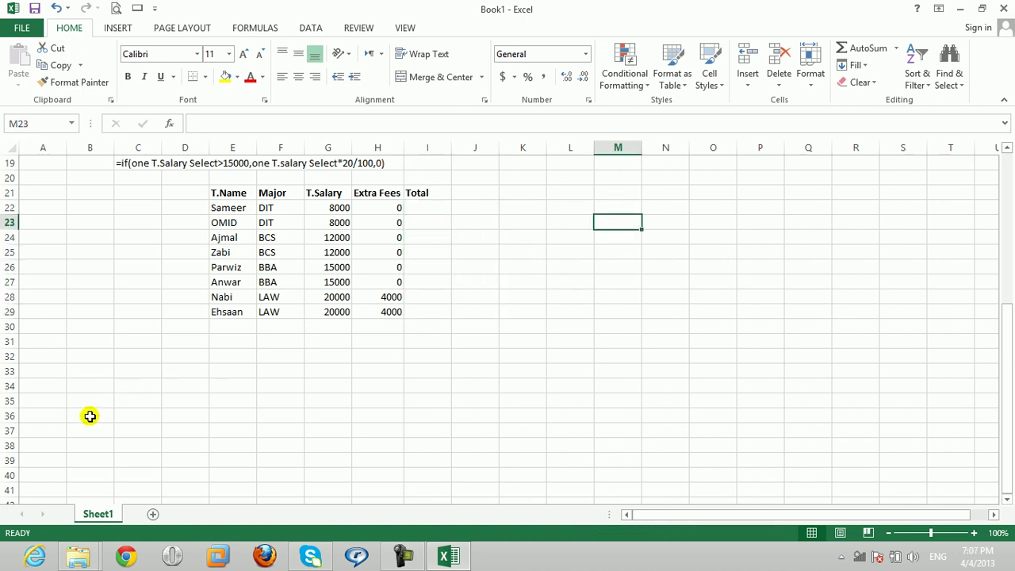
{"action": "left_click", "coordinate": [52, 428]}
{"action": "type", "text": "'=if(one T.Slary Select>15000,"}
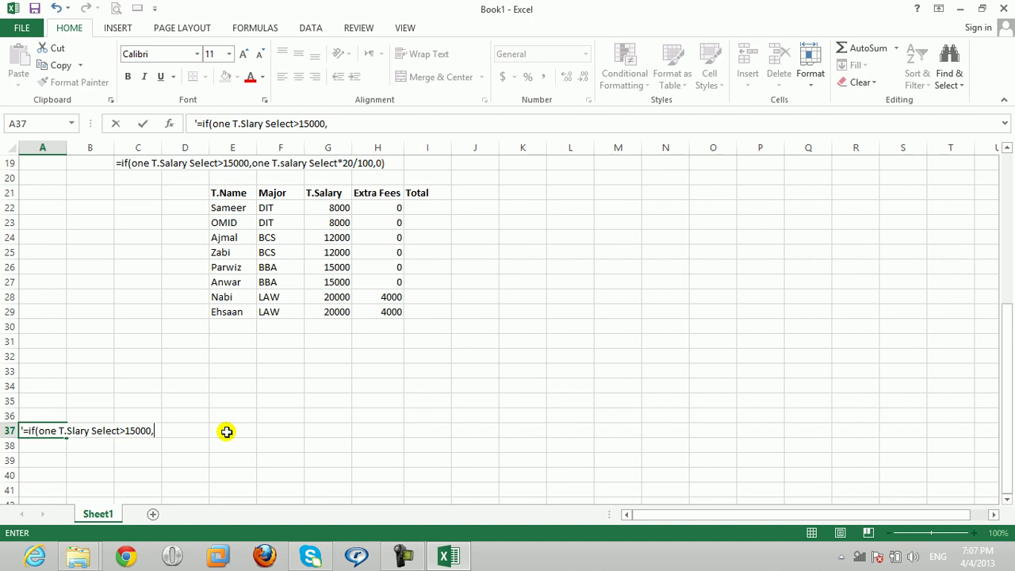
{"action": "type", "text": "one"}
{"action": "type", "text": " T.Sala"}
{"action": "type", "text": "Salar"}
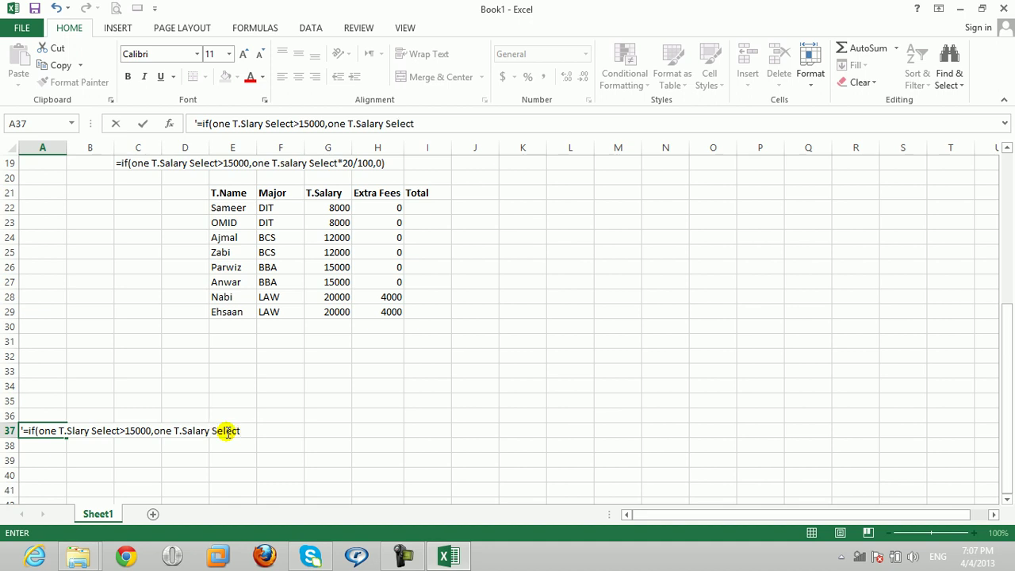
{"action": "type", "text": "Ext"}
{"action": "type", "text": "ra Fees,0"}
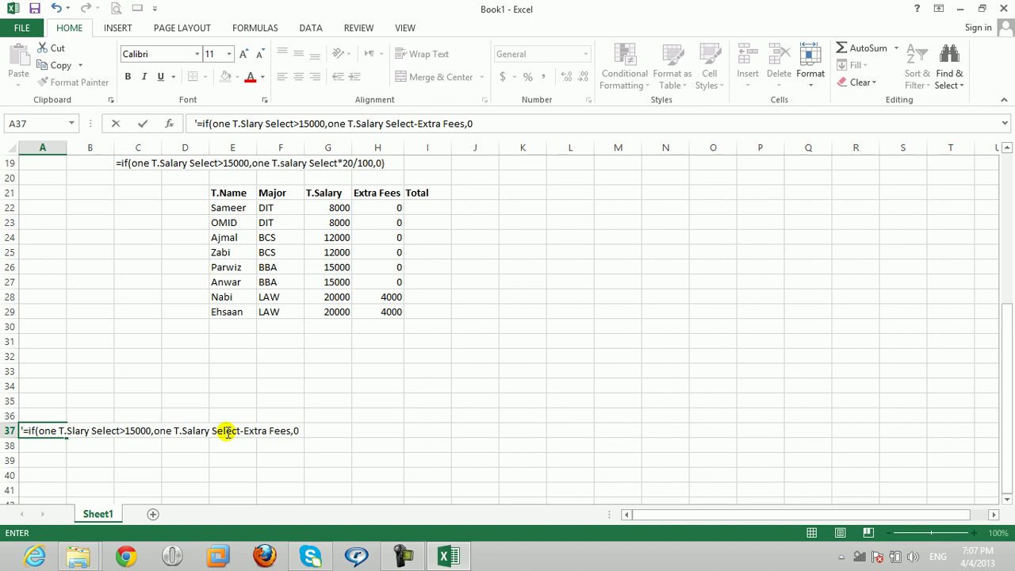
{"action": "type", "text": ")"}
{"action": "key", "text": "Return"}
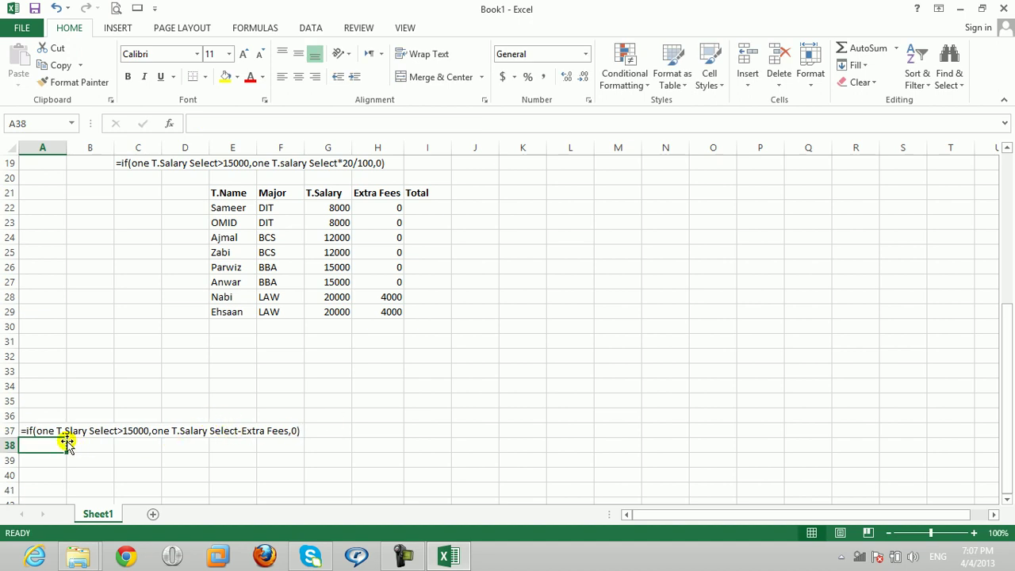
{"action": "left_click", "coordinate": [36, 428]}
{"action": "key", "text": "ctrl+b"}
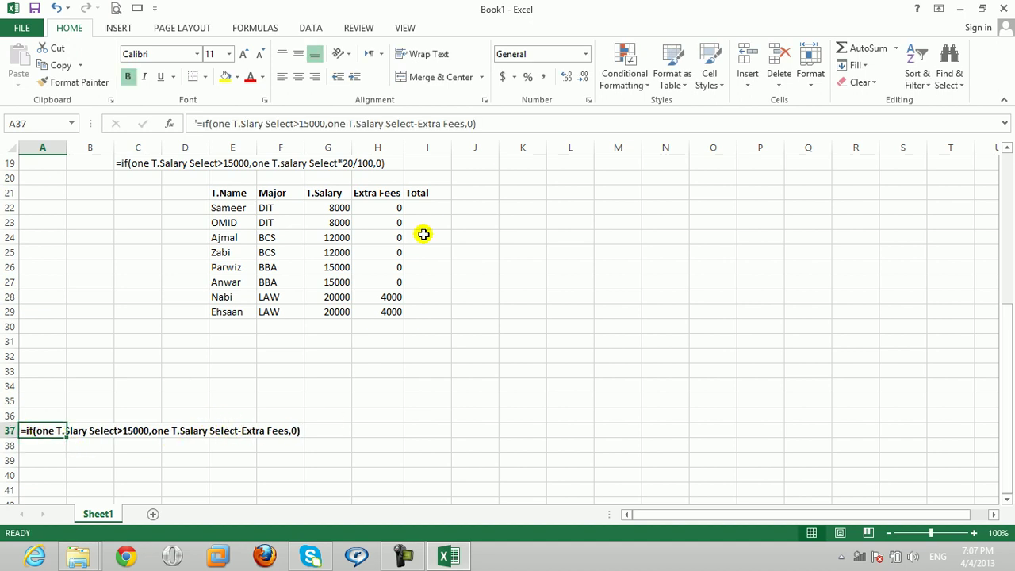
{"action": "left_click", "coordinate": [422, 208]}
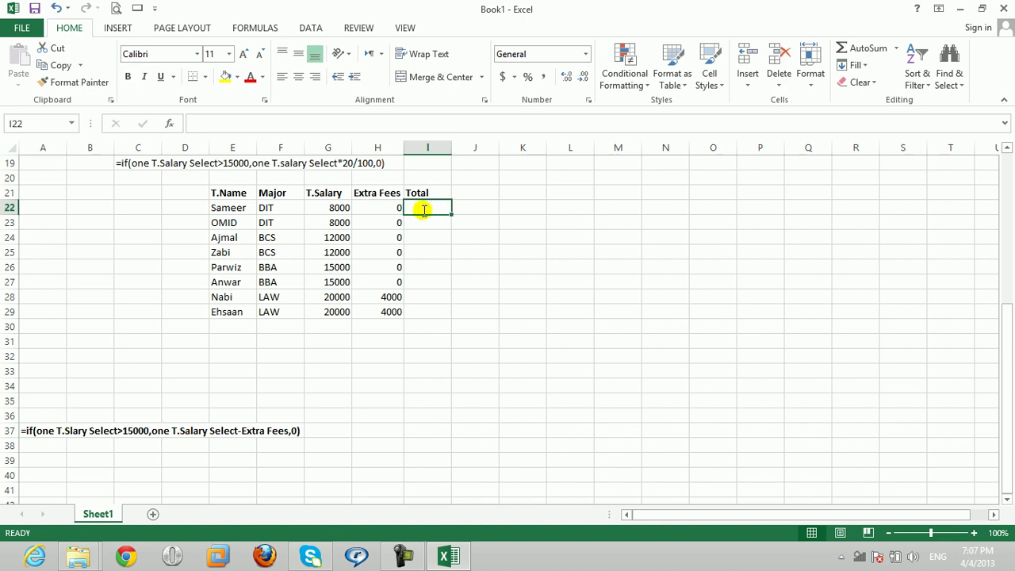
- Enter =IF(G22>15000,G22-H22,0) in I22 and fill it down to I29
{"action": "type", "text": "=if"}
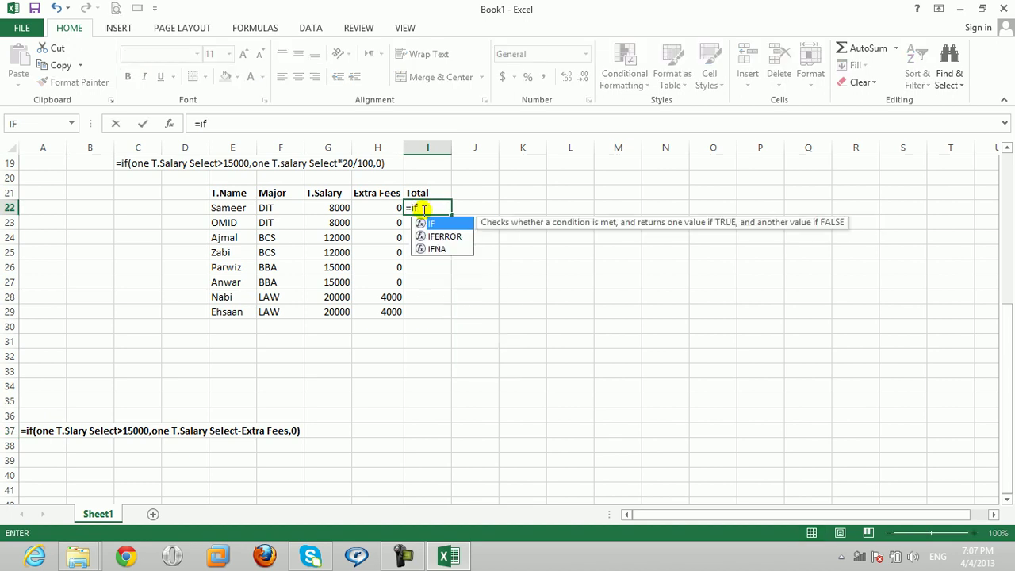
{"action": "type", "text": "("}
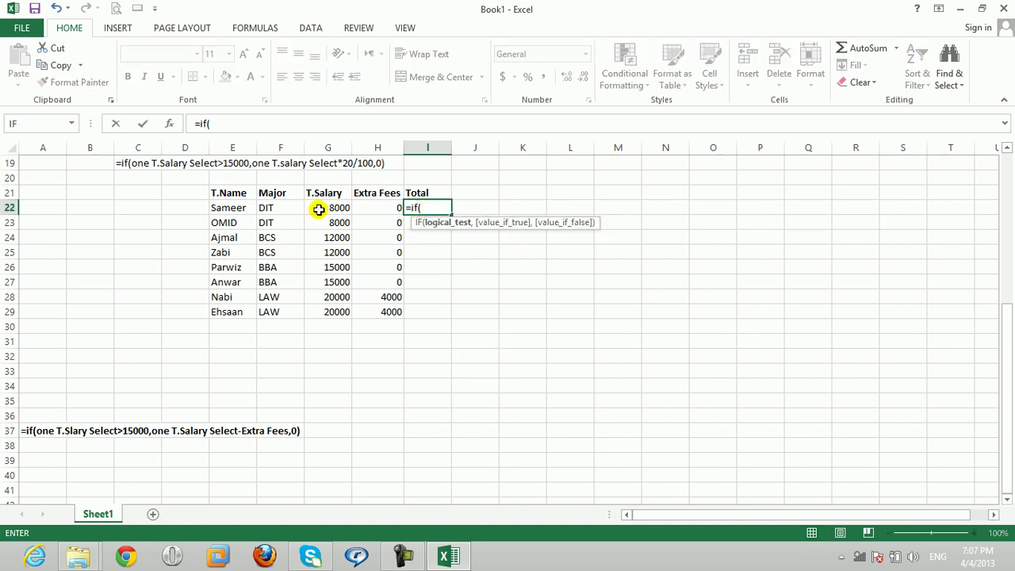
{"action": "left_click", "coordinate": [317, 210]}
{"action": "type", "text": ">15"}
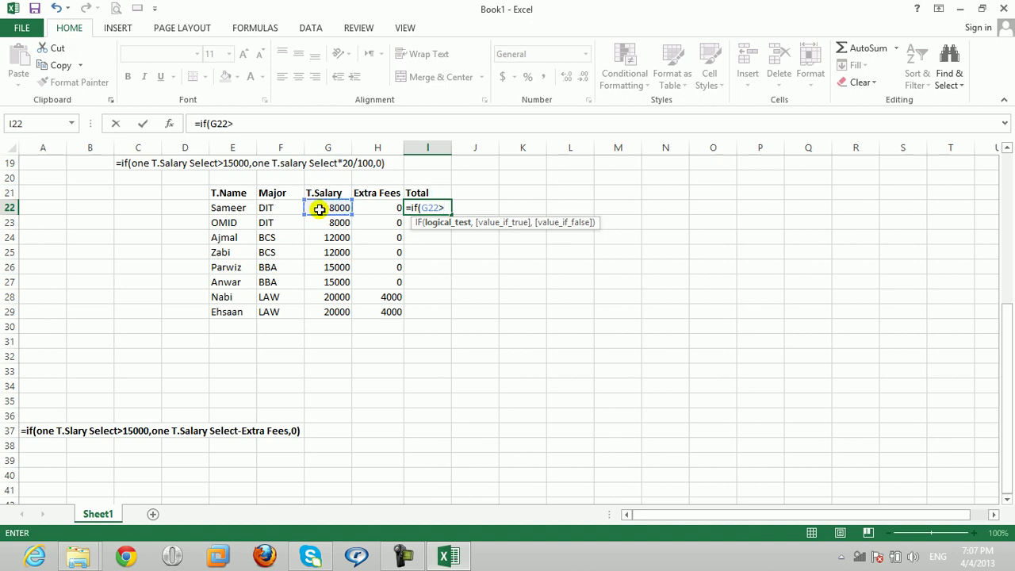
{"action": "type", "text": "000,"}
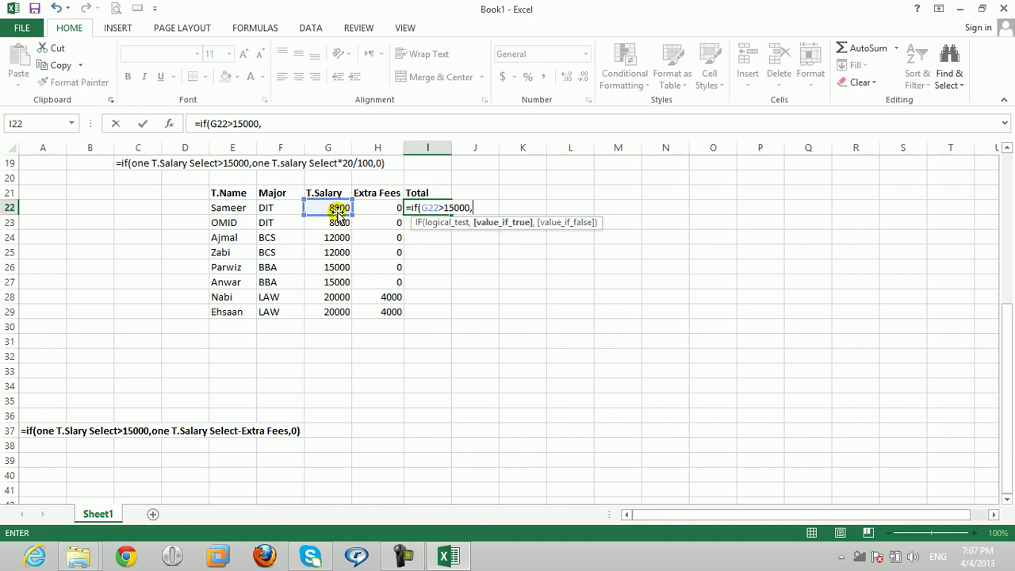
{"action": "left_click", "coordinate": [333, 208]}
{"action": "type", "text": "-"}
{"action": "left_click", "coordinate": [376, 209]}
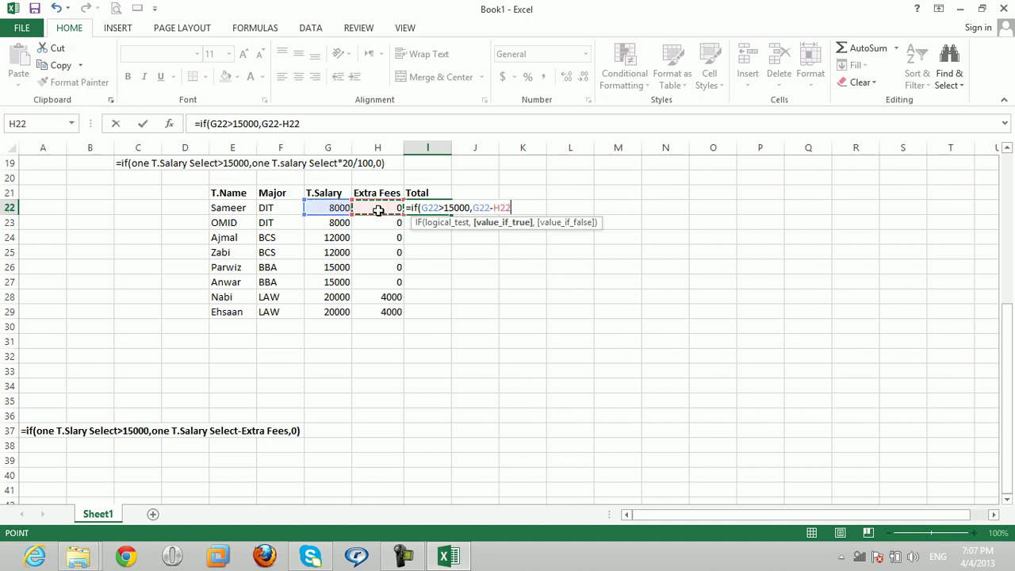
{"action": "type", "text": ",0"}
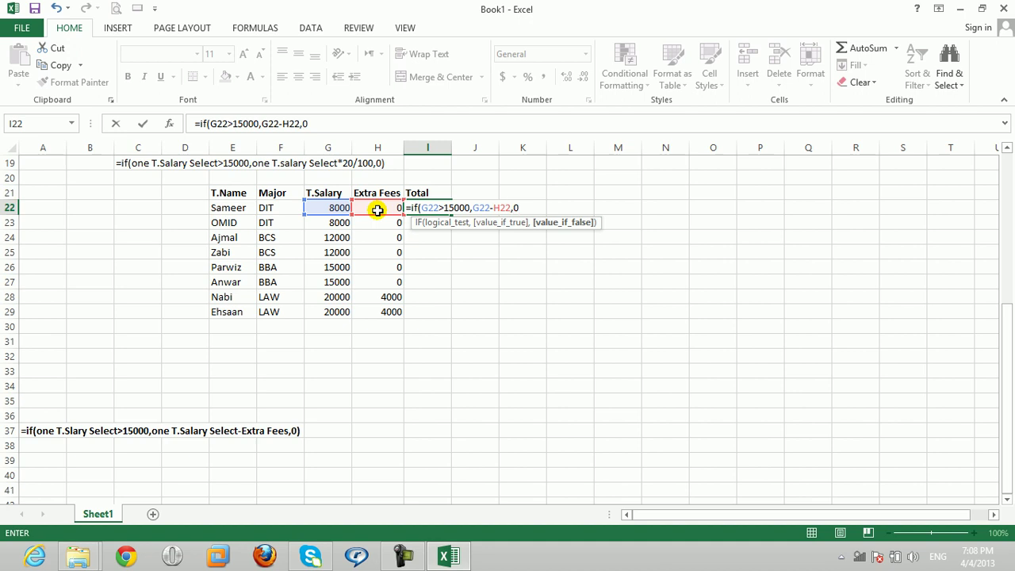
{"action": "type", "text": ")"}
{"action": "key", "text": "Return"}
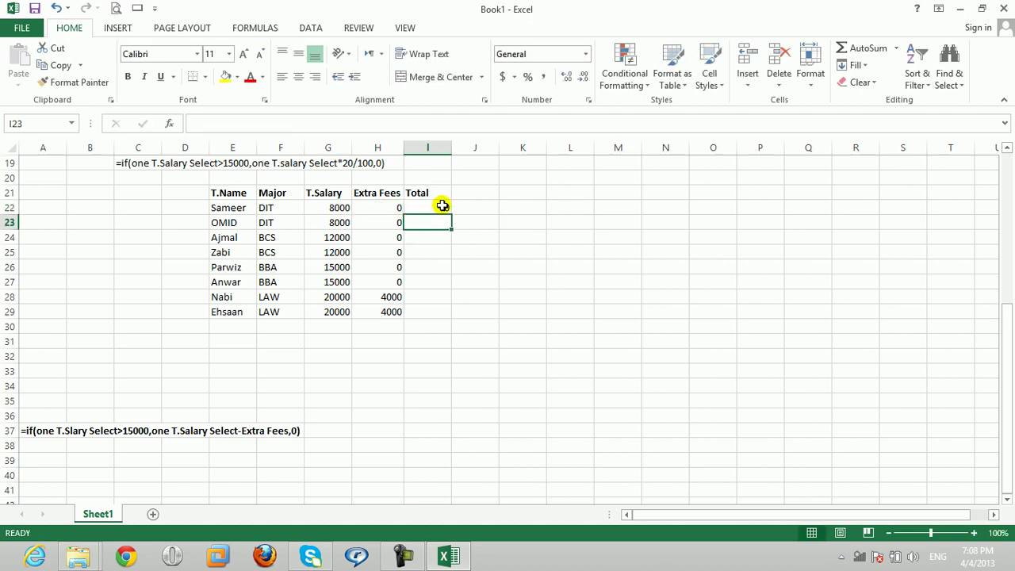
{"action": "left_click", "coordinate": [441, 207]}
{"action": "double_click", "coordinate": [450, 215]}
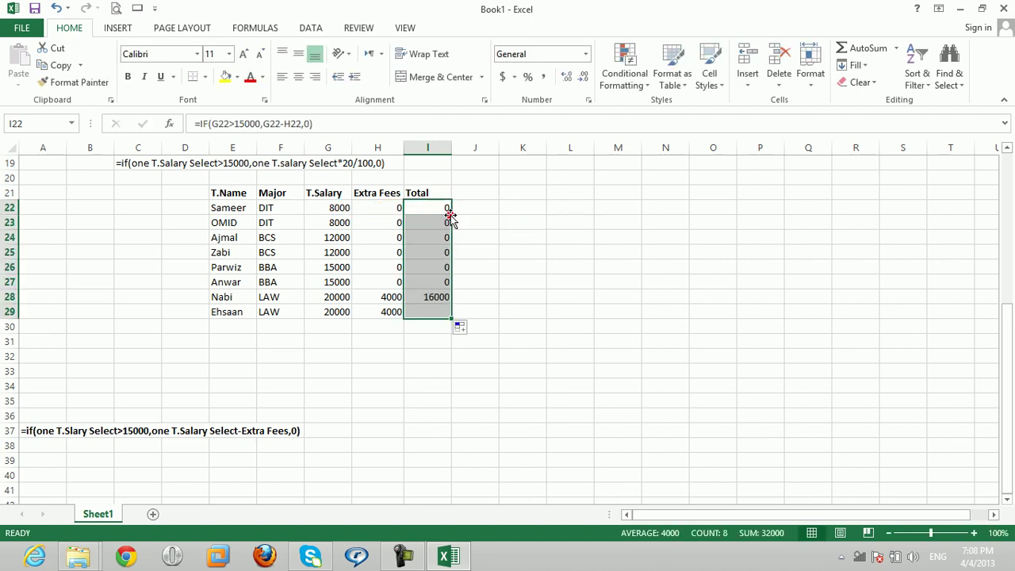
- Verify the salary, extra fee and Total values in row 28
{"action": "left_click", "coordinate": [434, 298]}
{"action": "left_click", "coordinate": [386, 299]}
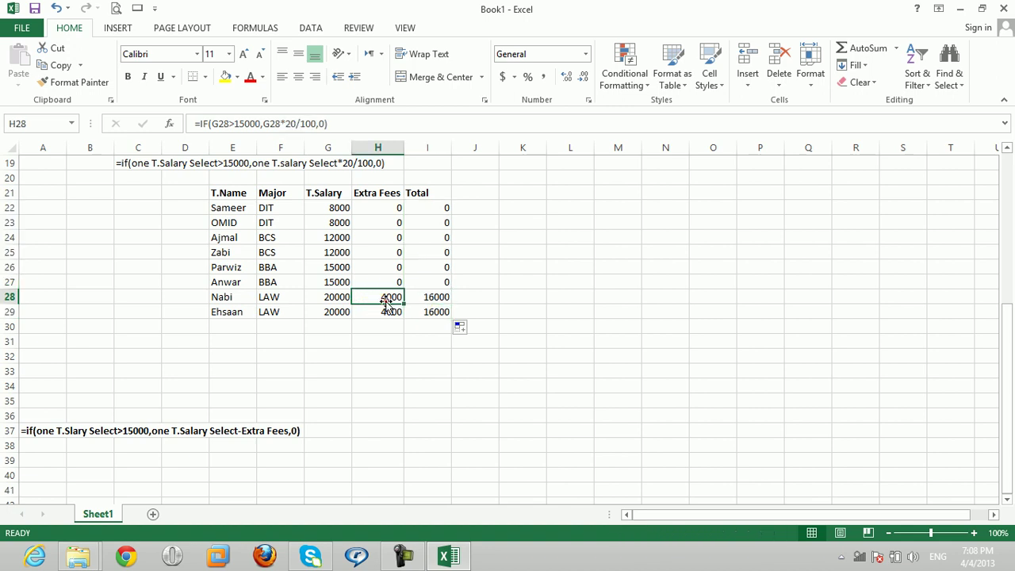
{"action": "left_click", "coordinate": [328, 297]}
{"action": "left_click", "coordinate": [390, 301]}
{"action": "left_click", "coordinate": [429, 303]}
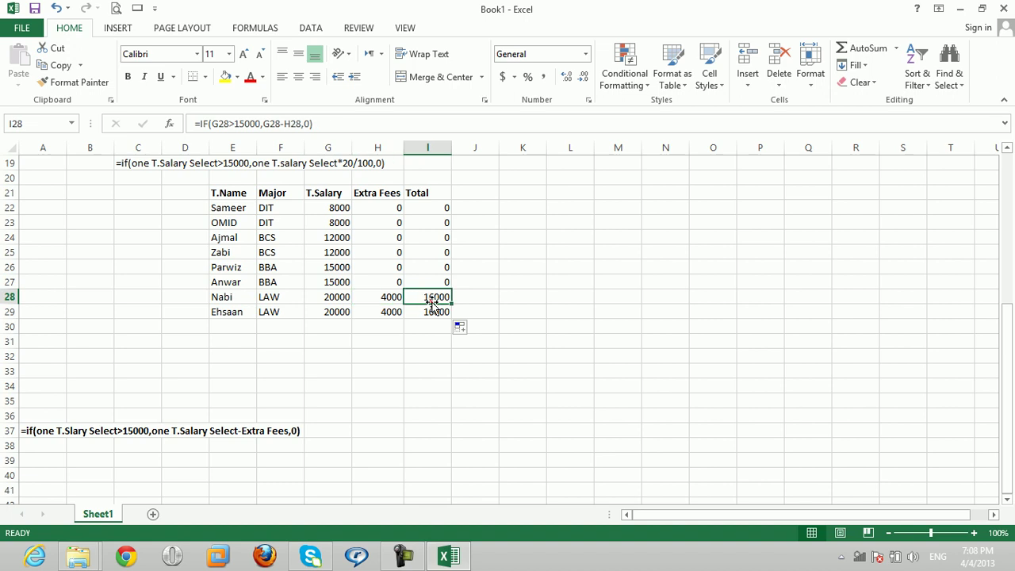
{"action": "left_click", "coordinate": [236, 326]}
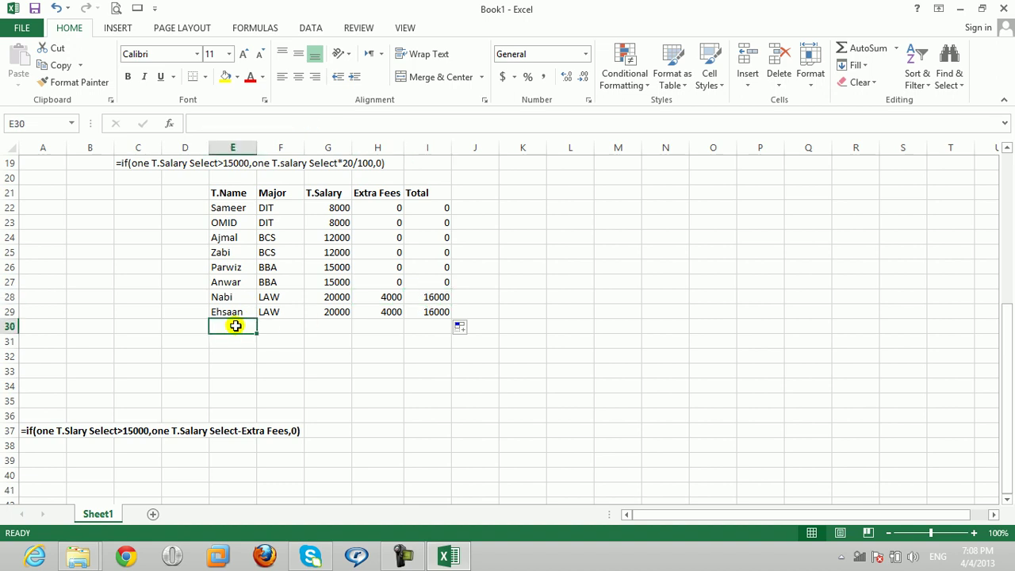
- Enter the new teacher's name, major BCS and salary 210000 in row 30
{"action": "type", "text": "Sulaiman"}
{"action": "key", "text": "Tab"}
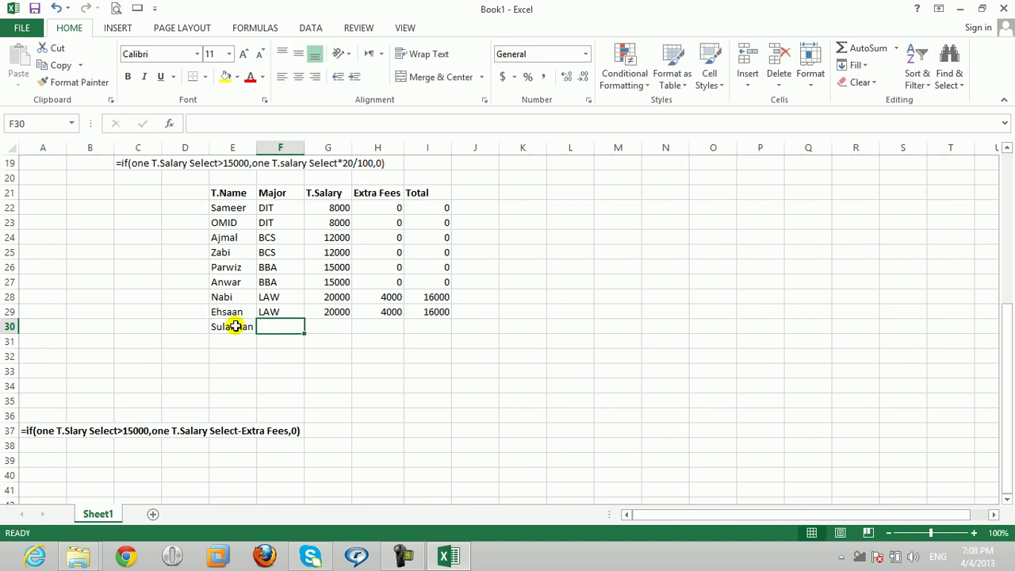
{"action": "type", "text": "BCS"}
{"action": "key", "text": "Tab"}
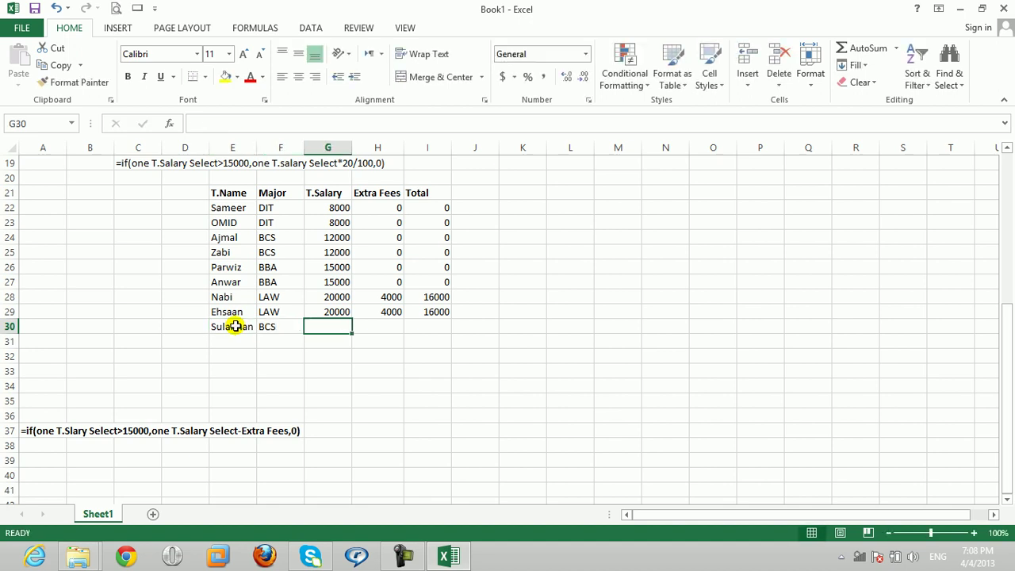
{"action": "type", "text": "210000"}
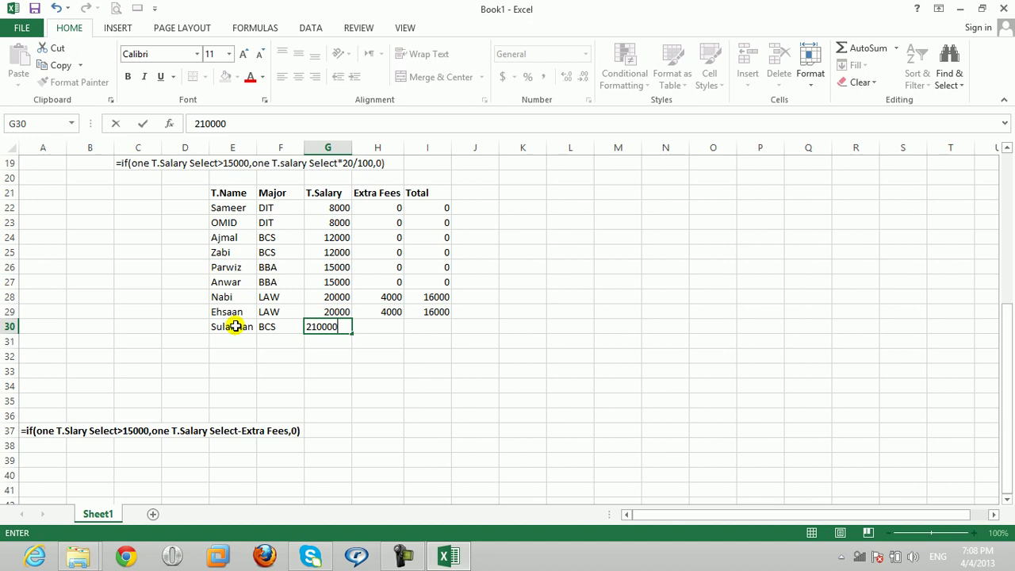
{"action": "key", "text": "ctrl+Return"}
- Check the calculated Extra Fees 42000 and Total 168000 in row 30
{"action": "key", "text": "Right"}
{"action": "key", "text": "Right"}
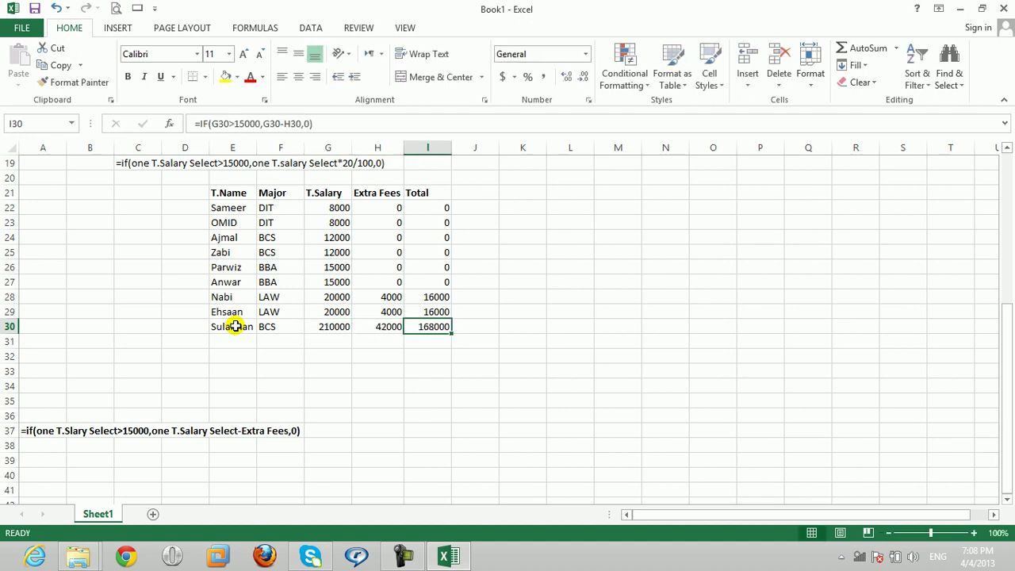
{"action": "key", "text": "Left"}
{"action": "key", "text": "Down"}
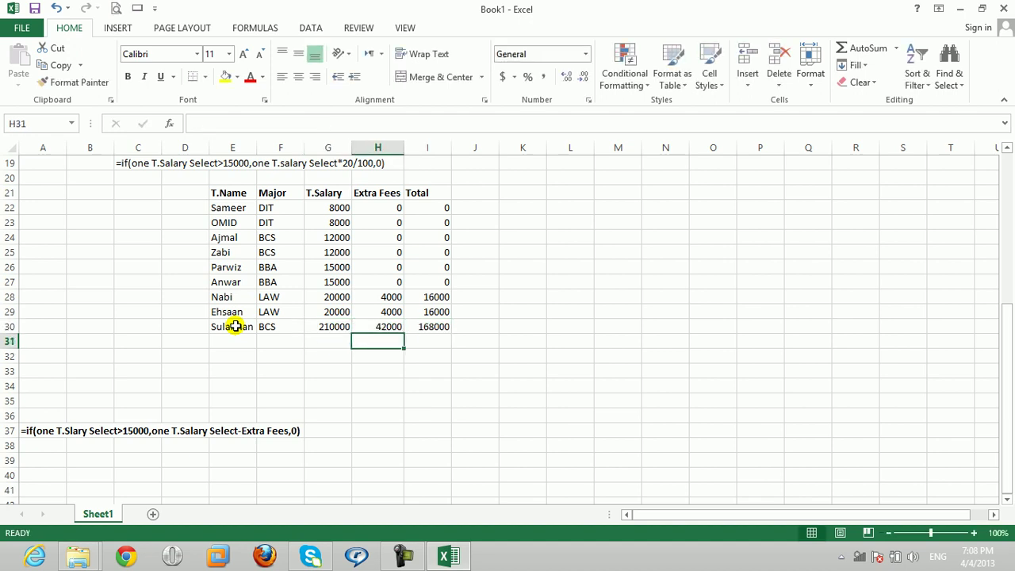
{"action": "key", "text": "Up"}
{"action": "key", "text": "Right"}
{"action": "key", "text": "Left"}
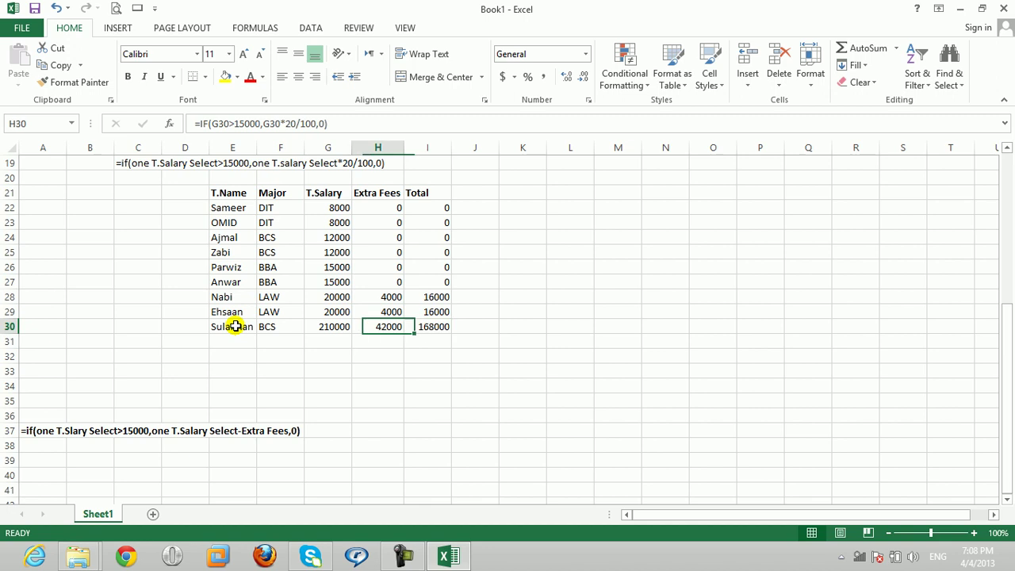
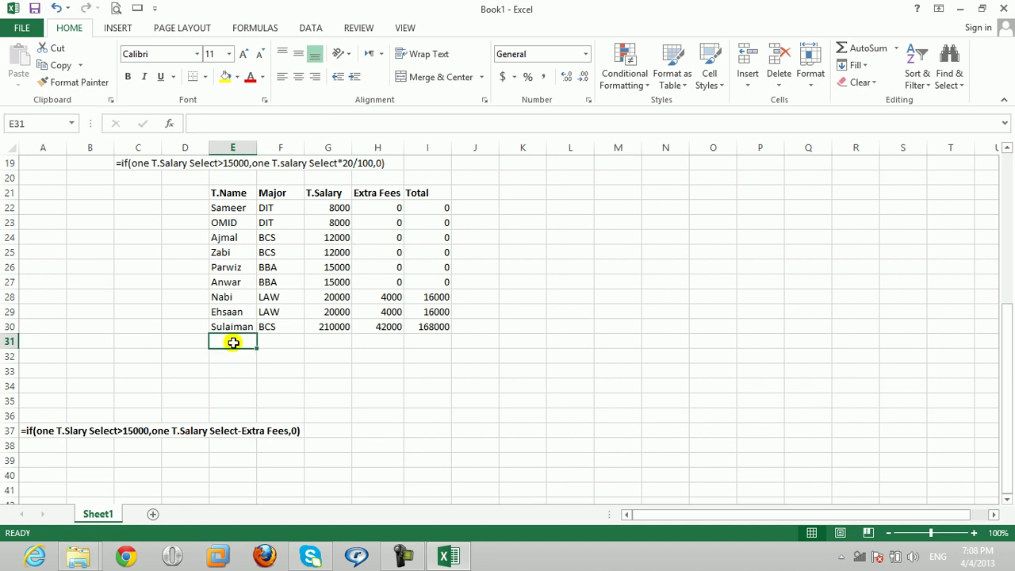
- Add row 31 with an employee's name, major Law and T.Salary 15000 in E31:G31
{"action": "type", "text": "Zik"}
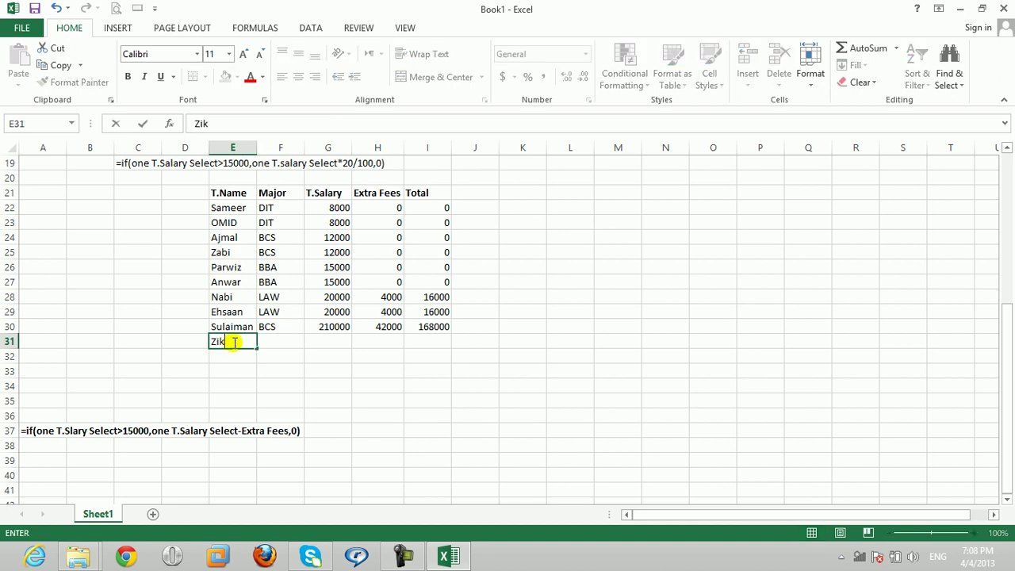
{"action": "type", "text": "rullah"}
{"action": "key", "text": "Tab"}
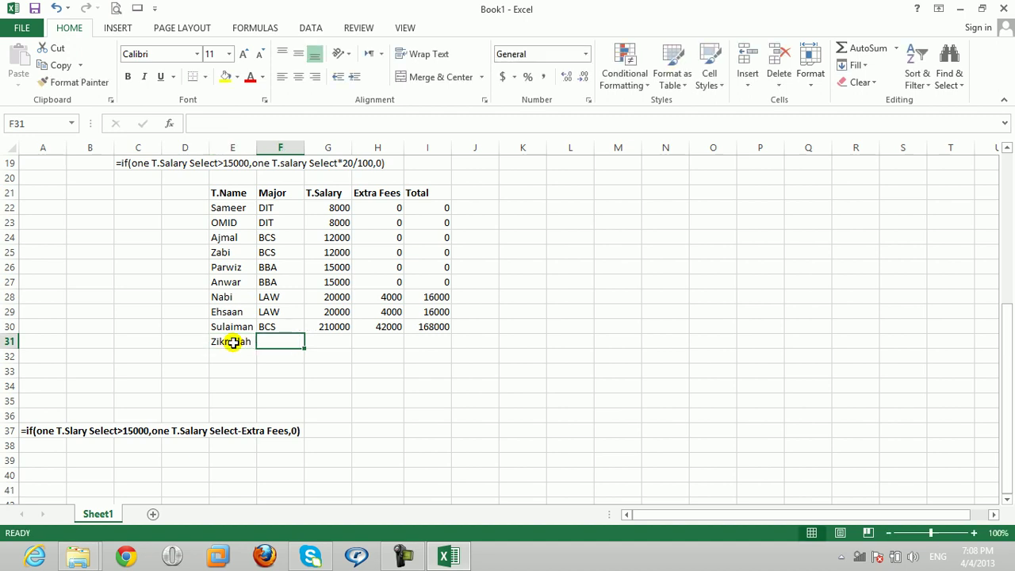
{"action": "type", "text": "L"}
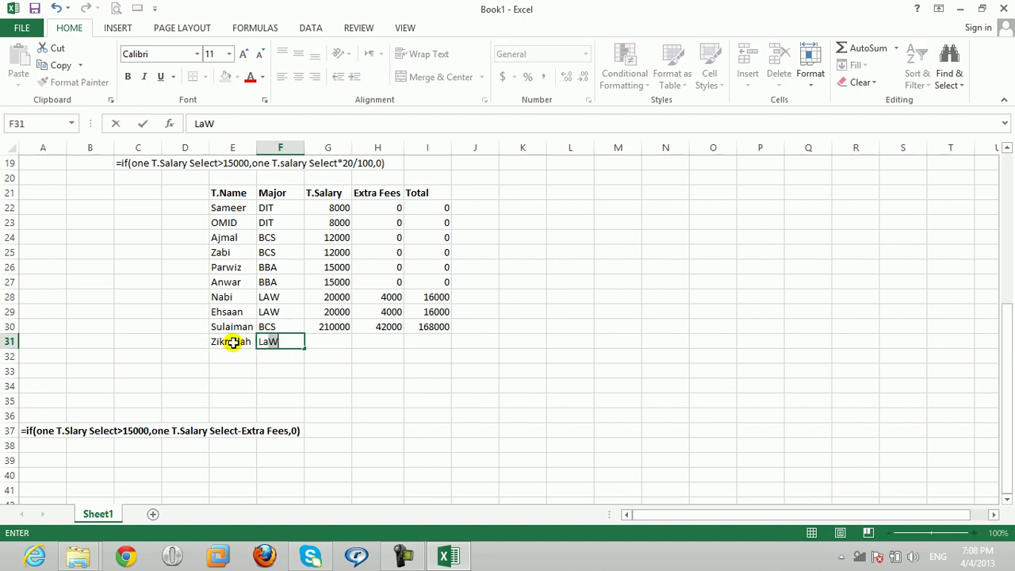
{"action": "type", "text": "aw"}
{"action": "key", "text": "Tab"}
{"action": "type", "text": "1"}
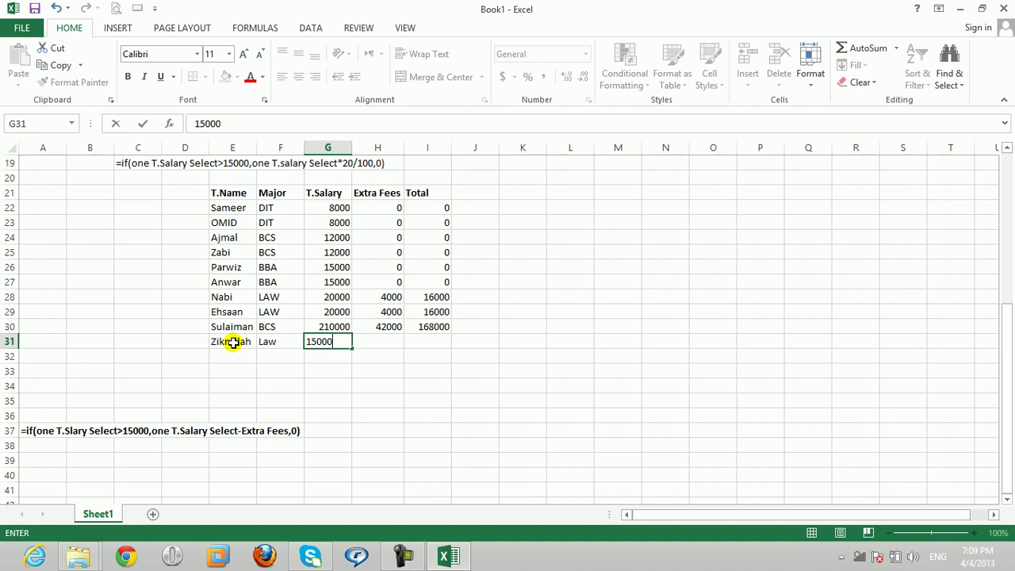
{"action": "key", "text": "Tab"}
{"action": "key", "text": "Tab"}
{"action": "key", "text": "Left"}
{"action": "key", "text": "Right"}
{"action": "key", "text": "Left"}
{"action": "key", "text": "Left"}
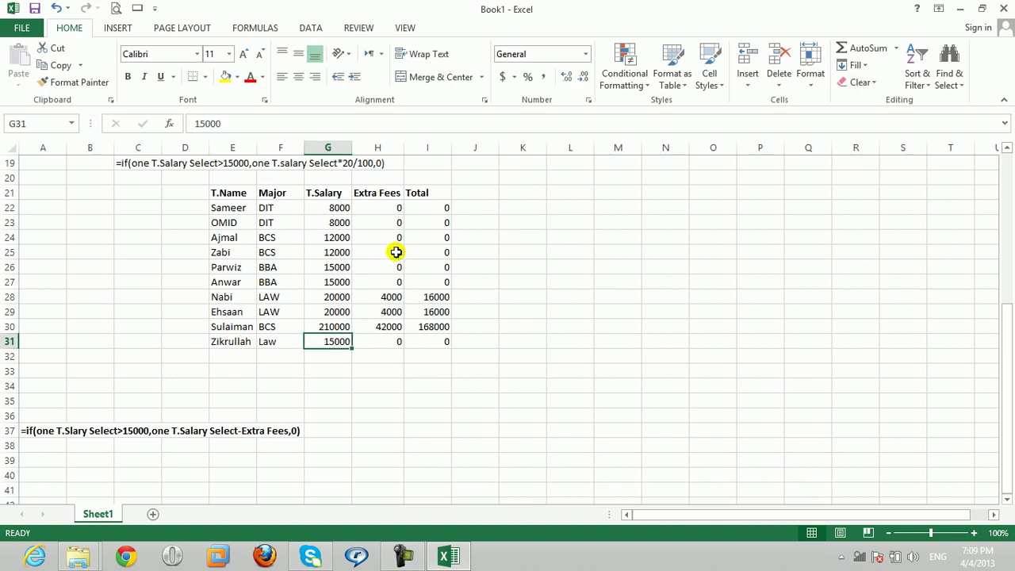
- Change the H22 Extra Fees test from >15000 to >=15000 and fill it down to H31
{"action": "double_click", "coordinate": [394, 207]}
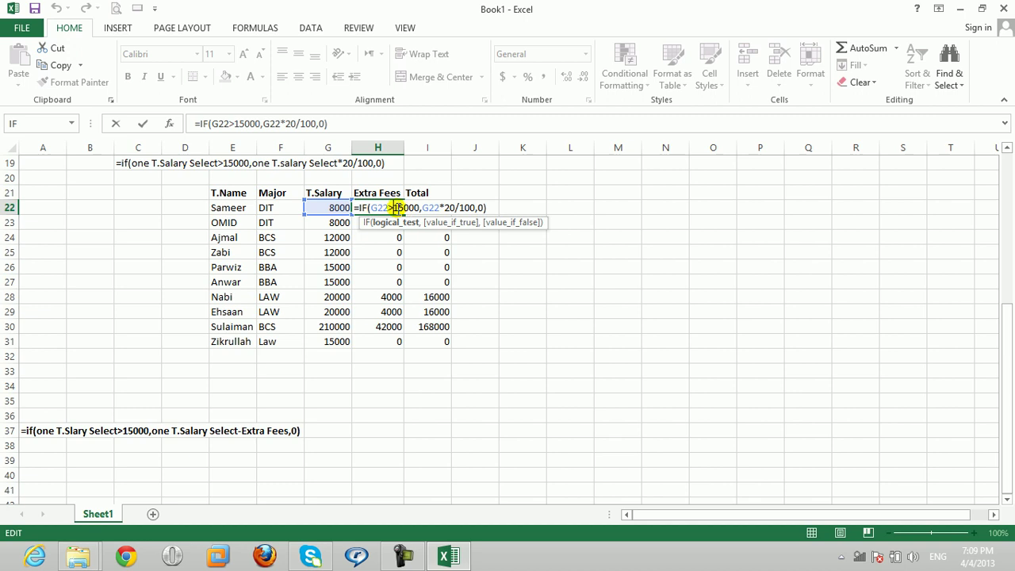
{"action": "type", "text": "="}
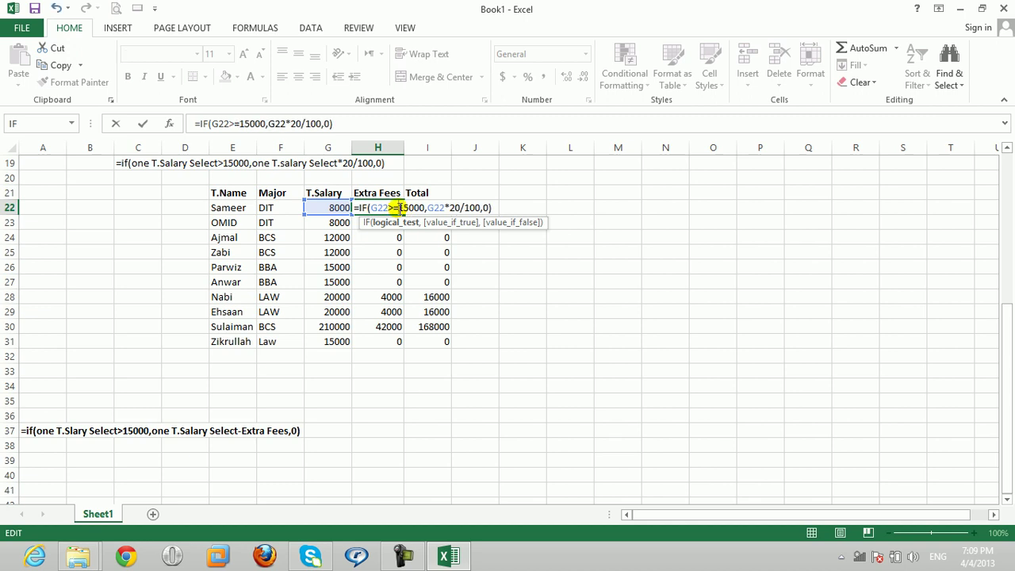
{"action": "key", "text": "ctrl+Return"}
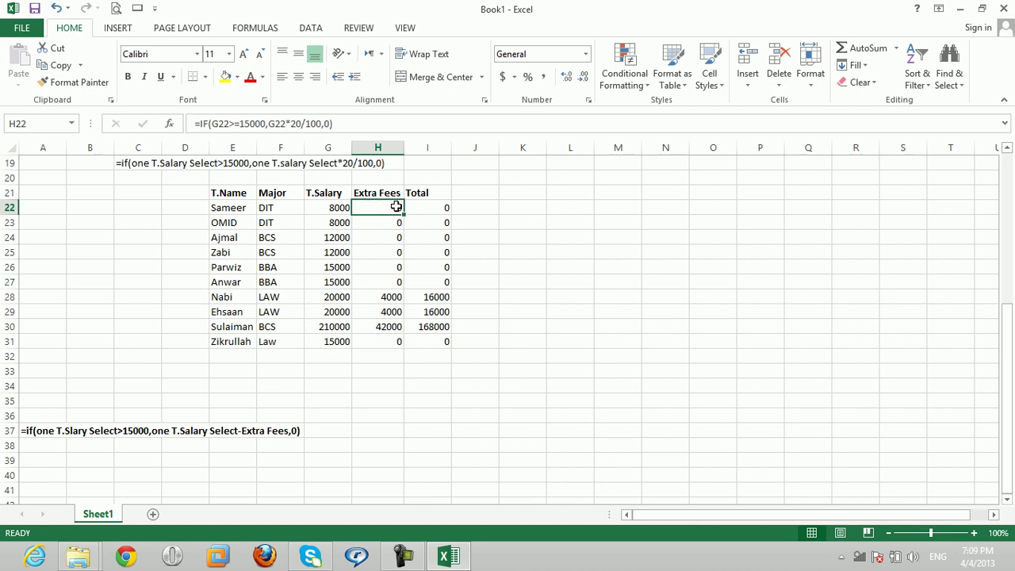
{"action": "double_click", "coordinate": [402, 213]}
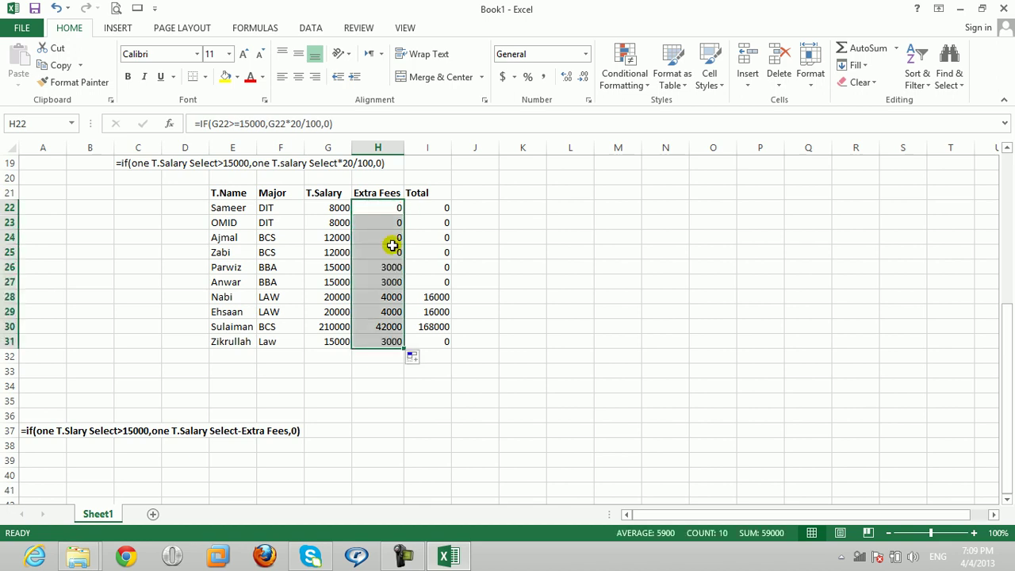
{"action": "left_click", "coordinate": [335, 346]}
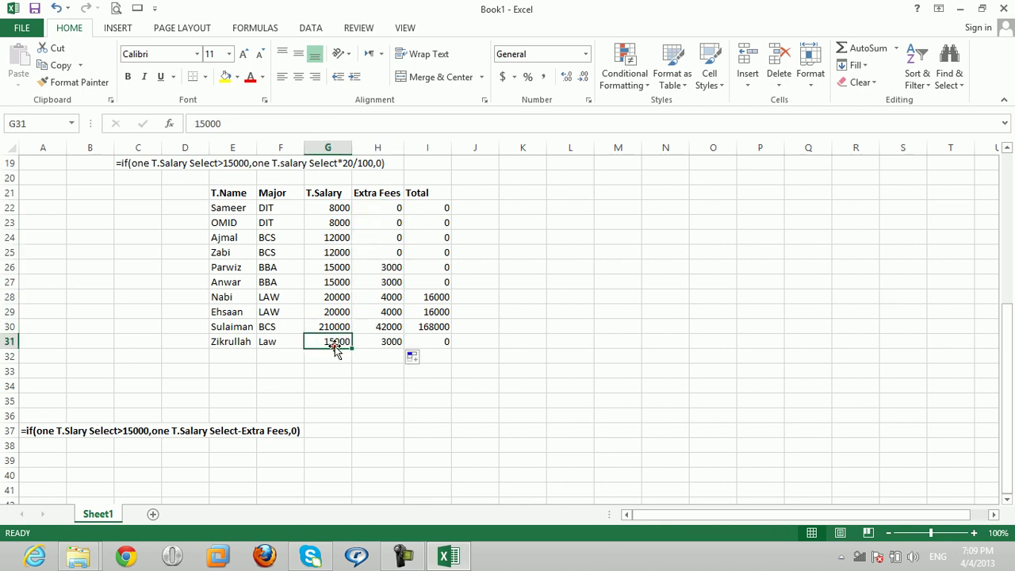
{"action": "left_click", "coordinate": [381, 340]}
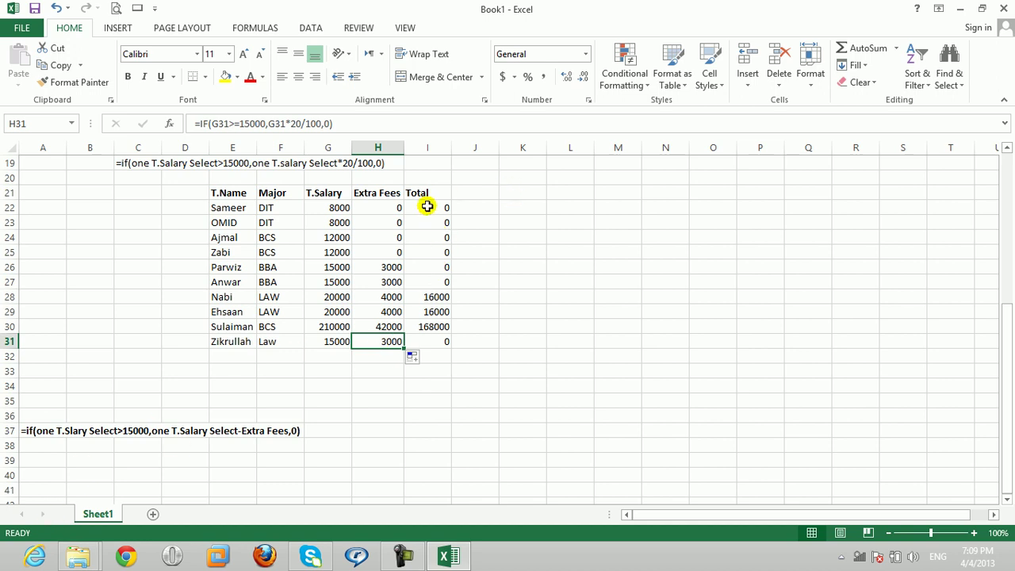
- Change the I22 Total test to >=15000, fill it down, and verify row 31's results
{"action": "left_click", "coordinate": [428, 207]}
{"action": "double_click", "coordinate": [428, 207]}
{"action": "left_click", "coordinate": [445, 207]}
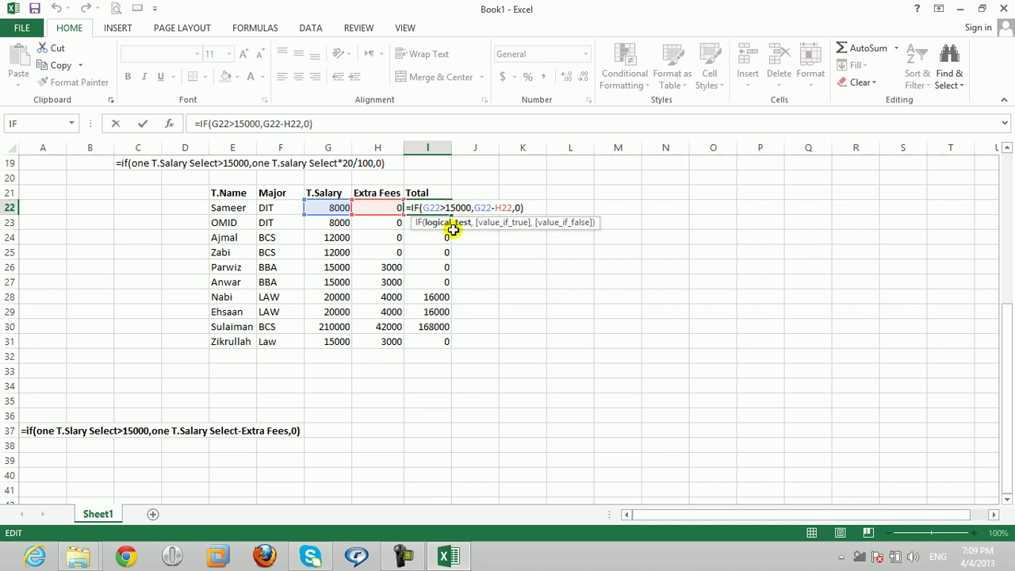
{"action": "type", "text": "="}
{"action": "key", "text": "ctrl+Return"}
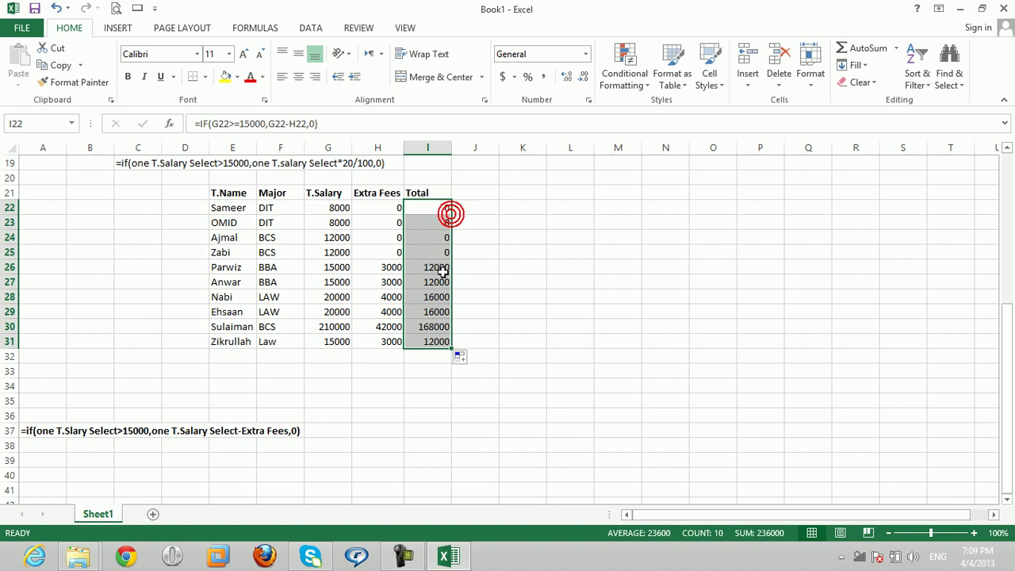
{"action": "left_click", "coordinate": [430, 339]}
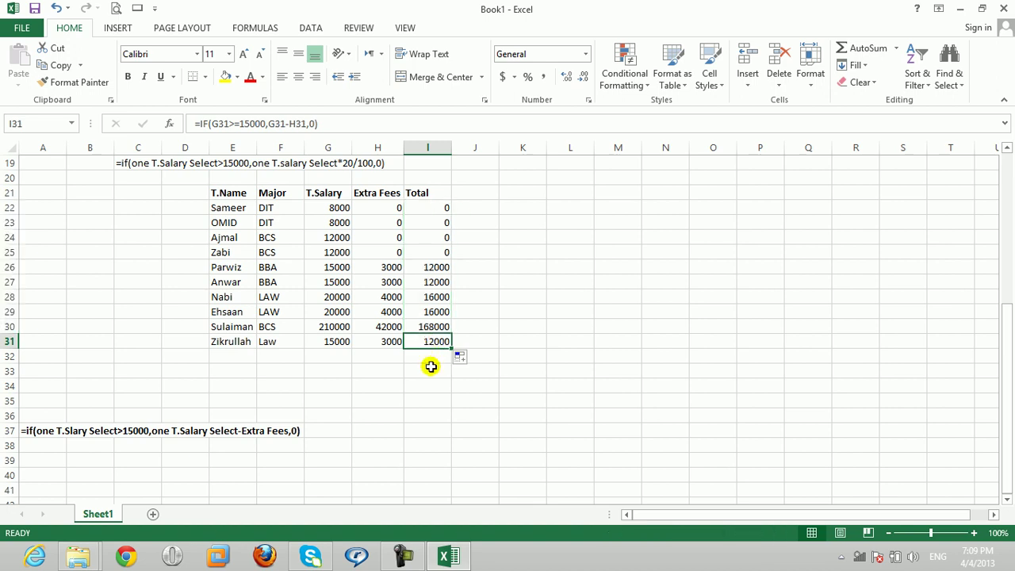
{"action": "left_click", "coordinate": [385, 356]}
{"action": "left_click", "coordinate": [335, 341]}
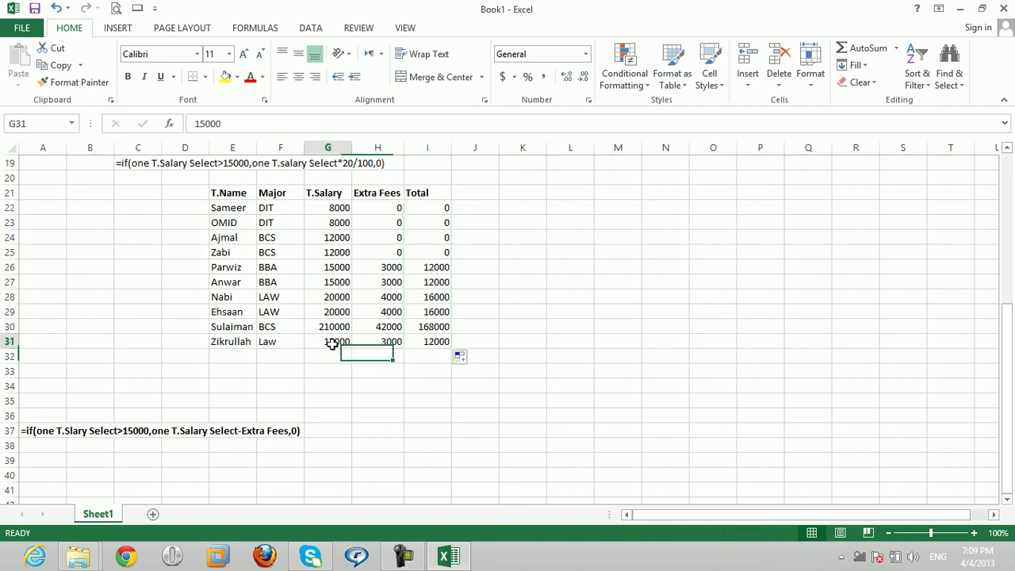
{"action": "left_click", "coordinate": [389, 342]}
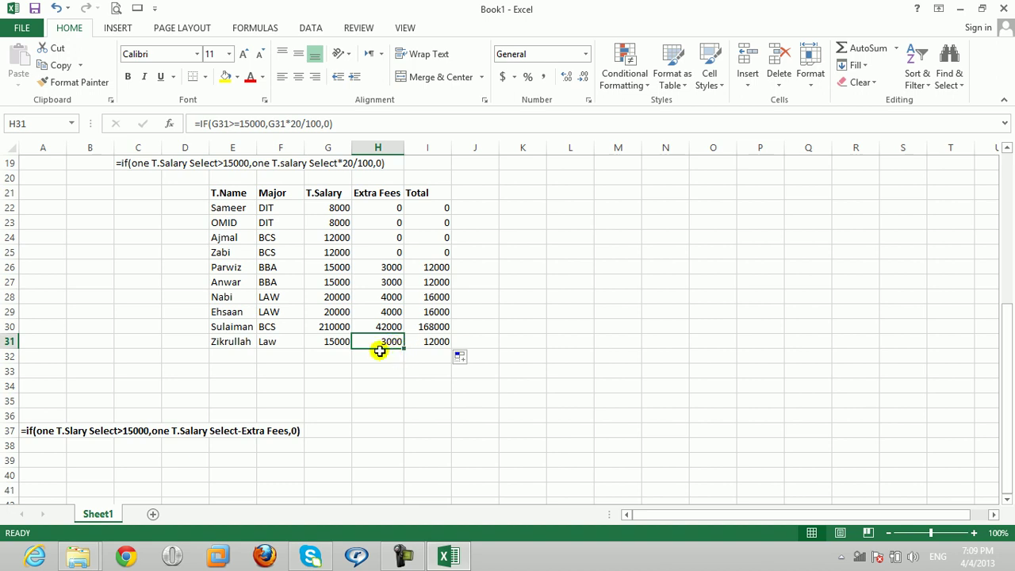
{"action": "left_click", "coordinate": [432, 341]}
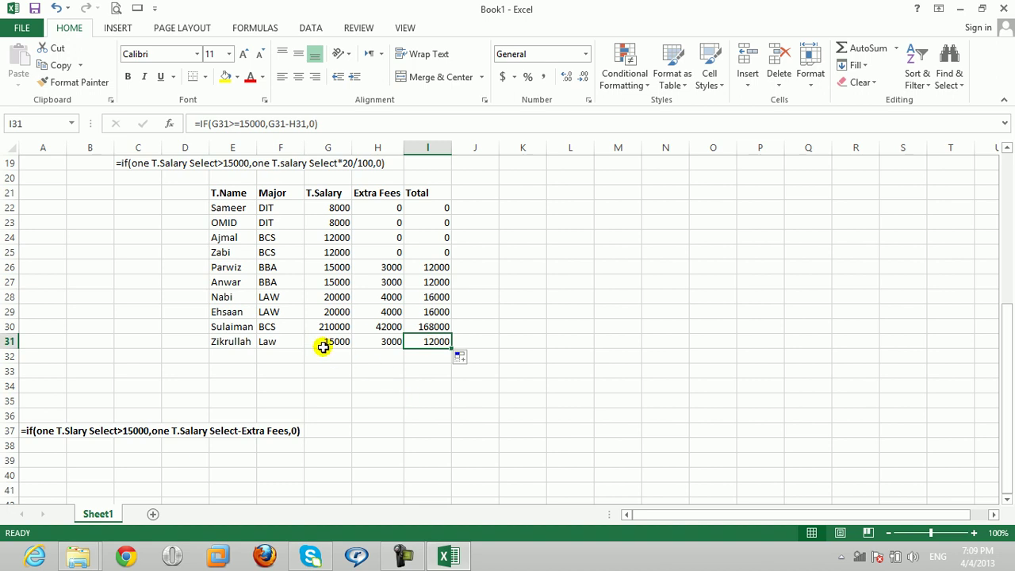
- Move the T.Name, Major and T.Salary block down so it starts at row 41
{"action": "left_click_drag", "start_coordinate": [215, 193], "coordinate": [337, 297]}
{"action": "left_click_drag", "start_coordinate": [302, 186], "coordinate": [277, 489]}
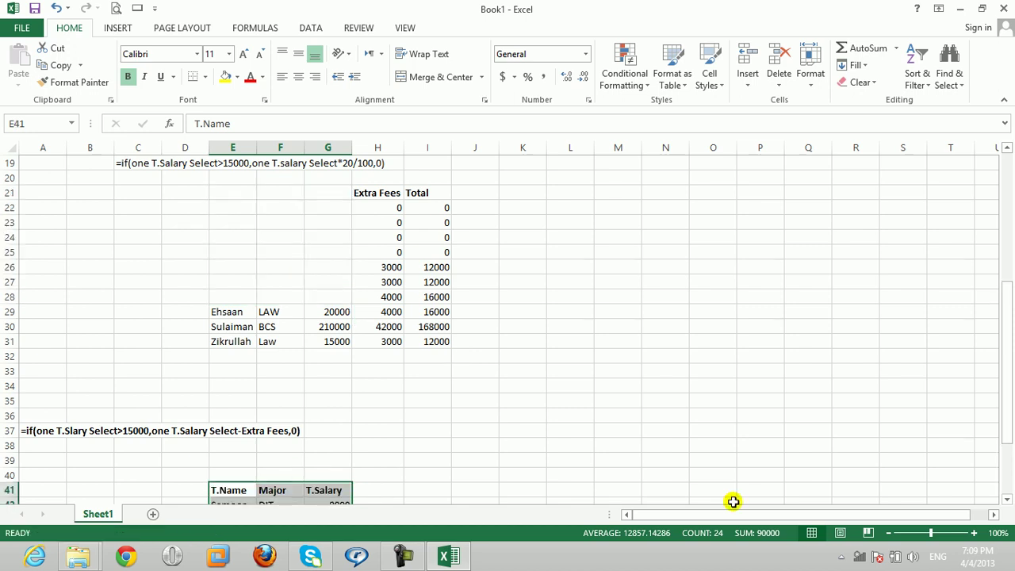
{"action": "scroll", "coordinate": [1005, 499], "scroll_direction": "down", "scroll_amount": 1}
{"action": "scroll", "coordinate": [1005, 499], "scroll_direction": "down", "scroll_amount": 1}
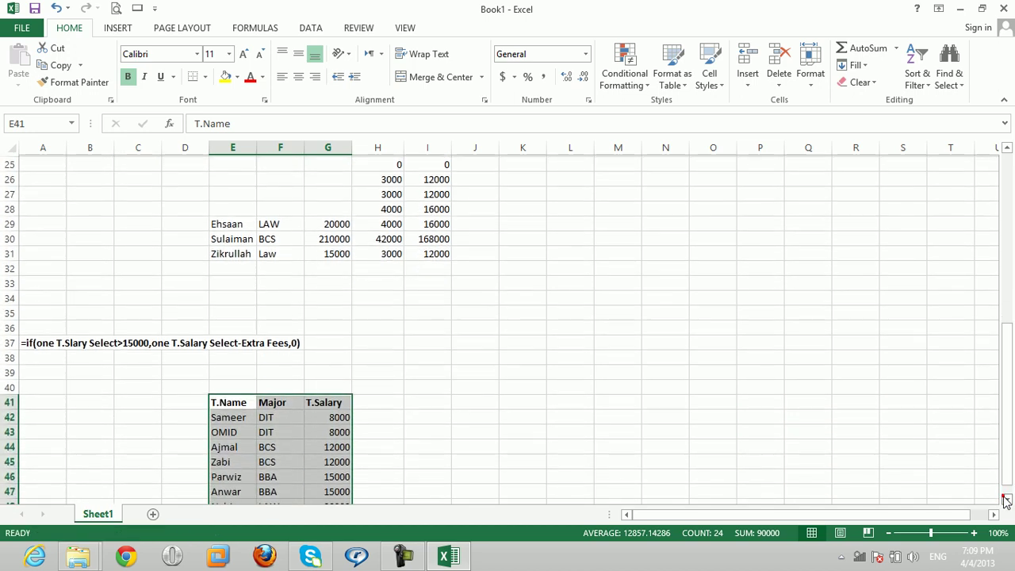
{"action": "scroll", "coordinate": [1005, 499], "scroll_direction": "down", "scroll_amount": 1}
{"action": "scroll", "coordinate": [1005, 499], "scroll_direction": "down", "scroll_amount": 1}
{"action": "scroll", "coordinate": [1005, 500], "scroll_direction": "down", "scroll_amount": 2}
{"action": "scroll", "coordinate": [1005, 499], "scroll_direction": "down", "scroll_amount": 1}
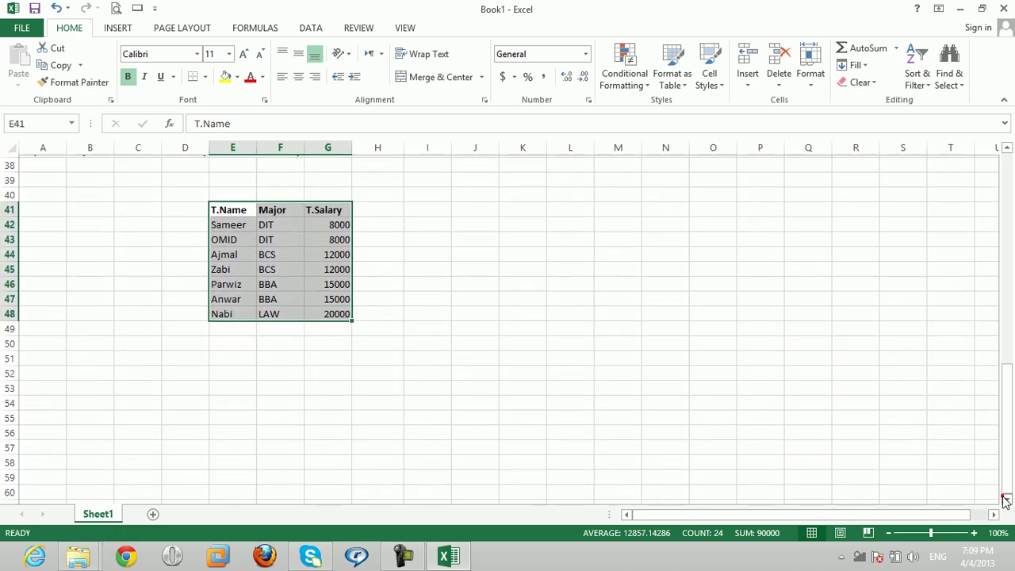
{"action": "left_click", "coordinate": [179, 161]}
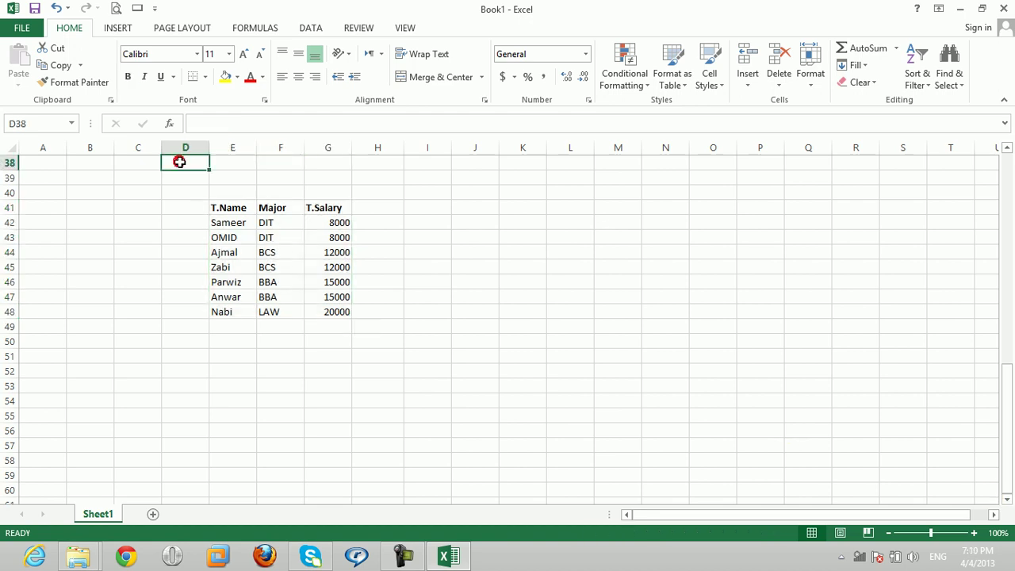
{"action": "left_click", "coordinate": [232, 174]}
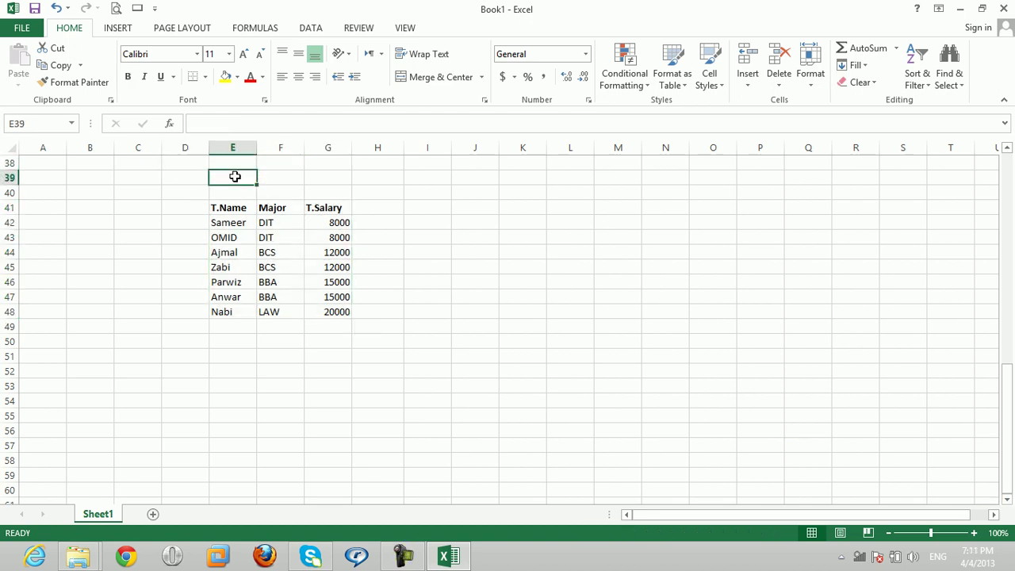
{"action": "left_click", "coordinate": [194, 166]}
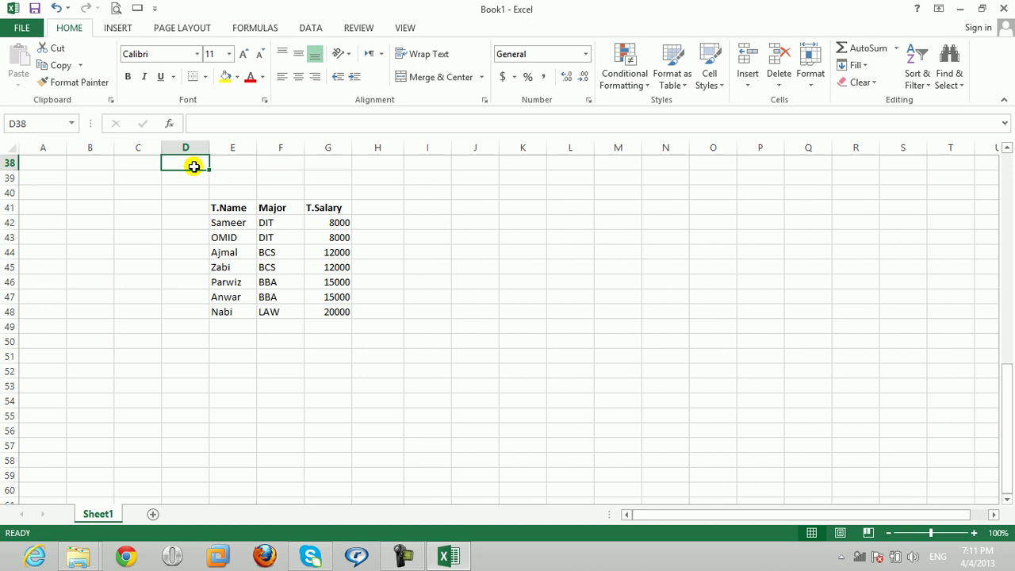
{"action": "left_click", "coordinate": [198, 179]}
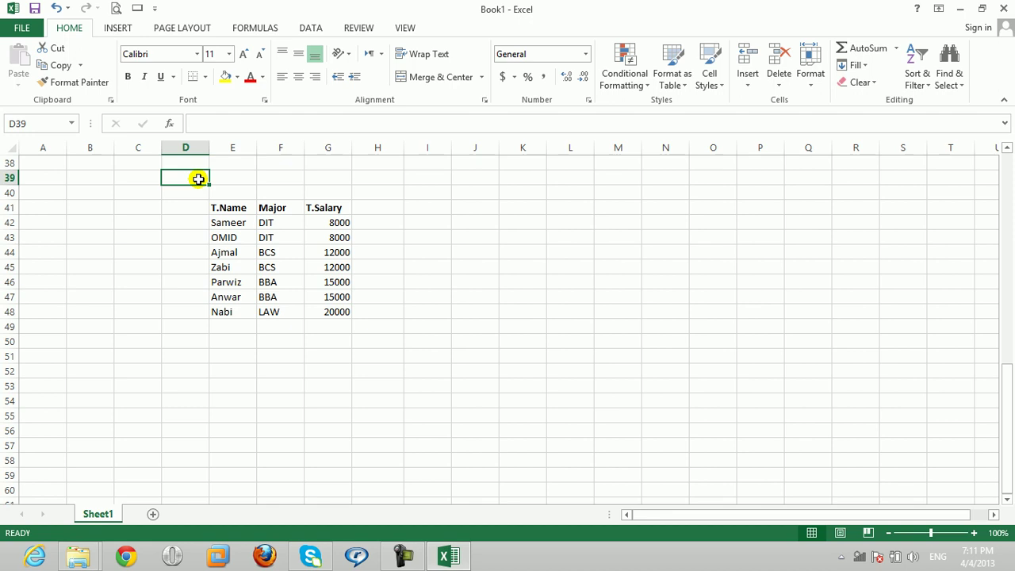
- Enter the 'Extra Fees' header in H41 beside T.Salary
{"action": "left_click", "coordinate": [366, 208]}
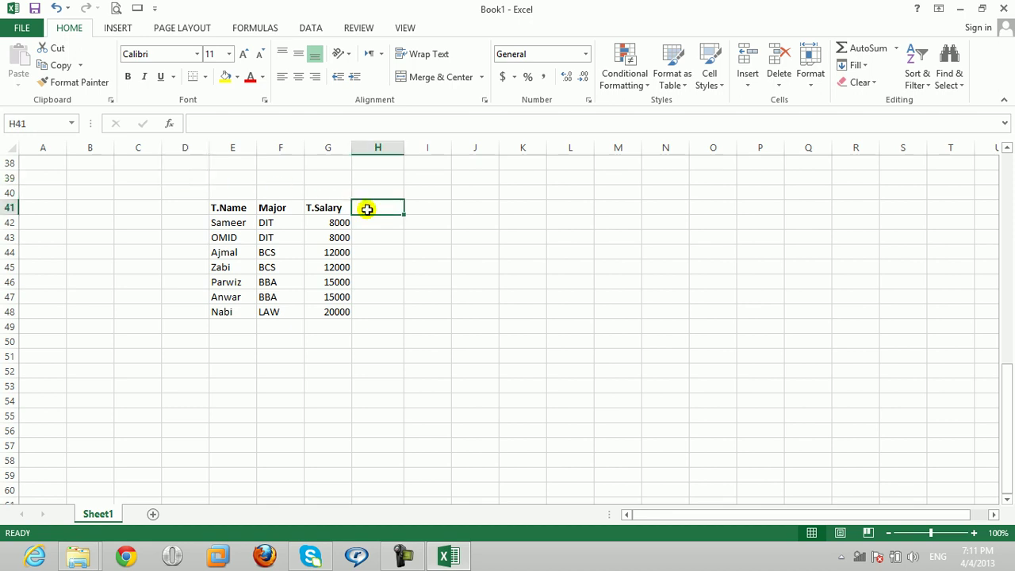
{"action": "type", "text": "Extra Fees"}
{"action": "key", "text": "Up"}
{"action": "key", "text": "Left"}
{"action": "key", "text": "Left"}
{"action": "key", "text": "Left"}
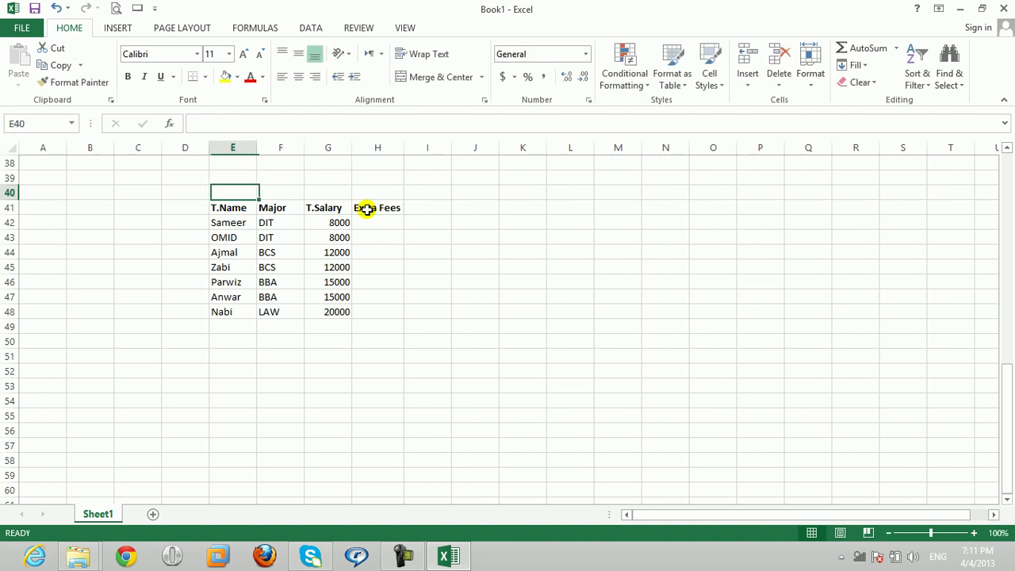
{"action": "key", "text": "Left"}
{"action": "key", "text": "Left"}
{"action": "key", "text": "Up"}
{"action": "key", "text": "Up"}
- Type a text note in C38 of the nested IF: 10/100 over 15000, 20/100 over 20000
{"action": "type", "text": "'="}
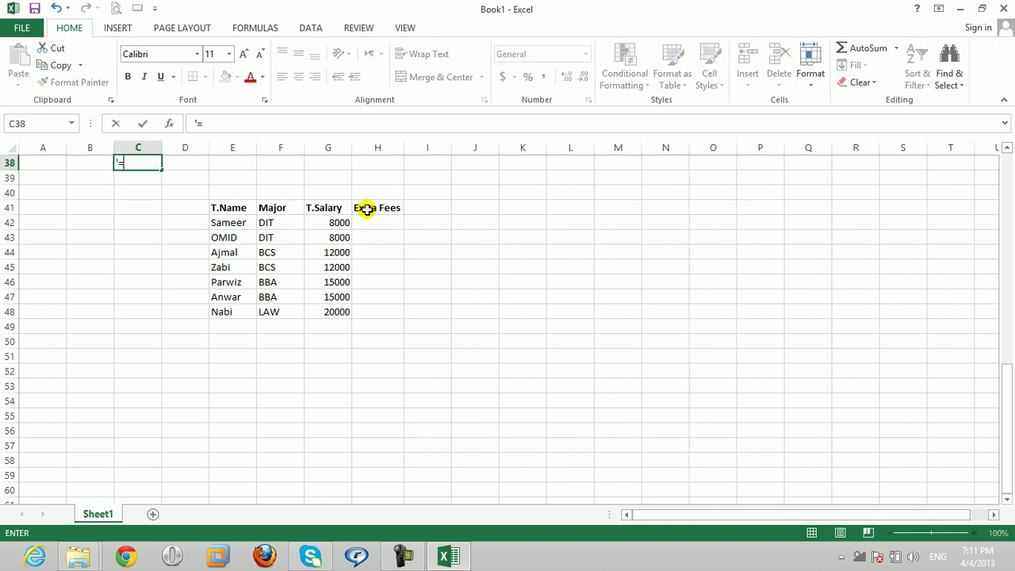
{"action": "type", "text": "if(one T."}
{"action": "type", "text": "Salary Select"}
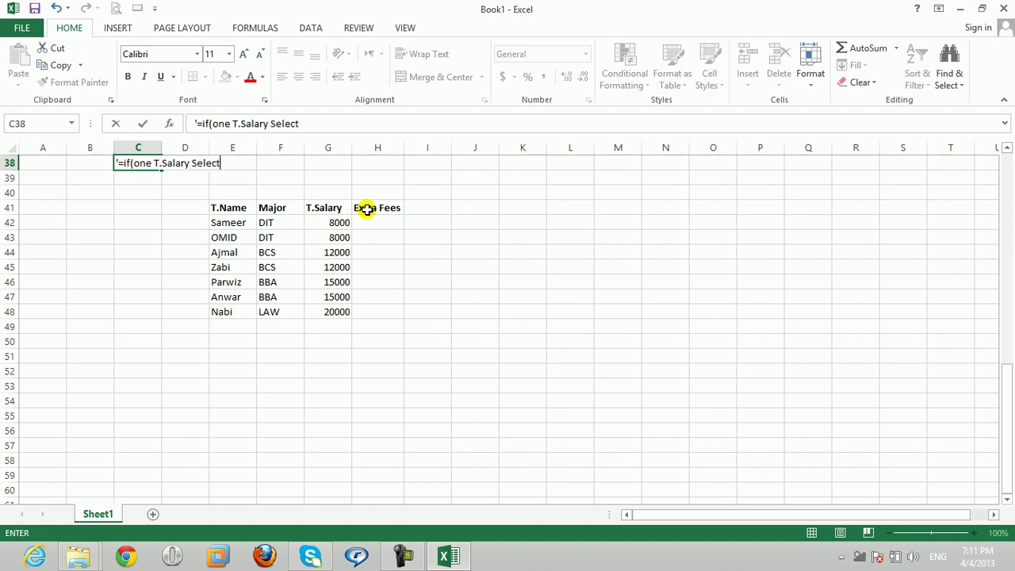
{"action": "type", "text": ">15000,o"}
{"action": "type", "text": "ne Salary Select*"}
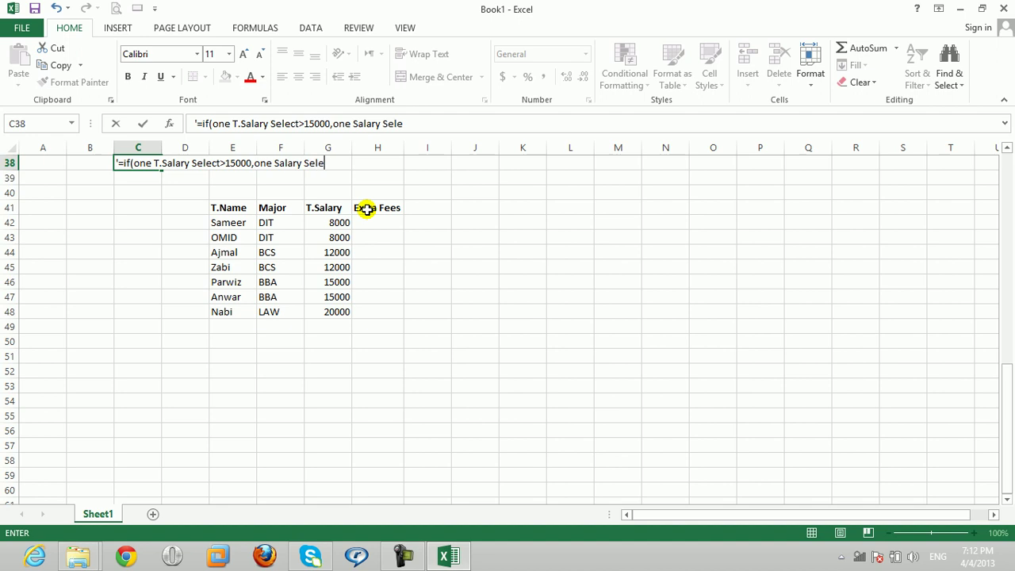
{"action": "type", "text": "2"}
{"action": "key", "text": "BackSpace"}
{"action": "key", "text": "BackSpace"}
{"action": "type", "text": "/100,if"}
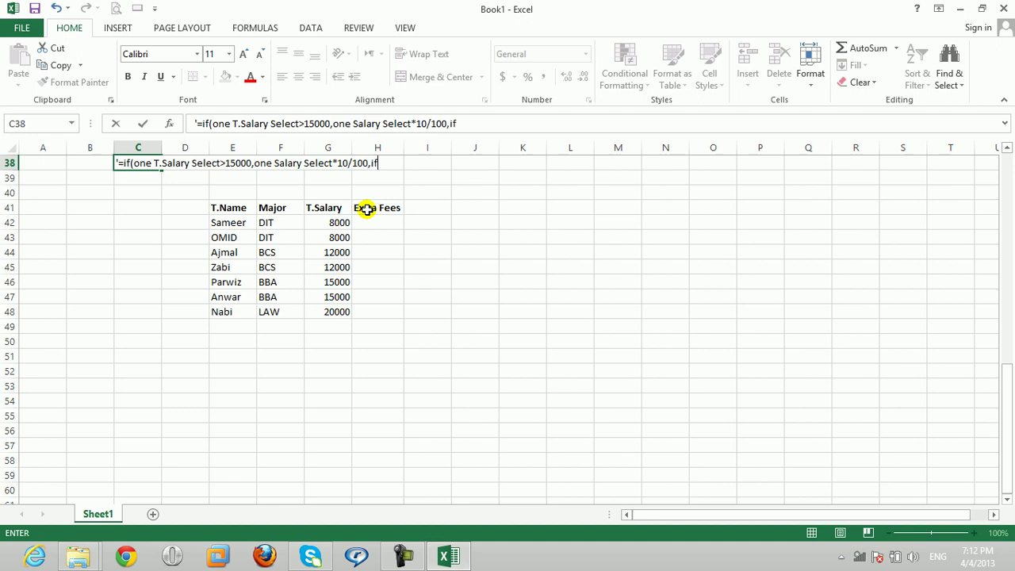
{"action": "type", "text": "(one T."}
{"action": "type", "text": "Salary Select>"}
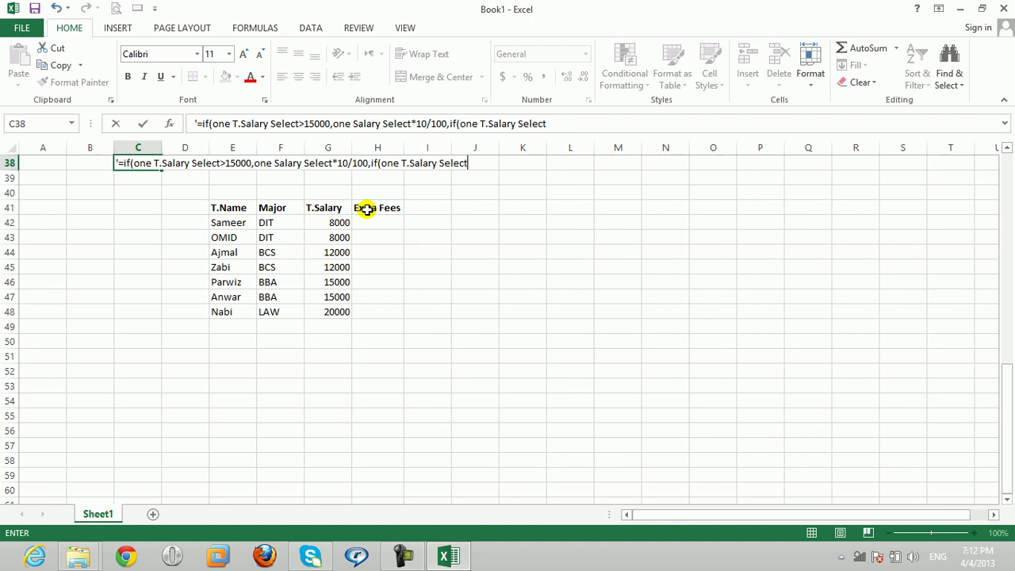
{"action": "type", "text": "20000,on"}
{"action": "type", "text": "e T.S"}
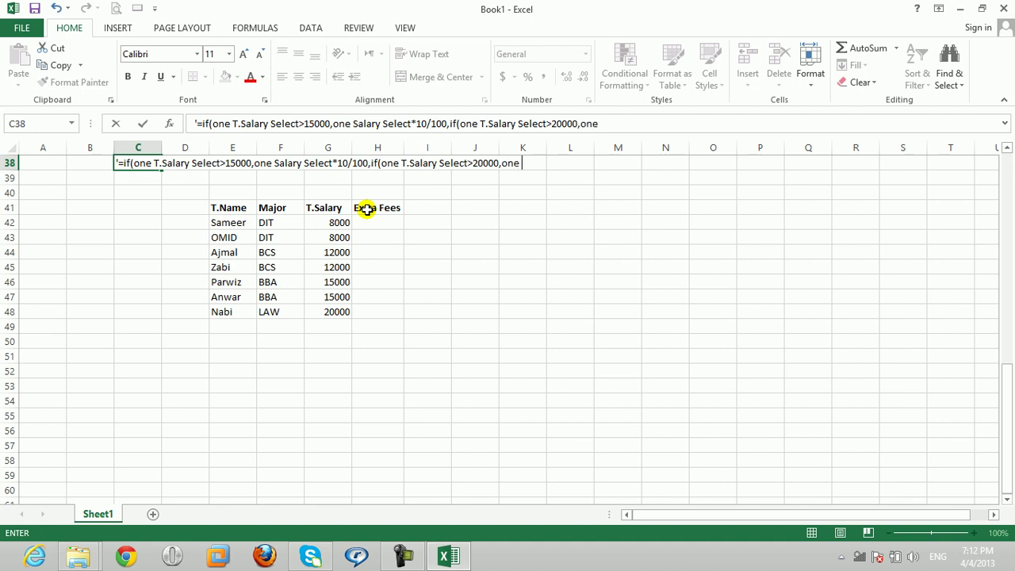
{"action": "type", "text": "alary Select*"}
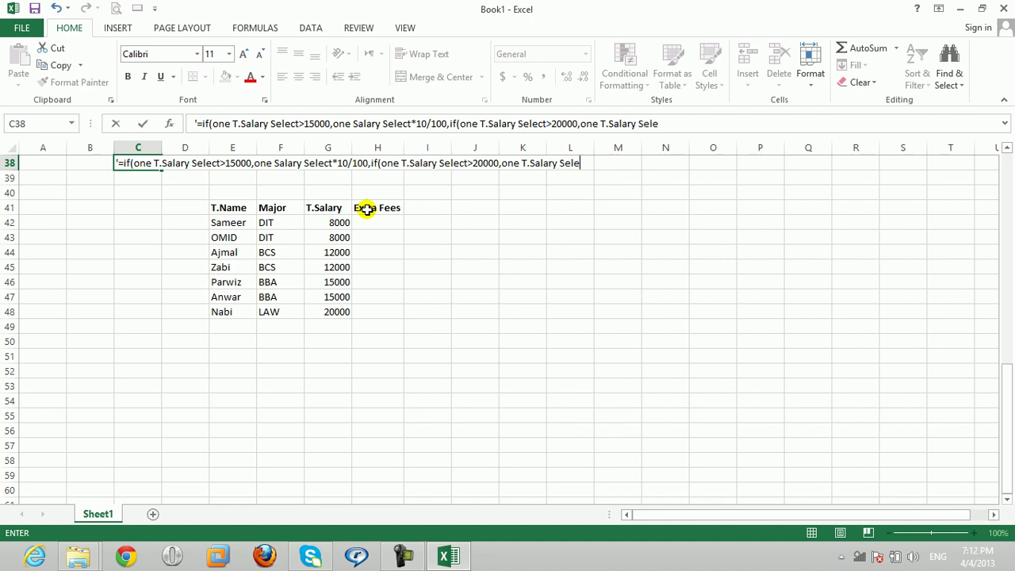
{"action": "type", "text": "20/1"}
{"action": "type", "text": "00,0"}
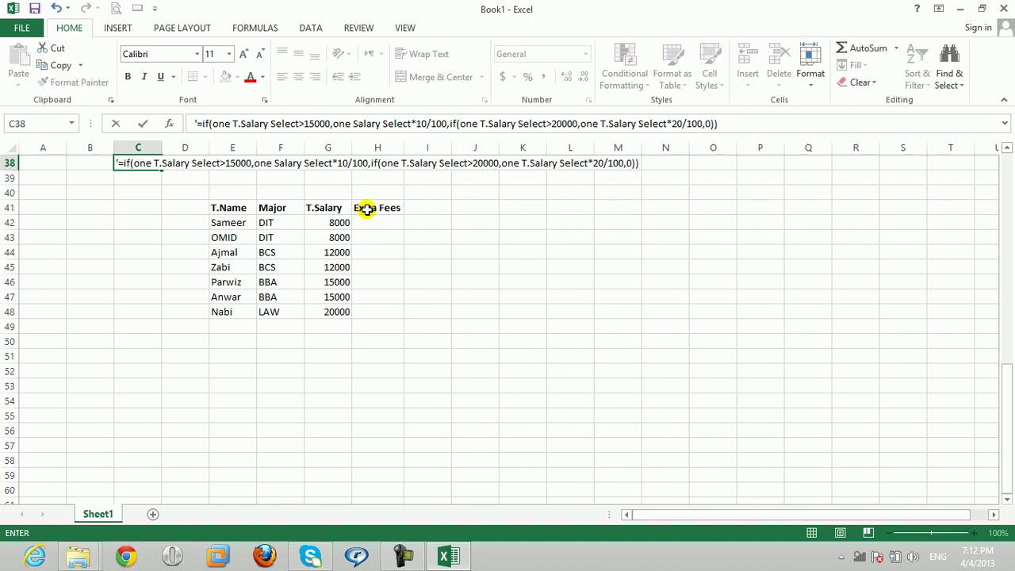
{"action": "key", "text": "Left"}
{"action": "key", "text": "Right"}
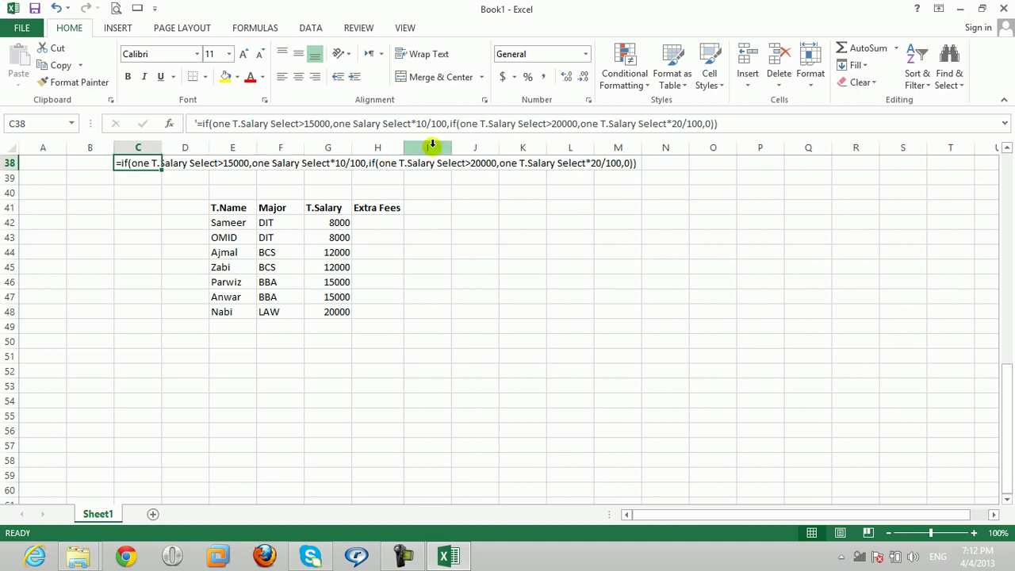
- Reopen the C38 note for editing just after the second 'one'
{"action": "left_click", "coordinate": [297, 163]}
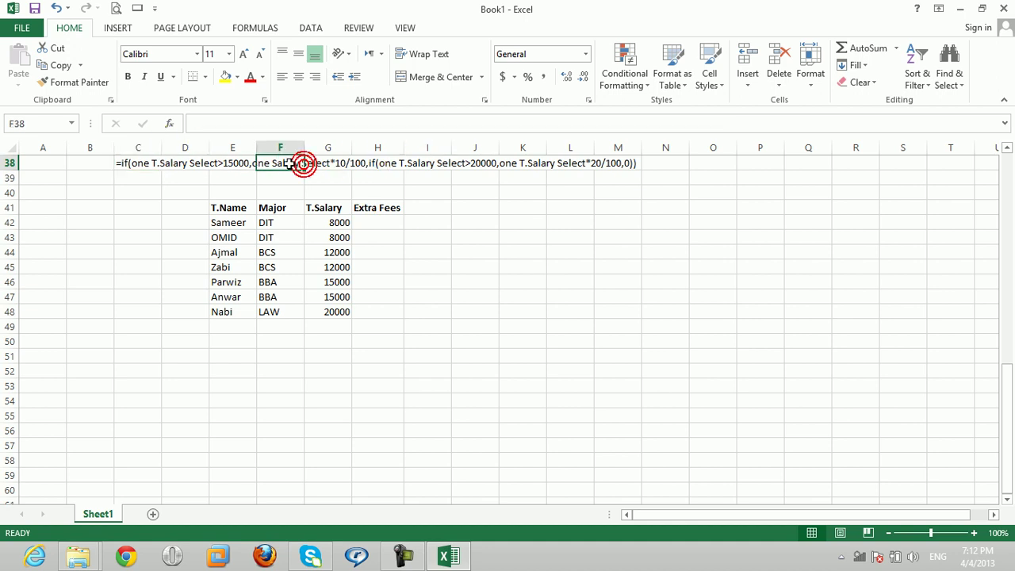
{"action": "double_click", "coordinate": [272, 163]}
{"action": "double_click", "coordinate": [157, 163]}
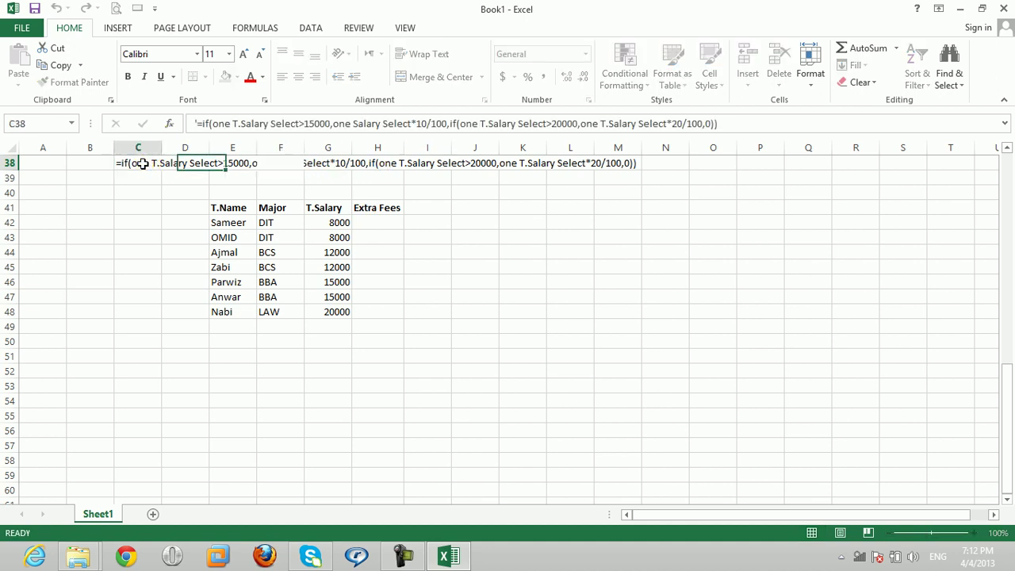
{"action": "double_click", "coordinate": [142, 163]}
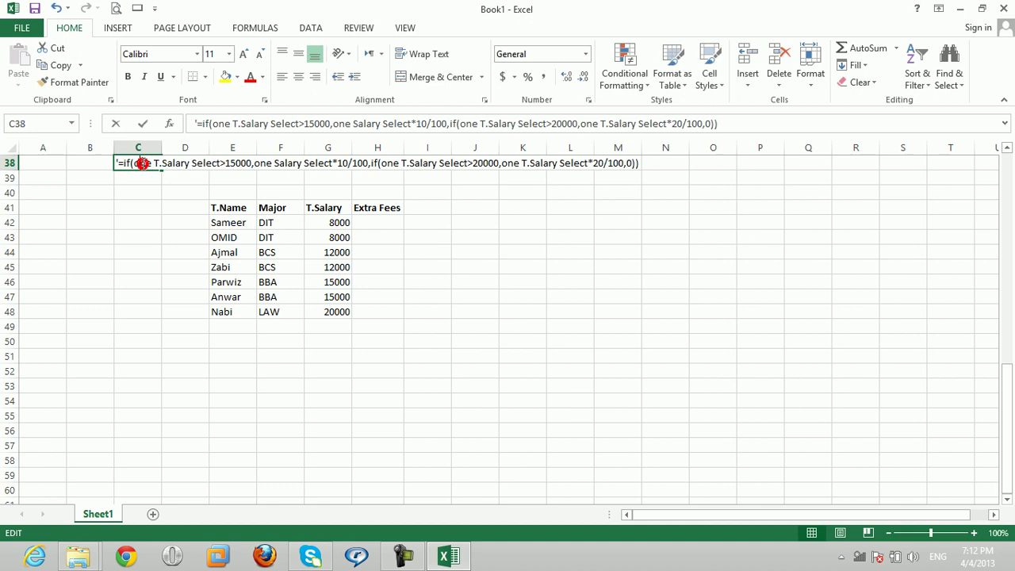
{"action": "left_click", "coordinate": [271, 165]}
- Insert 'T.' into the note, then begin H42 with =if(G42>15000,G42*
{"action": "type", "text": "T."}
{"action": "left_click", "coordinate": [370, 227]}
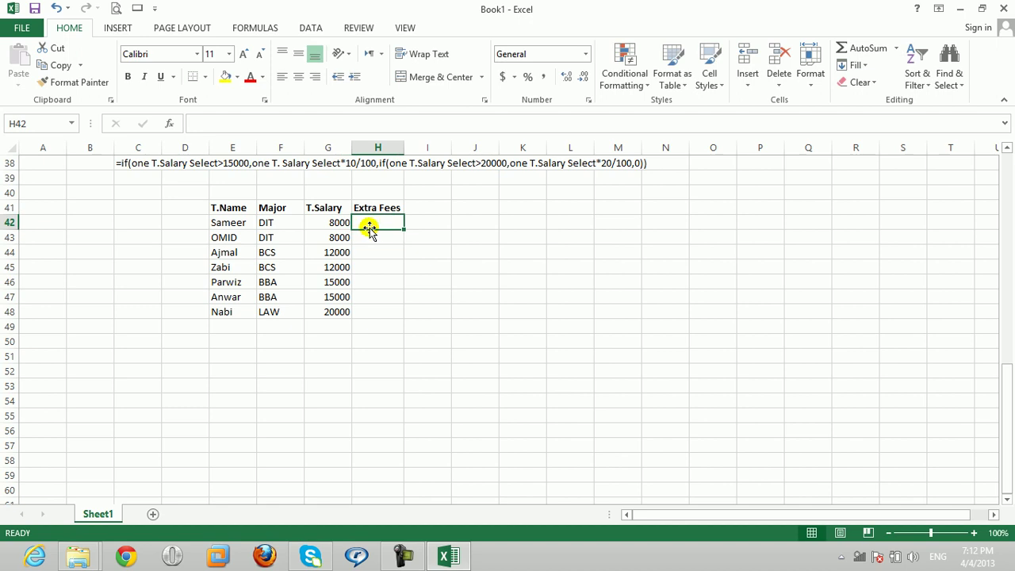
{"action": "type", "text": "="}
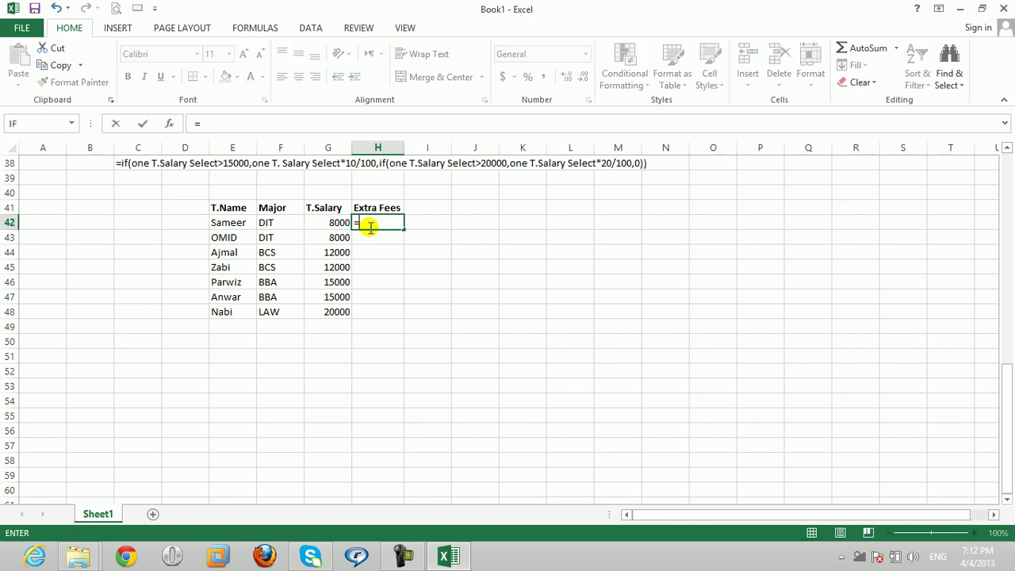
{"action": "type", "text": "if"}
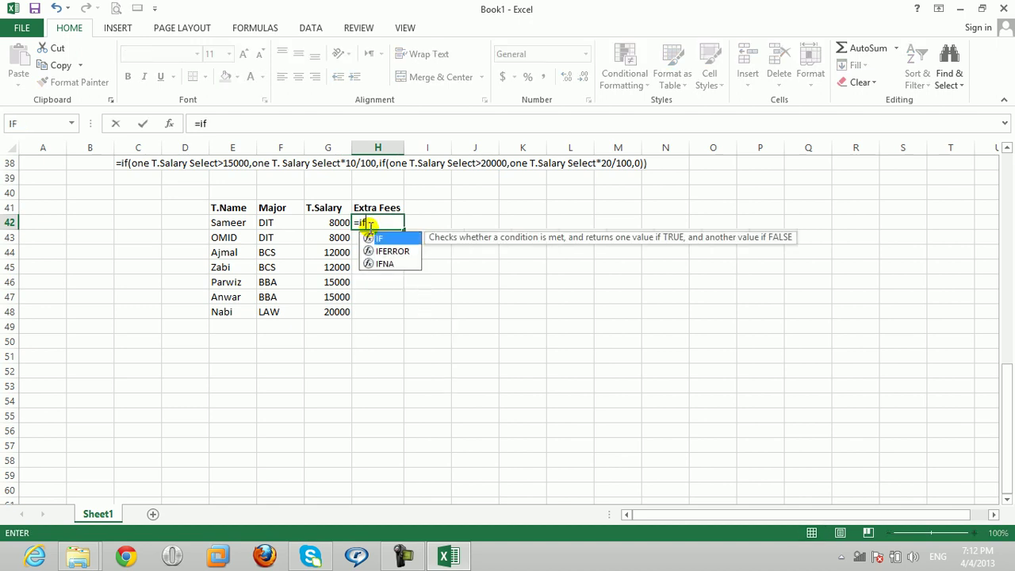
{"action": "type", "text": "("}
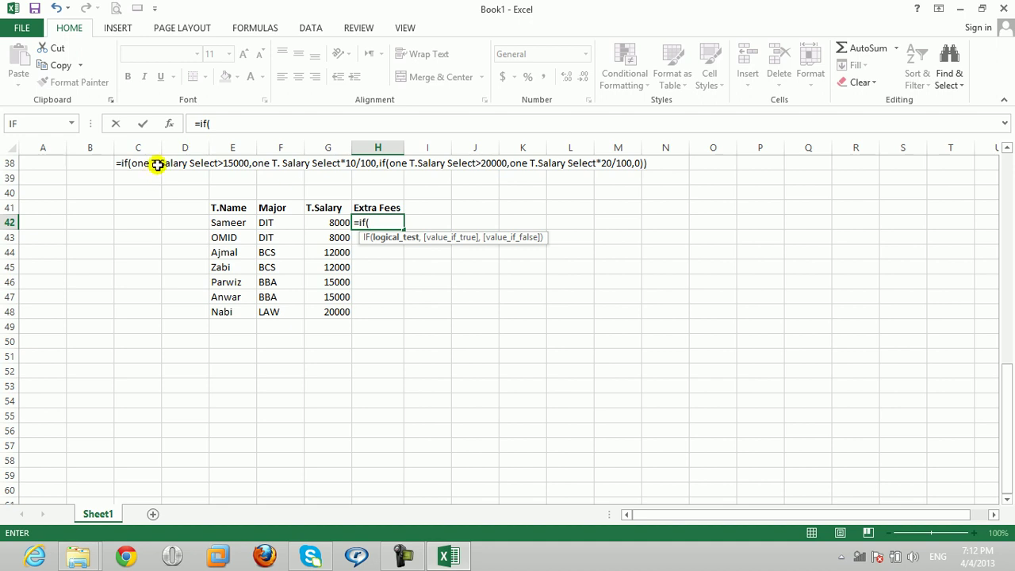
{"action": "left_click", "coordinate": [314, 224]}
{"action": "type", "text": ">15"}
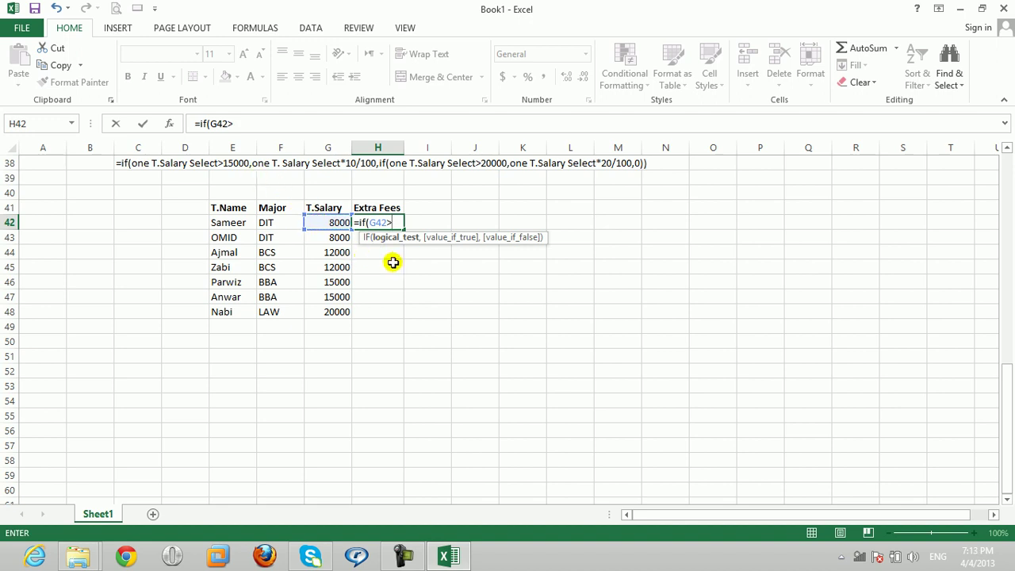
{"action": "type", "text": "000"}
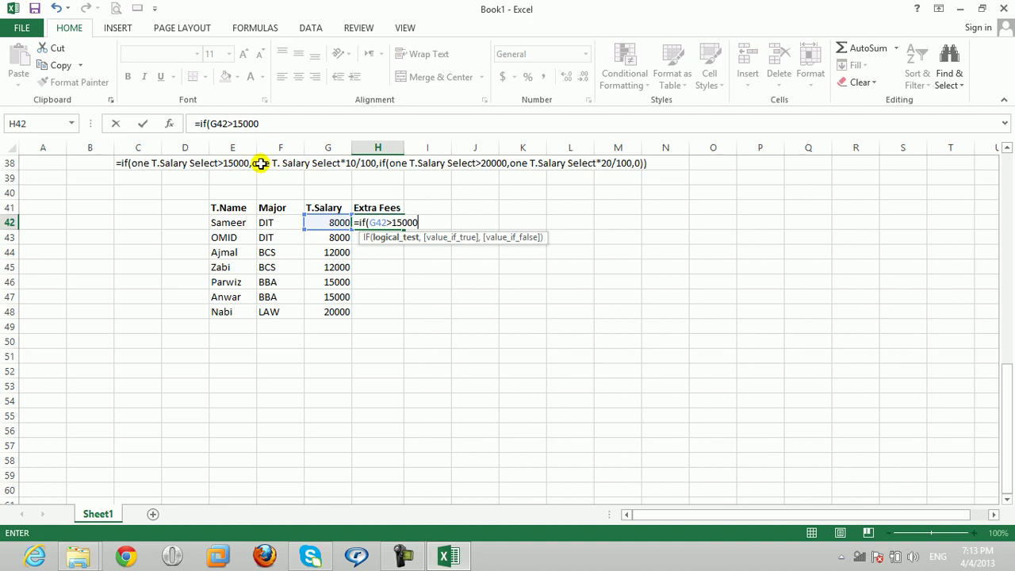
{"action": "type", "text": ","}
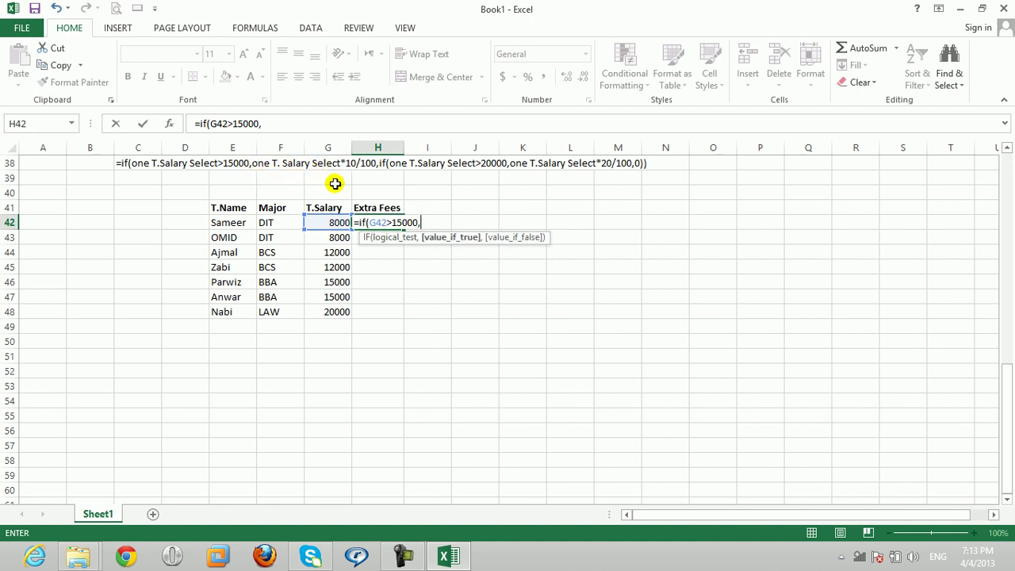
{"action": "left_click", "coordinate": [333, 223]}
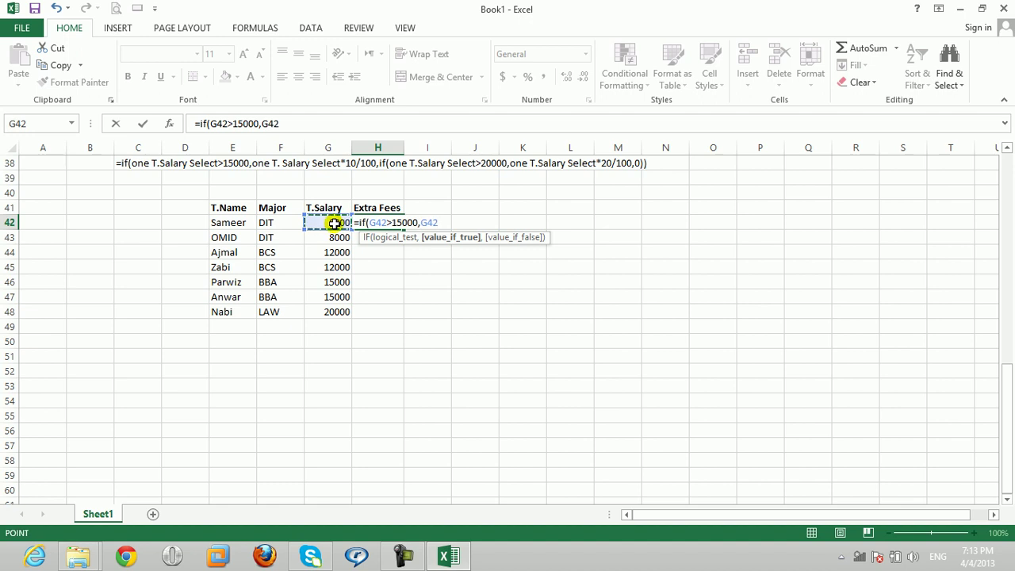
{"action": "type", "text": "*"}
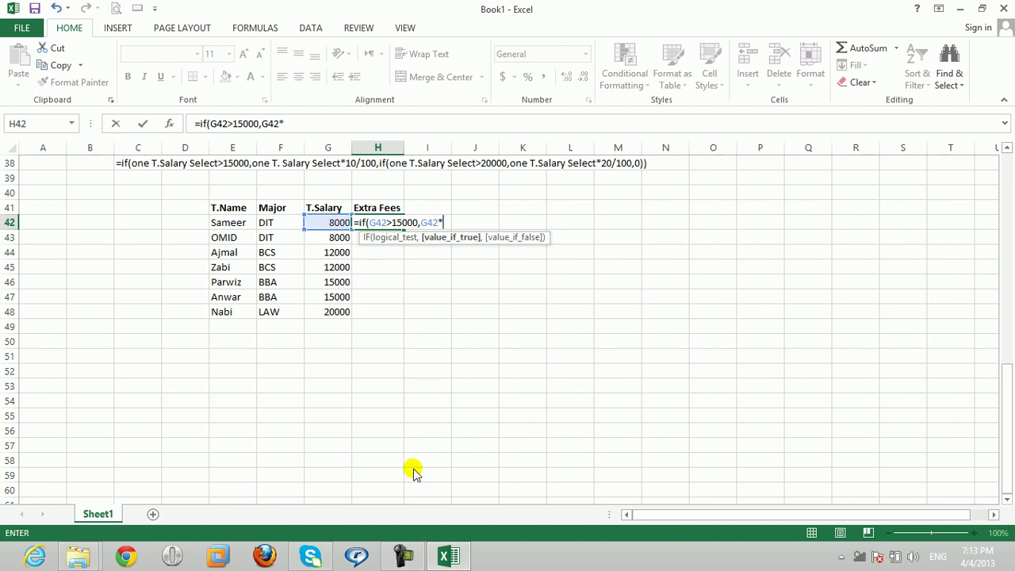
- Correct the rate to G42*10/100 and open the nested IF in H42
{"action": "left_click", "coordinate": [403, 558]}
{"action": "left_click", "coordinate": [404, 557]}
{"action": "key", "text": "BackSpace"}
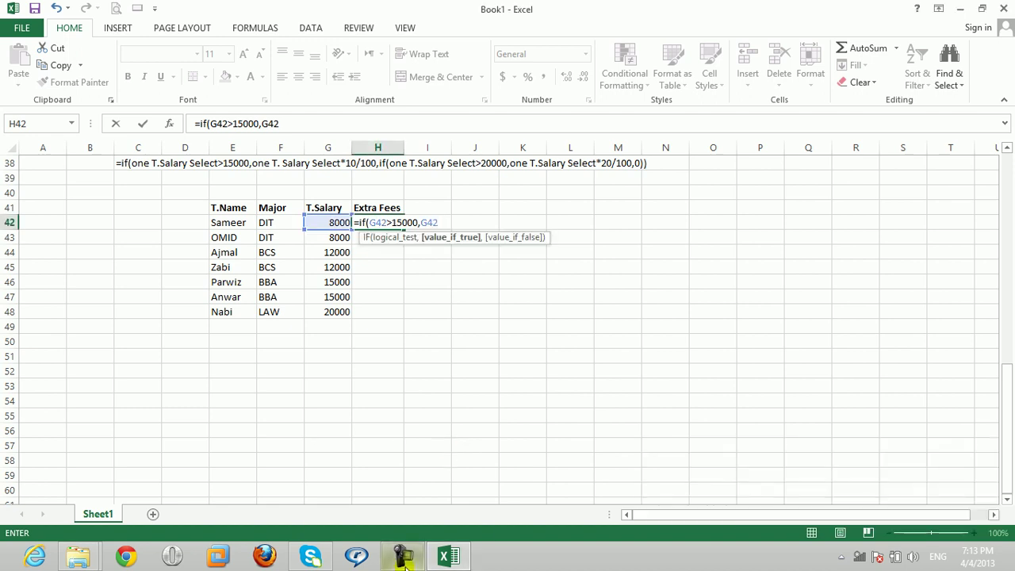
{"action": "type", "text": "*"}
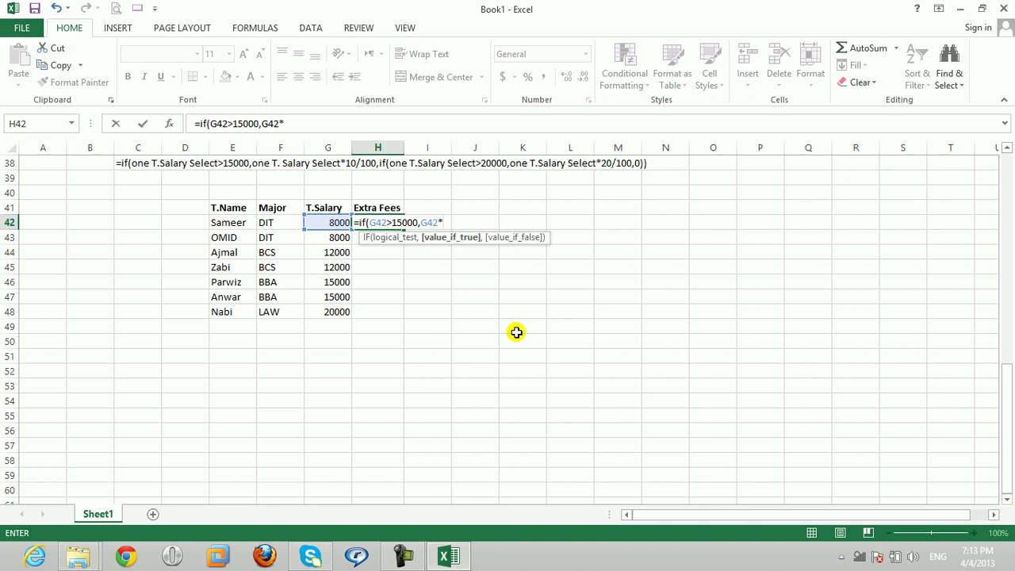
{"action": "type", "text": "20/100"}
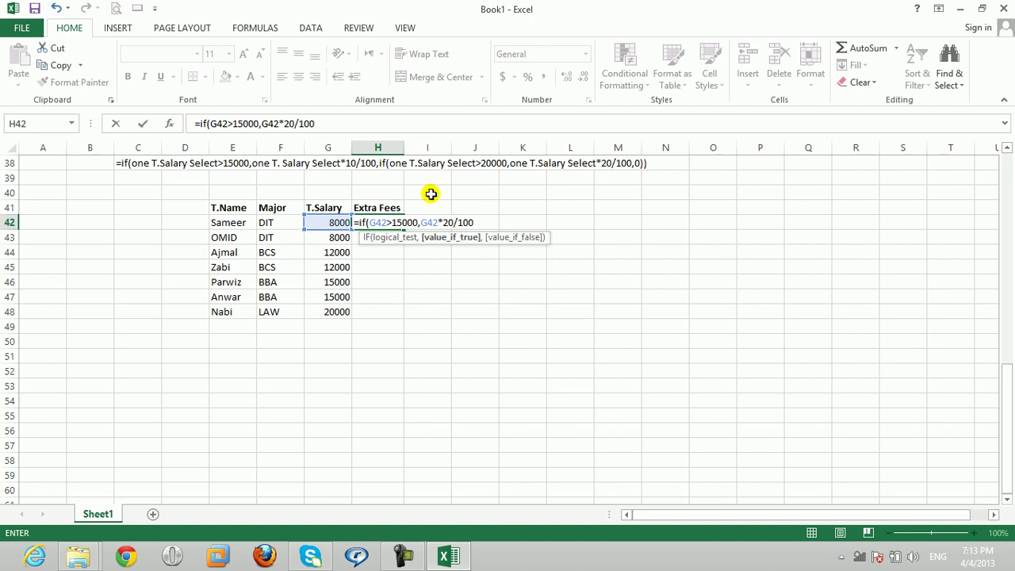
{"action": "key", "text": "BackSpace"}
{"action": "key", "text": "BackSpace"}
{"action": "key", "text": "BackSpace"}
{"action": "key", "text": "BackSpace"}
{"action": "key", "text": "BackSpace"}
{"action": "key", "text": "BackSpace"}
{"action": "type", "text": "10"}
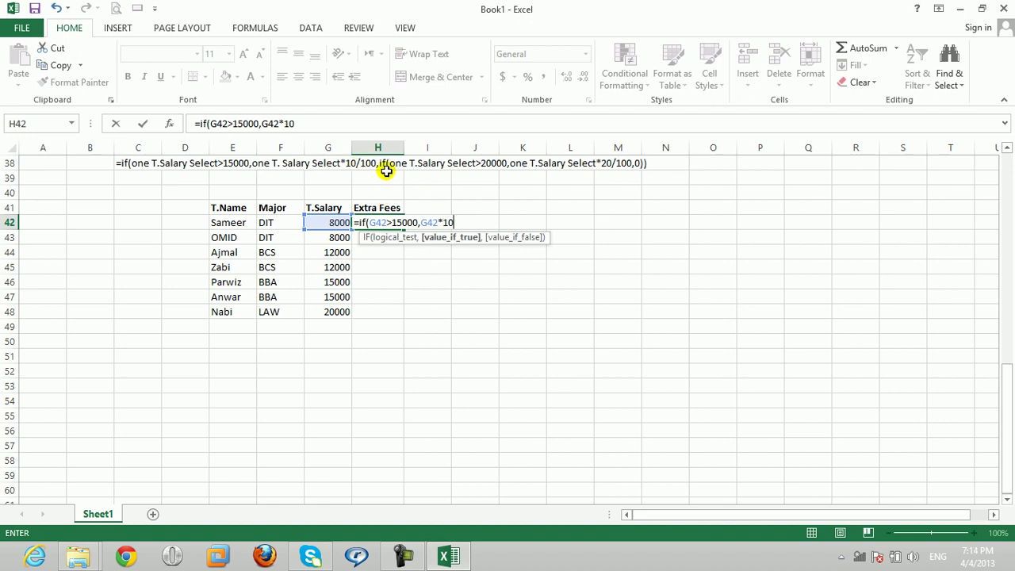
{"action": "type", "text": "/100,if("}
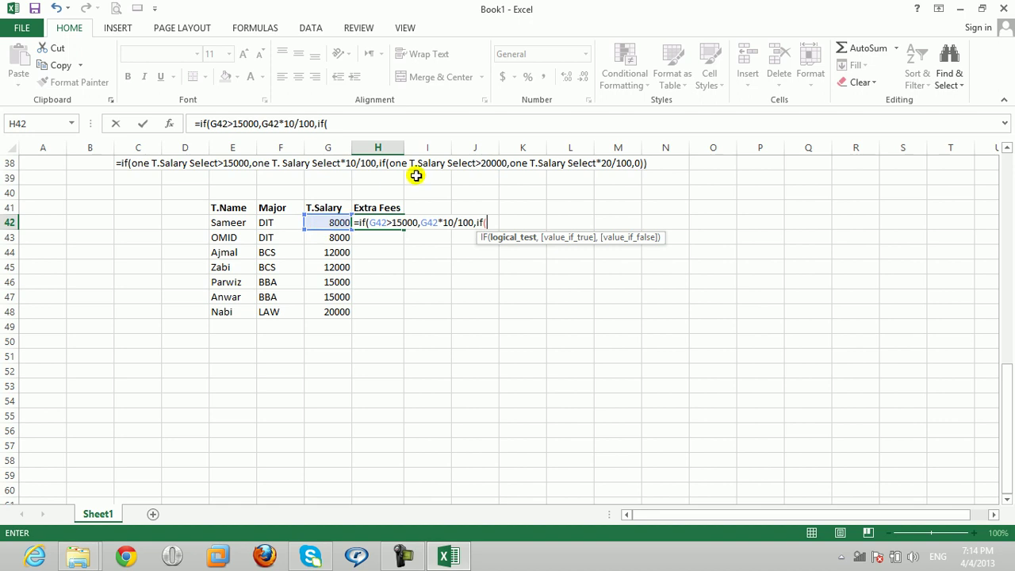
- Finish H42 with the G42>20000 test, G42*20/100, else 0, and commit it
{"action": "left_click", "coordinate": [337, 222]}
{"action": "type", "text": ">20000"}
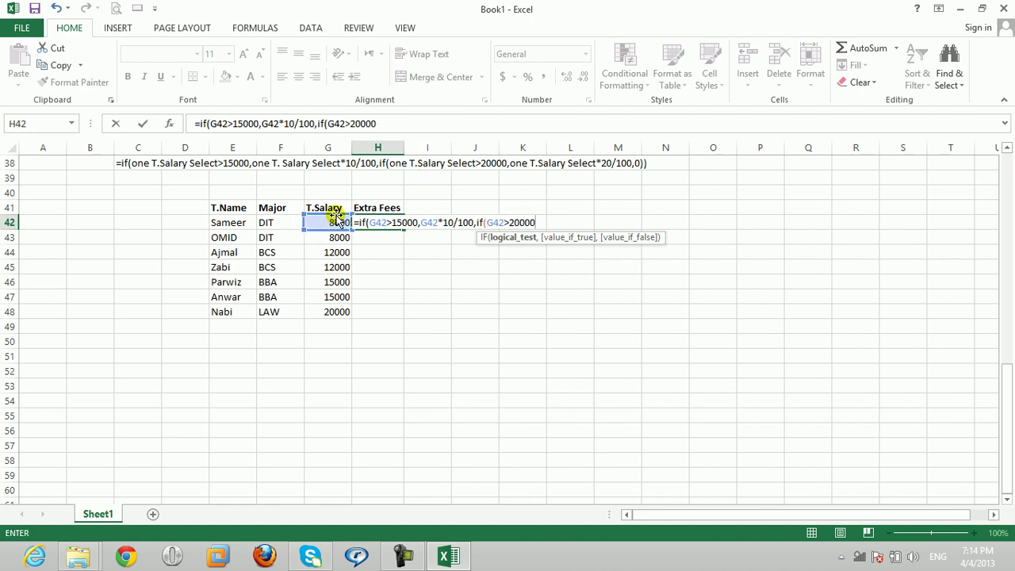
{"action": "type", "text": ","}
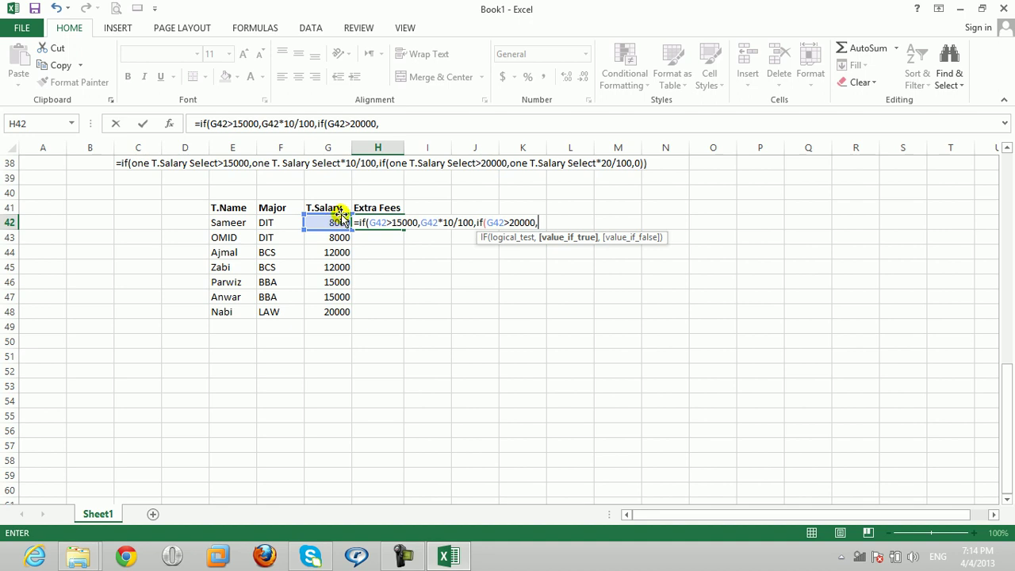
{"action": "left_click", "coordinate": [339, 218]}
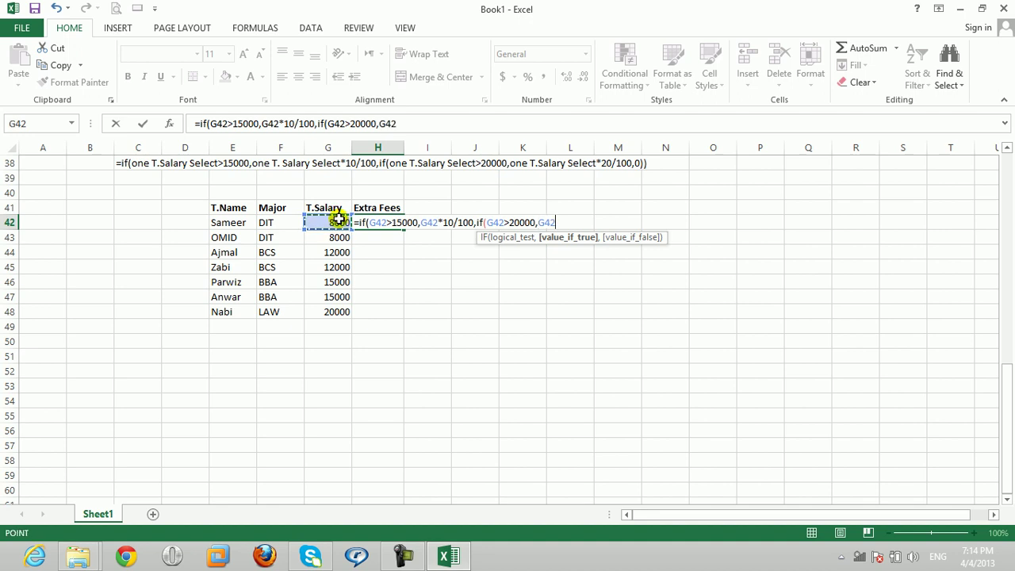
{"action": "type", "text": "*20/100"}
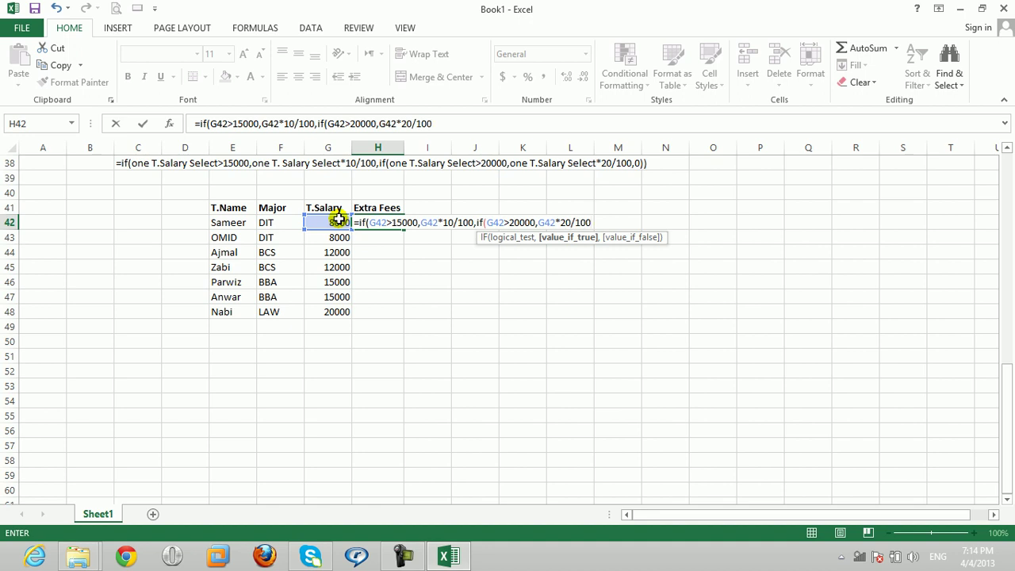
{"action": "type", "text": ","}
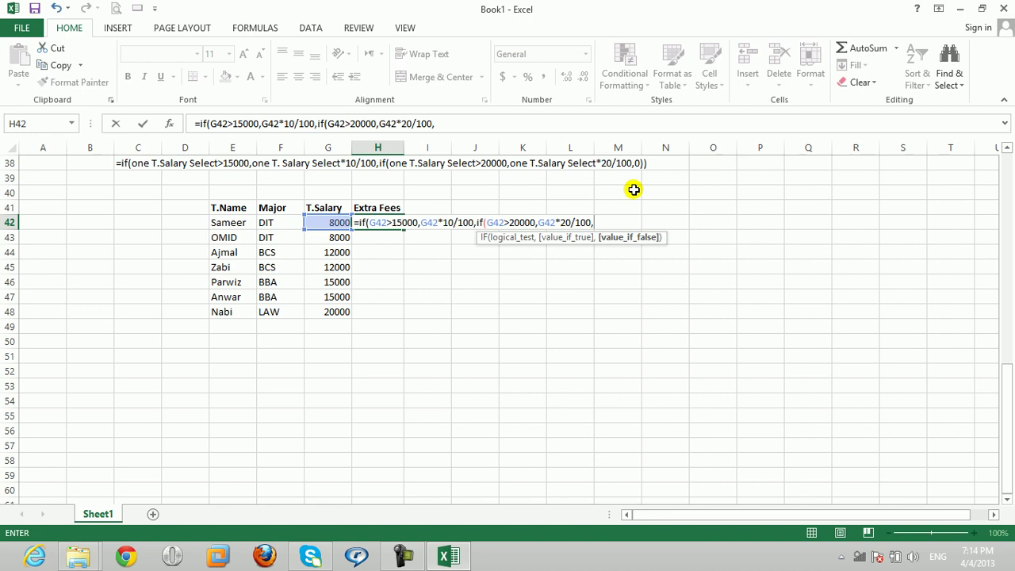
{"action": "type", "text": "0"}
{"action": "type", "text": "))"}
{"action": "key", "text": "Return"}
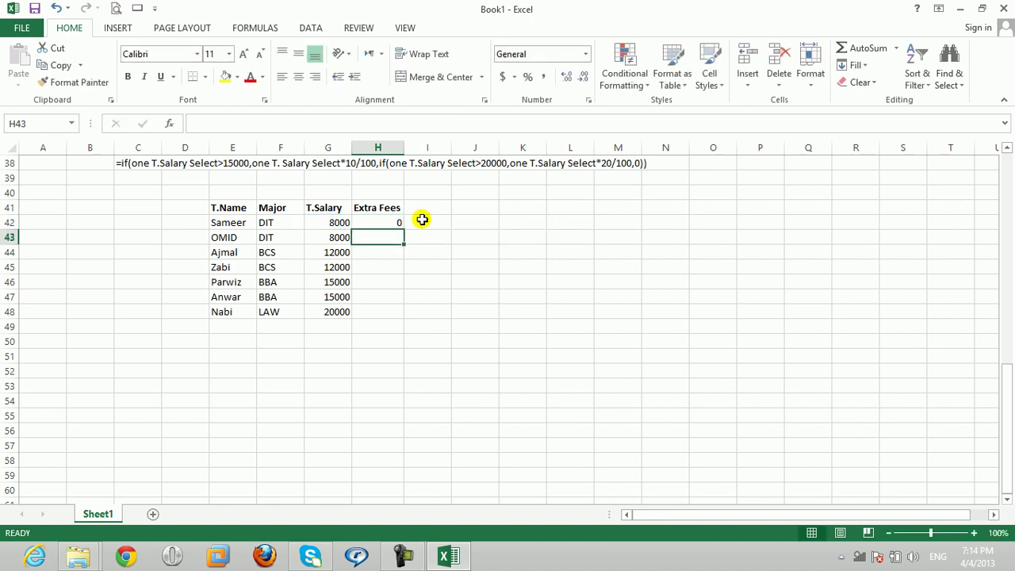
- Fill the H42 formula down to H48 and confirm the 20000 salary gives 2000
{"action": "left_click", "coordinate": [398, 223]}
{"action": "double_click", "coordinate": [403, 229]}
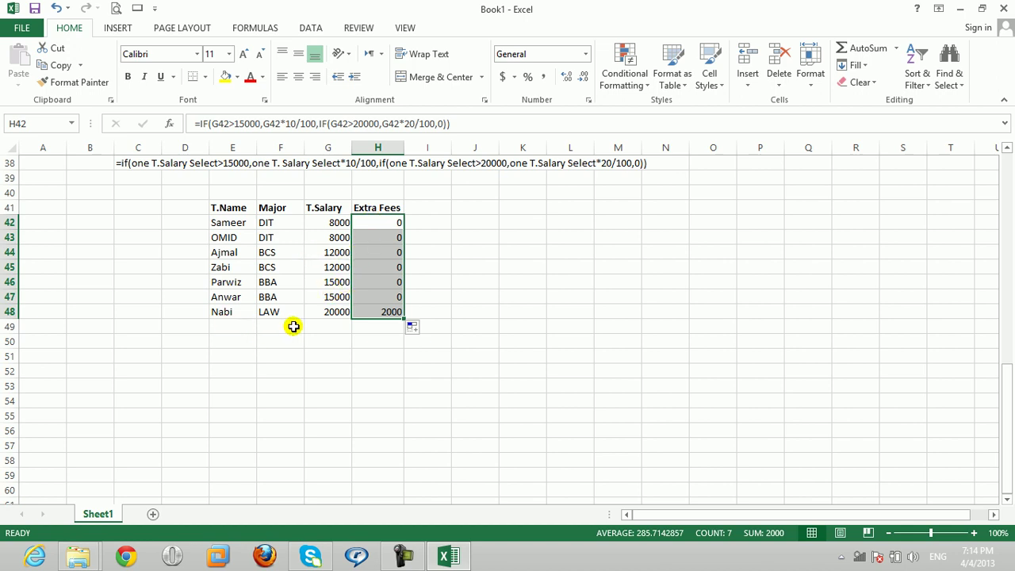
{"action": "left_click", "coordinate": [338, 311]}
{"action": "left_click", "coordinate": [386, 312]}
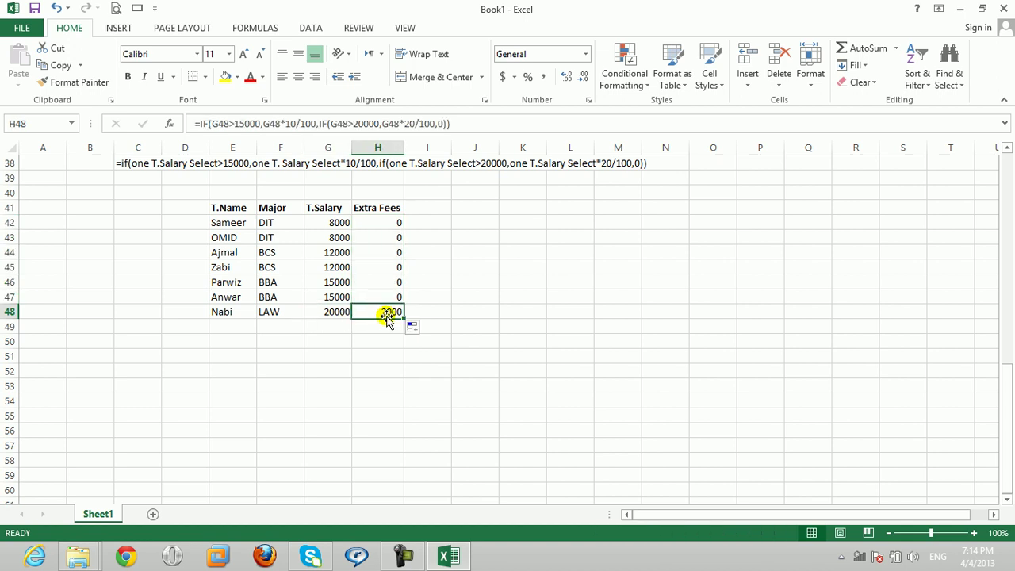
{"action": "left_click", "coordinate": [243, 325]}
{"action": "left_click", "coordinate": [243, 325]}
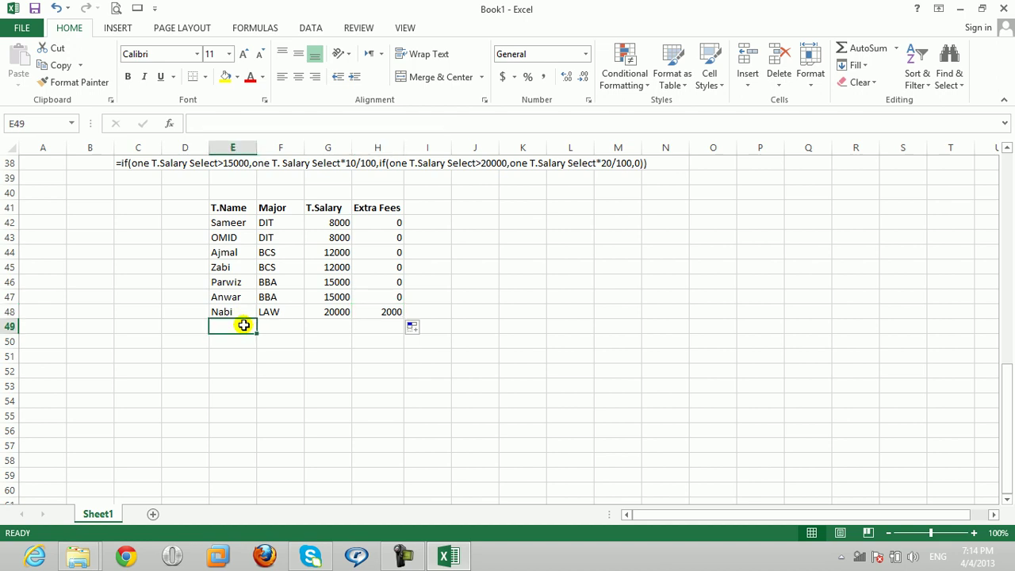
- Add row 49 with an employee's name, major Law and salary 25000
{"action": "type", "text": "Zaib"}
{"action": "key", "text": "BackSpace"}
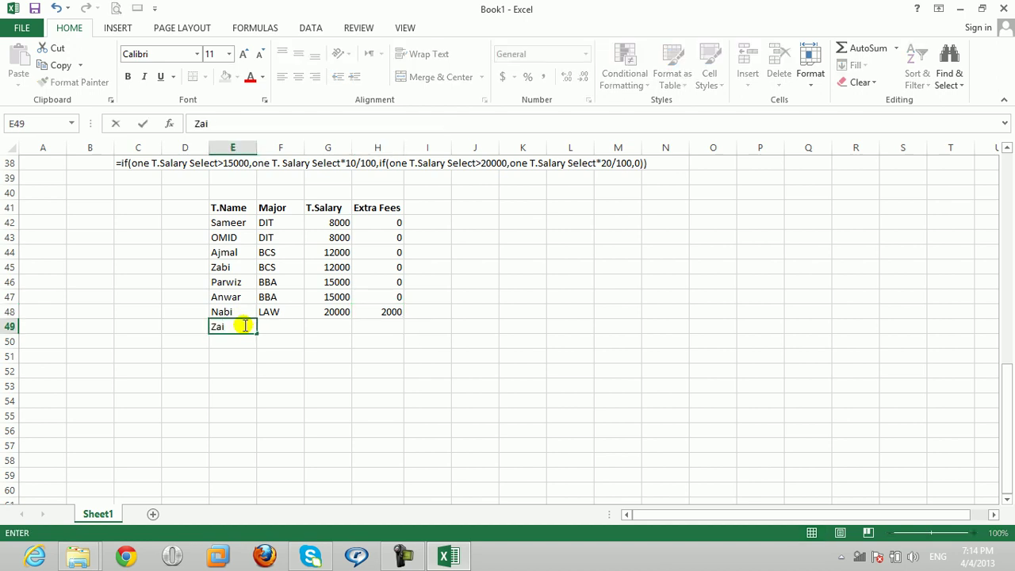
{"action": "key", "text": "BackSpace"}
{"action": "type", "text": "ik"}
{"action": "type", "text": "ullah"}
{"action": "key", "text": "Tab"}
{"action": "type", "text": "Law"}
{"action": "key", "text": "Tab"}
{"action": "type", "text": "25000"}
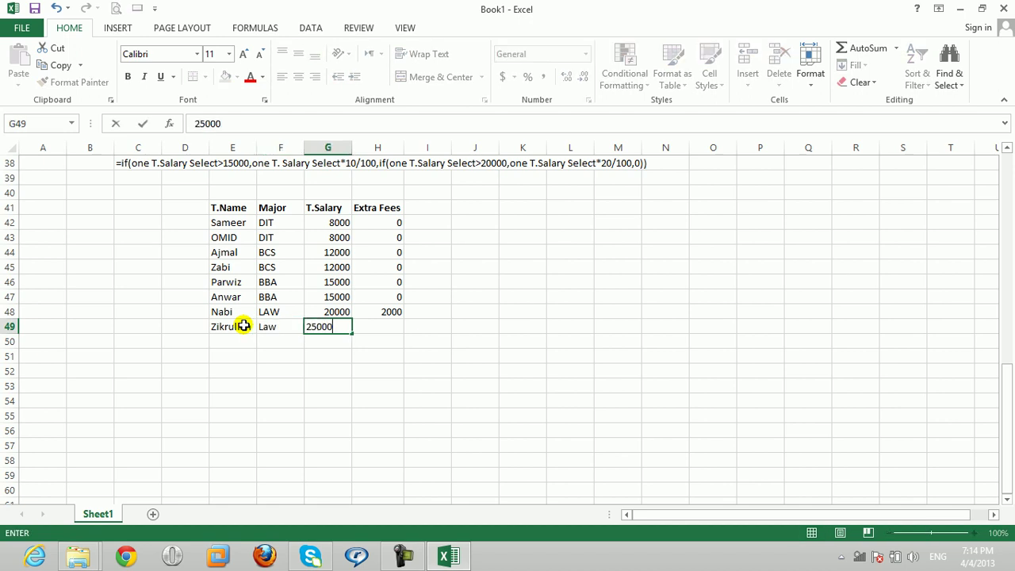
{"action": "key", "text": "Tab"}
{"action": "key", "text": "Left"}
{"action": "key", "text": "Left"}
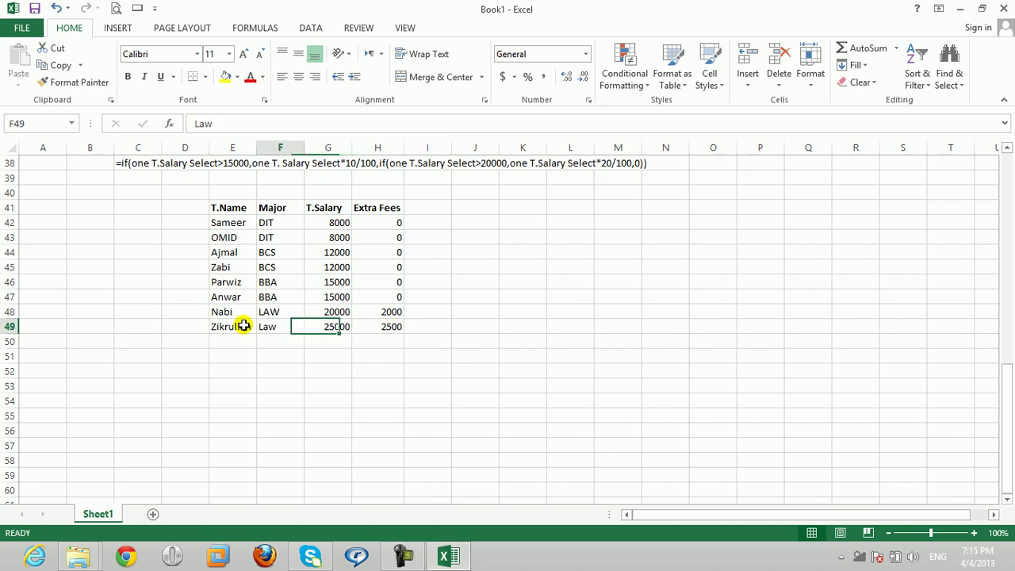
{"action": "key", "text": "Left"}
{"action": "key", "text": "Down"}
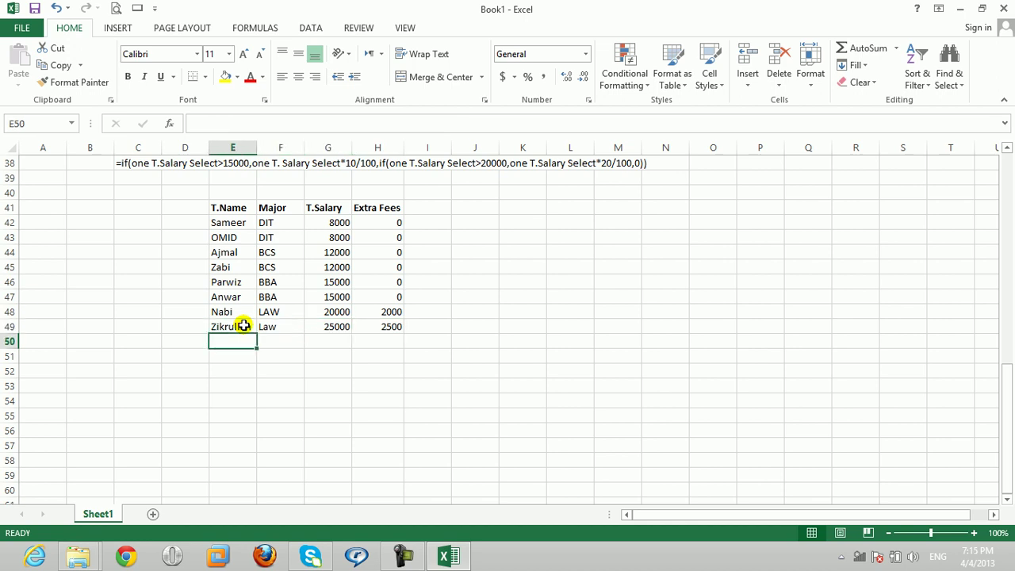
- Add row 50 with another employee's name, major DIT and salary 16000, then check the auto-extended Extra Fees
{"action": "type", "text": "Asadullah"}
{"action": "key", "text": "Tab"}
{"action": "type", "text": "DIT"}
{"action": "key", "text": "Tab"}
{"action": "type", "text": "16000"}
{"action": "key", "text": "Tab"}
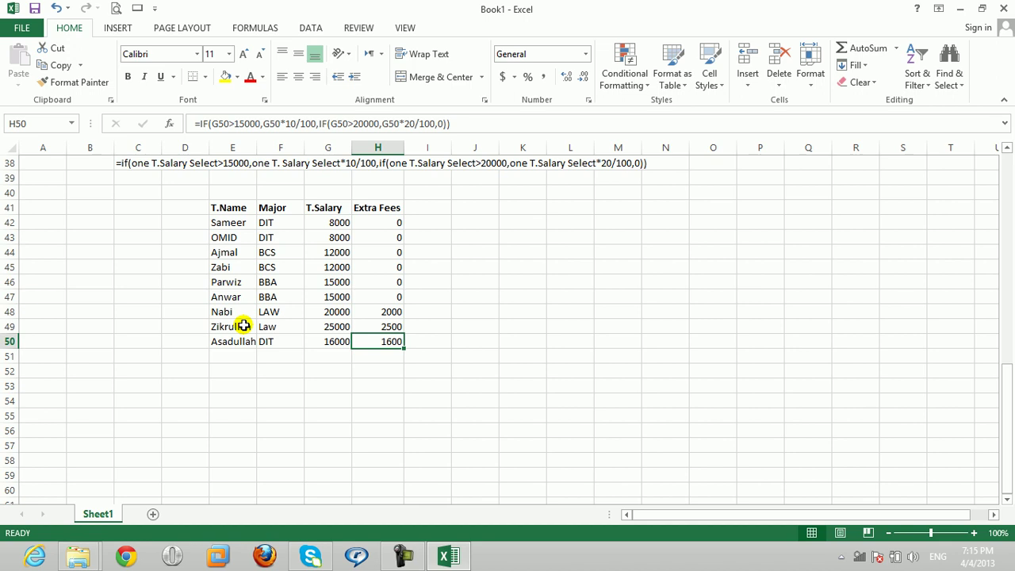
{"action": "key", "text": "Up"}
{"action": "key", "text": "Down"}
{"action": "key", "text": "Down"}
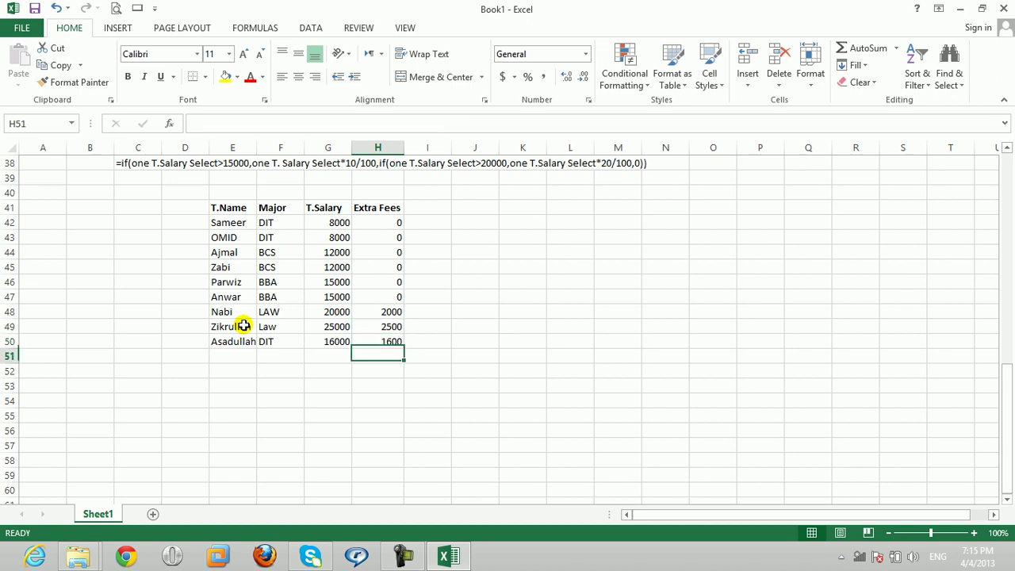
{"action": "key", "text": "Right"}
{"action": "key", "text": "Up"}
{"action": "key", "text": "Up"}
{"action": "key", "text": "Up"}
{"action": "key", "text": "Up"}
{"action": "key", "text": "Up"}
{"action": "key", "text": "Up"}
{"action": "key", "text": "Up"}
{"action": "key", "text": "Up"}
{"action": "key", "text": "Up"}
{"action": "key", "text": "Up"}
{"action": "left_click", "coordinate": [382, 341]}
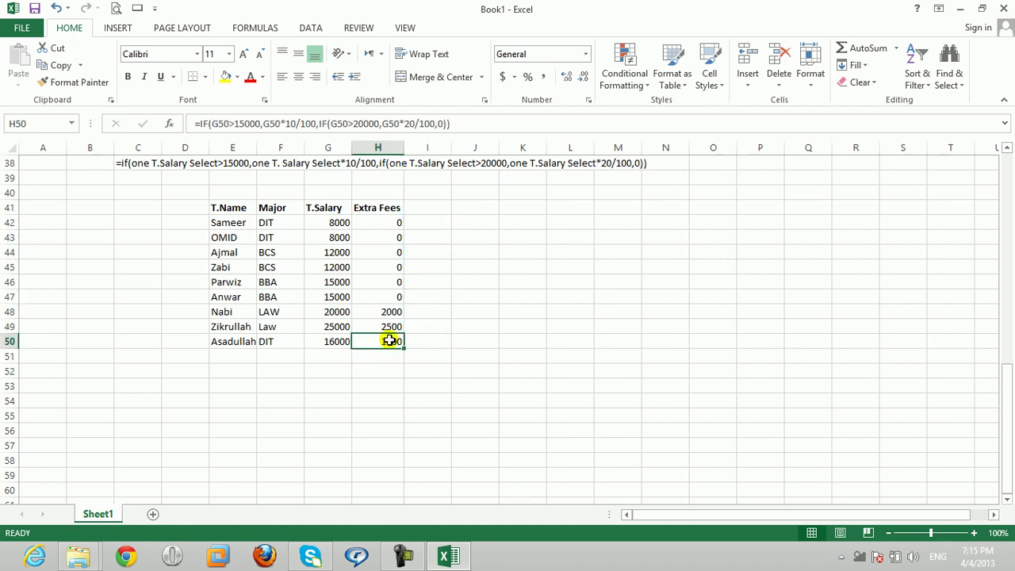
{"action": "left_click", "coordinate": [417, 341]}
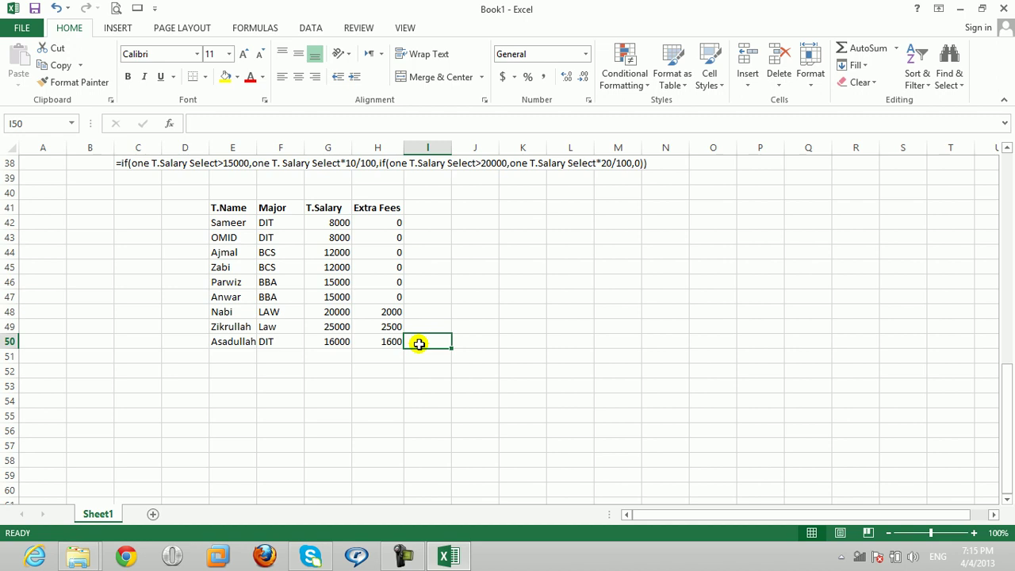
- Add a 'Total' header in I41 and a K40 note reading =T.Salary+Extra Fees
{"action": "left_click", "coordinate": [422, 209]}
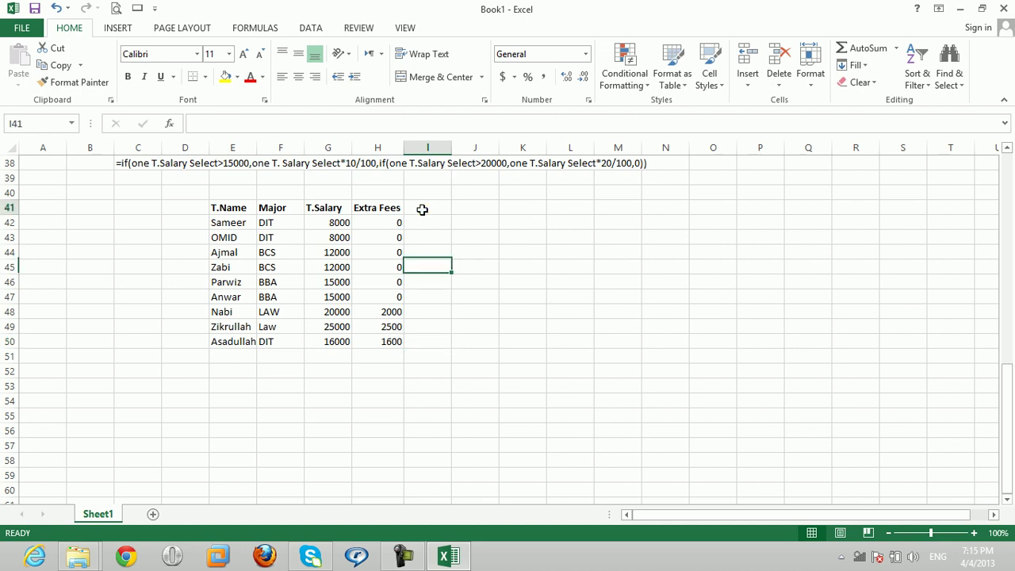
{"action": "type", "text": "Total"}
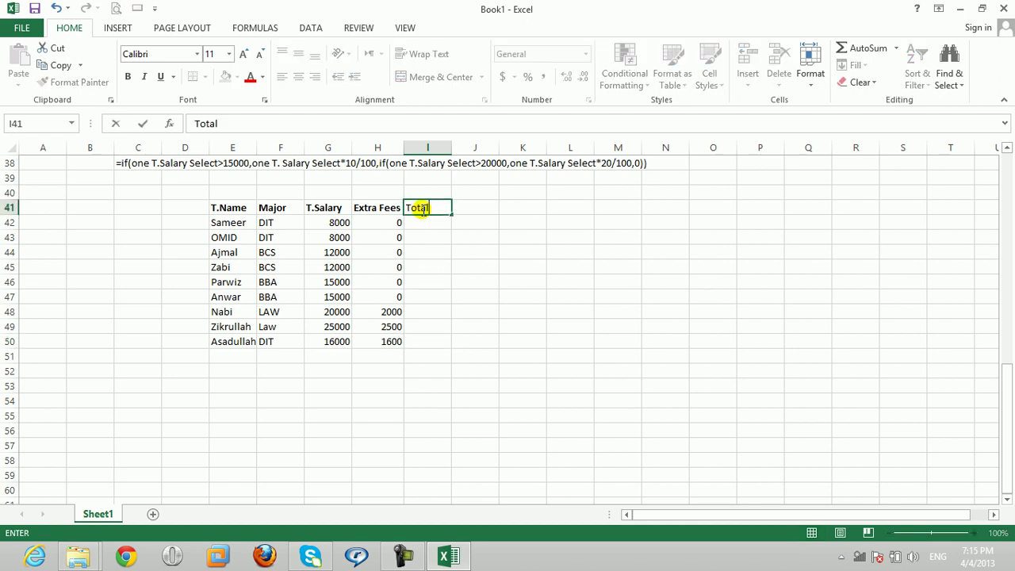
{"action": "key", "text": "Tab"}
{"action": "key", "text": "Right"}
{"action": "key", "text": "Up"}
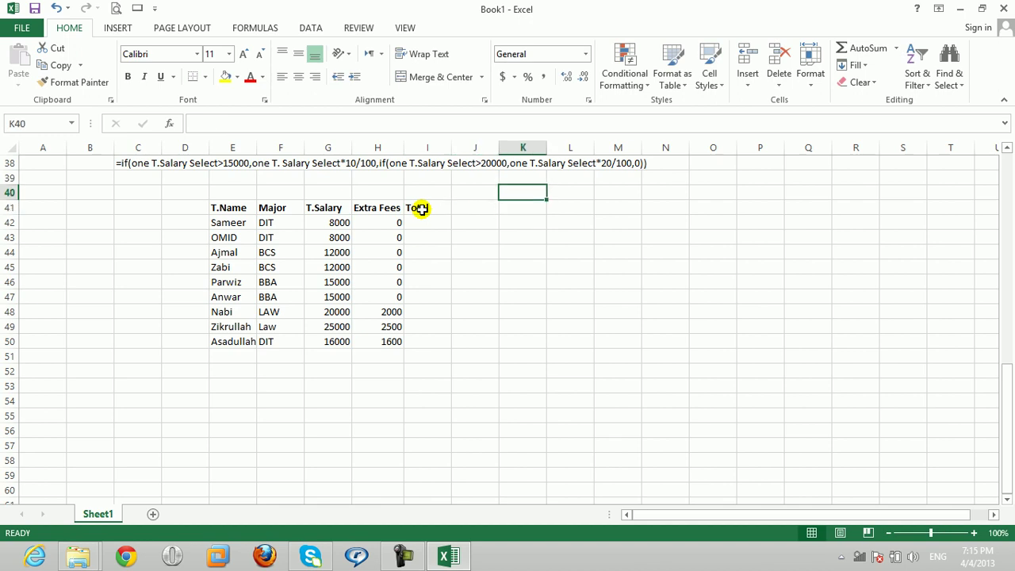
{"action": "type", "text": "'="}
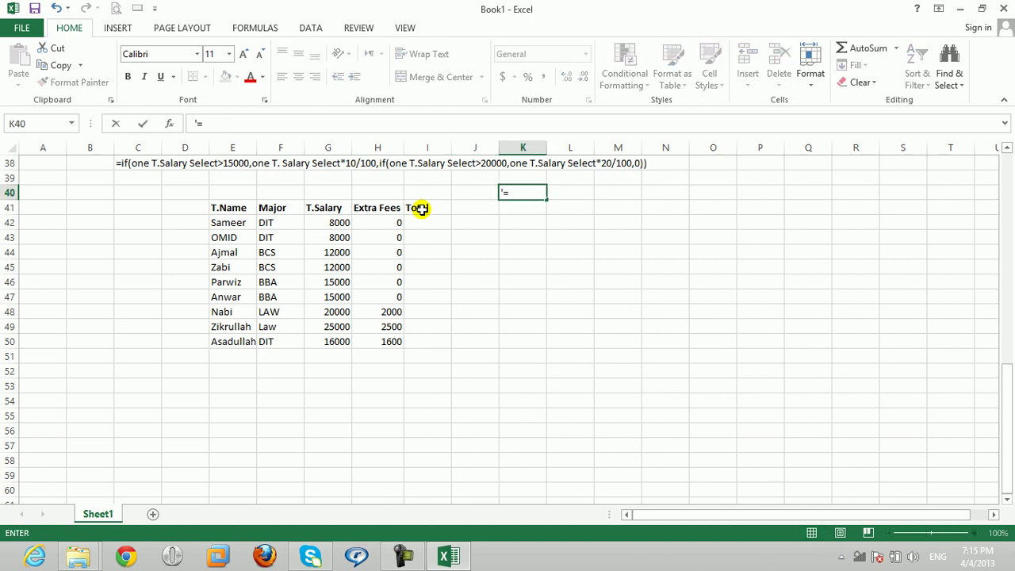
{"action": "type", "text": "T.Salary+"}
{"action": "type", "text": "Extra Fees"}
{"action": "key", "text": "ctrl+Return"}
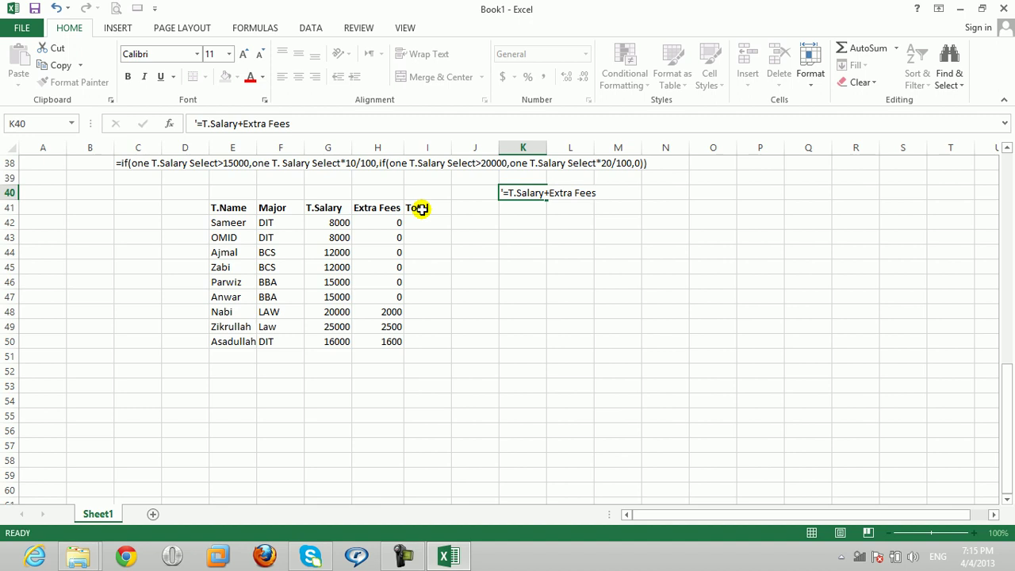
- Enter =G42+H42 in I42 and fill it down the Total column
{"action": "left_click", "coordinate": [420, 208]}
{"action": "key", "text": "Down"}
{"action": "type", "text": "="}
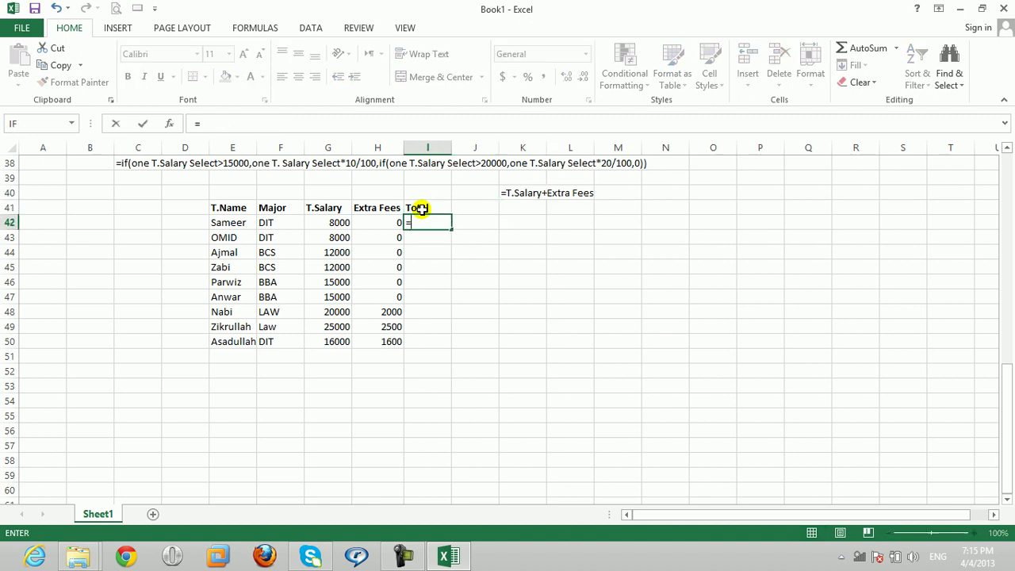
{"action": "left_click", "coordinate": [321, 224]}
{"action": "type", "text": "+"}
{"action": "left_click", "coordinate": [373, 222]}
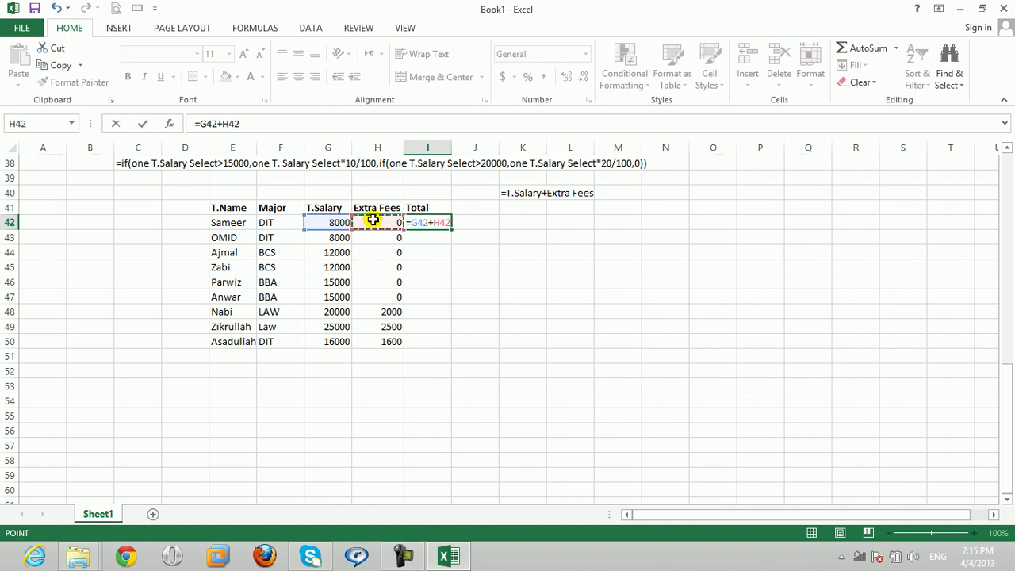
{"action": "key", "text": "Return"}
{"action": "left_click", "coordinate": [435, 222]}
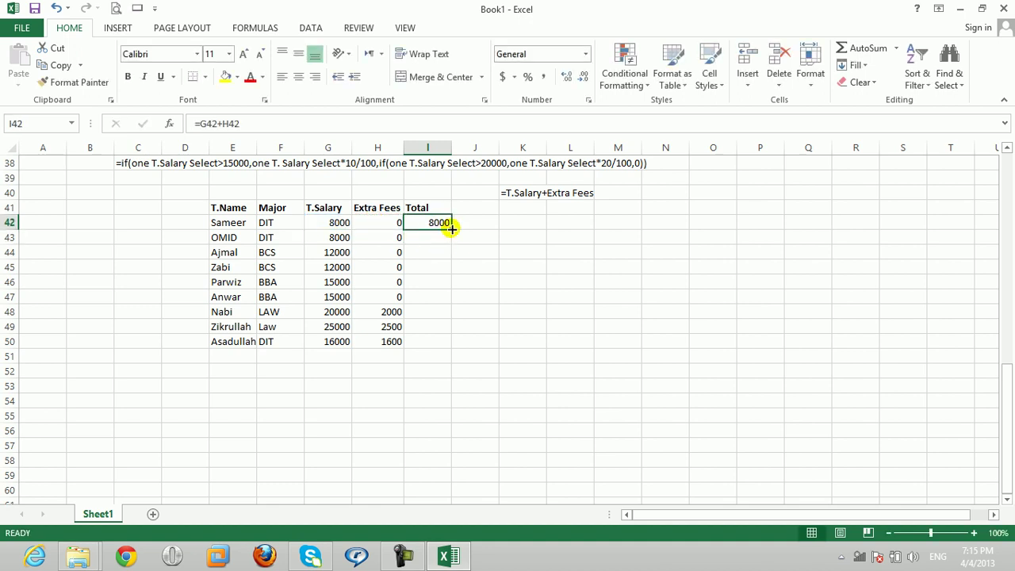
{"action": "double_click", "coordinate": [450, 228]}
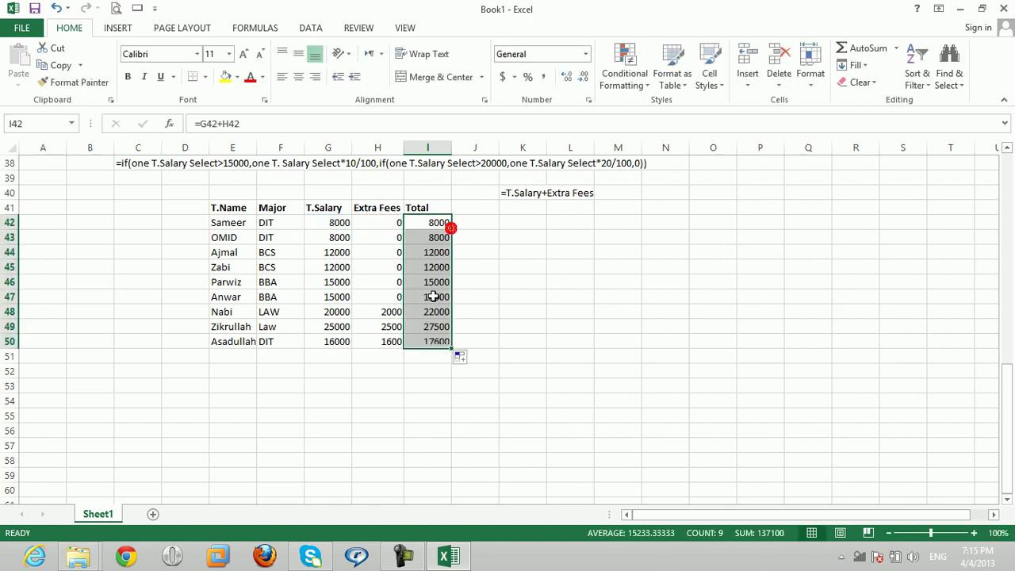
- Check row 48's values, then clear the Total values in I42:I50
{"action": "left_click", "coordinate": [338, 316]}
{"action": "left_click", "coordinate": [385, 313]}
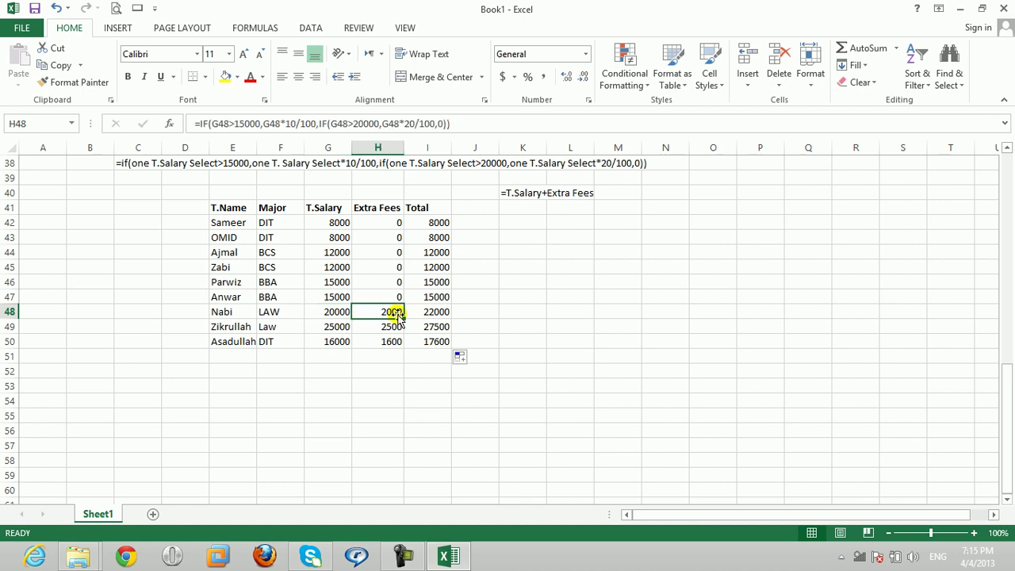
{"action": "left_click", "coordinate": [428, 314]}
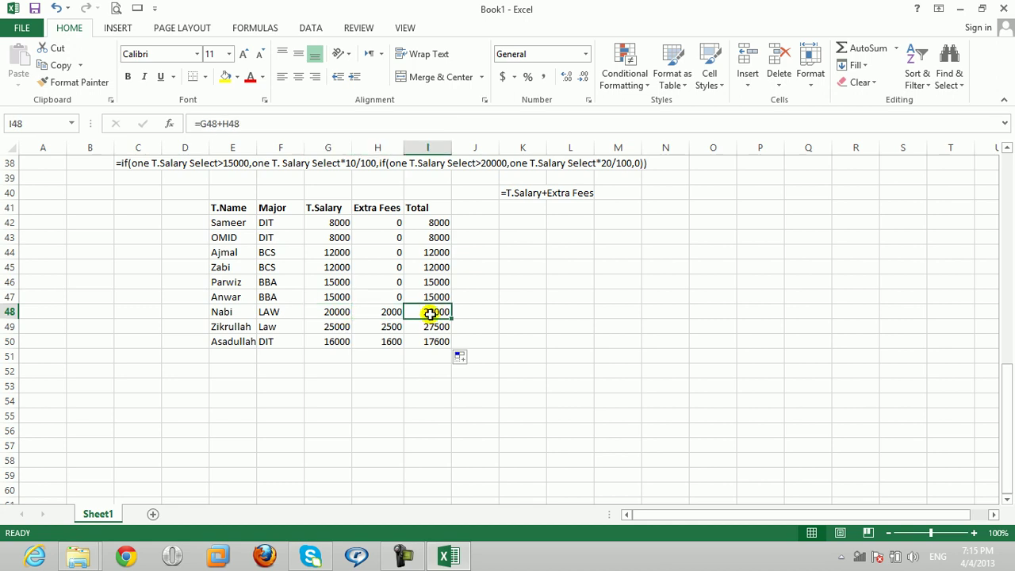
{"action": "left_click_drag", "start_coordinate": [437, 222], "coordinate": [435, 336]}
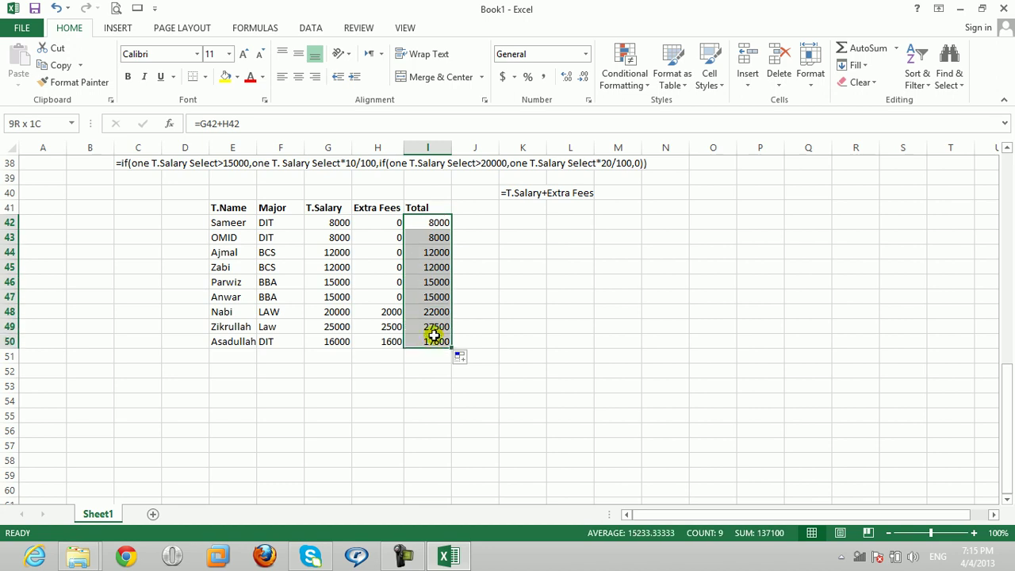
{"action": "key", "text": "Delete"}
- Change the K40 note from =T.Salary+Extra Fees to =T.Salary-Extra Fees
{"action": "left_click", "coordinate": [433, 225]}
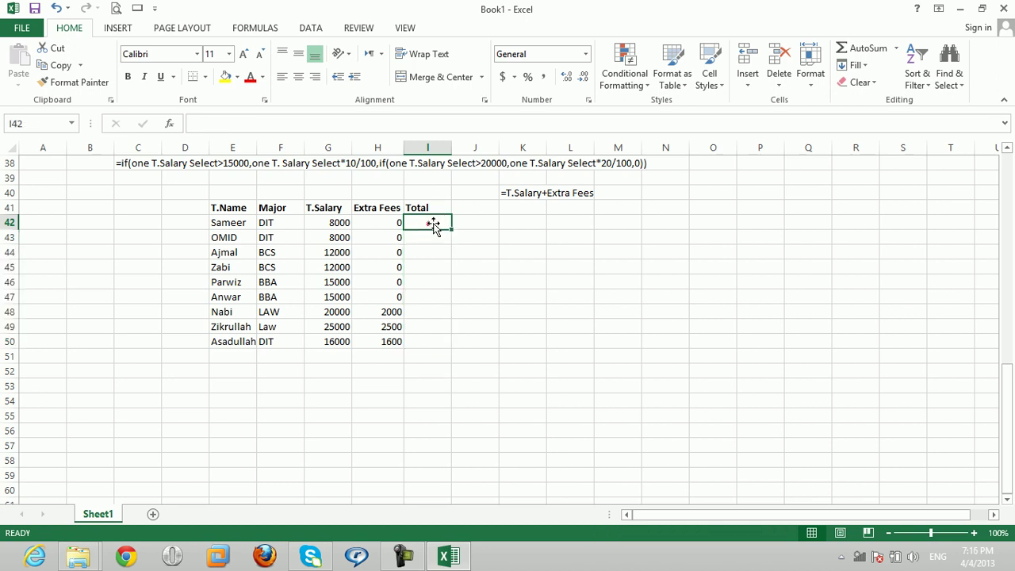
{"action": "left_click", "coordinate": [539, 193]}
{"action": "double_click", "coordinate": [537, 193]}
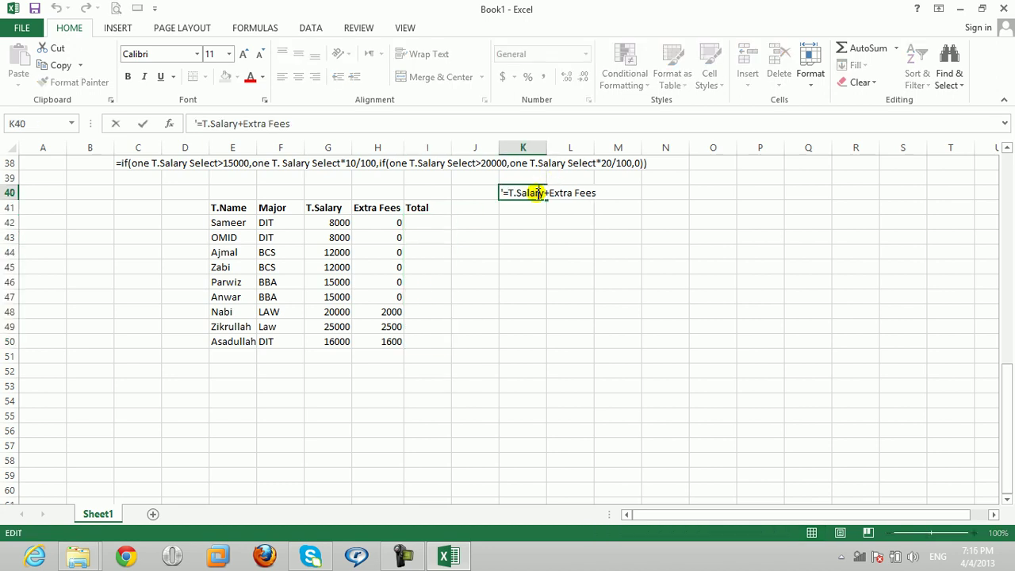
{"action": "key", "text": "BackSpace"}
{"action": "type", "text": "-"}
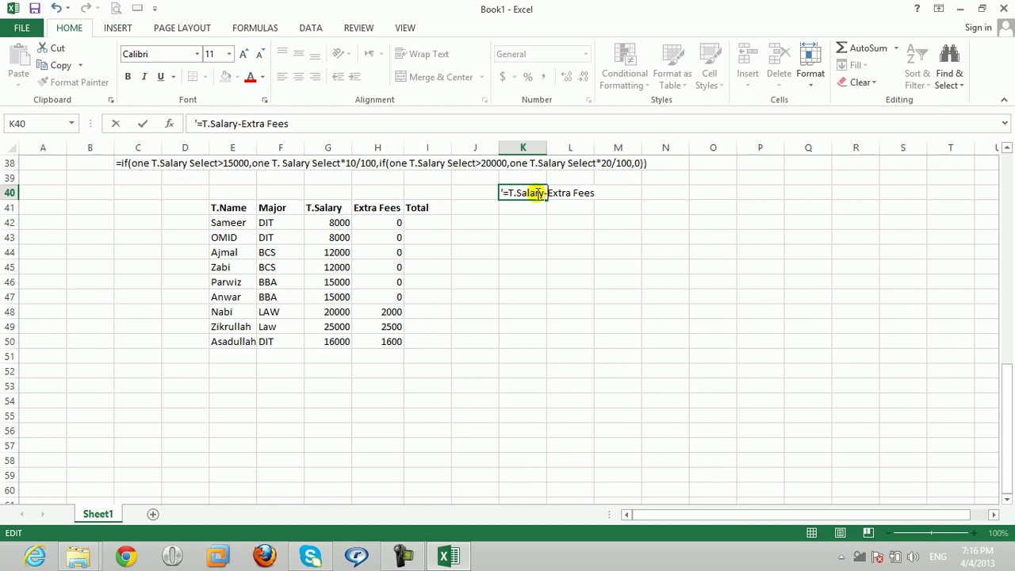
{"action": "key", "text": "Return"}
- Enter =G42-H42 in I42 and fill the Total formula down to I50
{"action": "key", "text": "Down"}
{"action": "key", "text": "Left"}
{"action": "key", "text": "Left"}
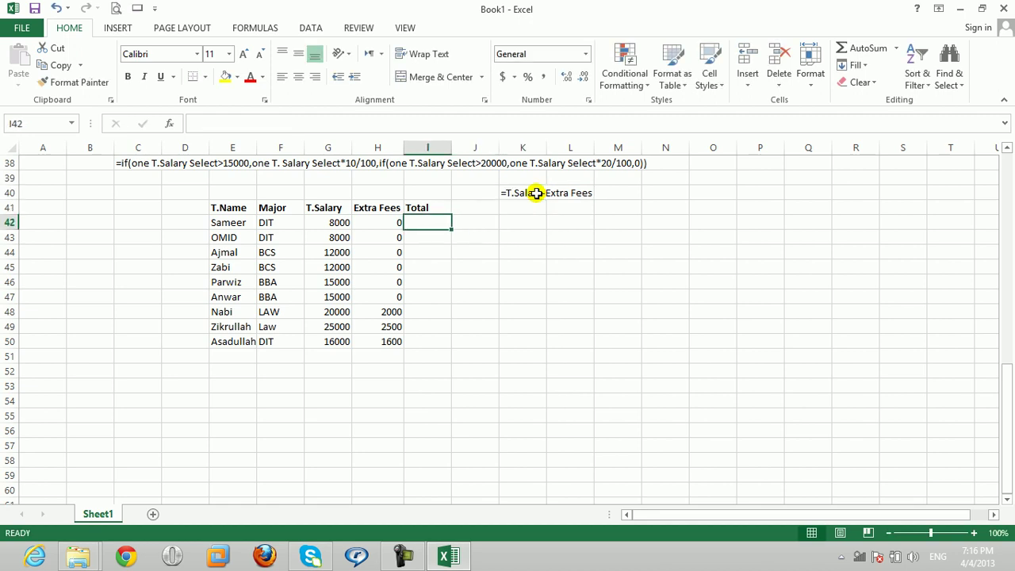
{"action": "type", "text": "="}
{"action": "left_click", "coordinate": [341, 223]}
{"action": "type", "text": "-"}
{"action": "left_click", "coordinate": [377, 222]}
{"action": "key", "text": "ctrl+Return"}
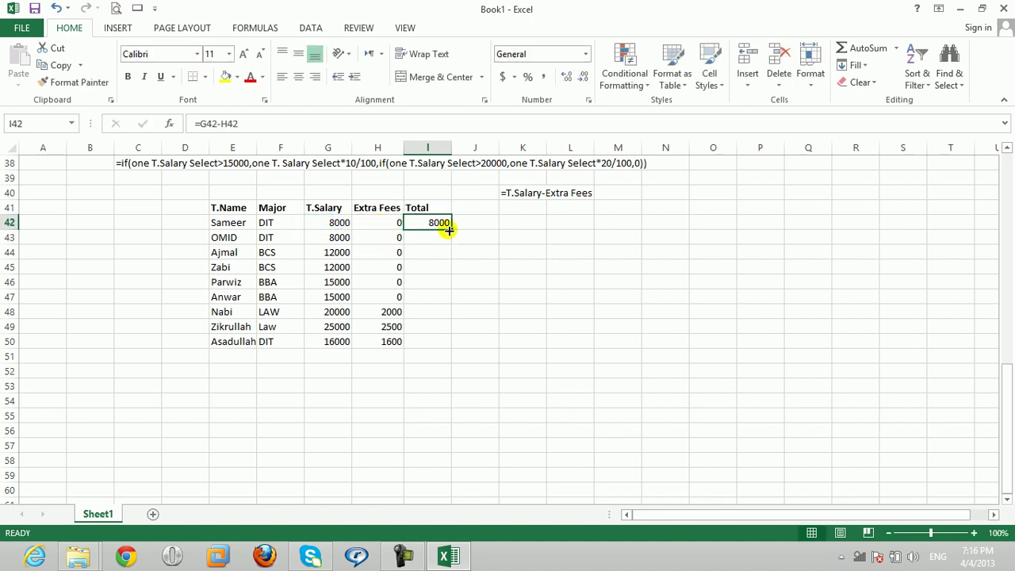
{"action": "double_click", "coordinate": [452, 230]}
- Verify the T.Salary, Extra Fees and Total values, then clear I42:I50
{"action": "left_click", "coordinate": [325, 315]}
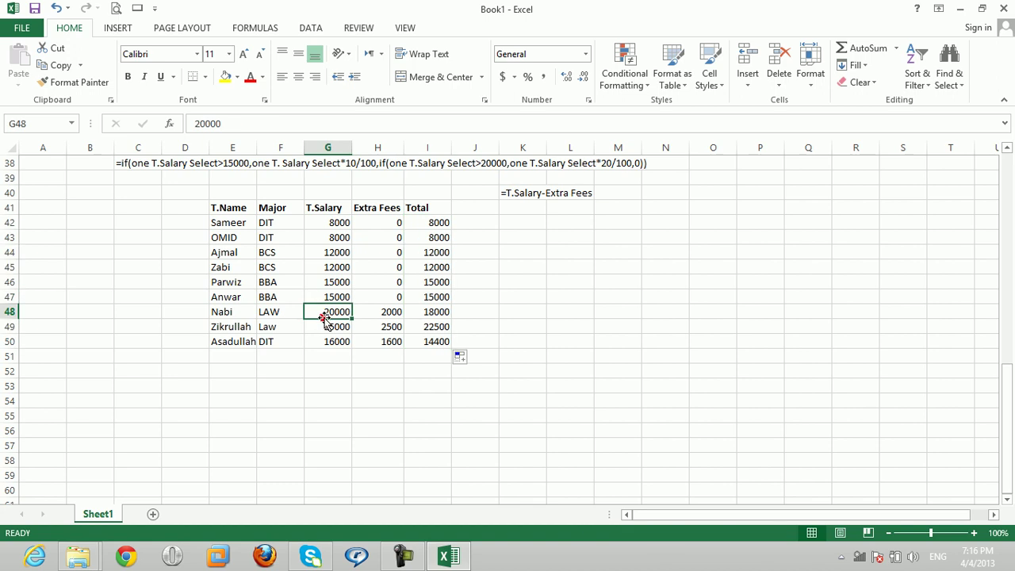
{"action": "left_click", "coordinate": [368, 313]}
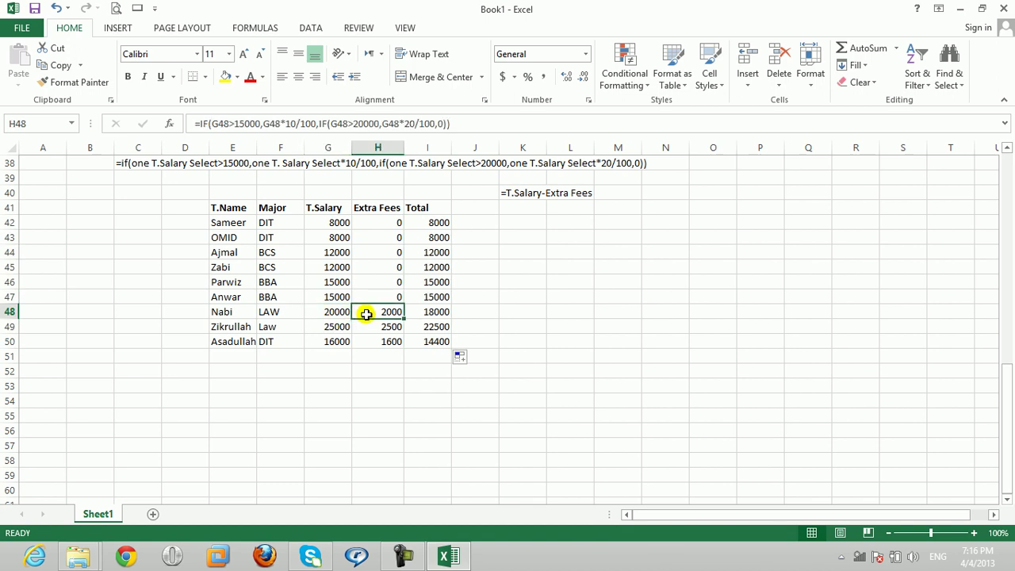
{"action": "left_click", "coordinate": [433, 313]}
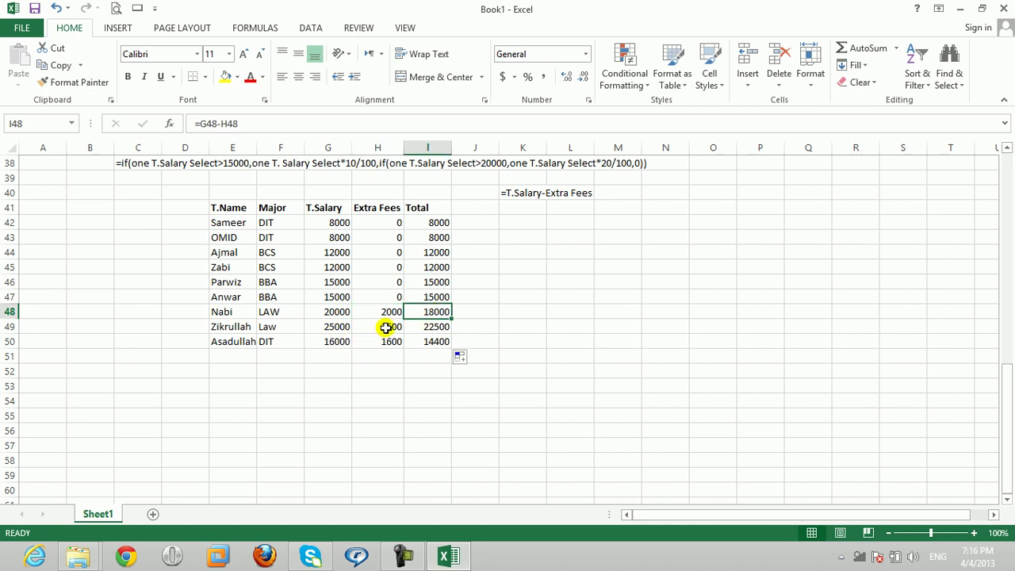
{"action": "left_click", "coordinate": [421, 328]}
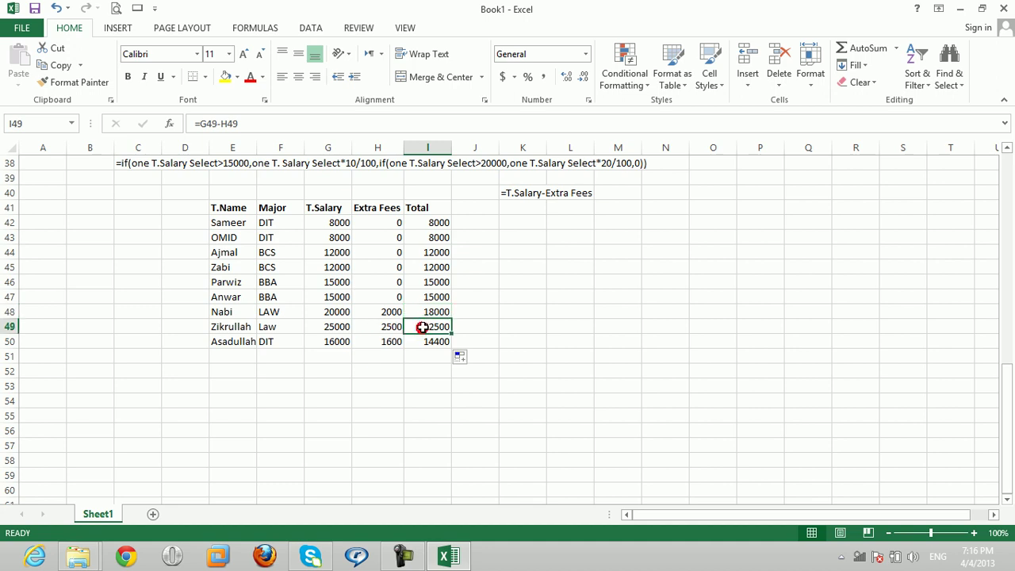
{"action": "left_click", "coordinate": [336, 341]}
{"action": "left_click", "coordinate": [382, 346]}
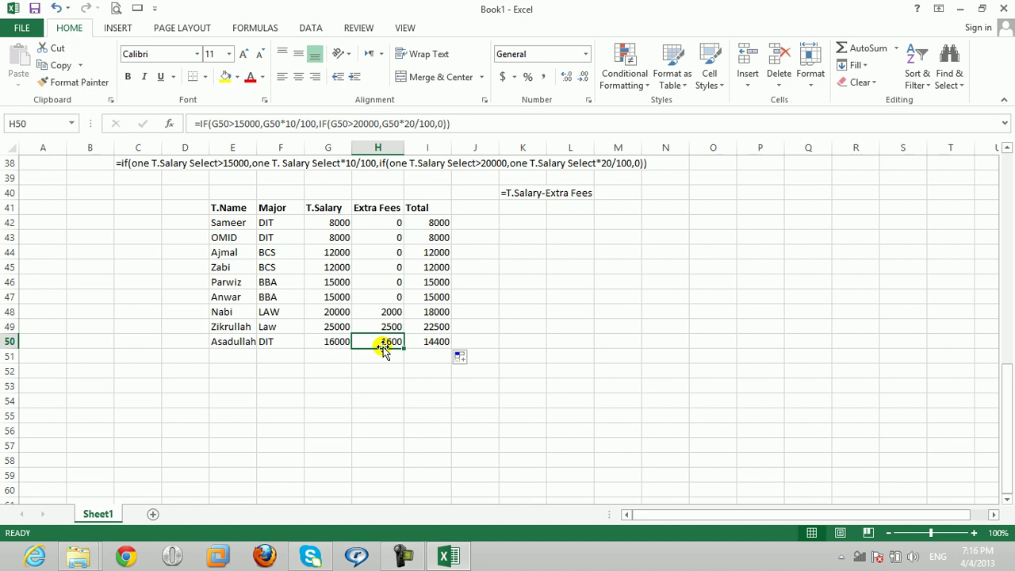
{"action": "left_click", "coordinate": [430, 349]}
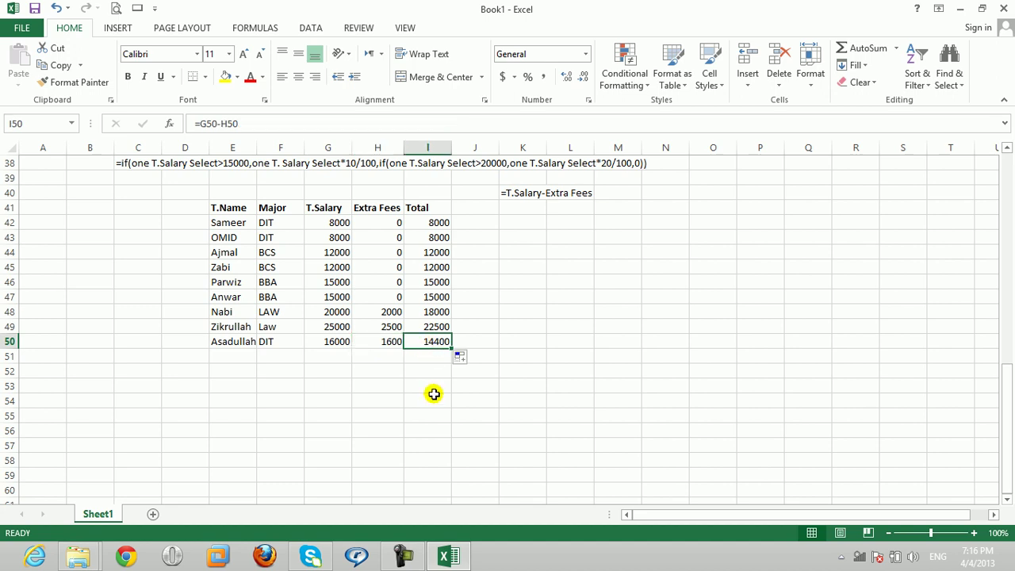
{"action": "left_click", "coordinate": [388, 224]}
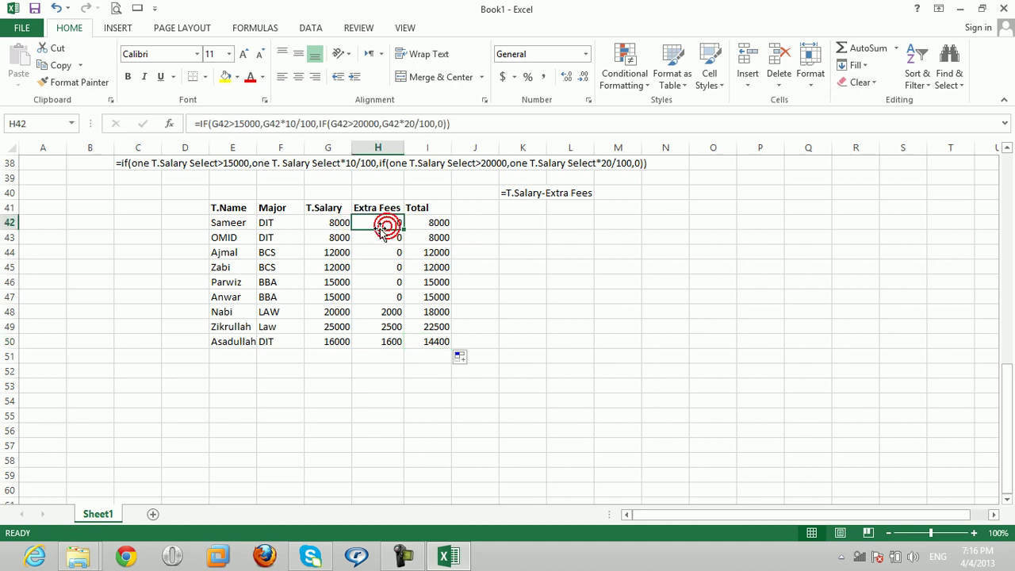
{"action": "left_click", "coordinate": [425, 225]}
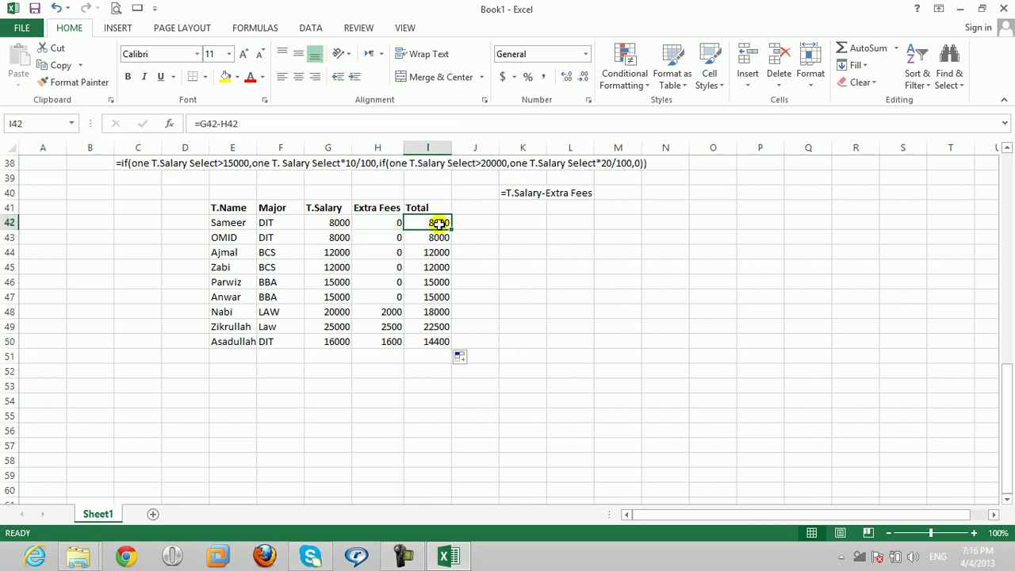
{"action": "left_click_drag", "start_coordinate": [439, 224], "coordinate": [431, 338]}
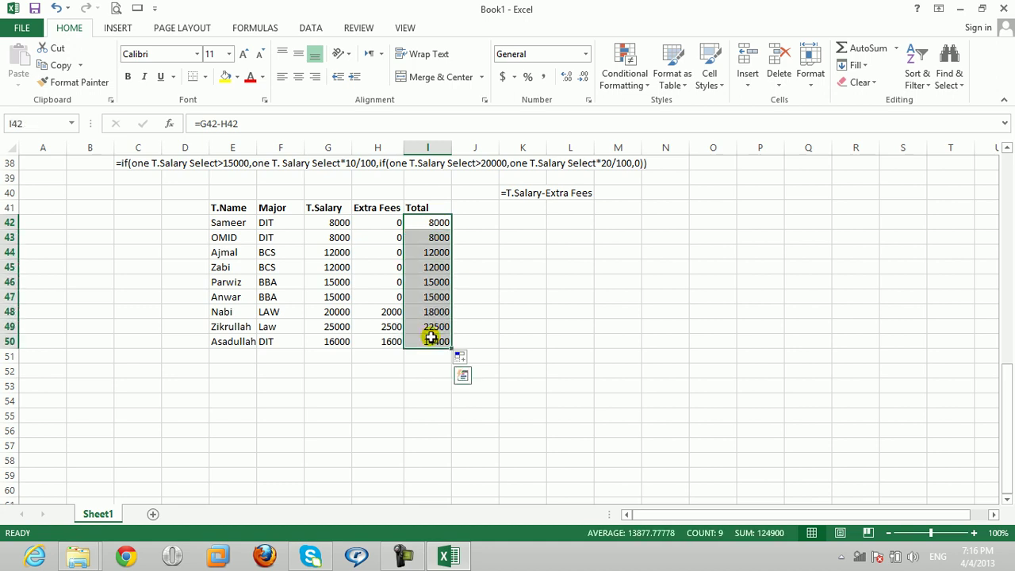
{"action": "key", "text": "Delete"}
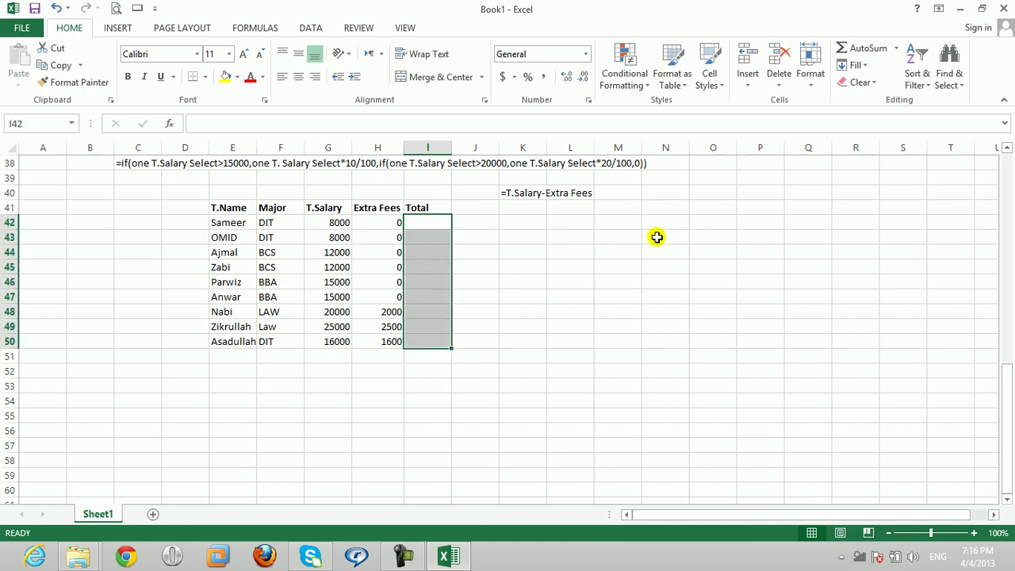
- Type a text note in A56 spelling out the nested IF: T.Salary Select>15000, then >20000
{"action": "left_click", "coordinate": [48, 426]}
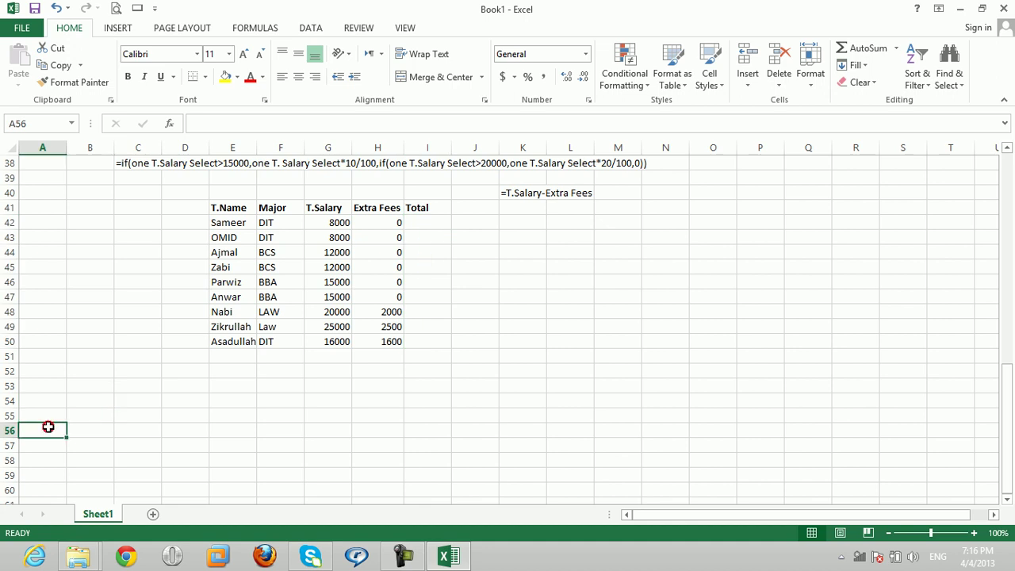
{"action": "type", "text": "'=if("}
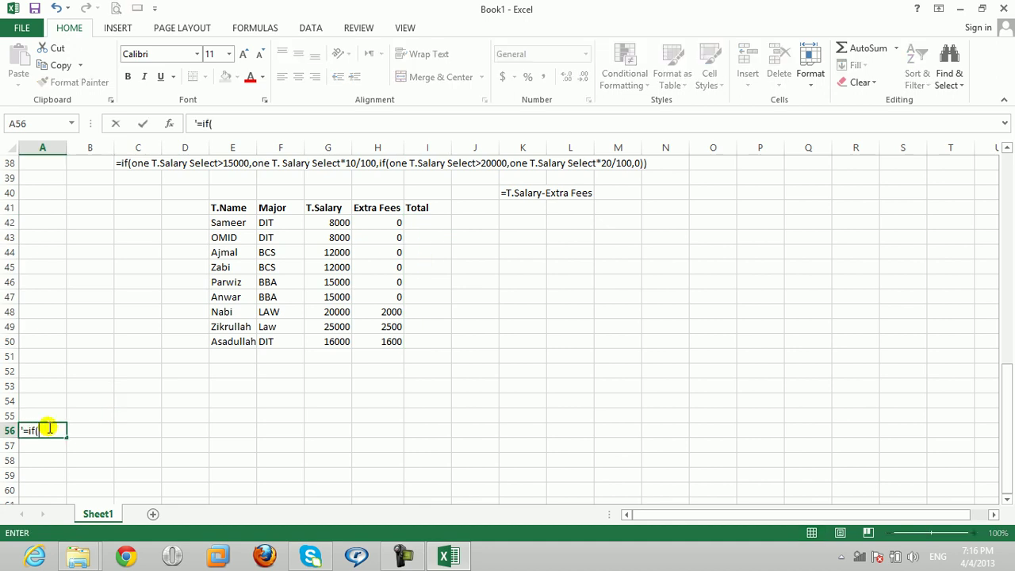
{"action": "type", "text": "one T."}
{"action": "type", "text": "Sl"}
{"action": "key", "text": "BackSpace"}
- Finish the A56 note describing Total as salary minus Extra Fees above 15000 or 20000
{"action": "type", "text": "alary Select>"}
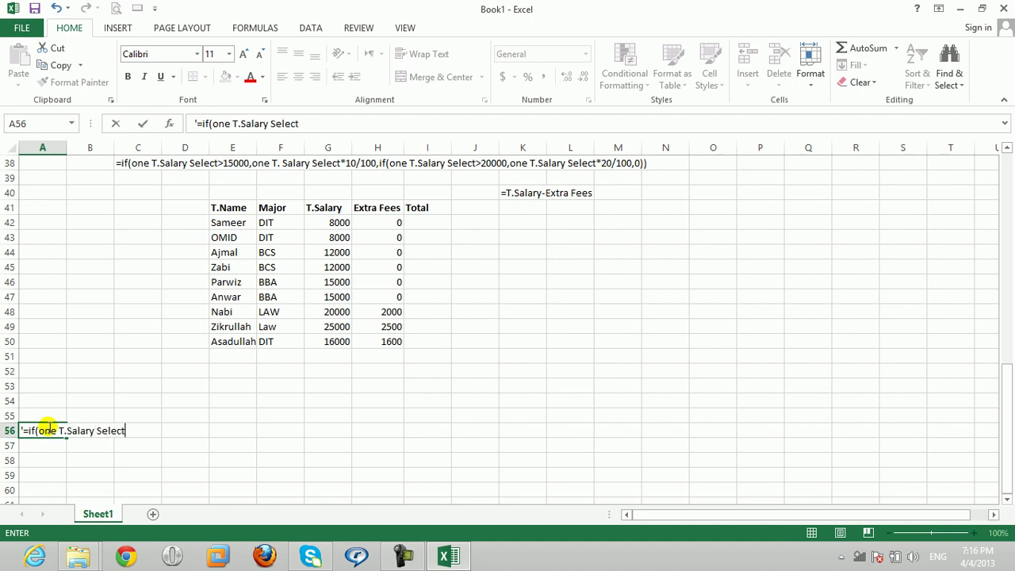
{"action": "type", "text": "15000,one T.Salary Select-Extra Fess,if(one T.Salary Select>20000,oe"}
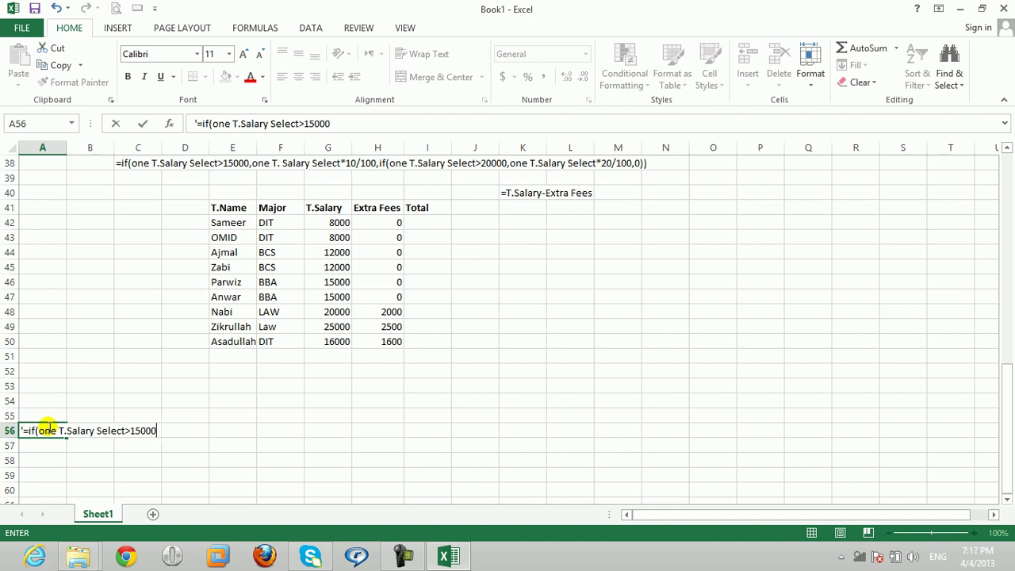
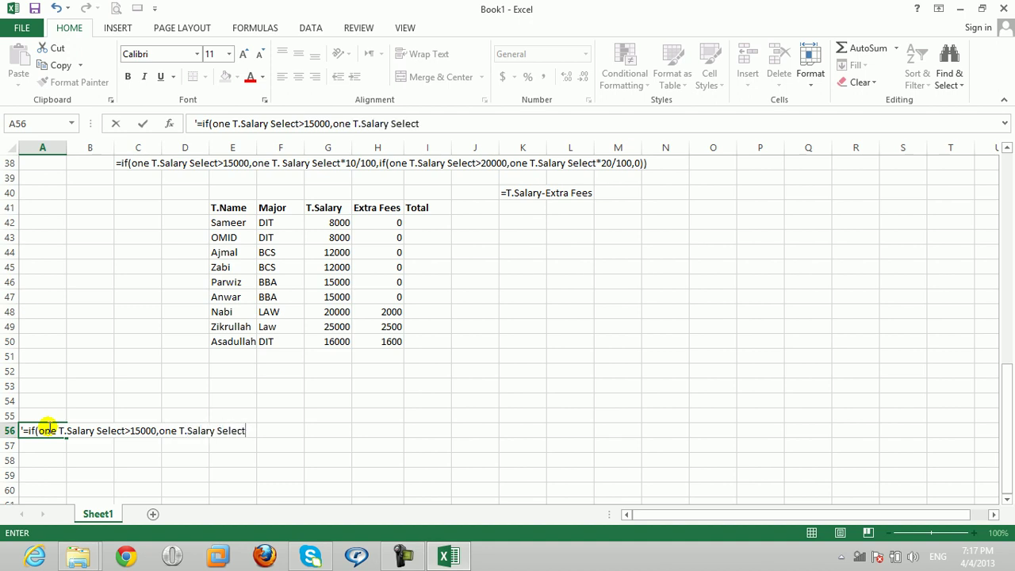
- Type a text note in A56 spelling out the nested IF: T.Salary Select>15000, then >20000
- Finish the A56 note describing Total as salary minus Extra Fees above 15000 or 20000
{"action": "type", "text": "Extra Fess,if("}
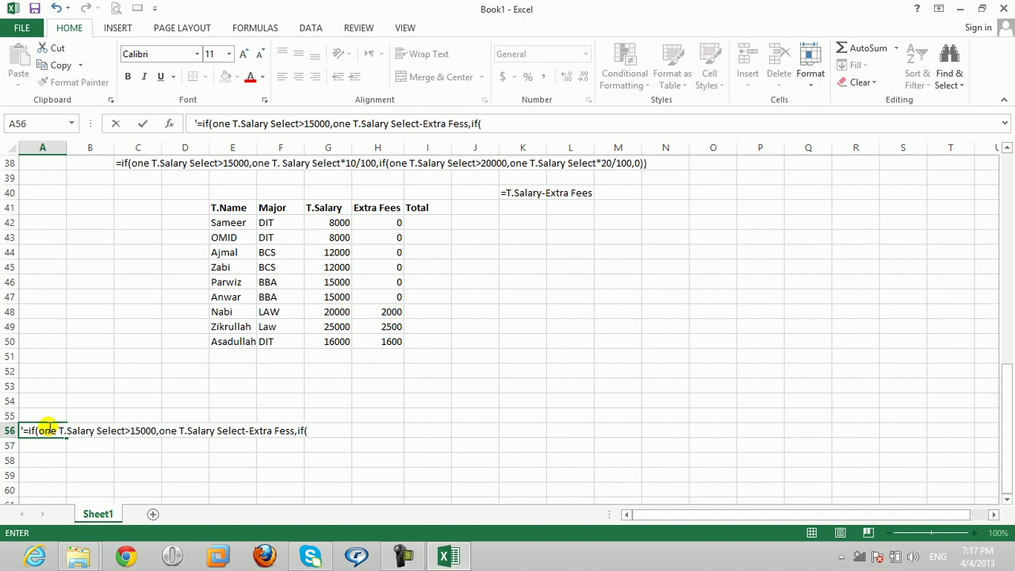
{"action": "type", "text": "one T.Salary Select>2000-"}
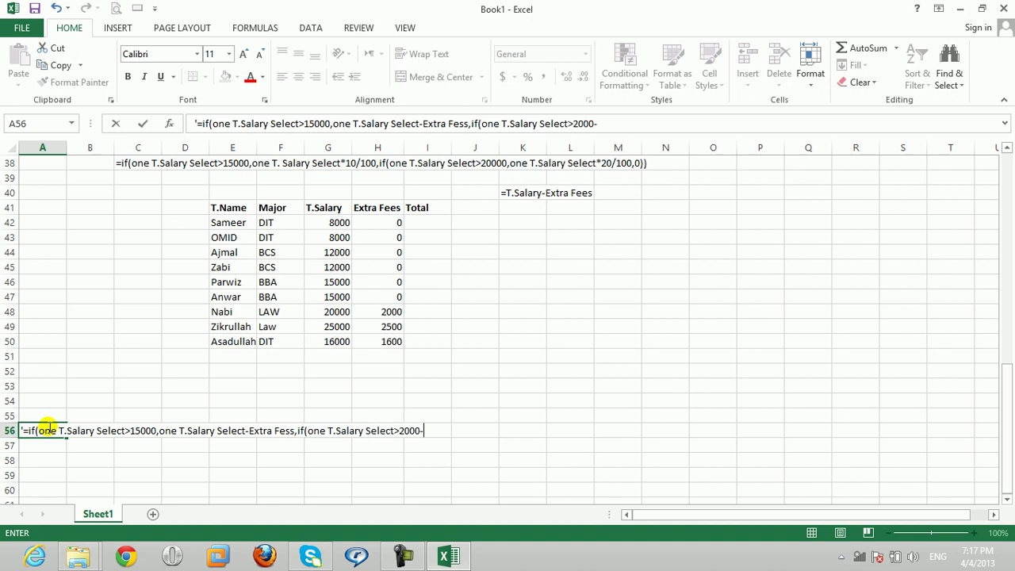
{"action": "key", "text": "BackSpace"}
{"action": "type", "text": "0,"}
{"action": "type", "text": "oe"}
{"action": "key", "text": "BackSpace"}
{"action": "type", "text": "ne T."}
{"action": "type", "text": "Salary Select"}
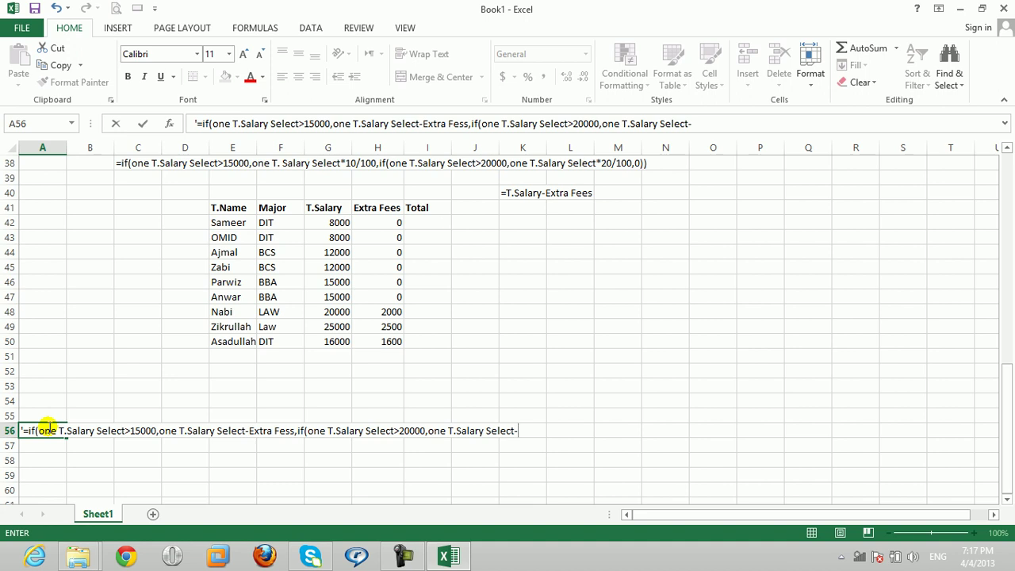
{"action": "type", "text": "ExtraD"}
{"action": "key", "text": "BackSpace"}
{"action": "type", "text": "Fees,"}
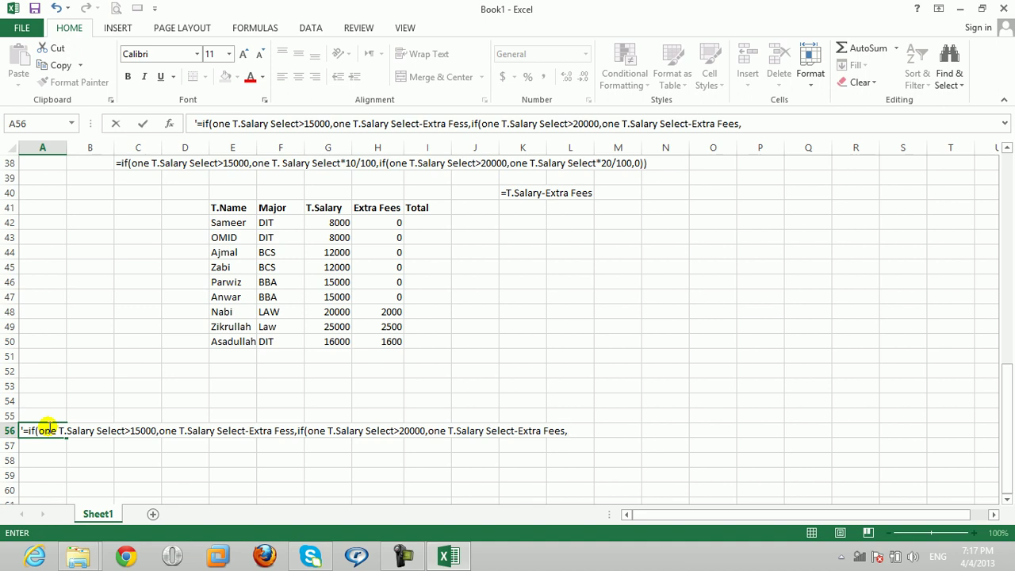
{"action": "type", "text": "0))"}
{"action": "key", "text": "Return"}
{"action": "left_click", "coordinate": [48, 428]}
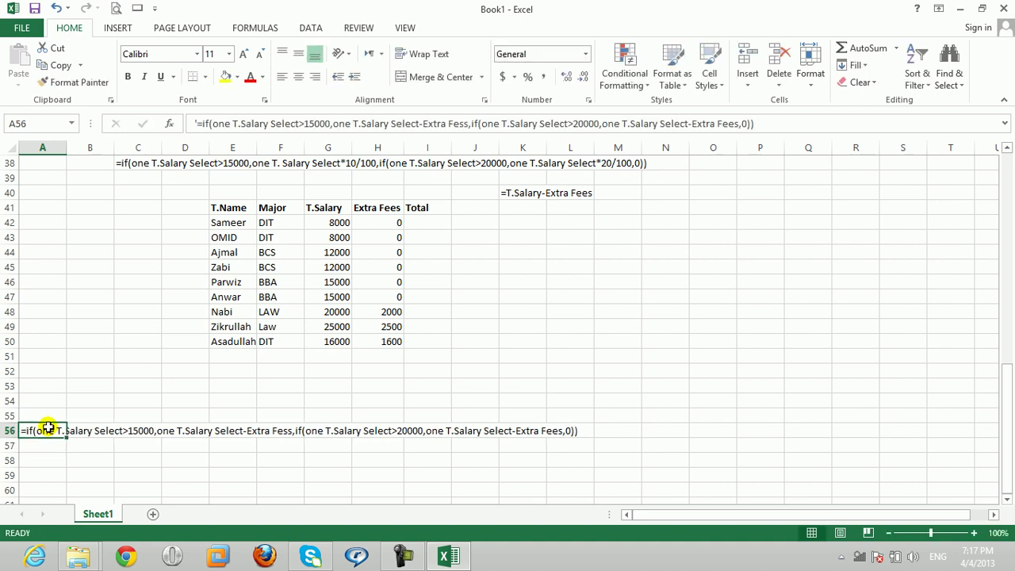
{"action": "key", "text": "Right"}
{"action": "key", "text": "Up"}
{"action": "key", "text": "Up"}
{"action": "key", "text": "Up"}
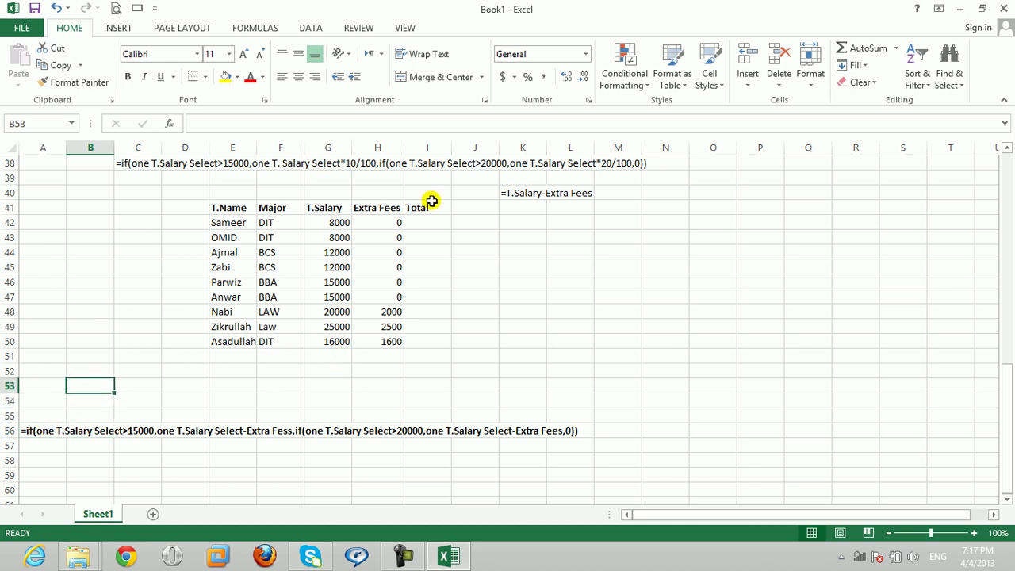
- Start I42's Total formula with =IF(G42>15000,G42-H42 as the first branch
{"action": "left_click", "coordinate": [420, 222]}
{"action": "type", "text": "="}
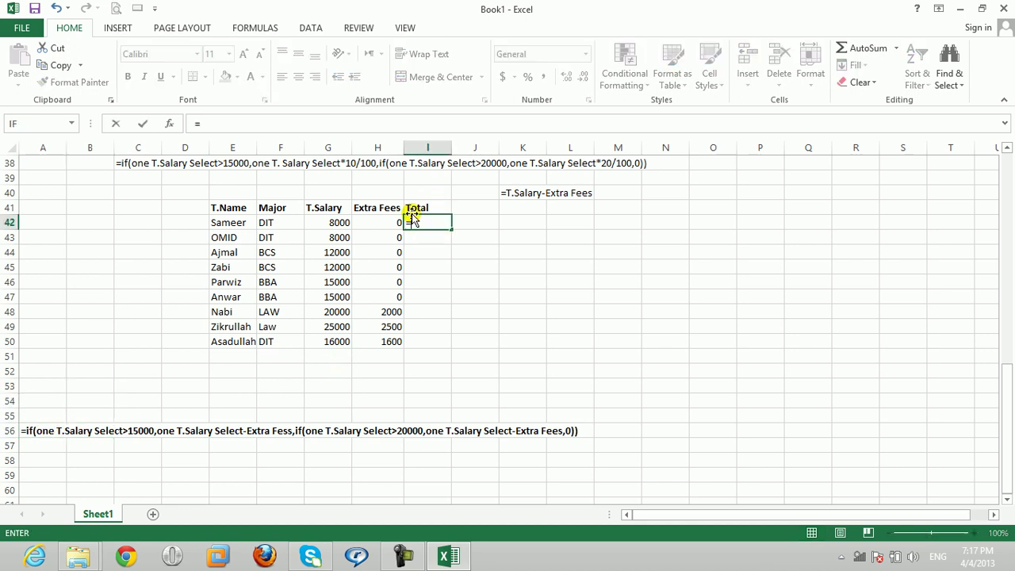
{"action": "type", "text": "if("}
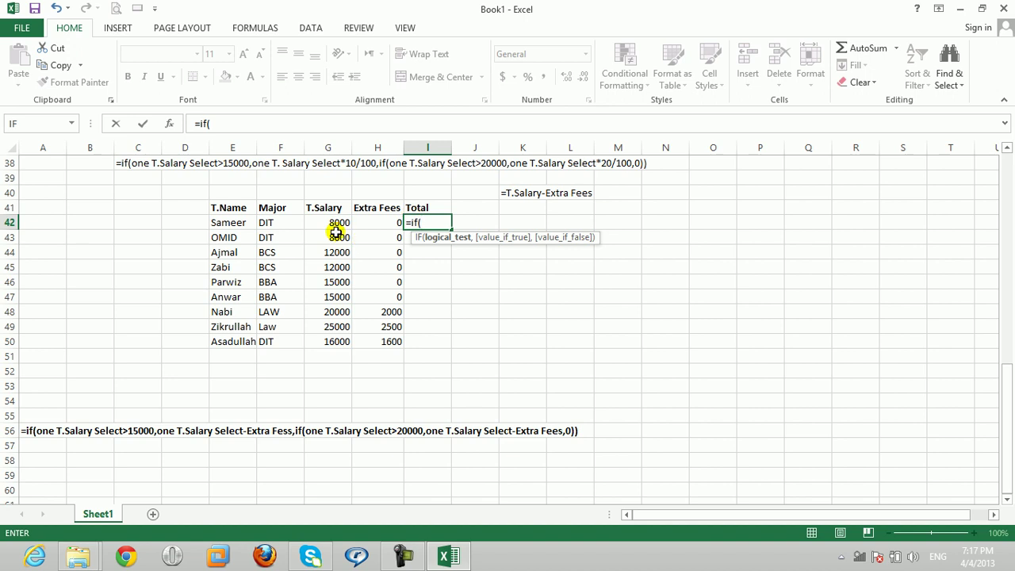
{"action": "left_click", "coordinate": [327, 223]}
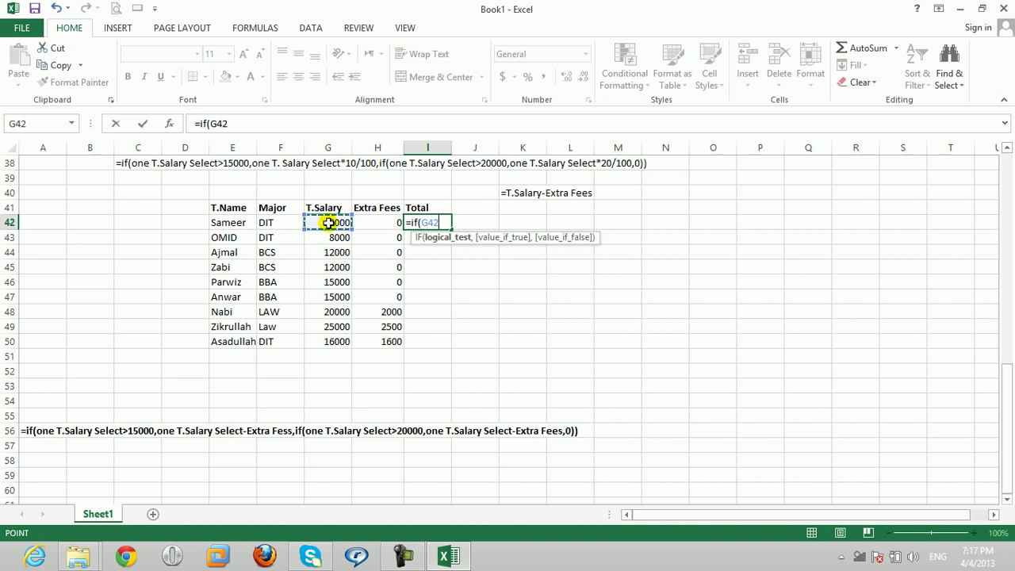
{"action": "type", "text": ">15"}
{"action": "type", "text": "000"}
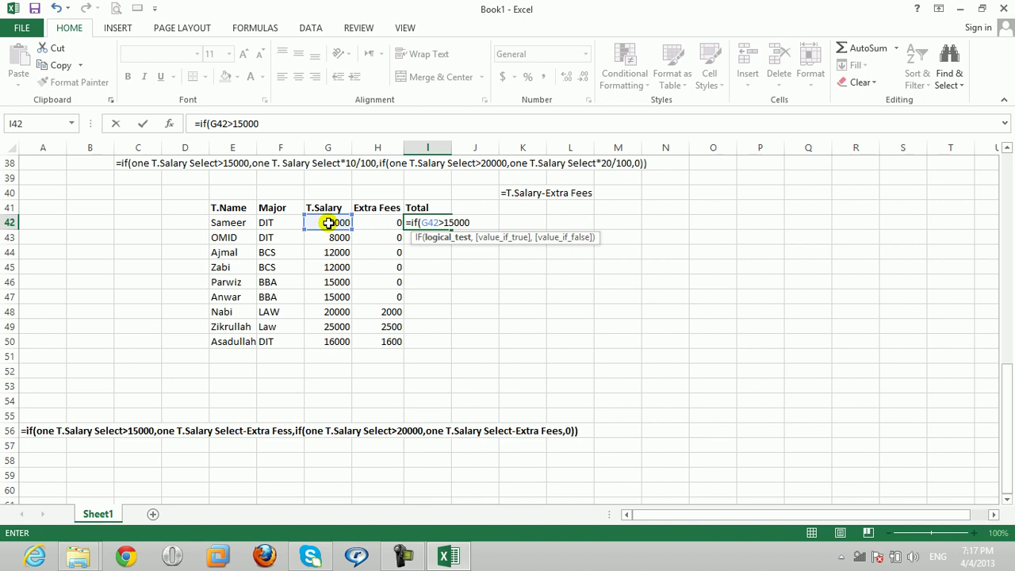
{"action": "type", "text": ","}
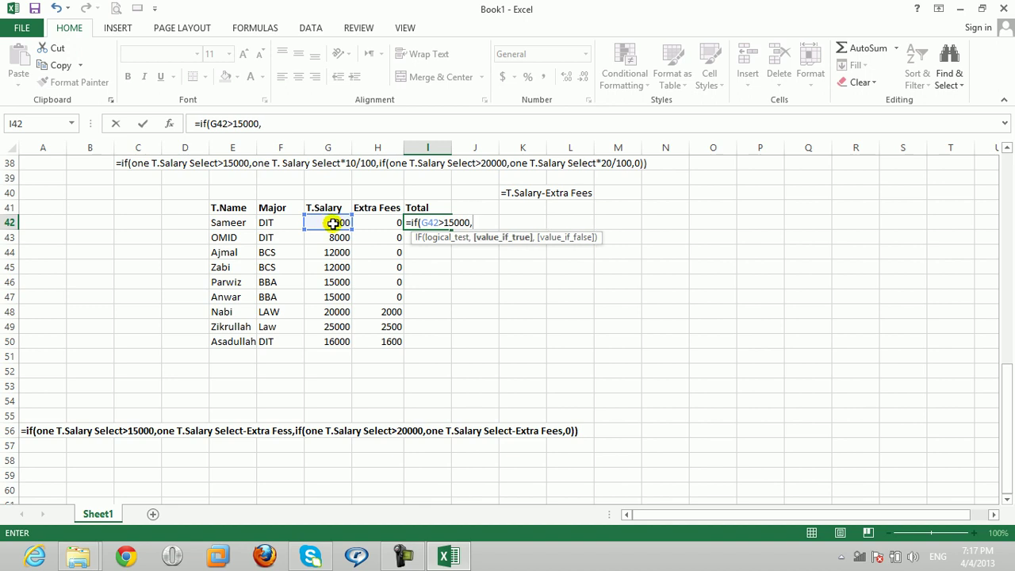
{"action": "left_click", "coordinate": [336, 225]}
{"action": "type", "text": "-"}
{"action": "left_click", "coordinate": [370, 224]}
- Add the nested branch IF(G42>20000,G42-H42,0) and commit, giving 0 for the 8000 salary
{"action": "type", "text": ",if("}
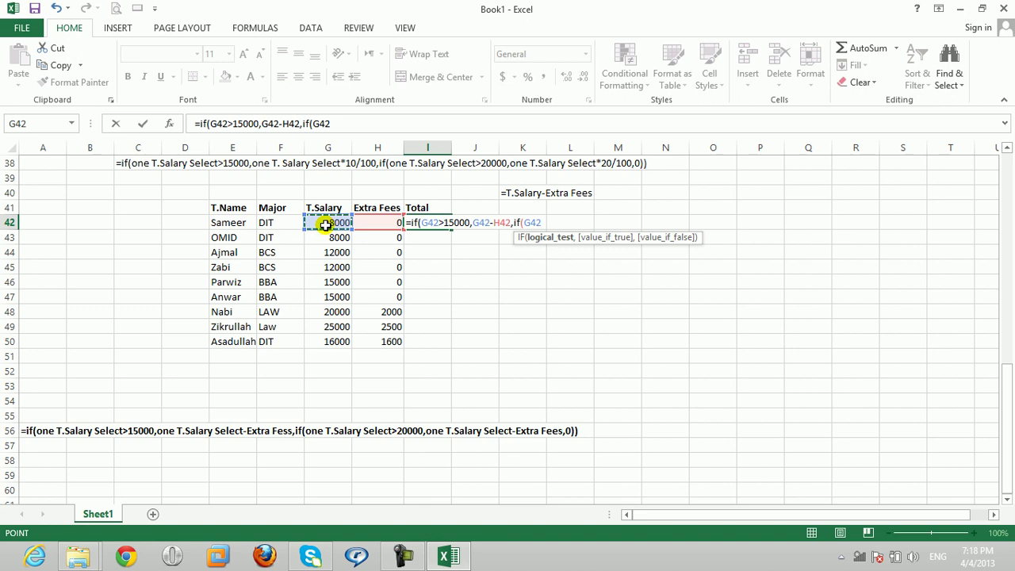
{"action": "type", "text": ">200"}
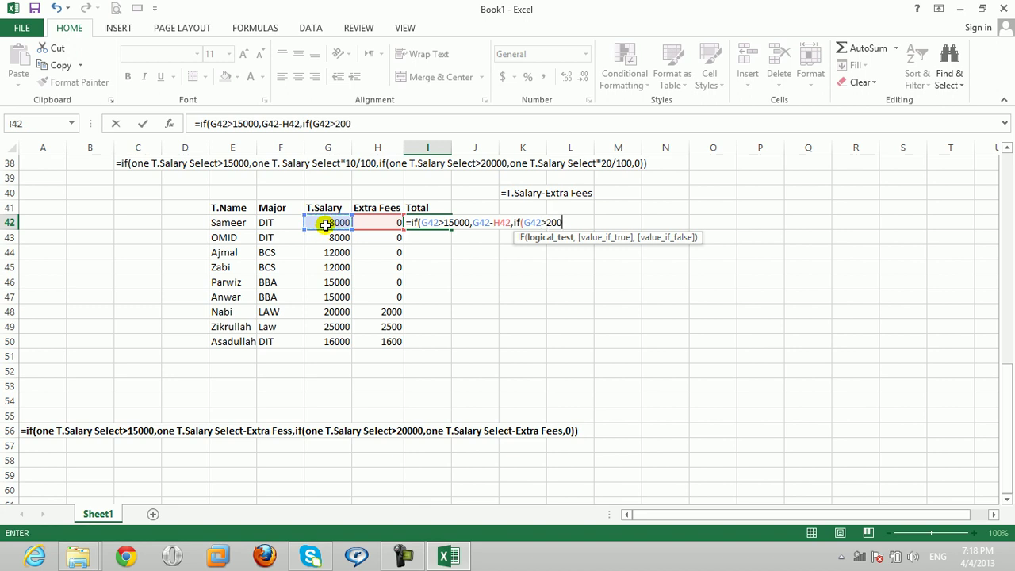
{"action": "type", "text": "00,"}
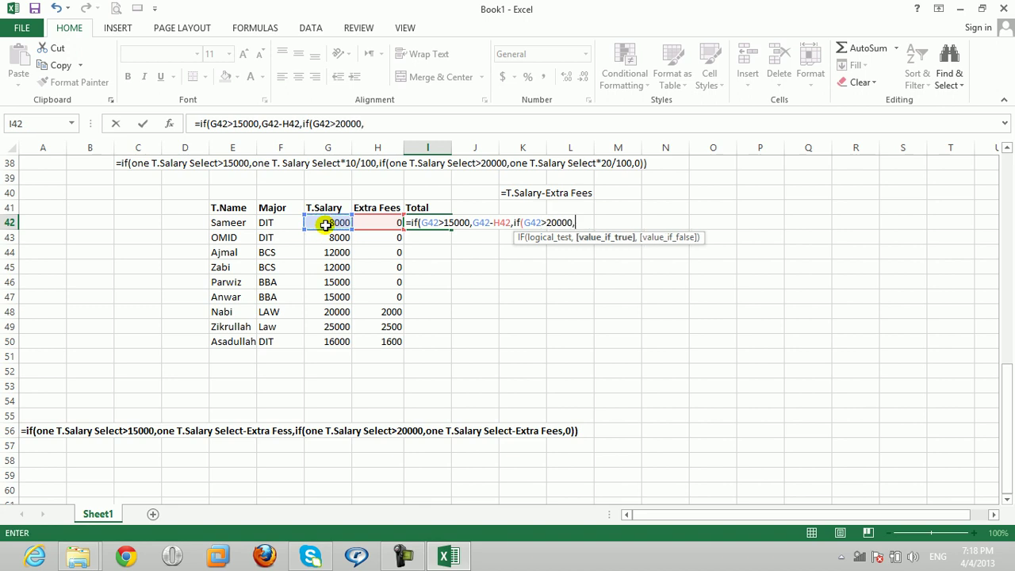
{"action": "left_click", "coordinate": [326, 225]}
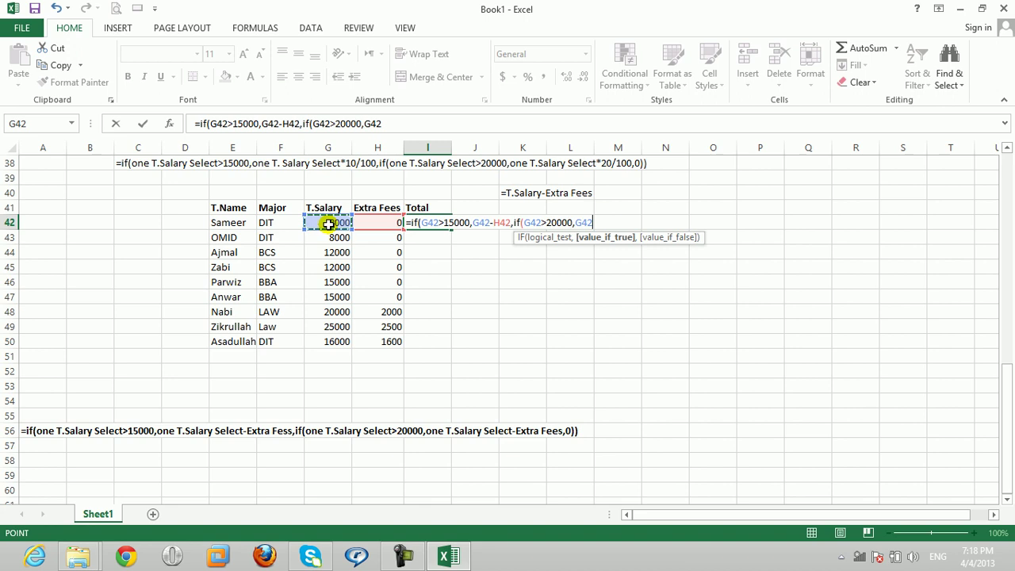
{"action": "type", "text": "-"}
{"action": "left_click", "coordinate": [376, 222]}
{"action": "type", "text": ",0"}
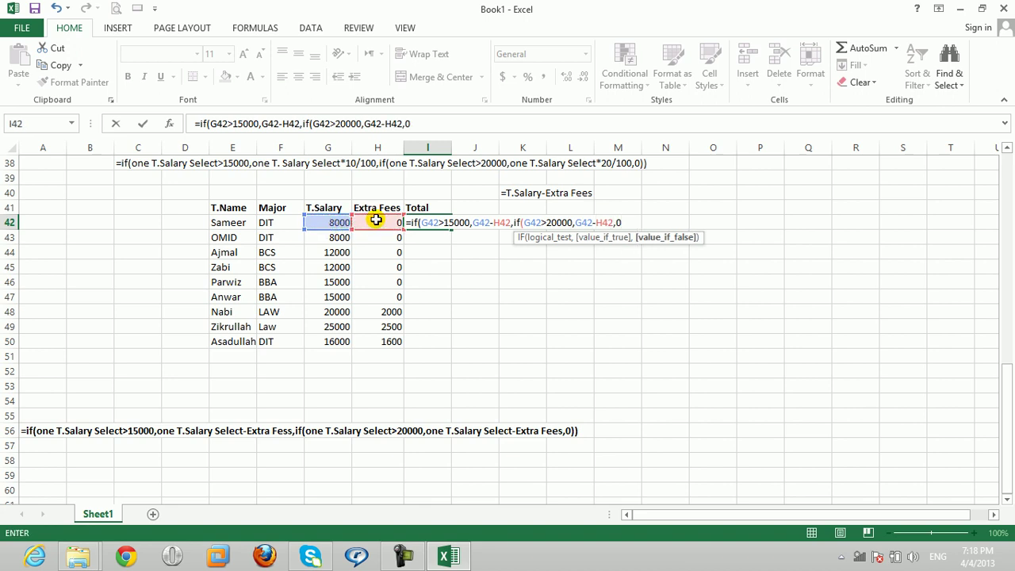
{"action": "type", "text": ")"}
{"action": "key", "text": "Return"}
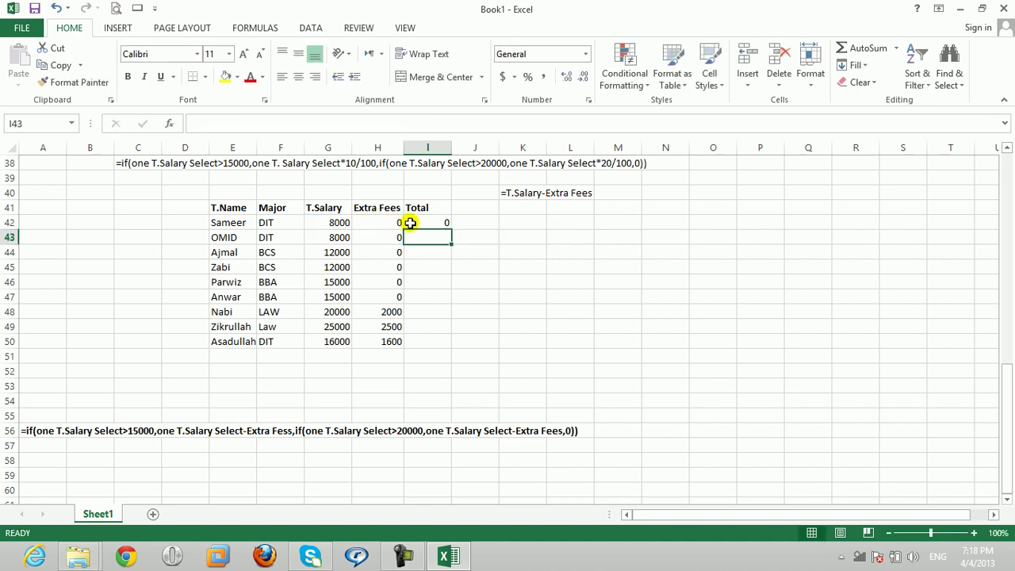
{"action": "left_click", "coordinate": [416, 222]}
- Fill the Total formula down to I50 and verify the salary, fees and Total in rows 48-49
{"action": "double_click", "coordinate": [450, 228]}
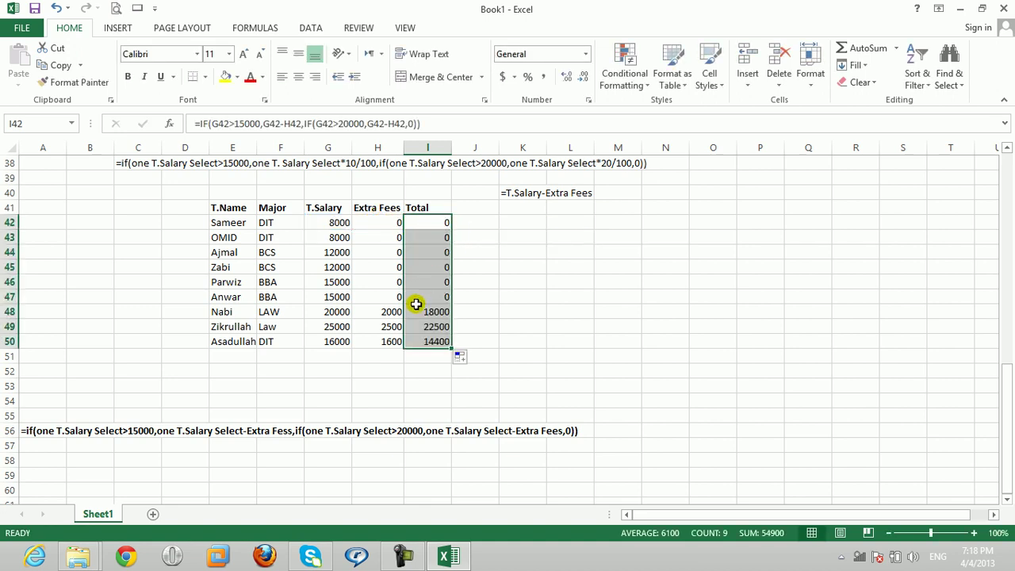
{"action": "left_click", "coordinate": [322, 326]}
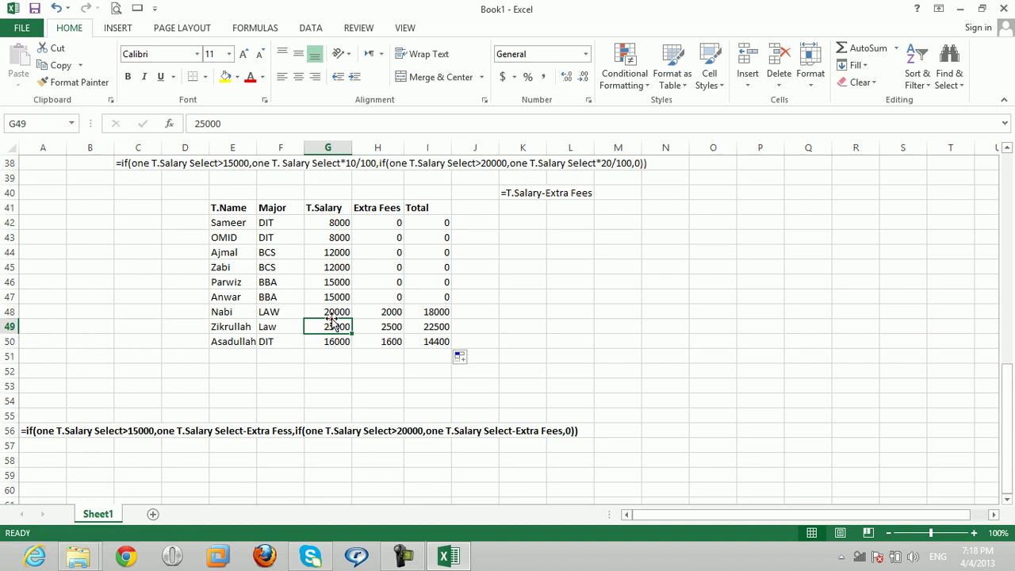
{"action": "left_click", "coordinate": [373, 313]}
{"action": "left_click", "coordinate": [373, 312]}
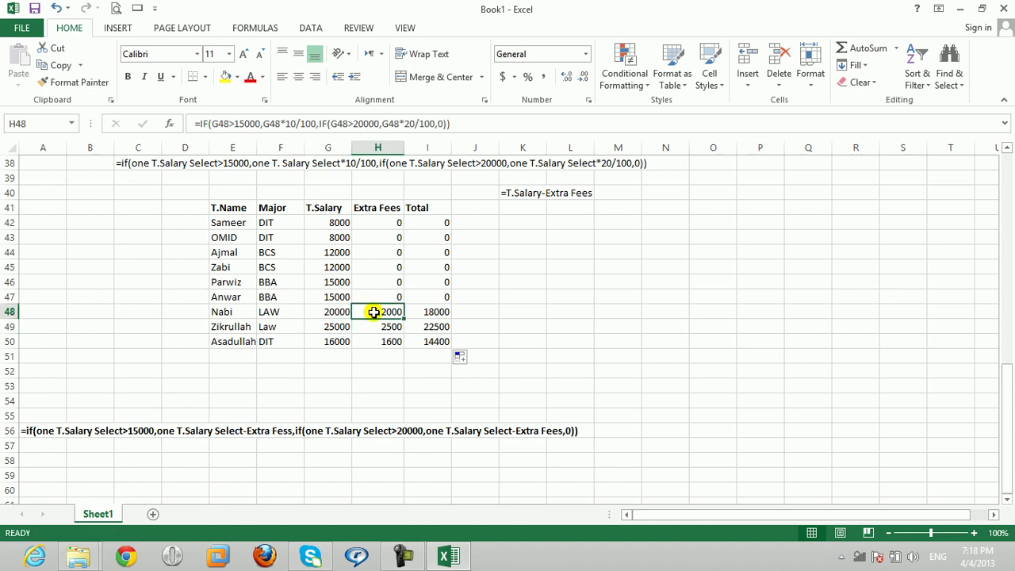
{"action": "left_click", "coordinate": [418, 314]}
{"action": "left_click", "coordinate": [338, 326]}
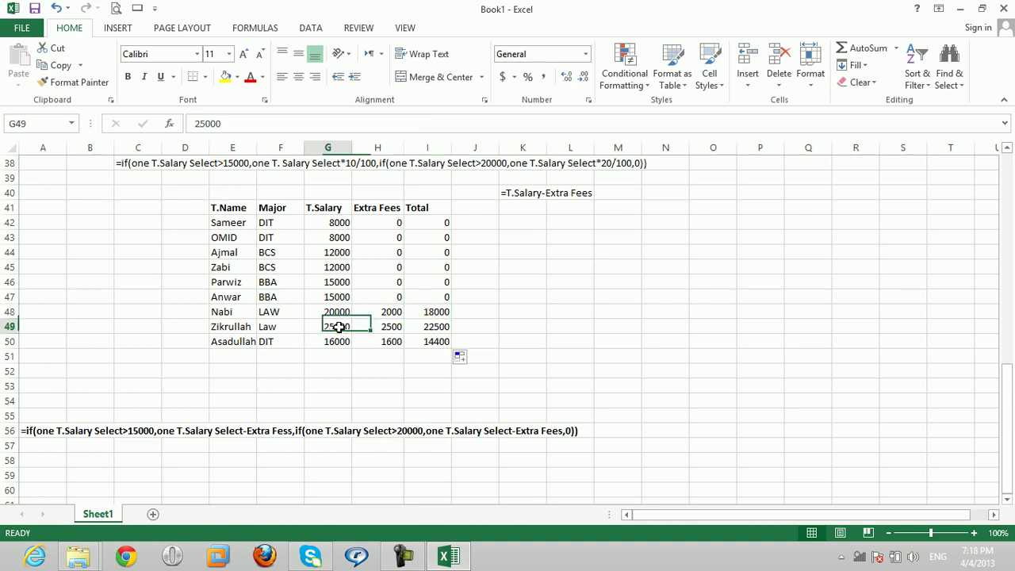
{"action": "left_click", "coordinate": [372, 328]}
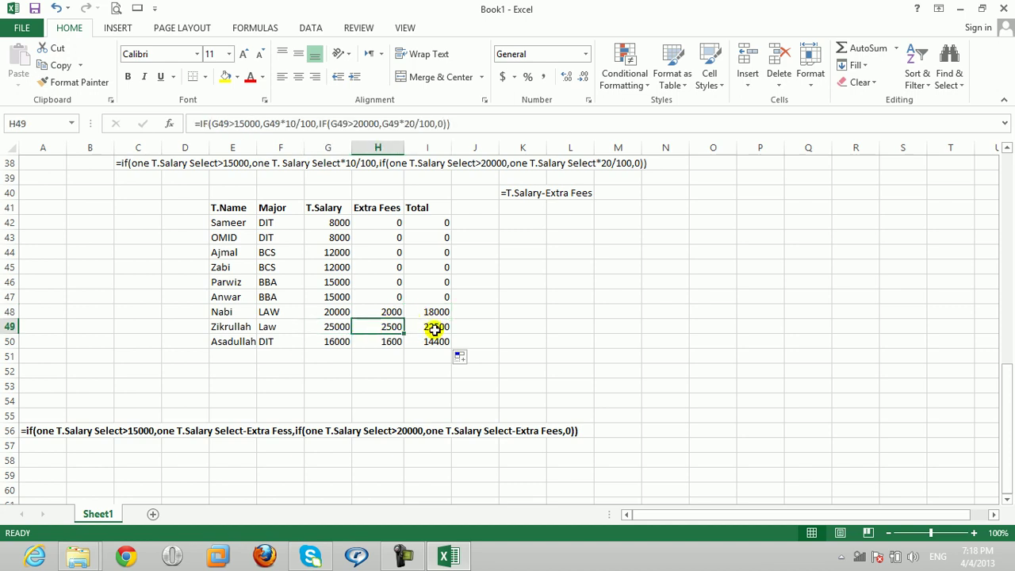
- Verify row 50's formulas and the Total formulas in I42 through I45
{"action": "left_click", "coordinate": [332, 341]}
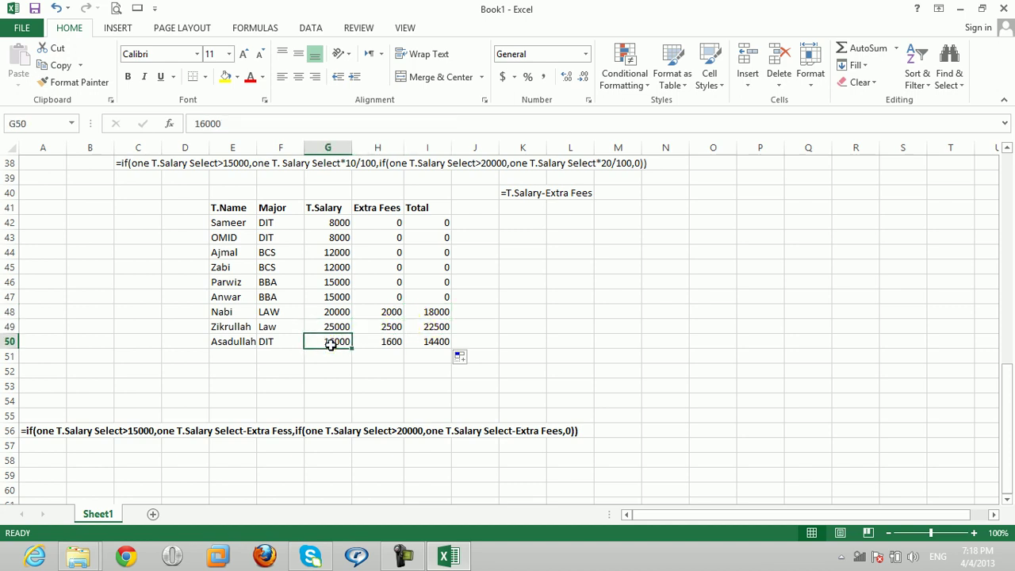
{"action": "left_click", "coordinate": [379, 342]}
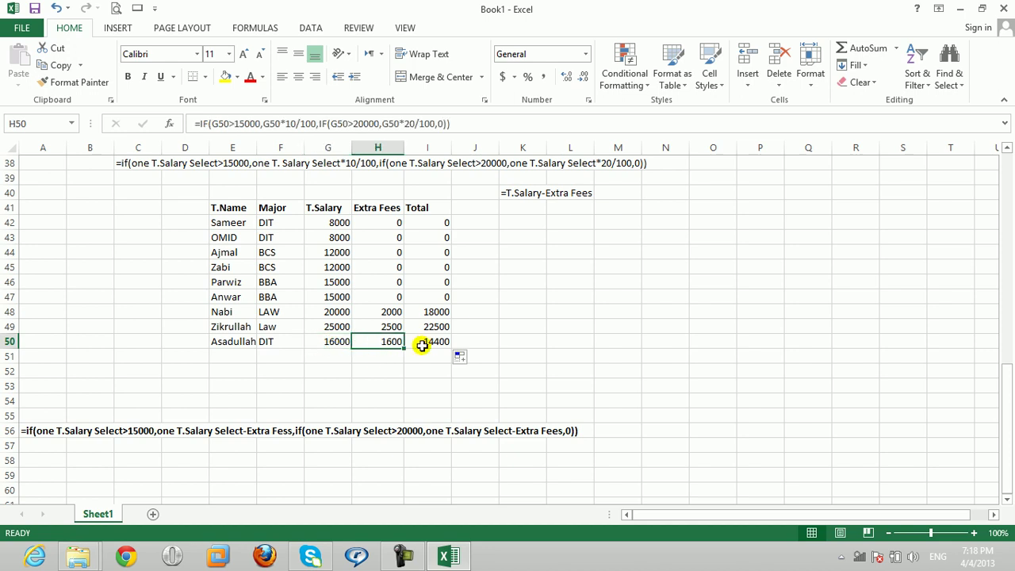
{"action": "left_click", "coordinate": [428, 343]}
{"action": "left_click", "coordinate": [423, 347]}
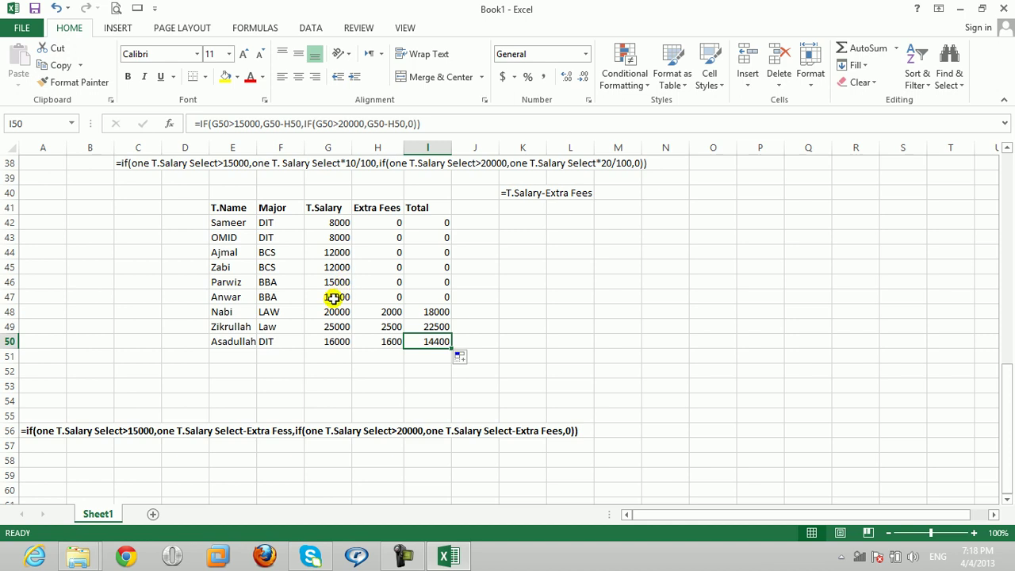
{"action": "left_click", "coordinate": [440, 222]}
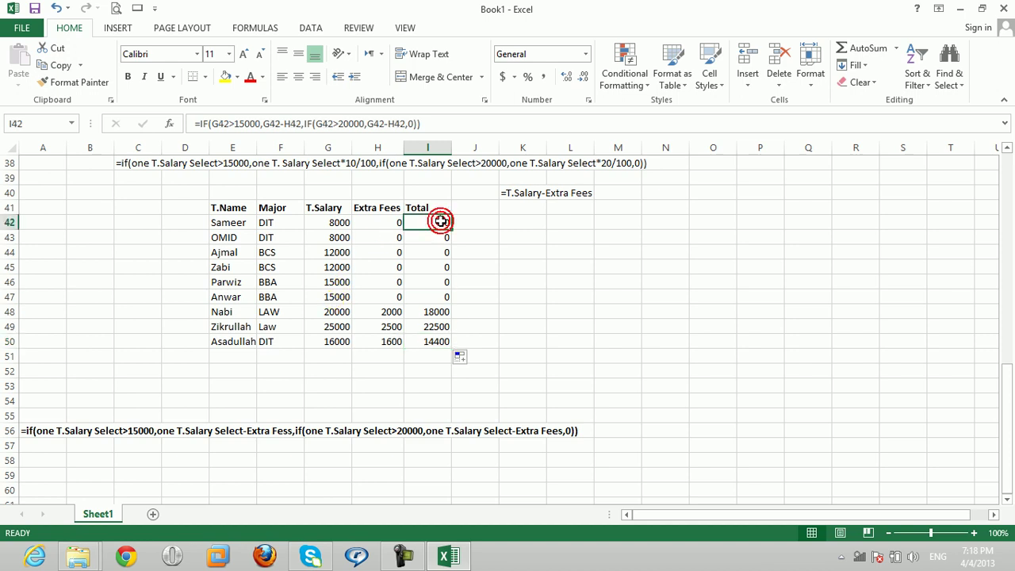
{"action": "left_click", "coordinate": [440, 237]}
{"action": "left_click", "coordinate": [438, 253]}
{"action": "left_click", "coordinate": [435, 268]}
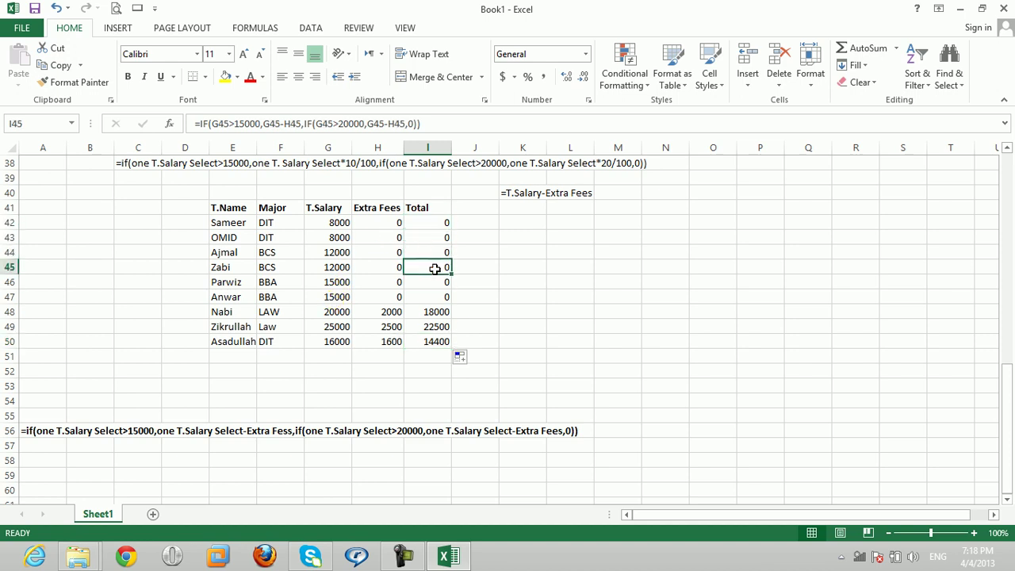
{"action": "left_click", "coordinate": [236, 353]}
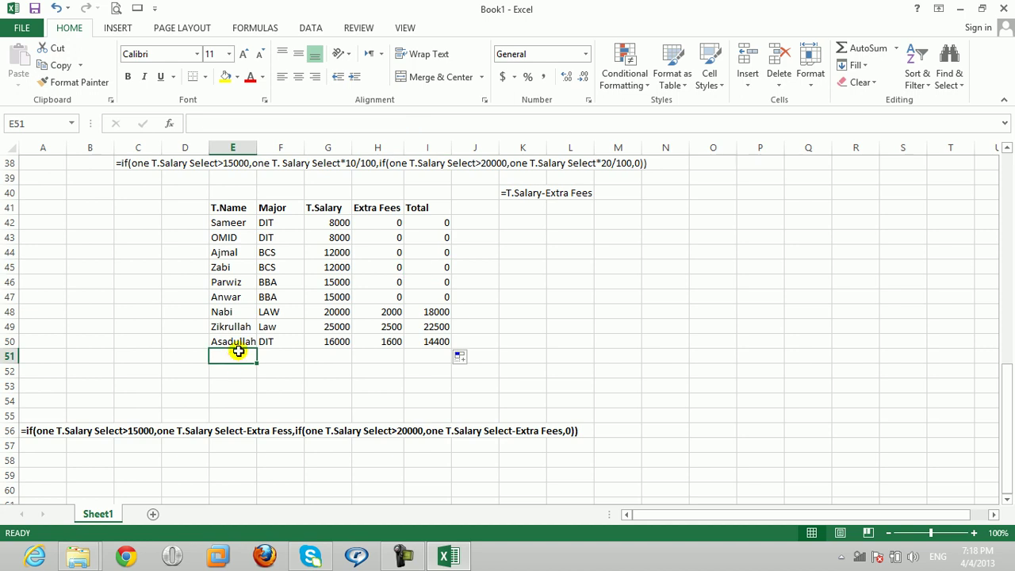
- Enter a new student in row 51 with major BCS and salary 17000, yielding fees 1700 and Total 15300
{"action": "type", "text": "Ha"}
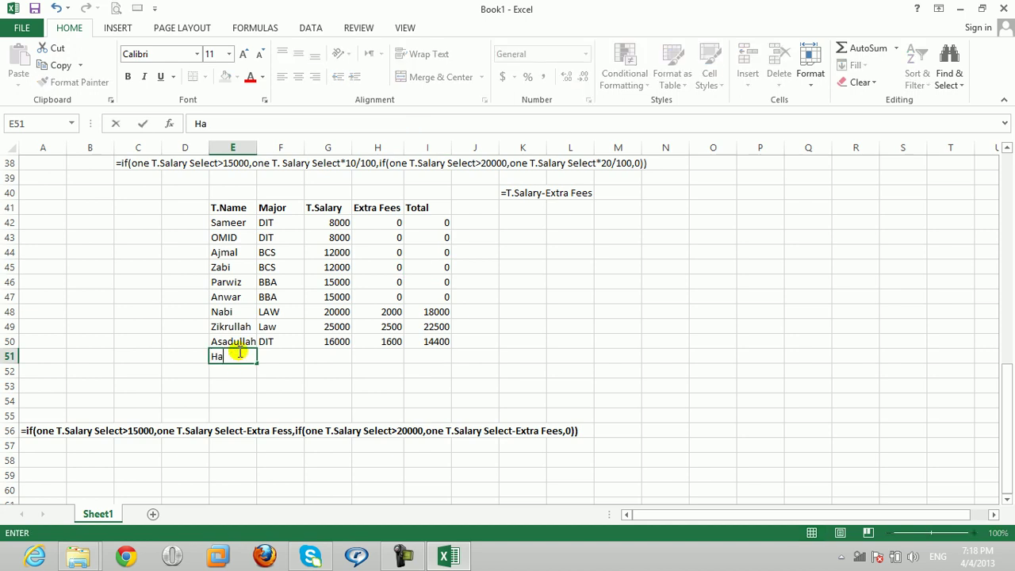
{"action": "type", "text": "roon"}
{"action": "key", "text": "Tab"}
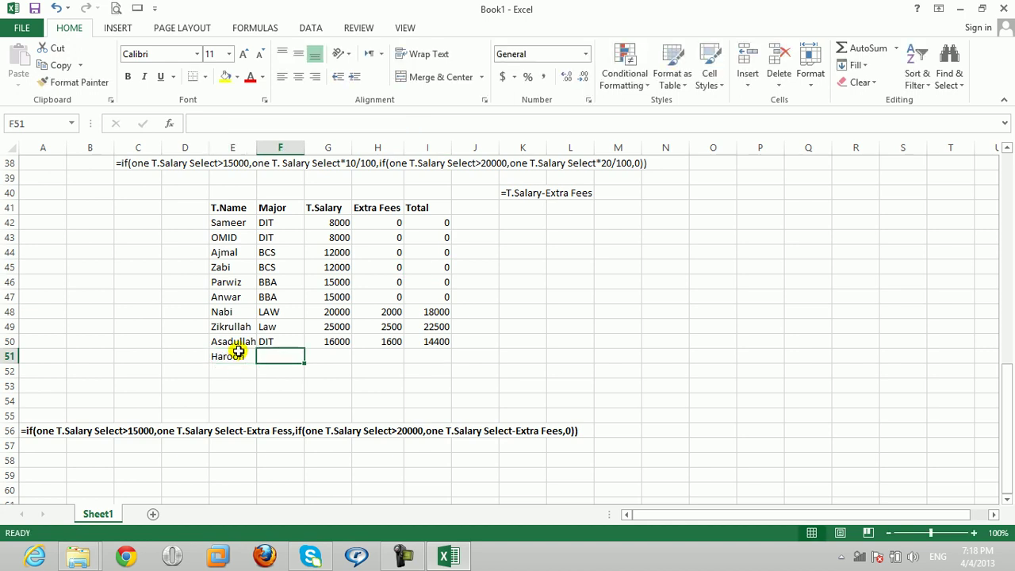
{"action": "type", "text": "BCS"}
{"action": "key", "text": "Tab"}
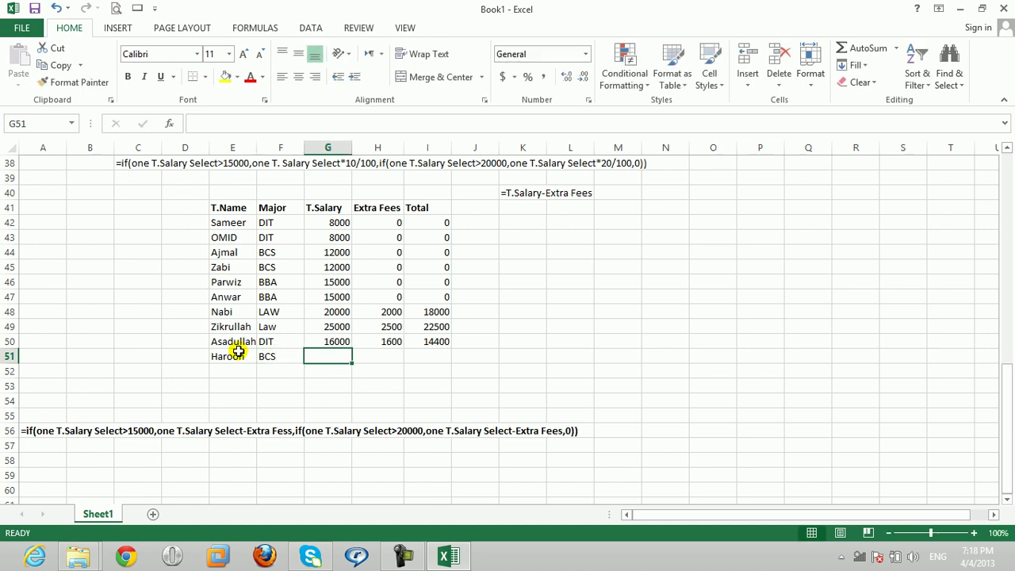
{"action": "type", "text": "17000"}
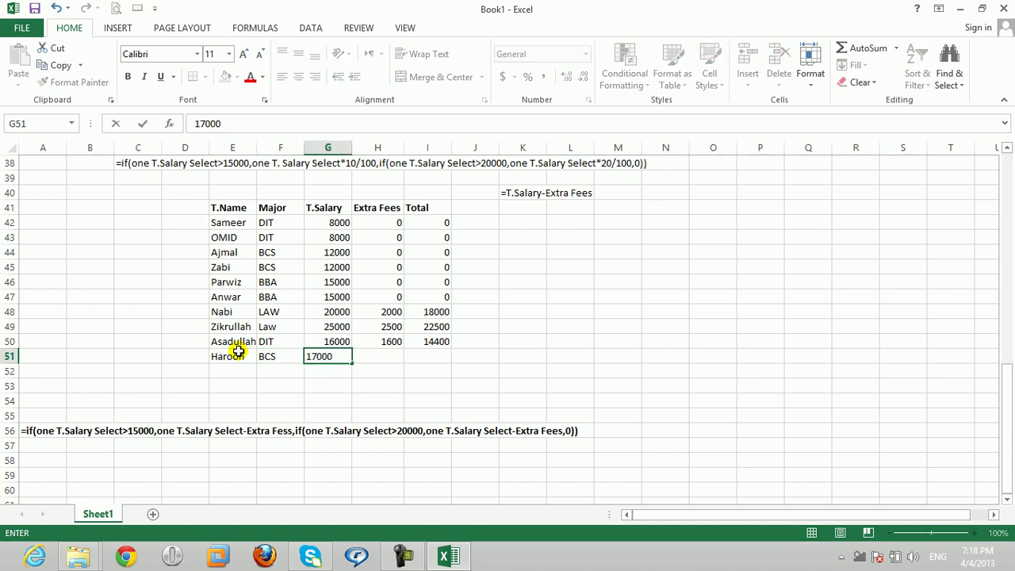
{"action": "key", "text": "Tab"}
{"action": "key", "text": "Tab"}
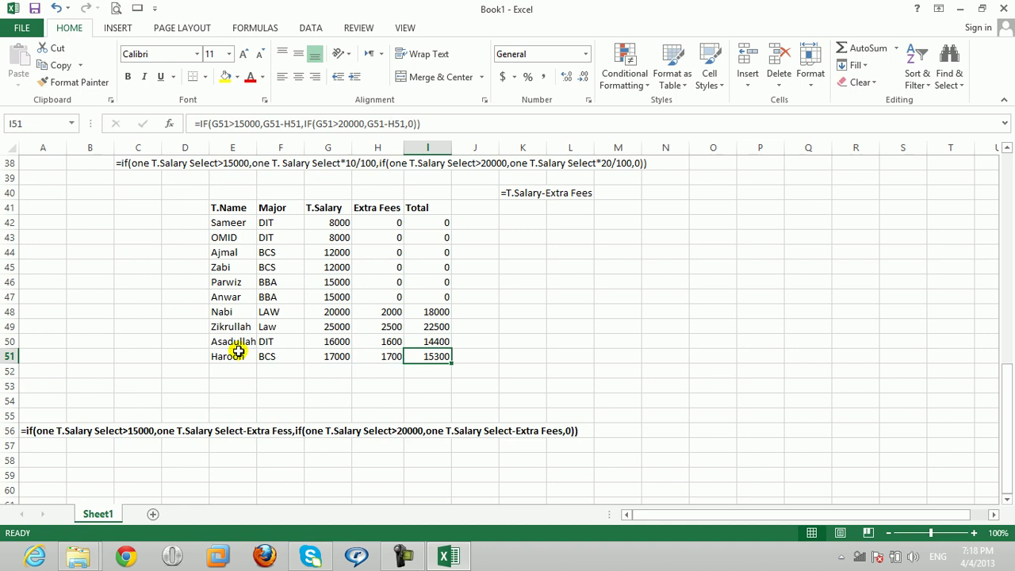
{"action": "key", "text": "Left"}
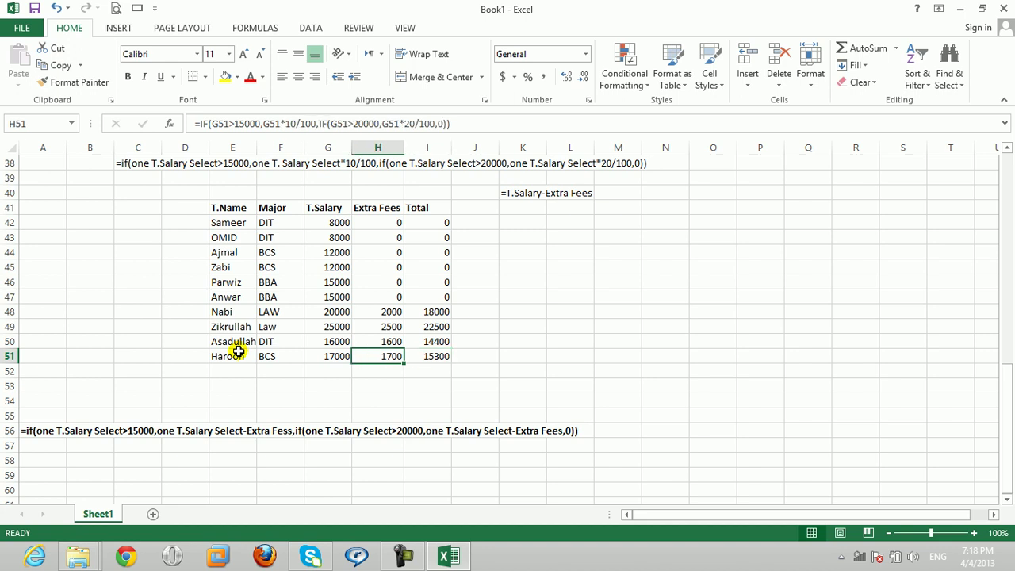
{"action": "key", "text": "Right"}
{"action": "key", "text": "Down"}
{"action": "key", "text": "Left"}
{"action": "key", "text": "Left"}
{"action": "key", "text": "Left"}
{"action": "key", "text": "Left"}
{"action": "key", "text": "Left"}
- Add a BBA student with salary 21550 in row 52, correcting BBBA; Total computes 19395
{"action": "key", "text": "Right"}
{"action": "type", "text": "K"}
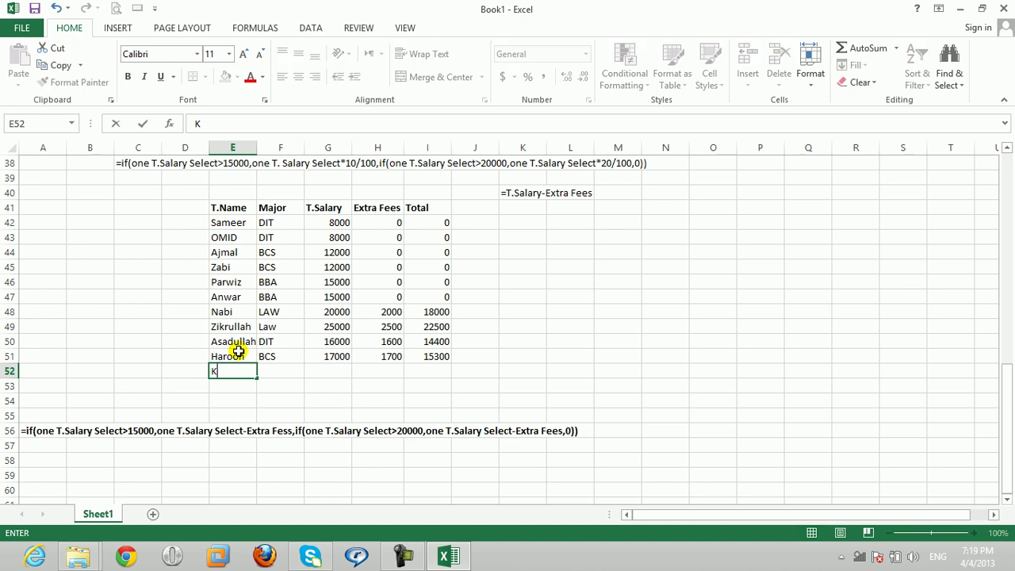
{"action": "key", "text": "Tab"}
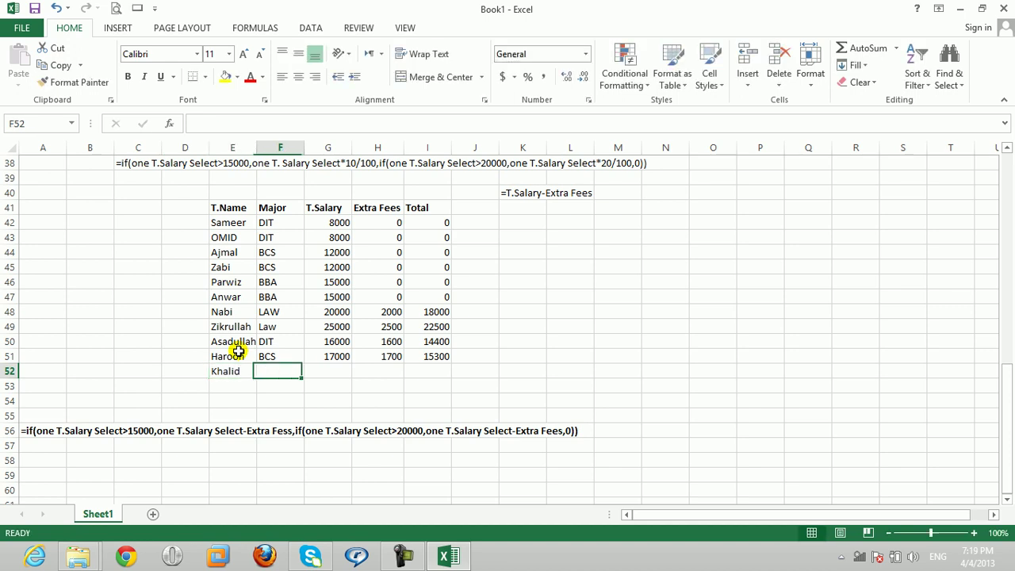
{"action": "type", "text": "BBBA"}
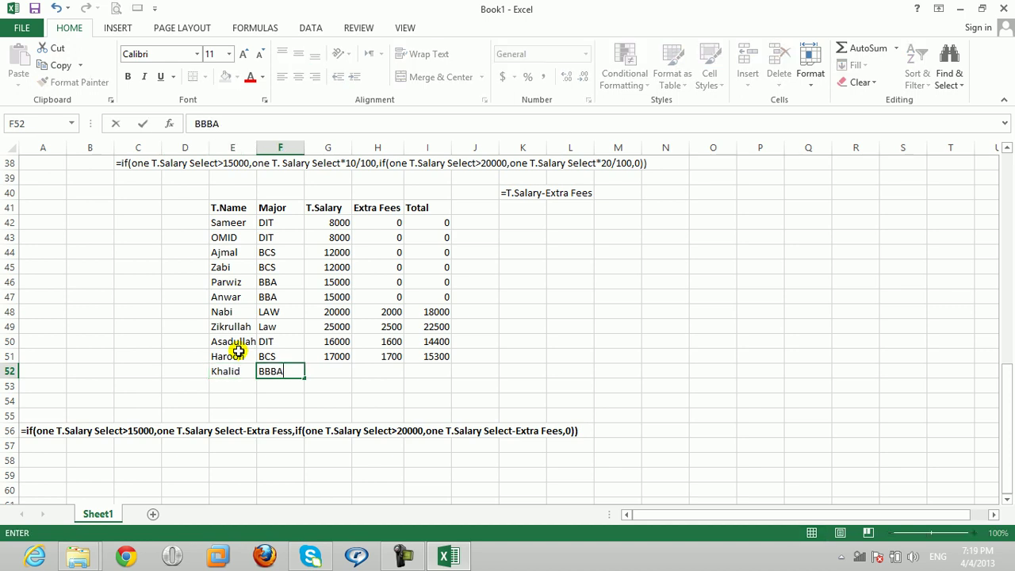
{"action": "key", "text": "Tab"}
{"action": "key", "text": "Left"}
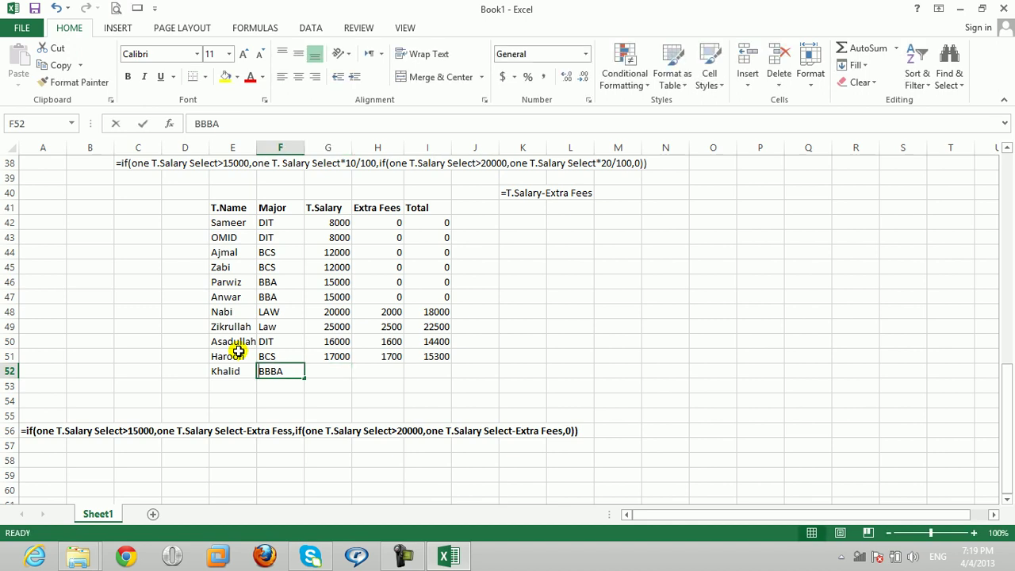
{"action": "key", "text": "Delete"}
{"action": "key", "text": "Tab"}
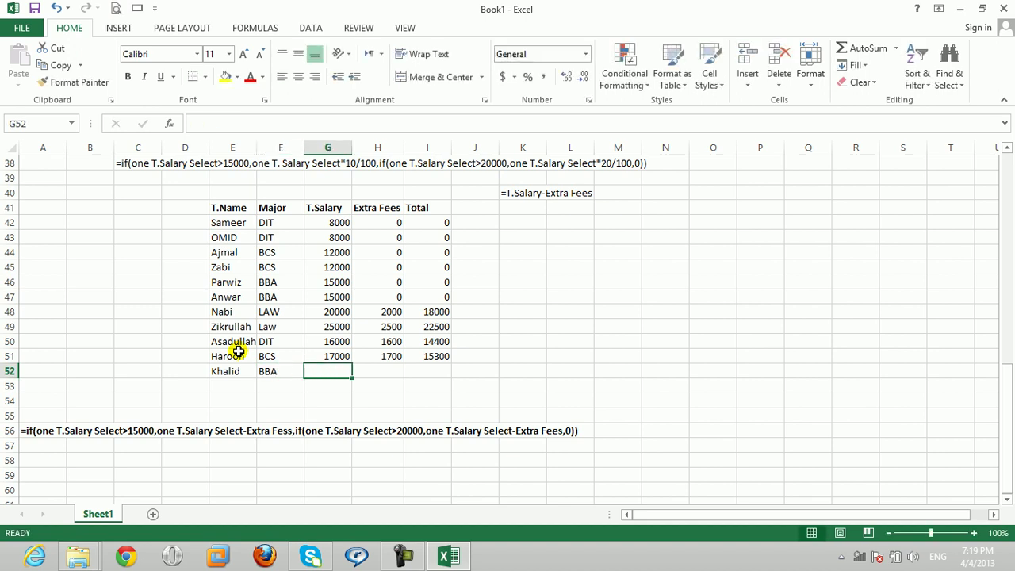
{"action": "type", "text": "21550"}
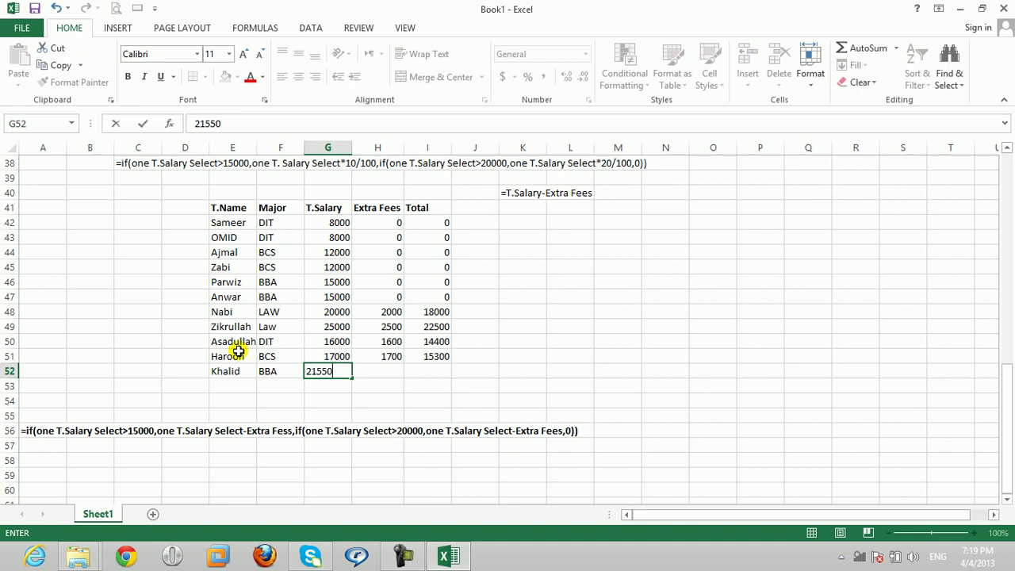
{"action": "key", "text": "Tab"}
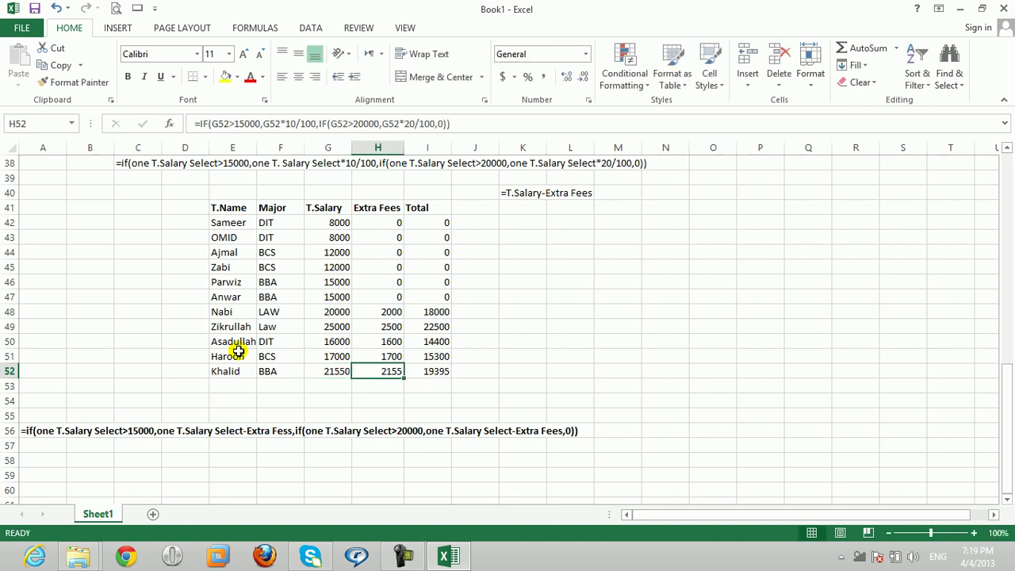
{"action": "key", "text": "Tab"}
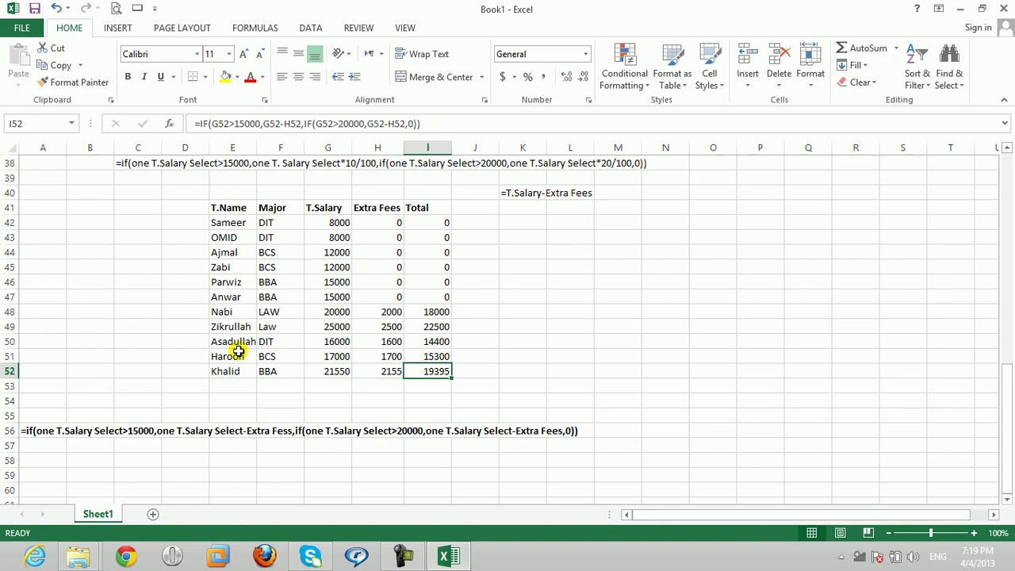
{"action": "key", "text": "Down"}
{"action": "key", "text": "Left"}
{"action": "key", "text": "Left"}
{"action": "key", "text": "Left"}
{"action": "key", "text": "Left"}
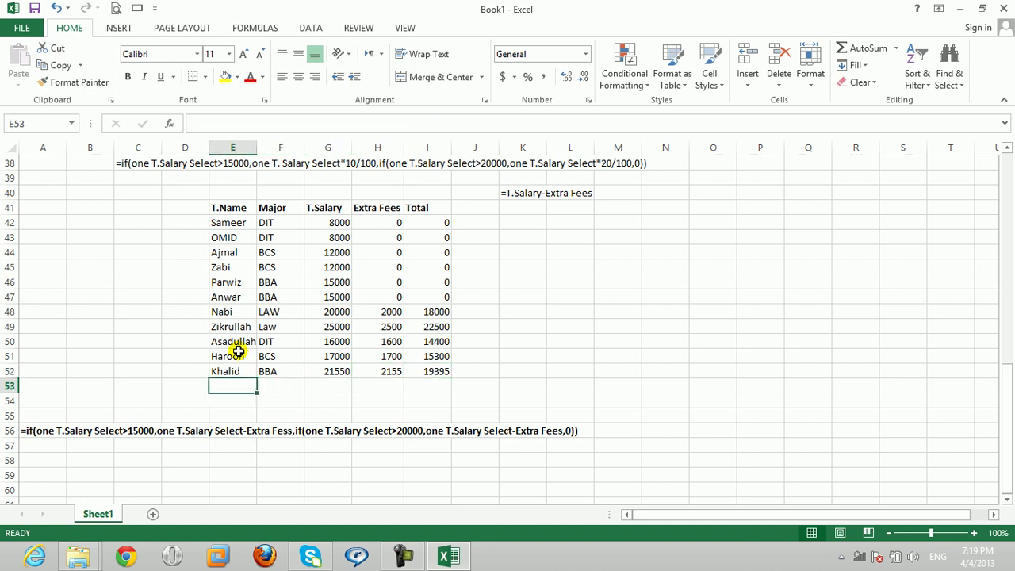
- Add a DIT student with salary 8000 in row 53, giving Extra Fees 0 and Total 0
{"action": "type", "text": "Sab"}
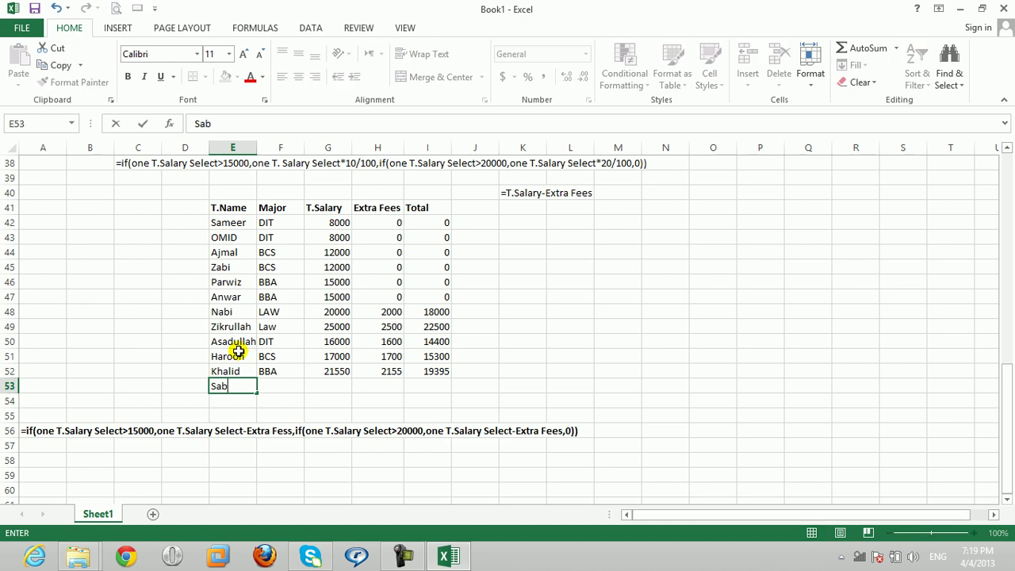
{"action": "key", "text": "Tab"}
{"action": "type", "text": "DIT"}
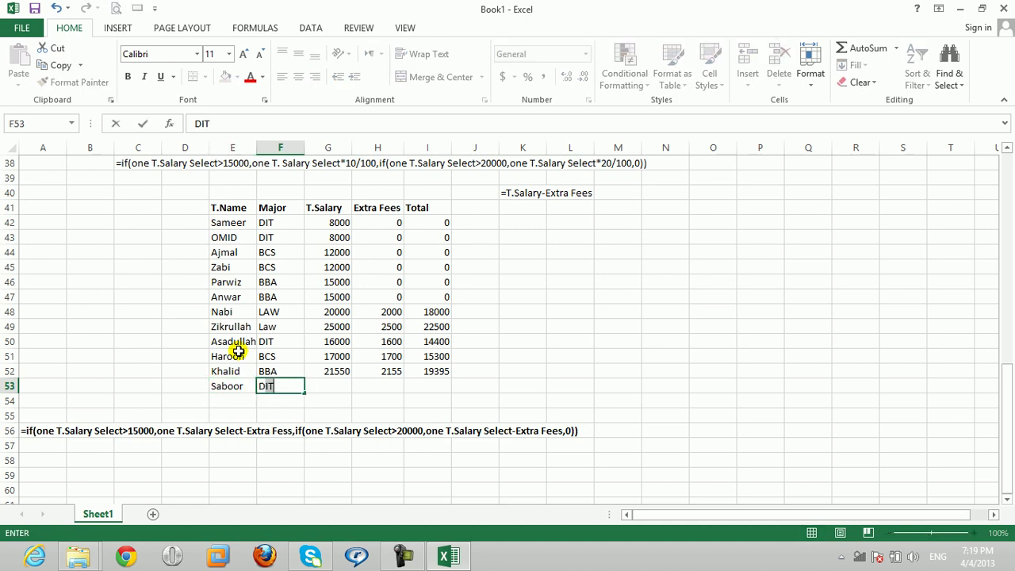
{"action": "key", "text": "Tab"}
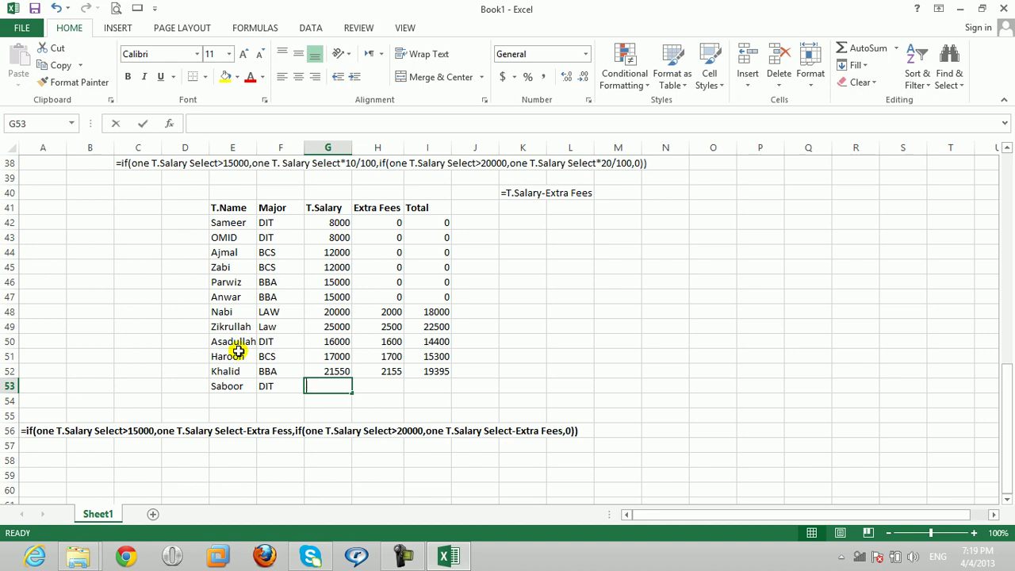
{"action": "type", "text": "8000"}
{"action": "key", "text": "Tab"}
{"action": "key", "text": "Tab"}
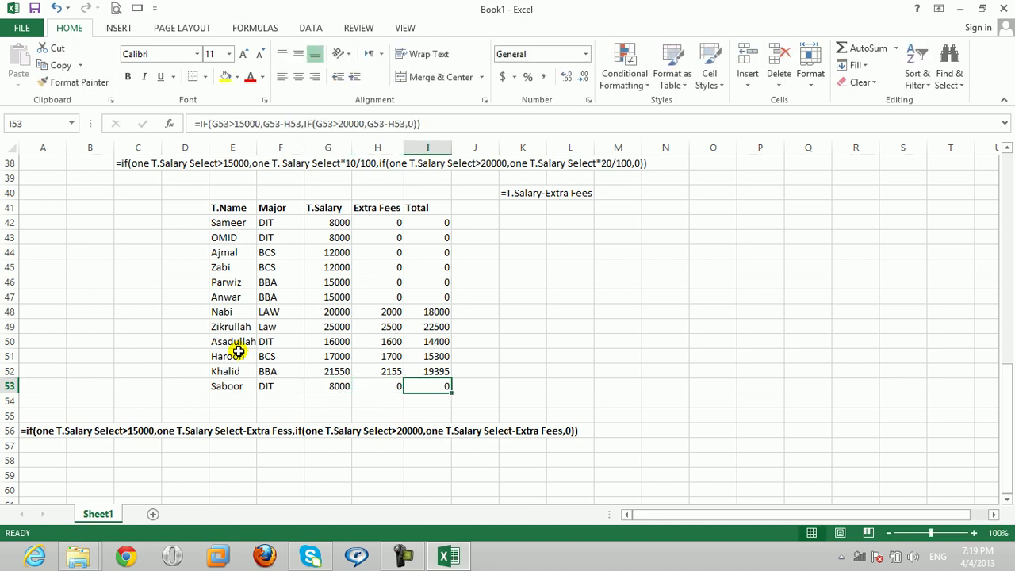
{"action": "key", "text": "Down"}
{"action": "key", "text": "Left"}
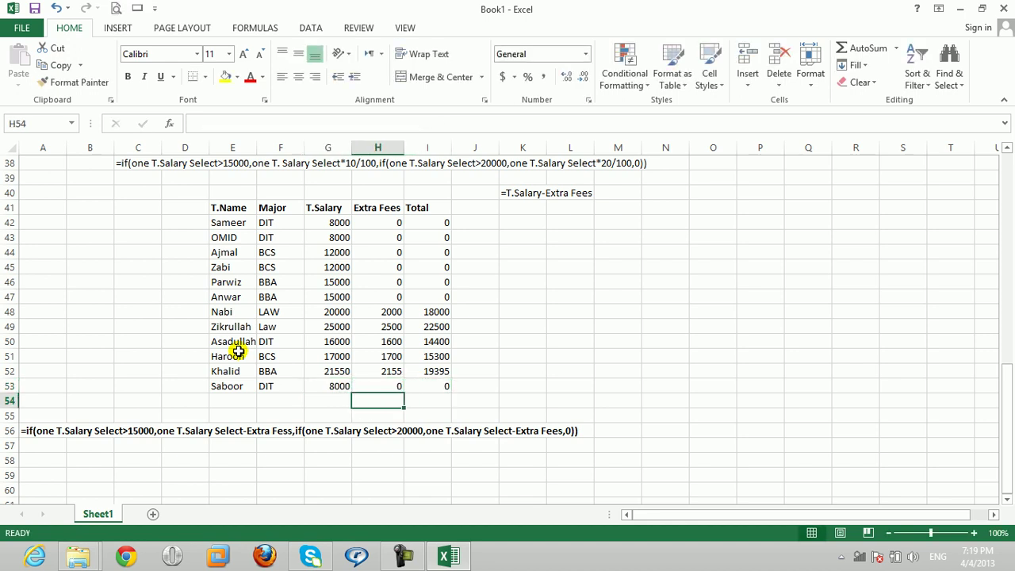
{"action": "left_click", "coordinate": [381, 383]}
{"action": "left_click", "coordinate": [426, 386]}
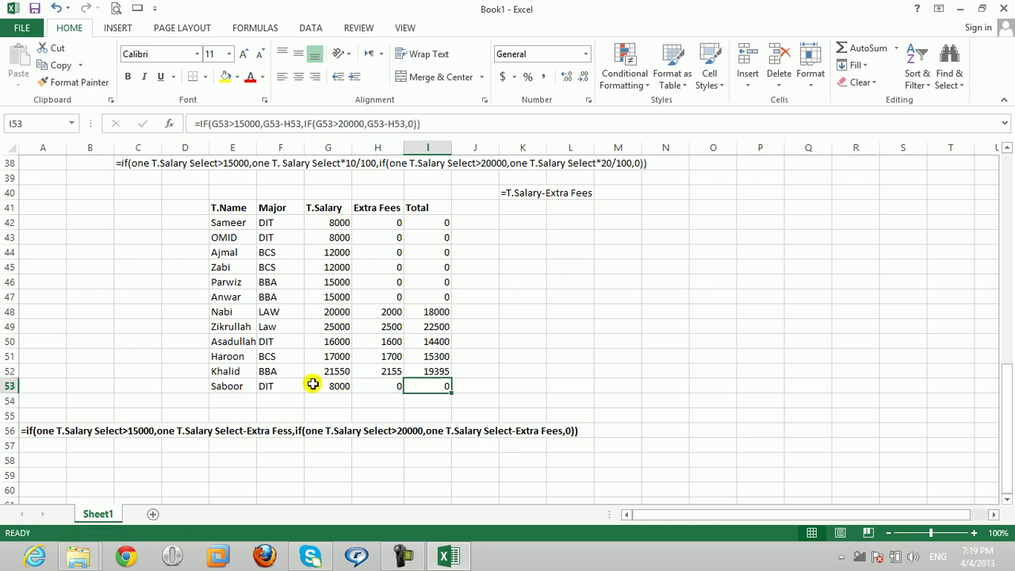
{"action": "left_click", "coordinate": [330, 388]}
{"action": "left_click", "coordinate": [333, 393]}
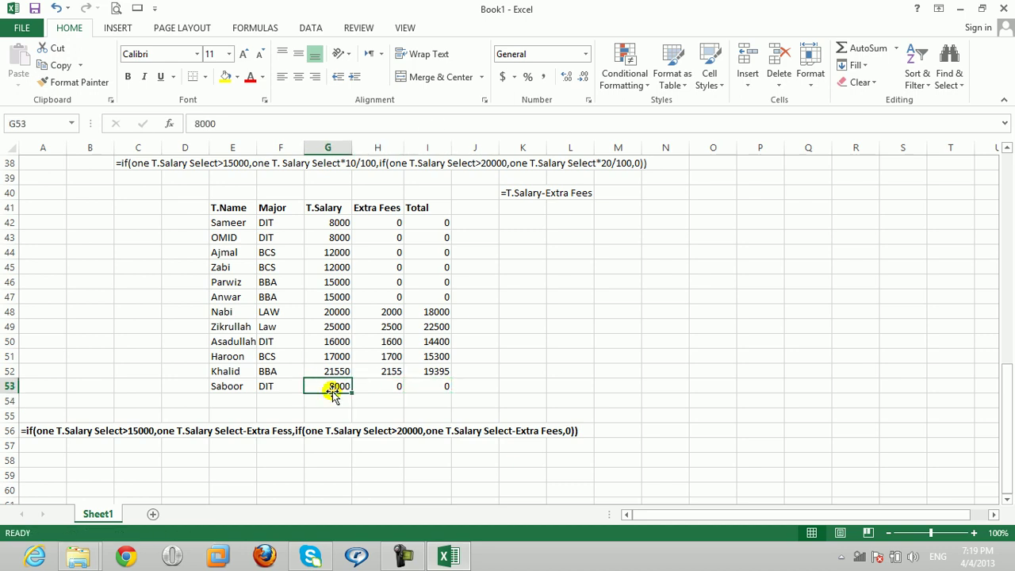
{"action": "left_click", "coordinate": [221, 209]}
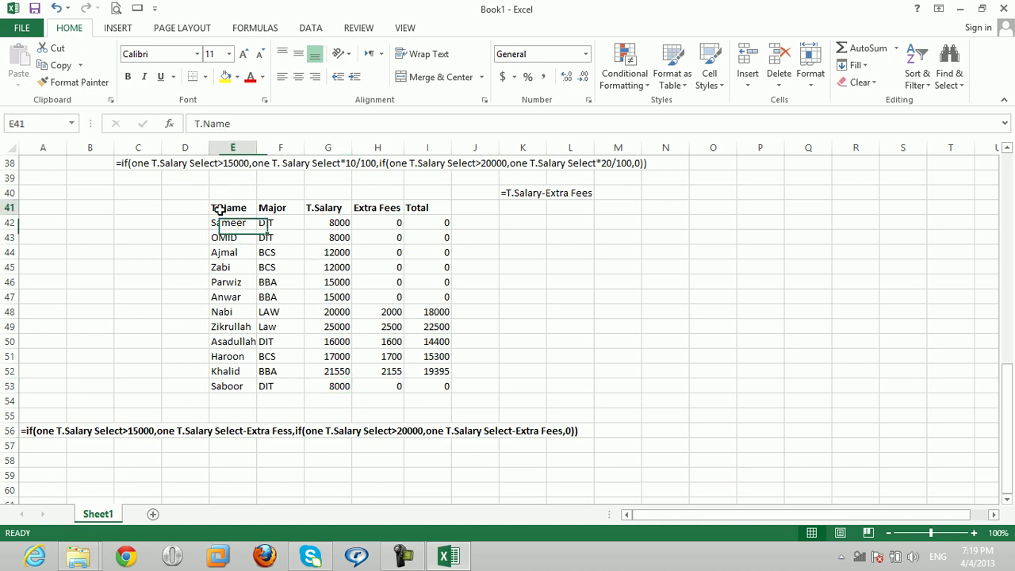
{"action": "left_click_drag", "start_coordinate": [220, 209], "coordinate": [468, 370]}
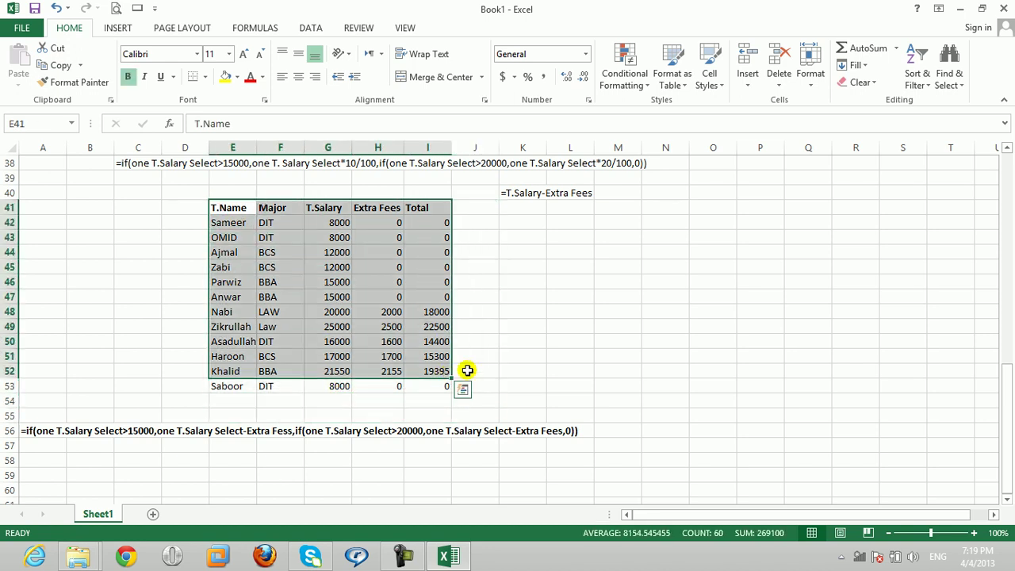
{"action": "left_click", "coordinate": [527, 335]}
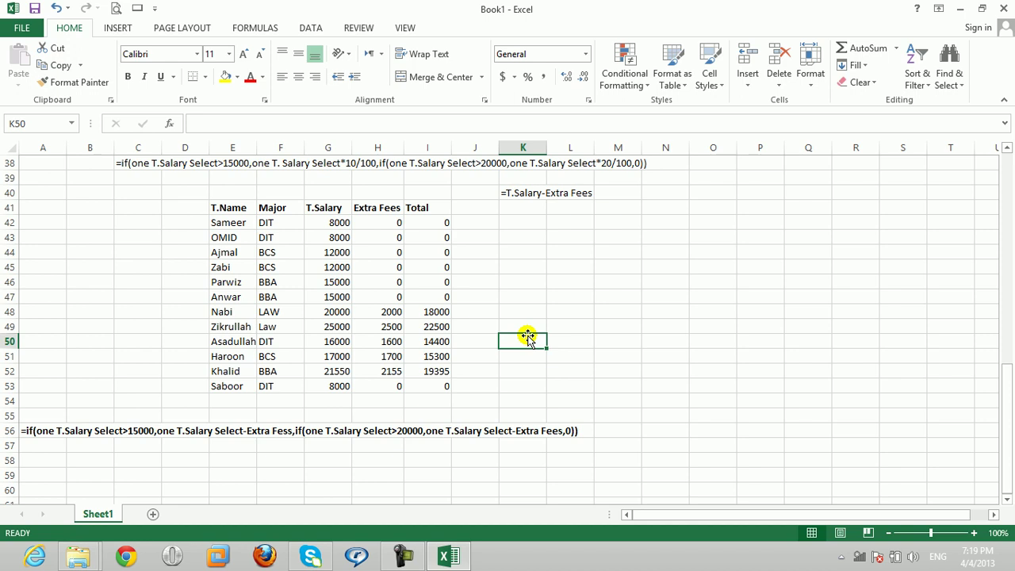
{"action": "left_click", "coordinate": [328, 209]}
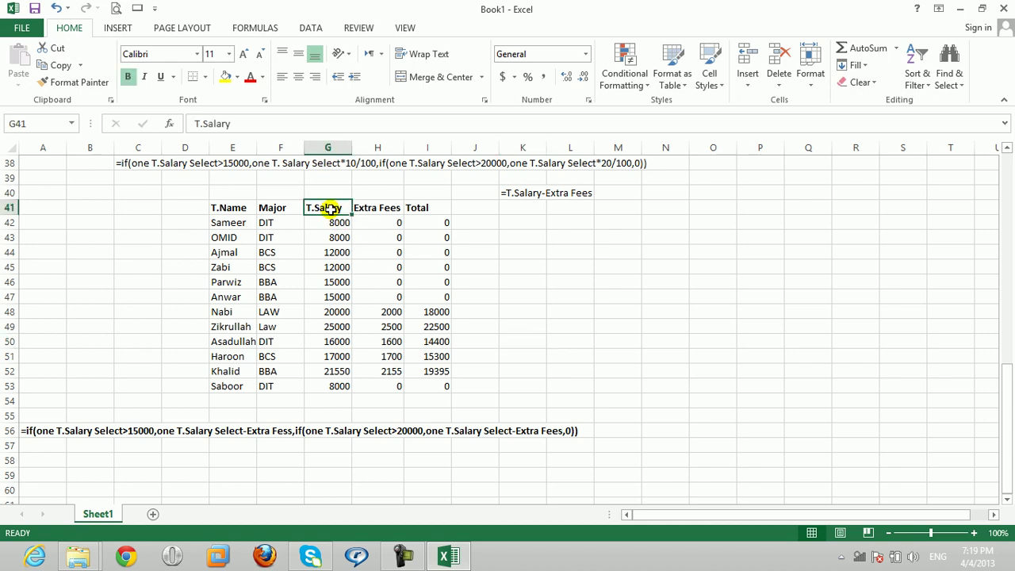
{"action": "left_click", "coordinate": [373, 221]}
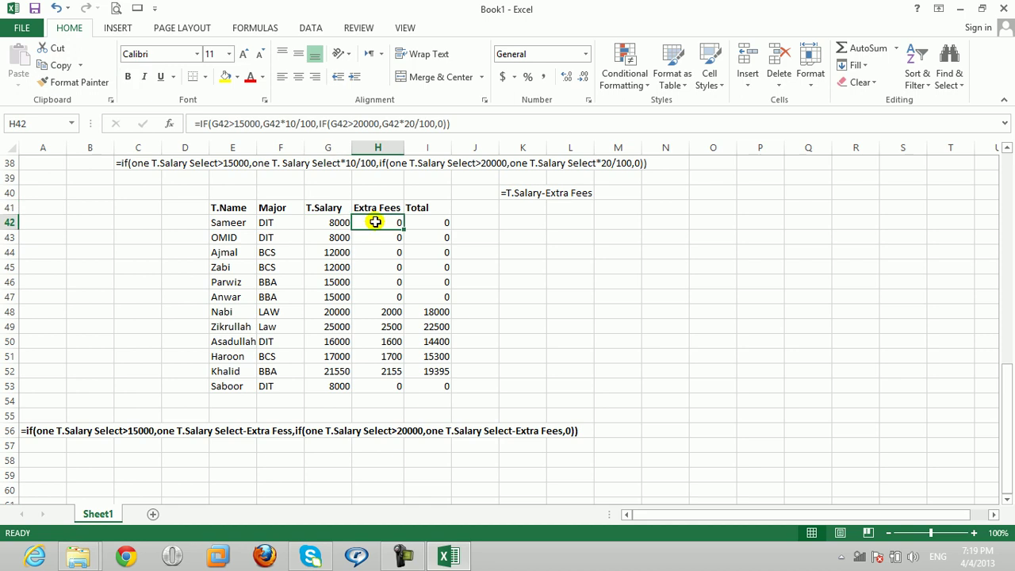
{"action": "left_click", "coordinate": [325, 224]}
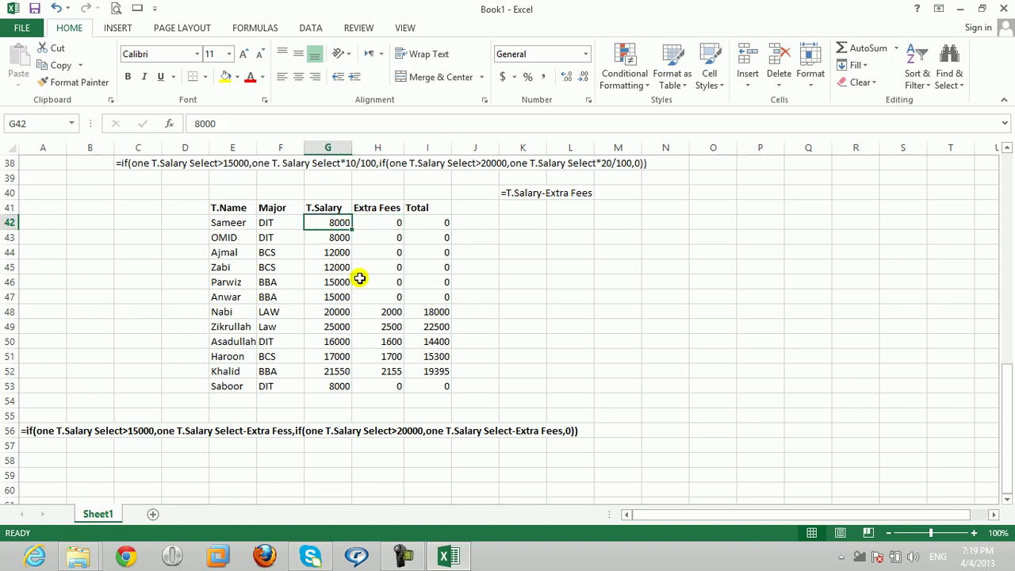
{"action": "left_click", "coordinate": [35, 432]}
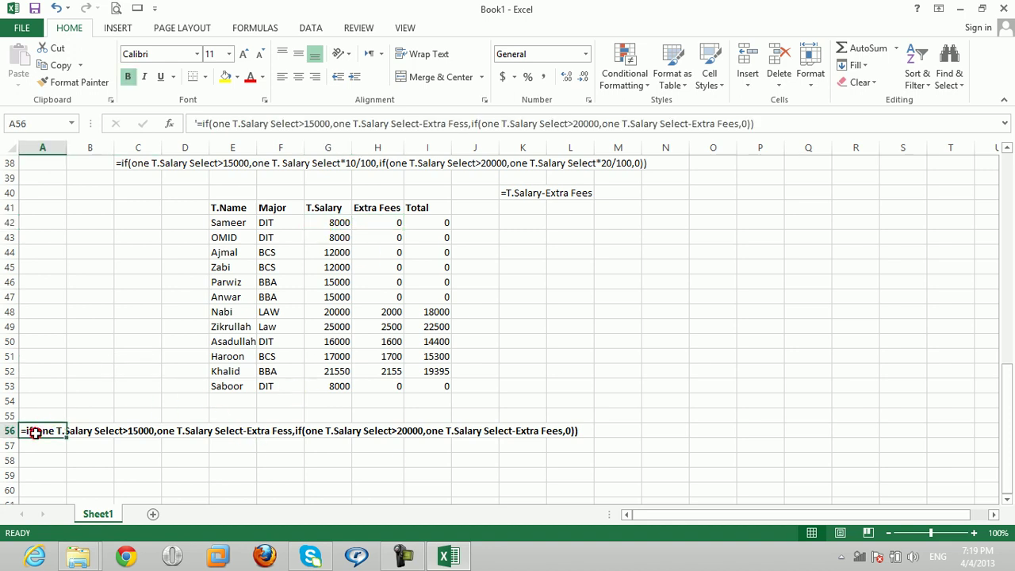
{"action": "mouse_move", "coordinate": [220, 212]}
{"action": "left_mouse_down"}
{"action": "mouse_move", "coordinate": [424, 371]}
{"action": "mouse_move", "coordinate": [424, 386]}
{"action": "left_mouse_up"}
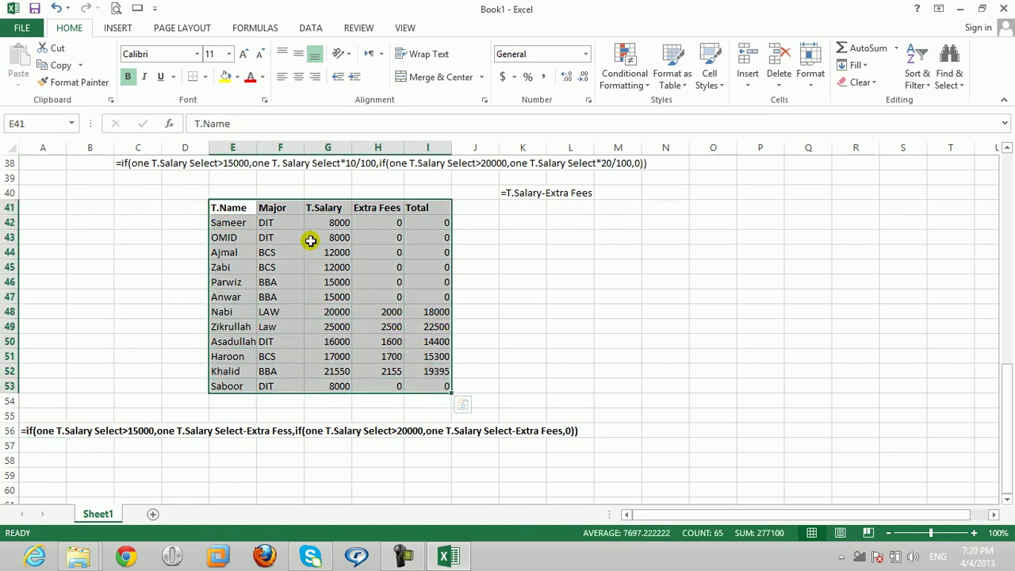
{"action": "left_click", "coordinate": [311, 240]}
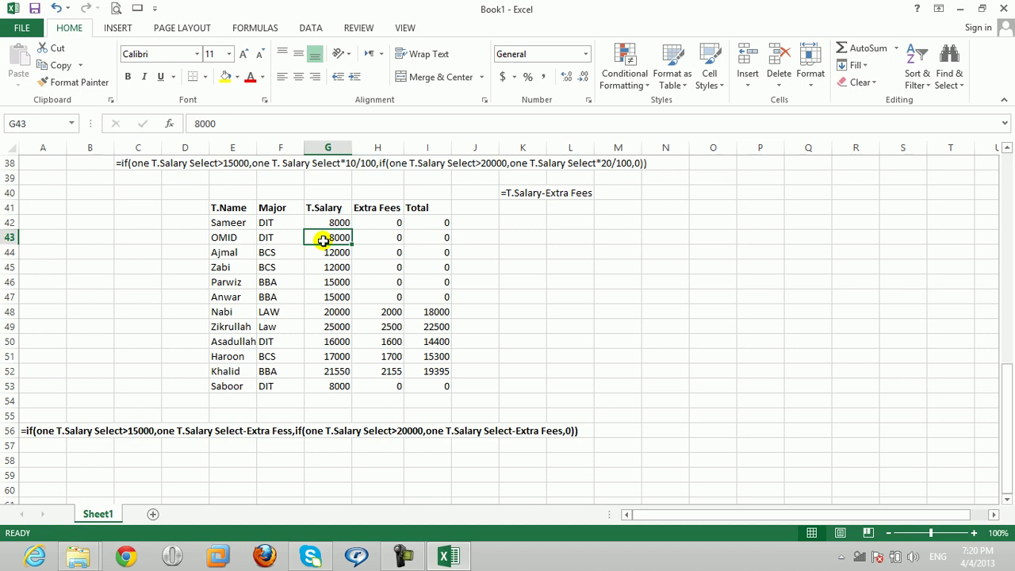